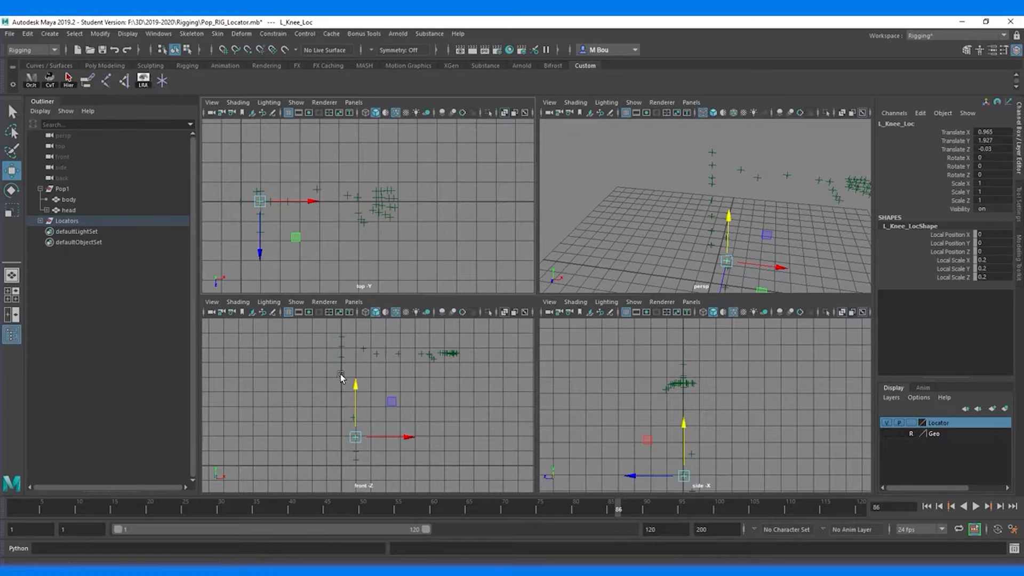
# - Start the Joint tool with its settings shown and place the first two spine joints, snapped to the lowest centre-line locators in the front view
pyautogui.click(192, 34)
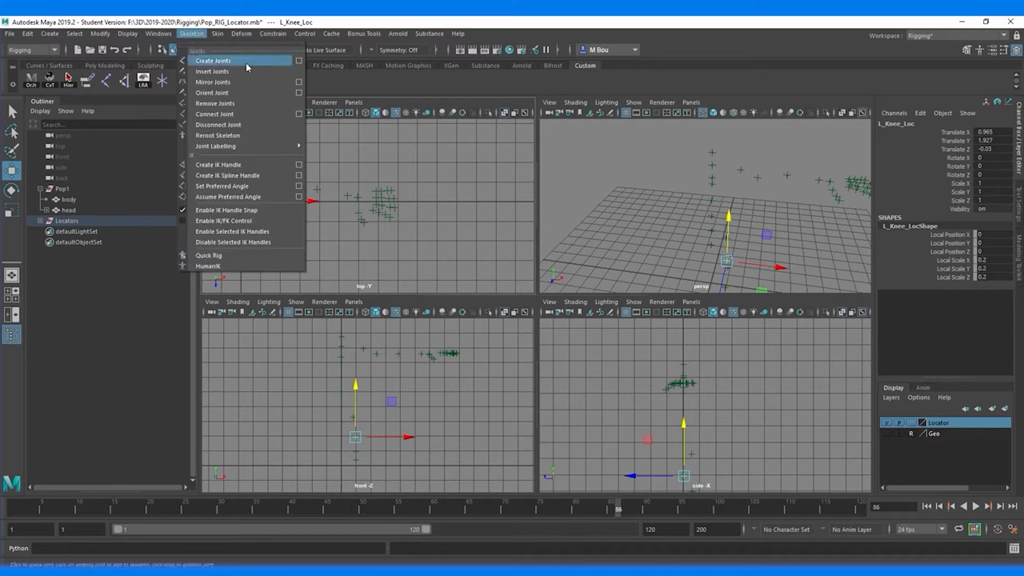
pyautogui.click(300, 61)
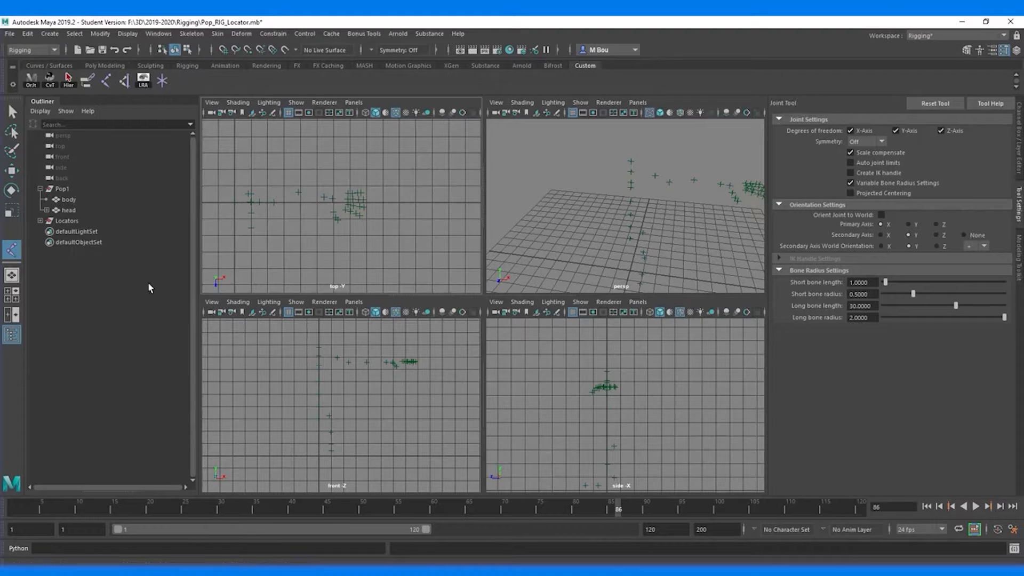
pyautogui.scroll(5, 395, 421)
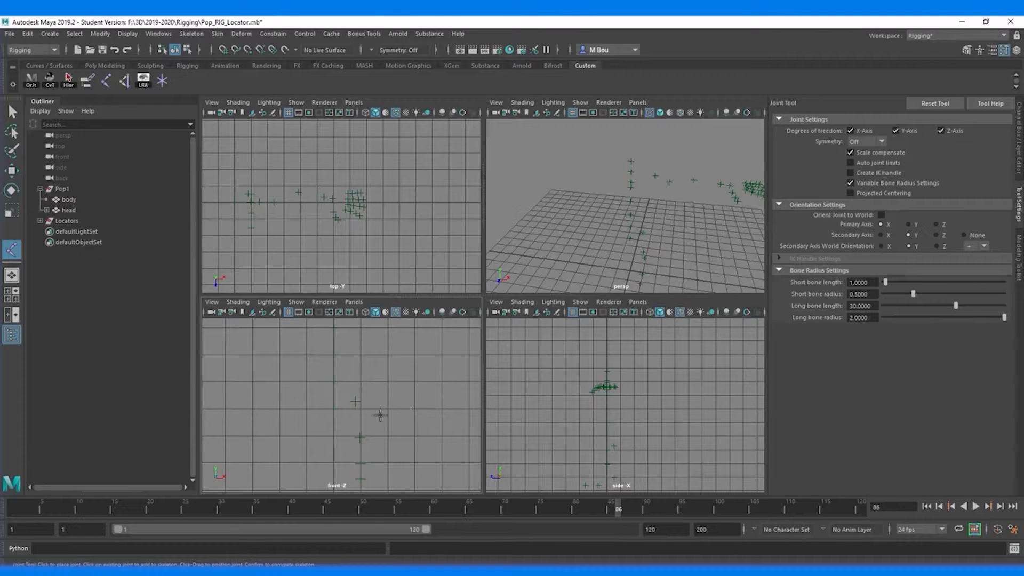
pyautogui.press('v')
pyautogui.click(335, 409)
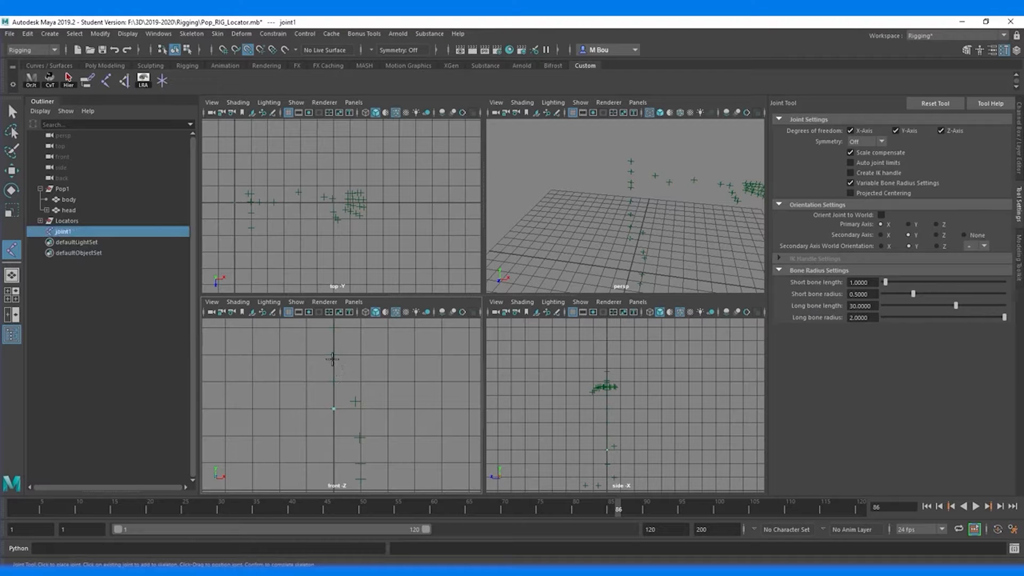
pyautogui.click(333, 354)
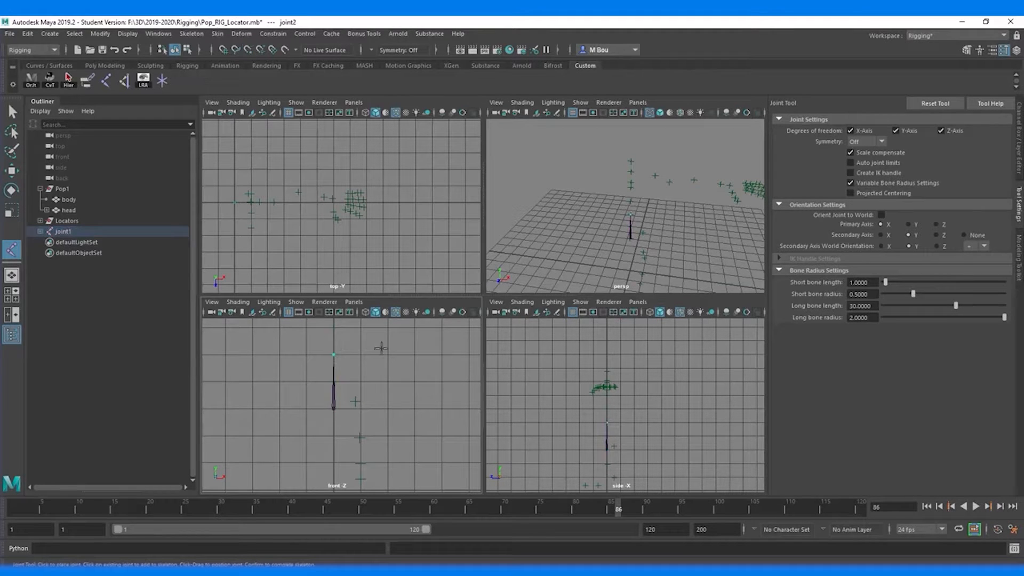
# - Extend the spine chain with five more joints snapped to the remaining centre-line locators up to the topmost one, and finish the chain
pyautogui.press('space')
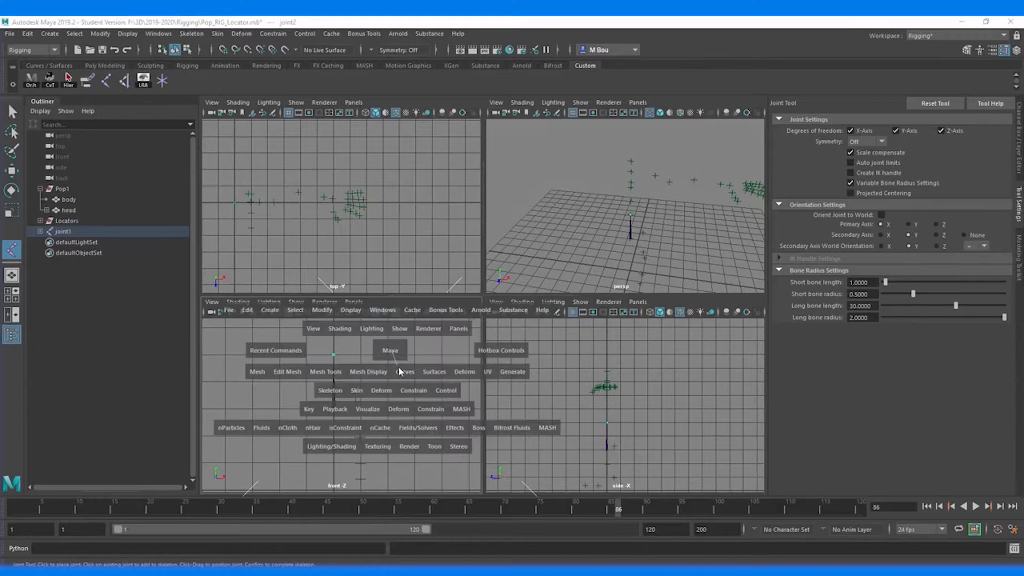
pyautogui.keyDown('alt'); pyautogui.moveTo(388, 350); pyautogui.dragTo(391, 427, button='middle'); pyautogui.keyUp('alt')
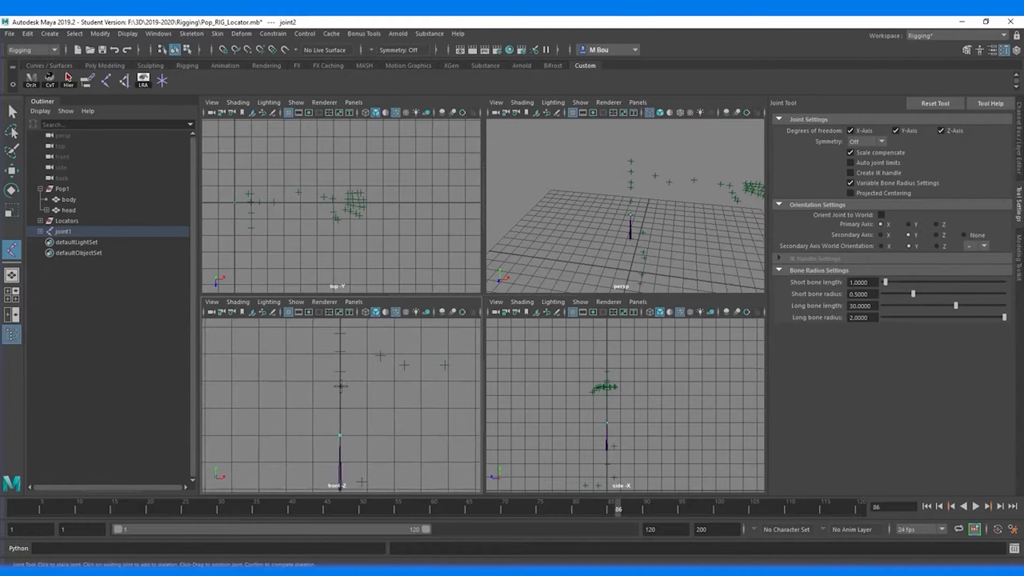
pyautogui.press('v')
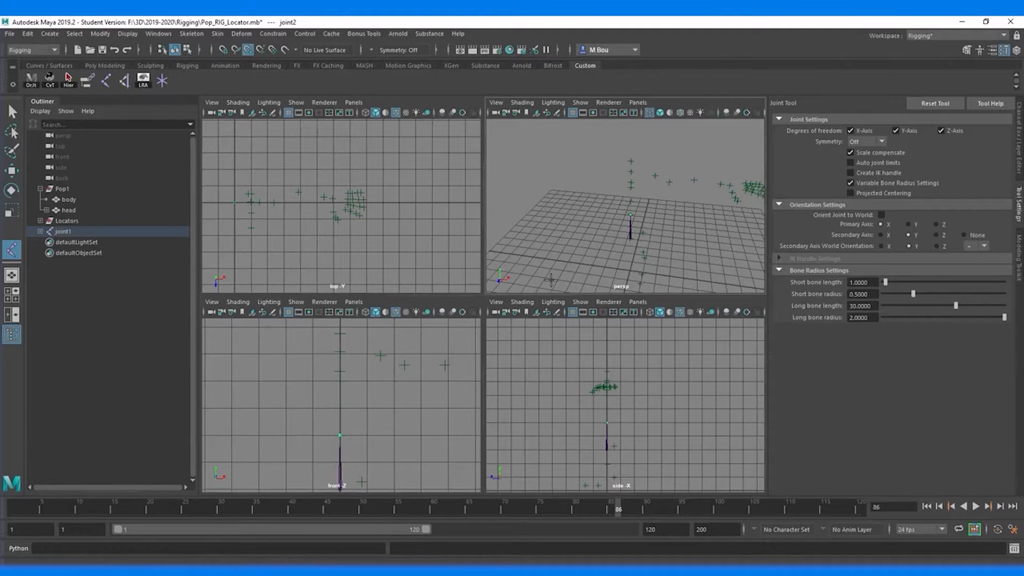
pyautogui.click(630, 201)
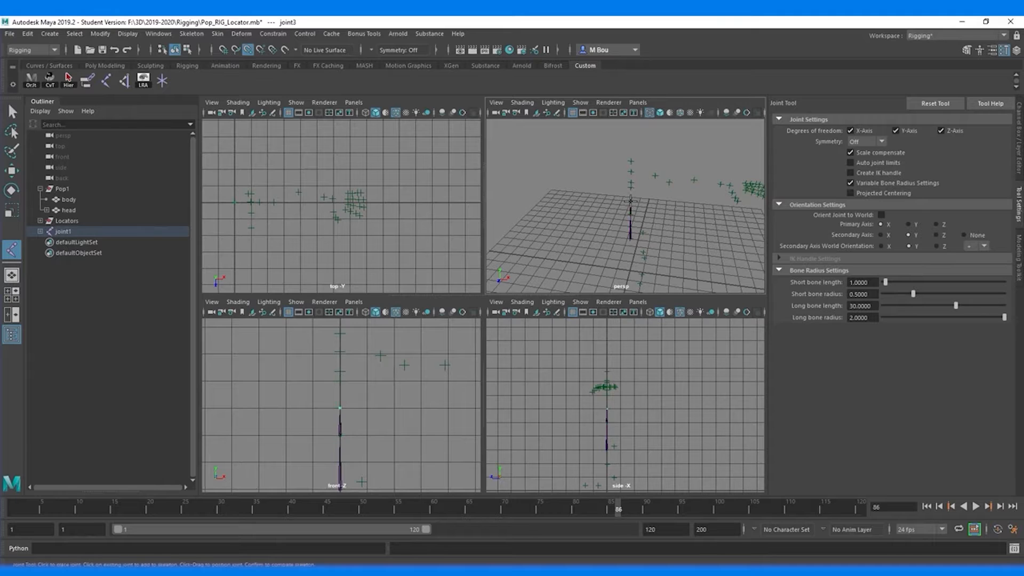
pyautogui.click(631, 185)
pyautogui.click(631, 177)
pyautogui.click(630, 163)
pyautogui.click(631, 162)
pyautogui.press('w')
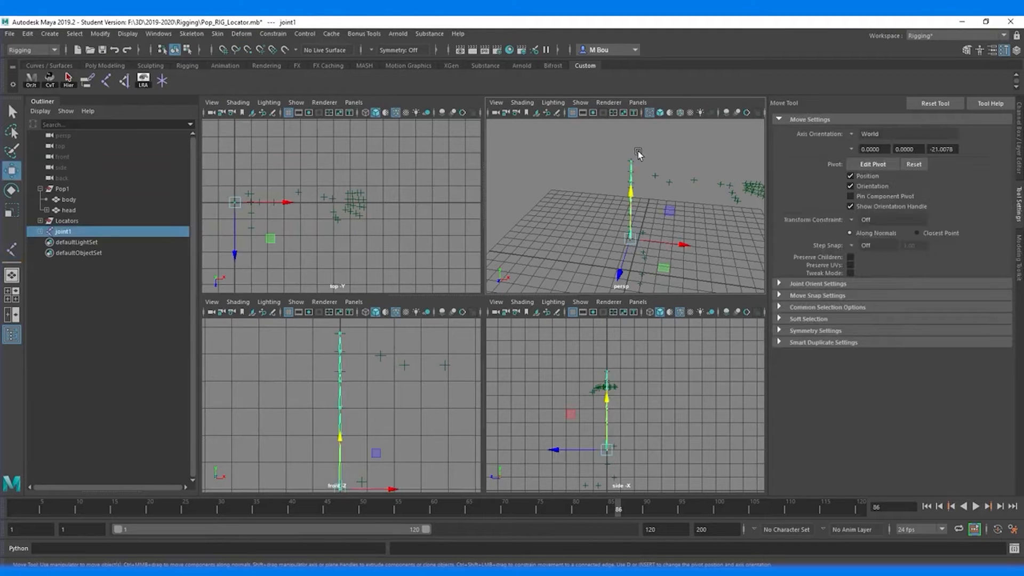
# - Draw a separate leg joint chain in the front view, snapped to the locators from the hip through the knee and ankle down to the foot
pyautogui.keyDown('alt'); pyautogui.moveTo(374, 444); pyautogui.dragTo(368, 380, button='middle'); pyautogui.keyUp('alt')
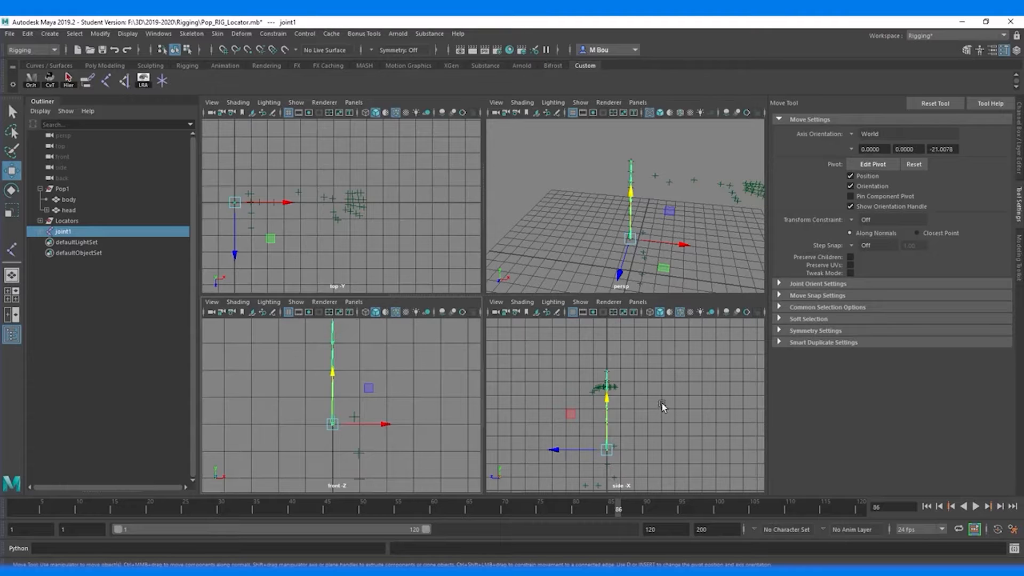
pyautogui.keyDown('alt'); pyautogui.moveTo(398, 423); pyautogui.dragTo(427, 375, button='middle'); pyautogui.keyUp('alt')
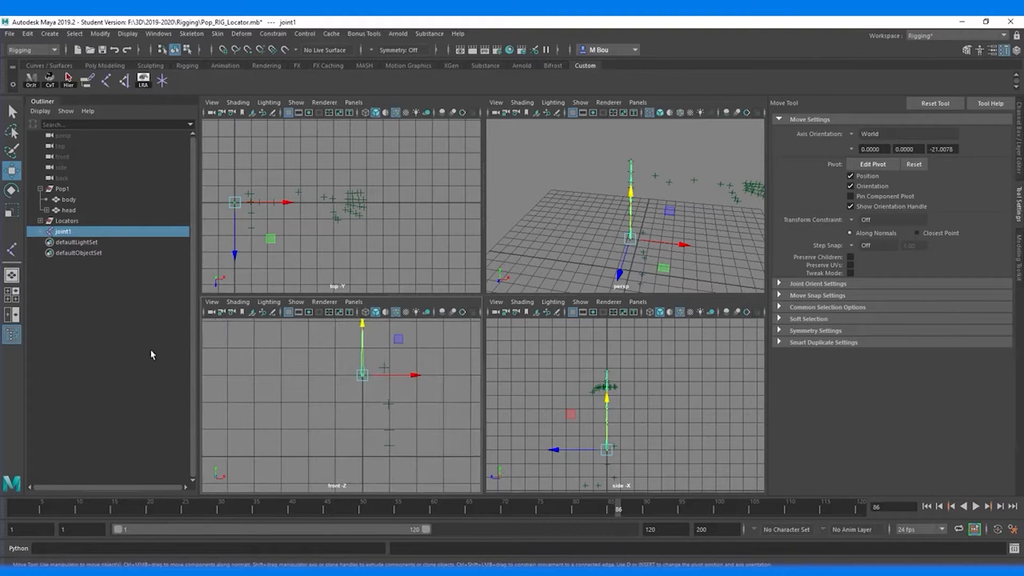
pyautogui.click(12, 250)
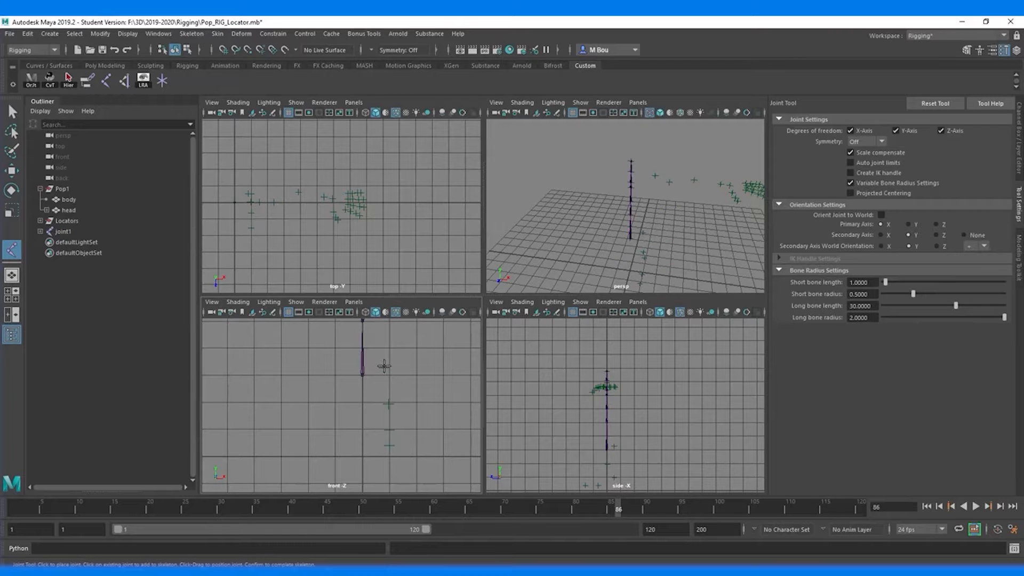
pyautogui.press('v')
pyautogui.click(385, 367)
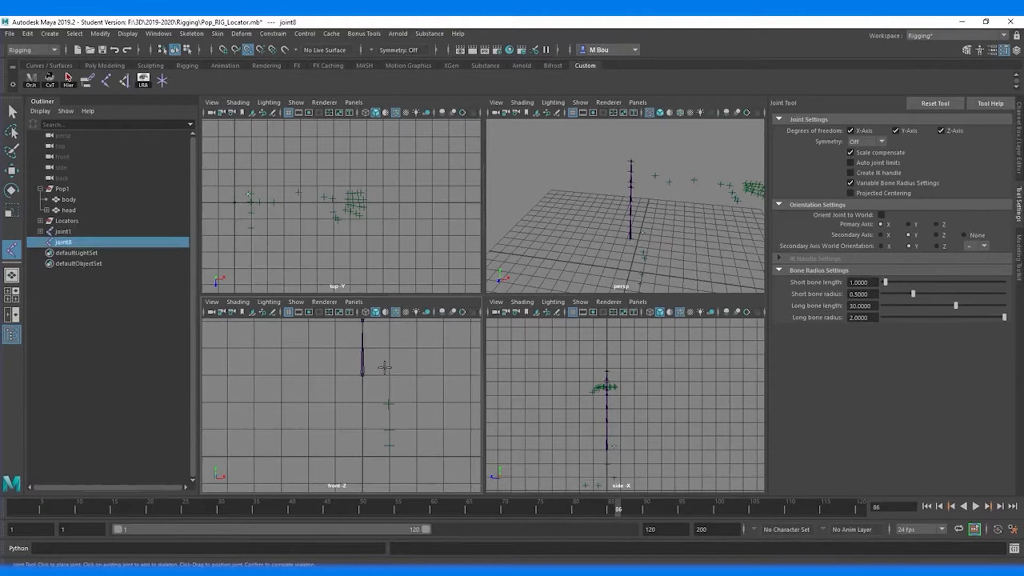
pyautogui.click(390, 403)
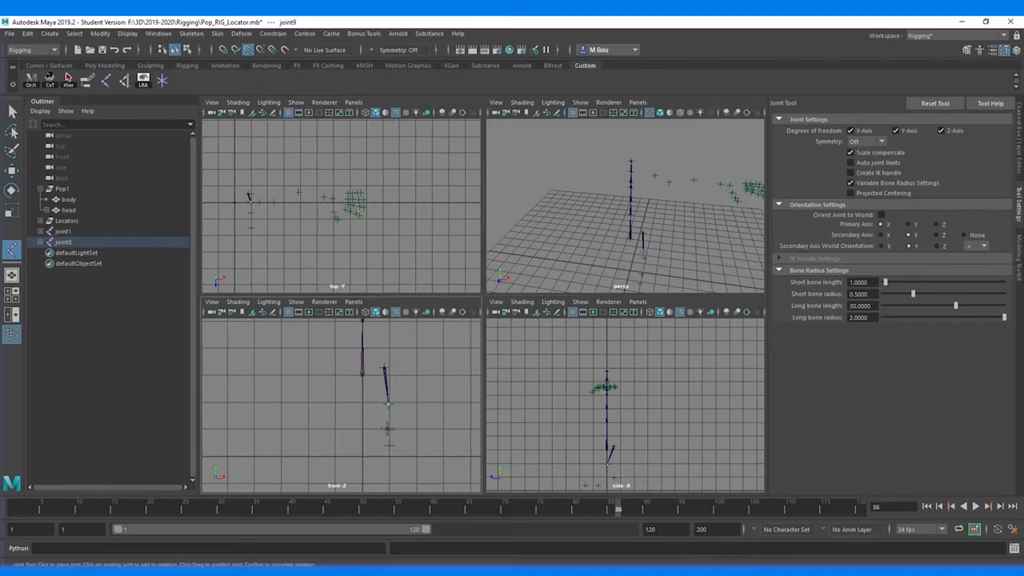
pyautogui.click(390, 430)
pyautogui.click(390, 446)
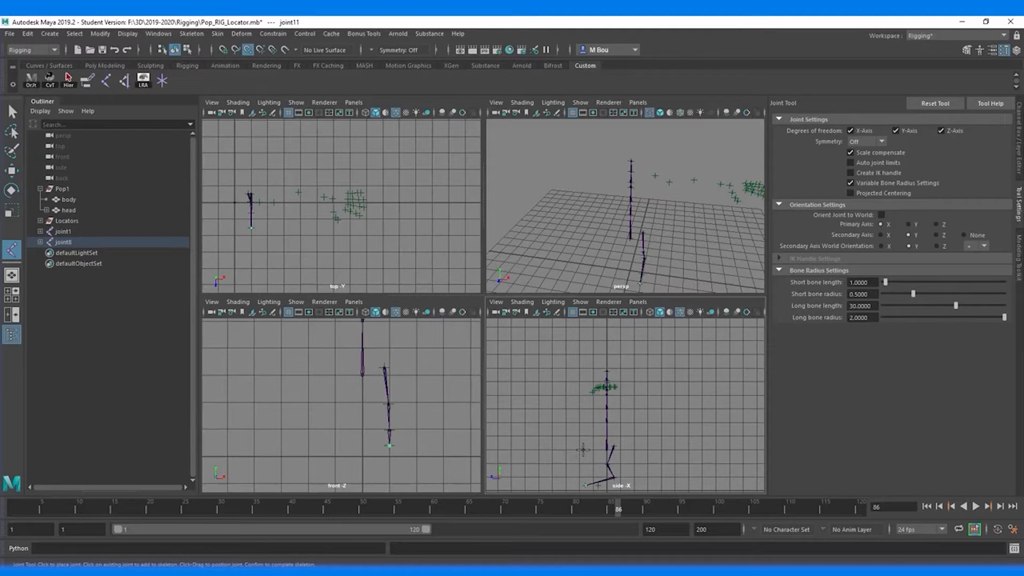
# - Undo the last foot joint and add ball and toe joints snapped to their locators in the side view, finishing the leg chain
pyautogui.hotkey('ctrl', 'z')
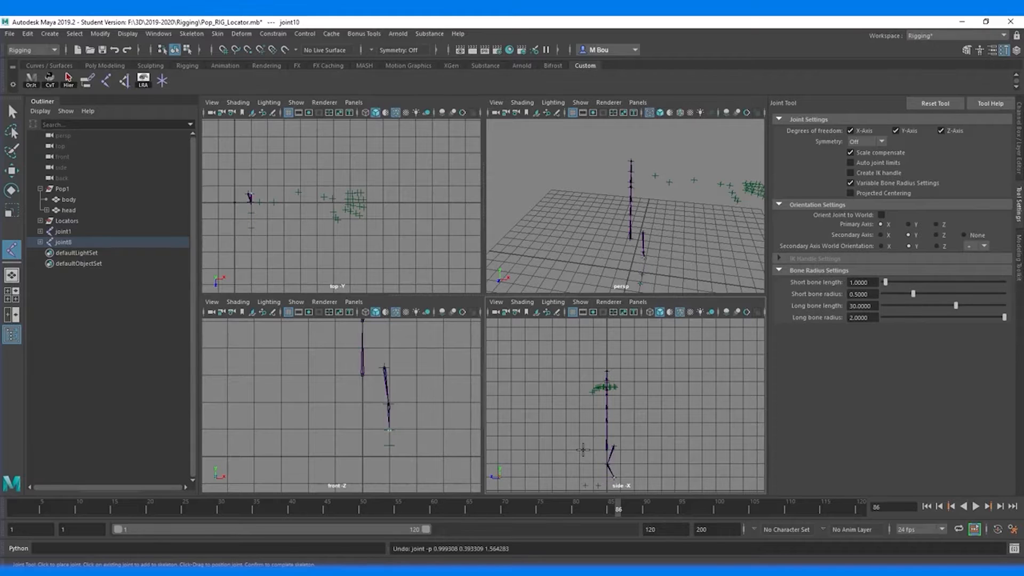
pyautogui.press('v')
pyautogui.click(596, 484)
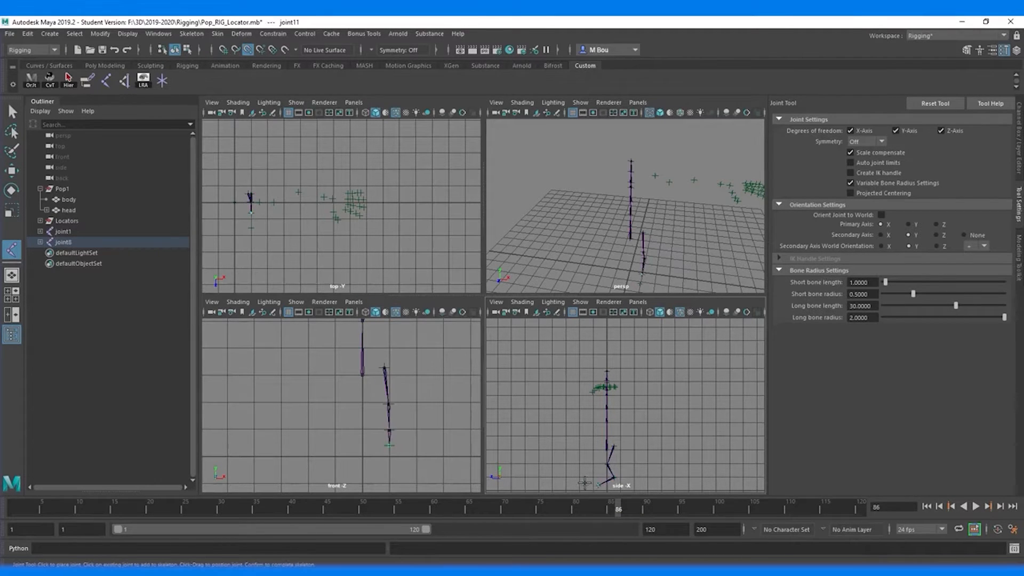
pyautogui.click(585, 484)
pyautogui.press('w')
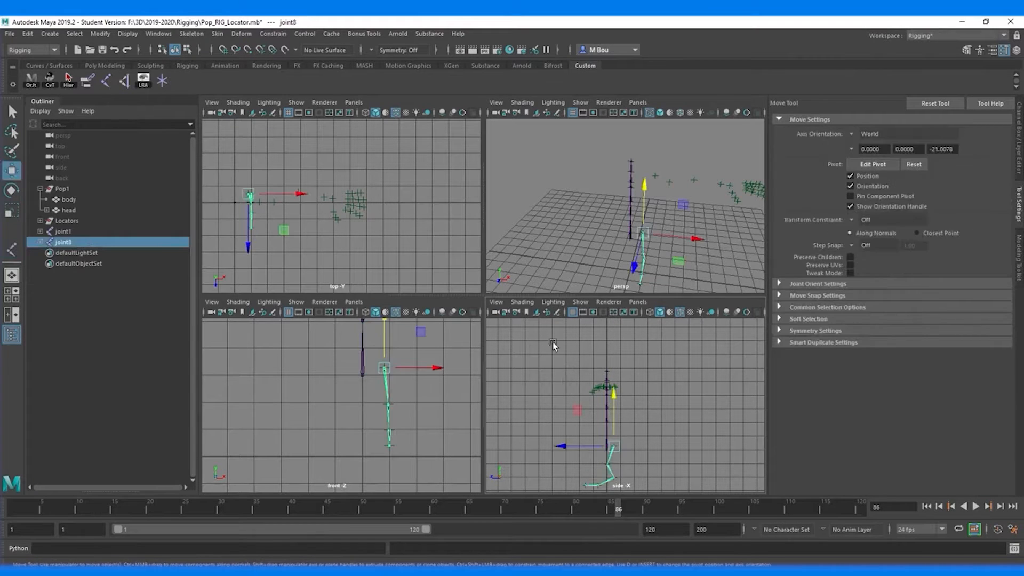
# - Start an arm joint chain in the top view, snapping joints to the clavicle, shoulder and elbow locators
pyautogui.keyDown('alt'); pyautogui.moveTo(596, 235); pyautogui.dragTo(553, 261); pyautogui.keyUp('alt')
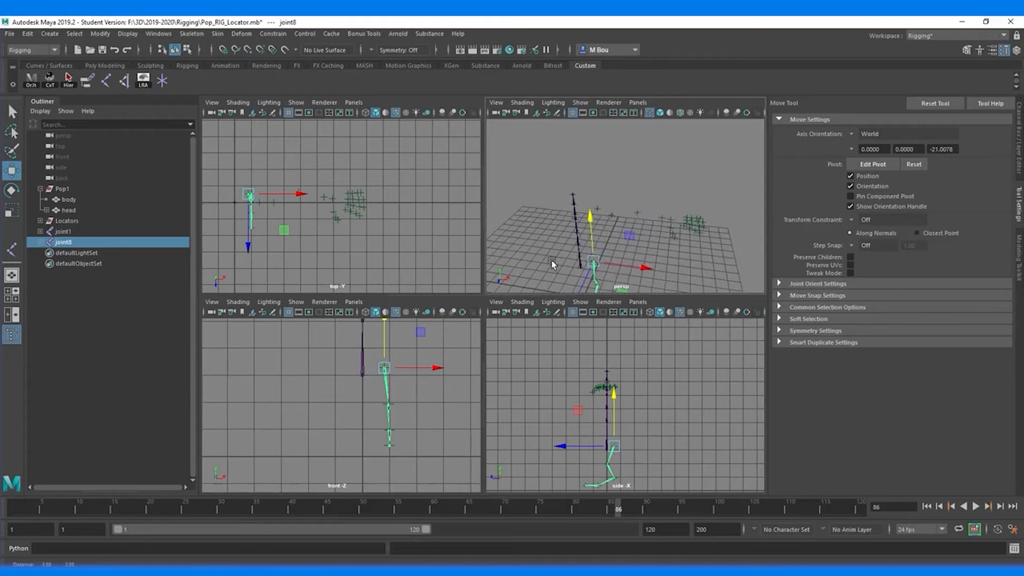
pyautogui.keyDown('alt'); pyautogui.moveTo(302, 238); pyautogui.dragTo(367, 252, button='middle'); pyautogui.keyUp('alt')
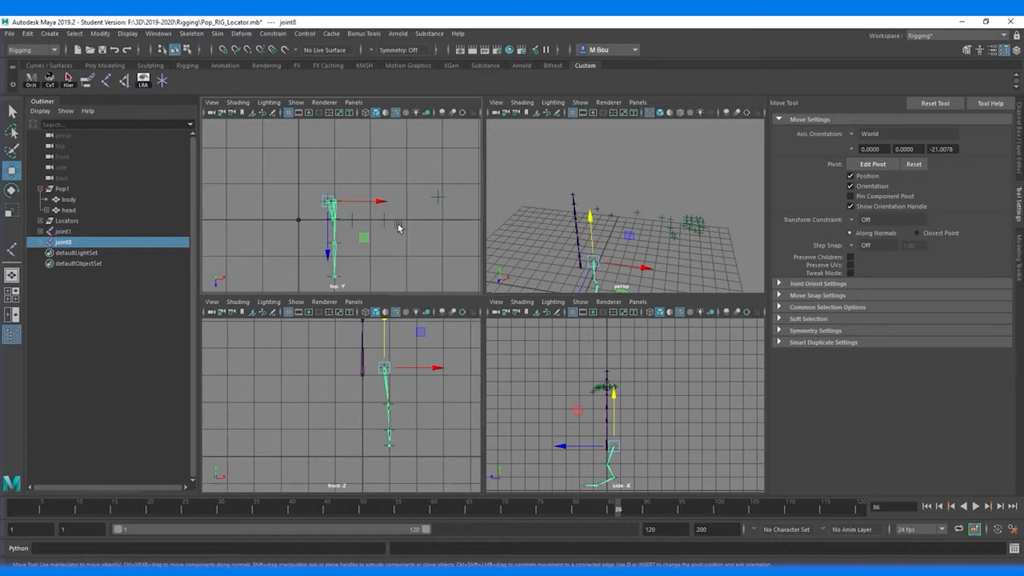
pyautogui.click(12, 249)
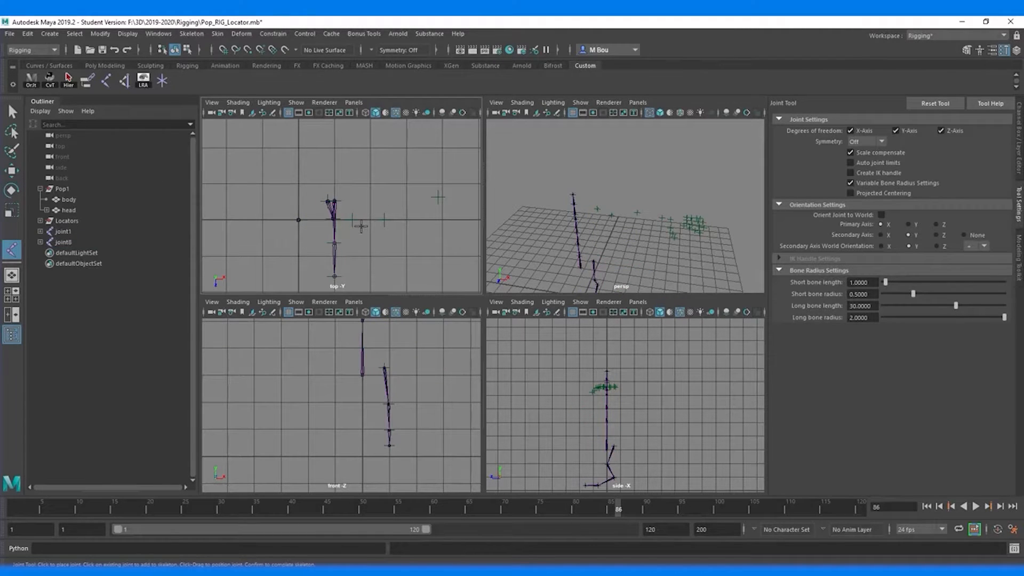
pyautogui.click(353, 220)
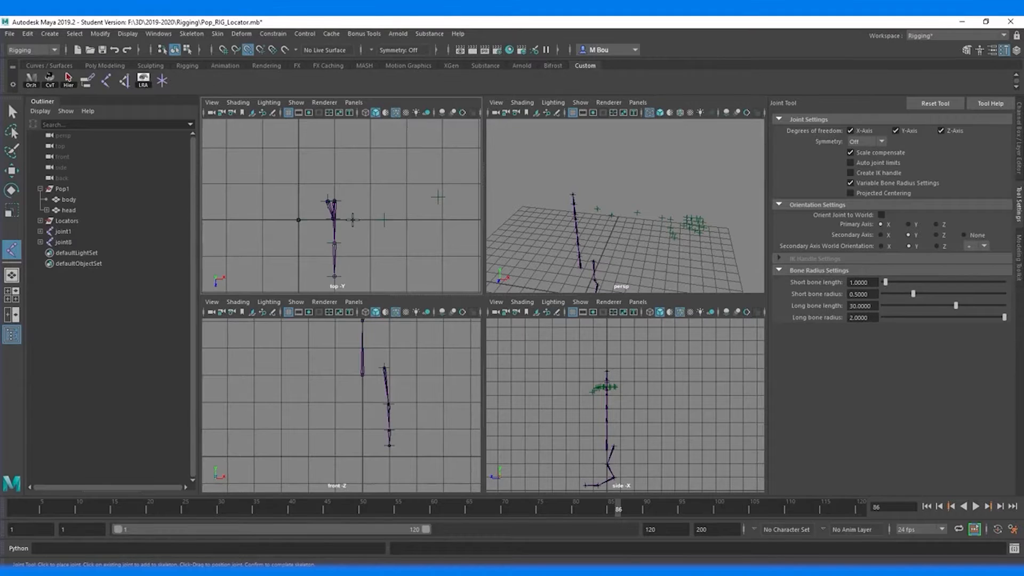
pyautogui.click(384, 219)
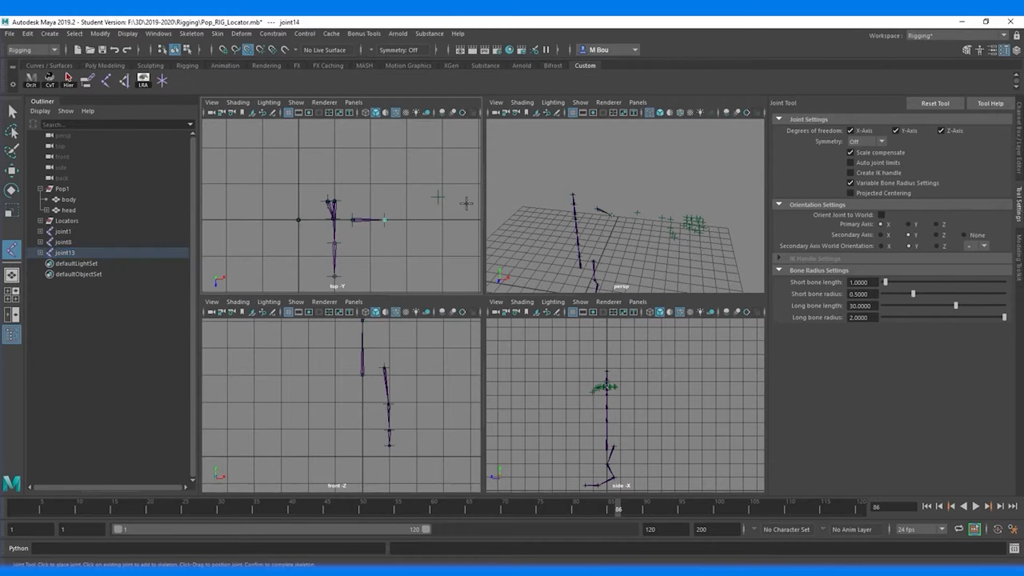
pyautogui.click(438, 198)
# - Continue the arm chain through the wrist and palm locators and along the finger in line with the arm to its tip, and finish the chain
pyautogui.keyDown('alt'); pyautogui.moveTo(454, 220); pyautogui.dragTo(302, 225, button='middle'); pyautogui.keyUp('alt')
pyautogui.press('v')
pyautogui.click(322, 214)
pyautogui.click(340, 216)
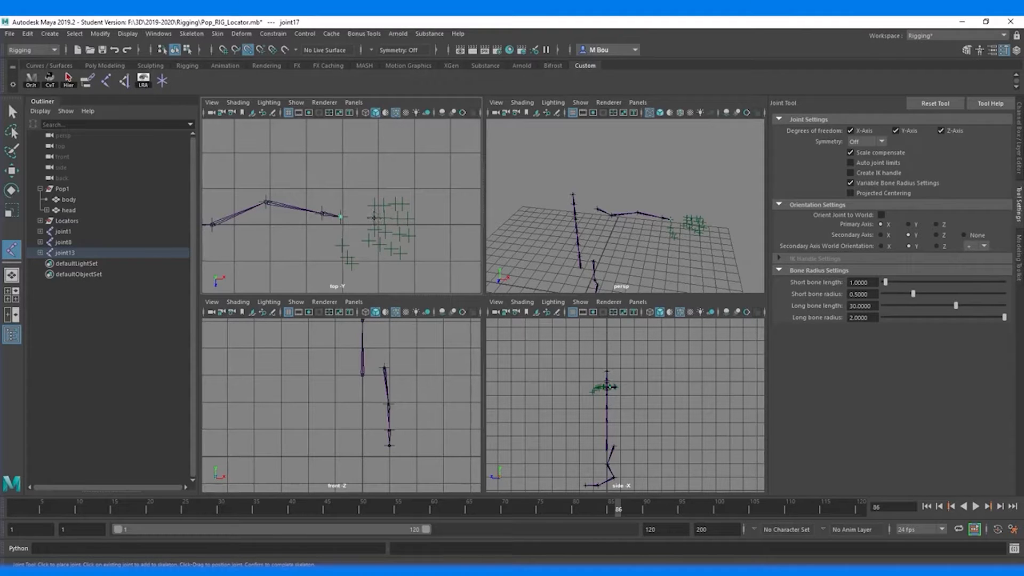
pyautogui.click(375, 218)
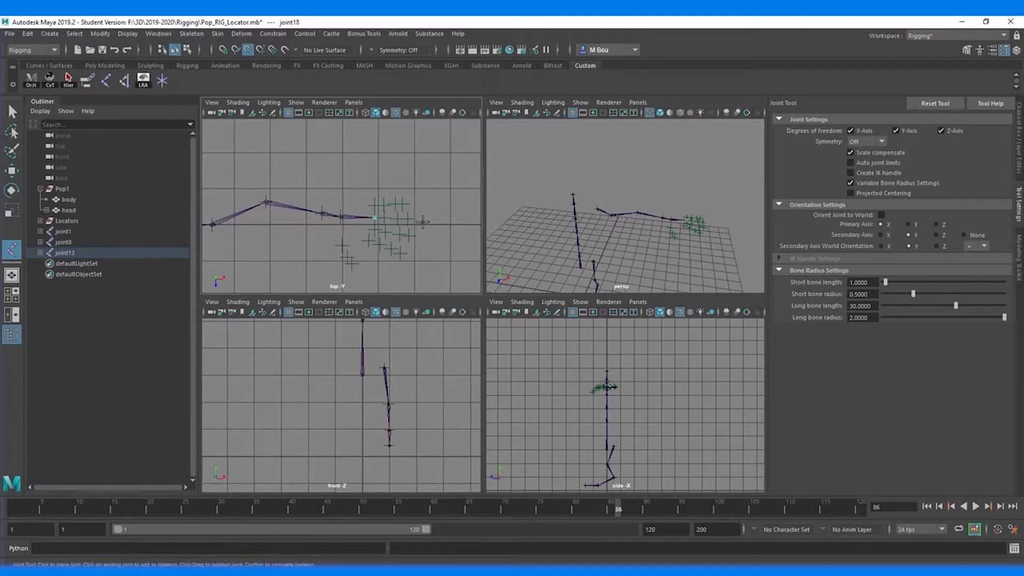
pyautogui.click(396, 218)
pyautogui.click(398, 218)
pyautogui.press('w')
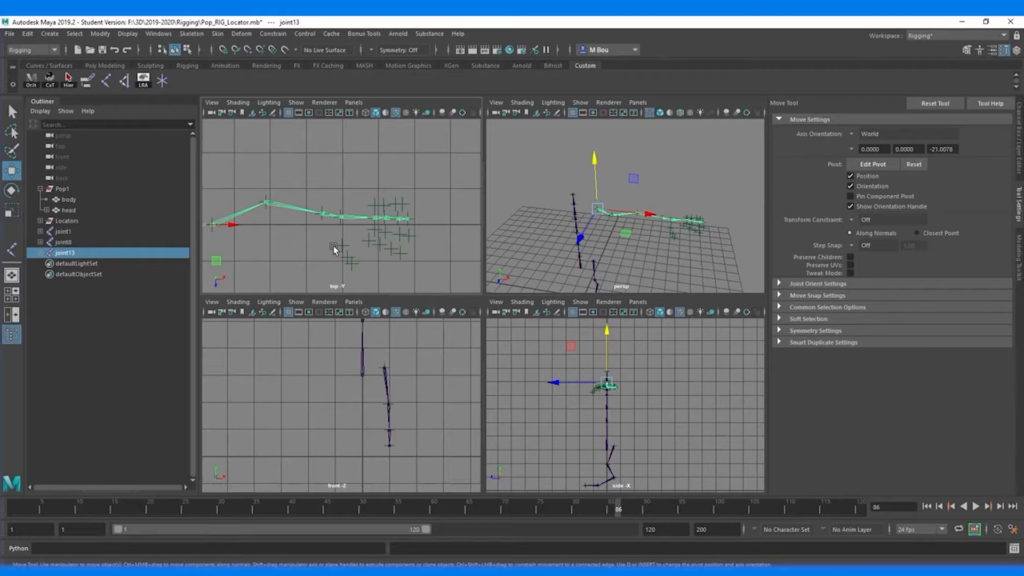
pyautogui.click(213, 224)
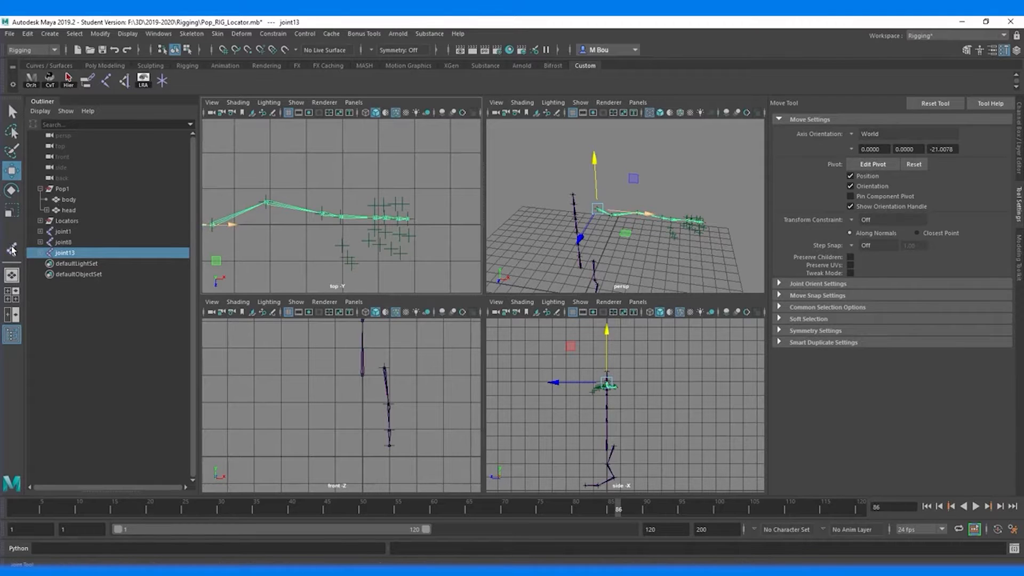
# - Create a separate three-joint thumb chain snapped to the thumb locators in the top view
pyautogui.click(11, 248)
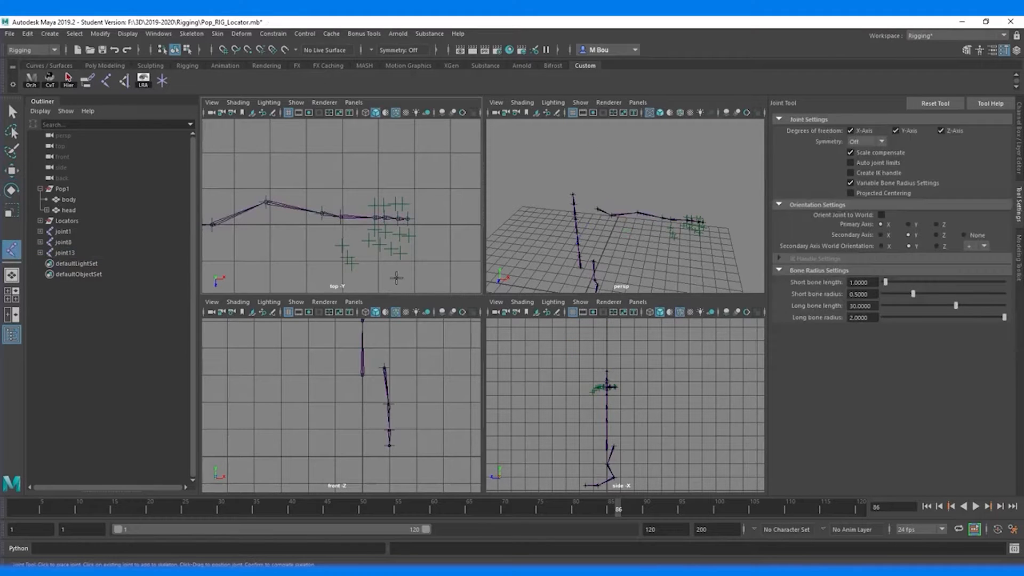
pyautogui.click(342, 247)
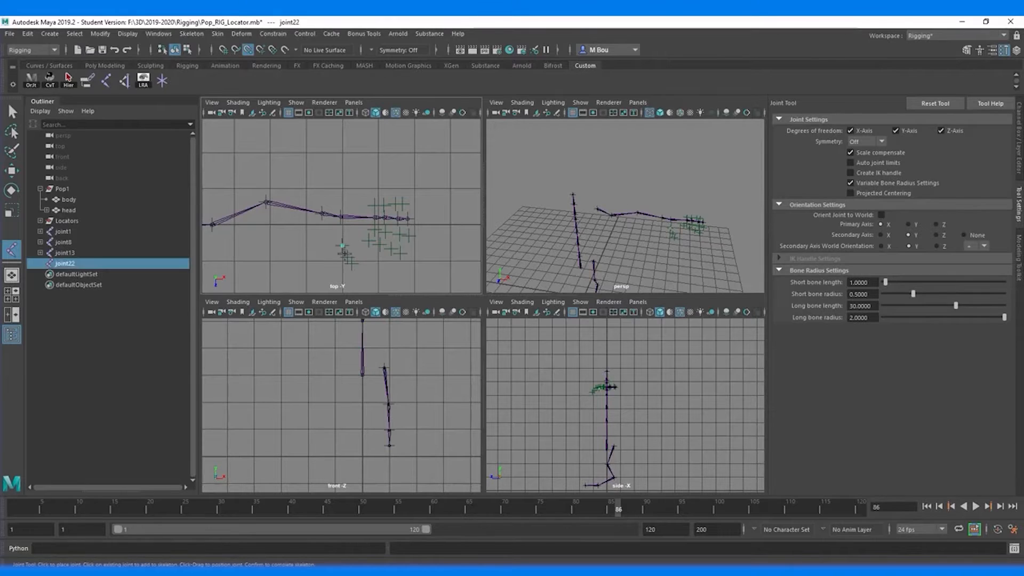
pyautogui.click(346, 255)
pyautogui.click(351, 262)
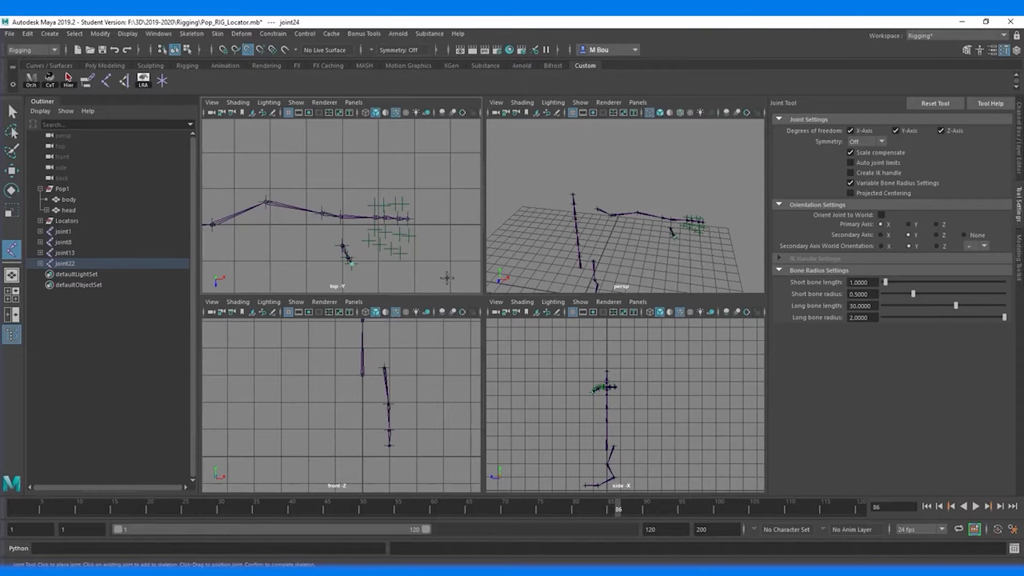
pyautogui.press('w')
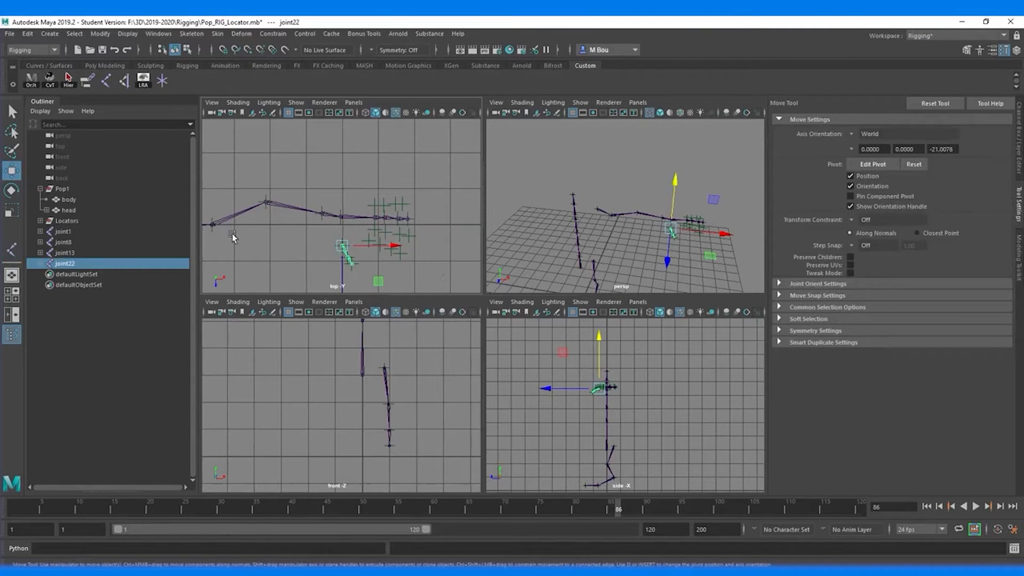
# - Create a separate four-joint finger chain in the top view, snapped to the row of finger locators nearest the thumb
pyautogui.click(12, 248)
pyautogui.press('v')
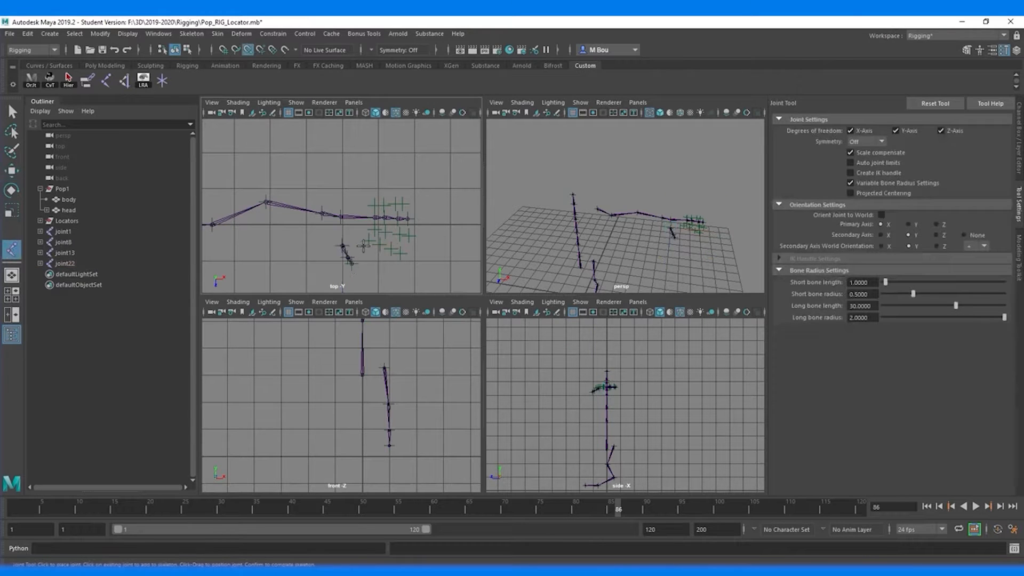
pyautogui.click(369, 241)
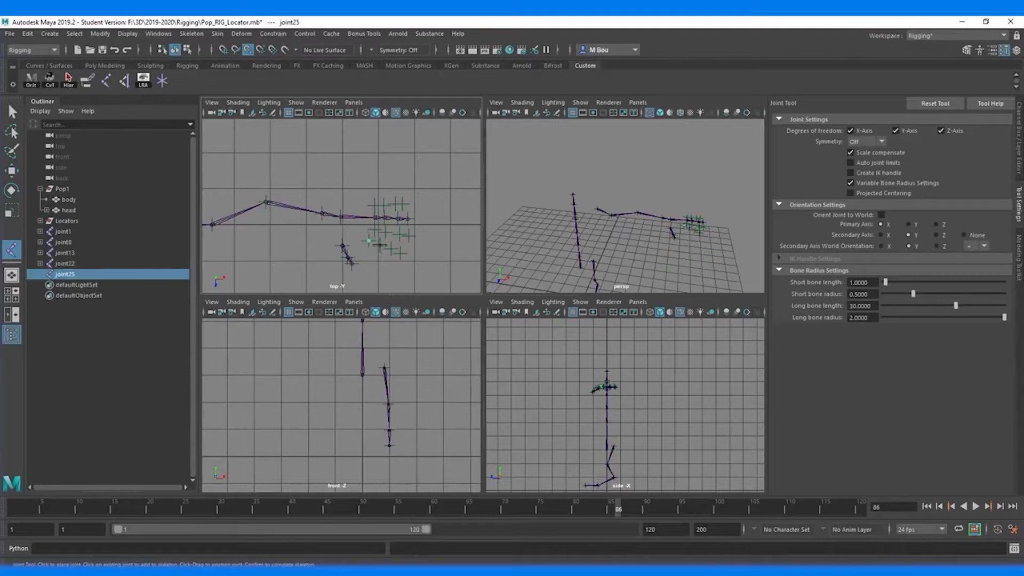
pyautogui.click(380, 244)
pyautogui.click(391, 248)
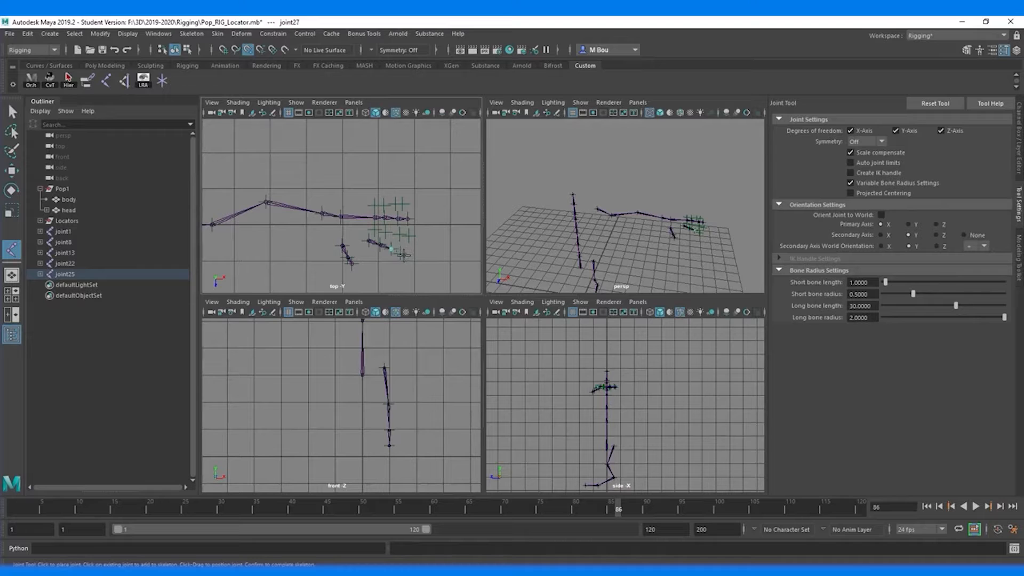
pyautogui.press('w')
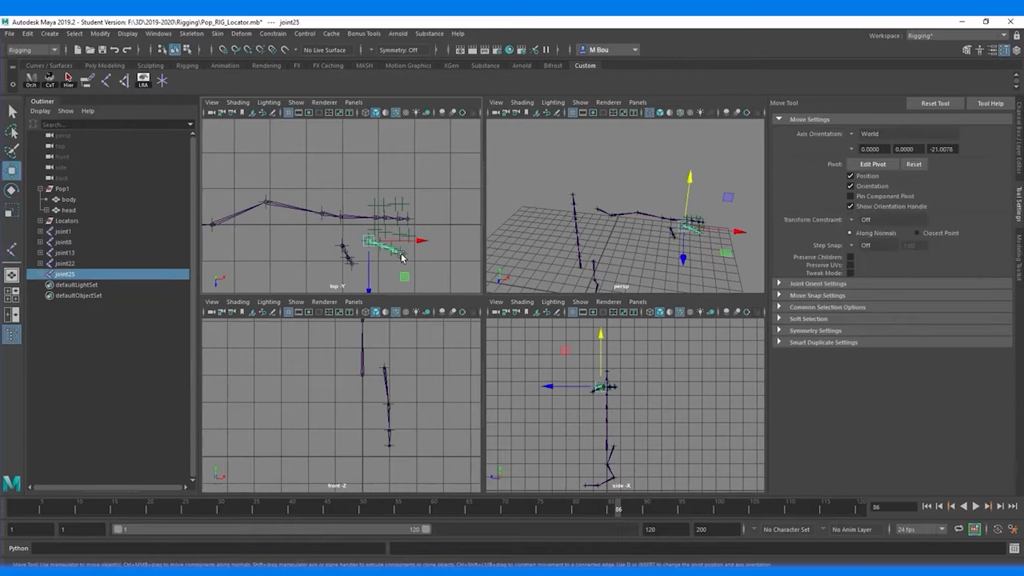
# - Create another four-joint finger chain snapped to the locators between the index finger and the finger in line with the arm
pyautogui.scroll(5, 402, 240)
pyautogui.keyDown('alt'); pyautogui.moveTo(402, 237); pyautogui.dragTo(256, 152, button='middle'); pyautogui.keyUp('alt')
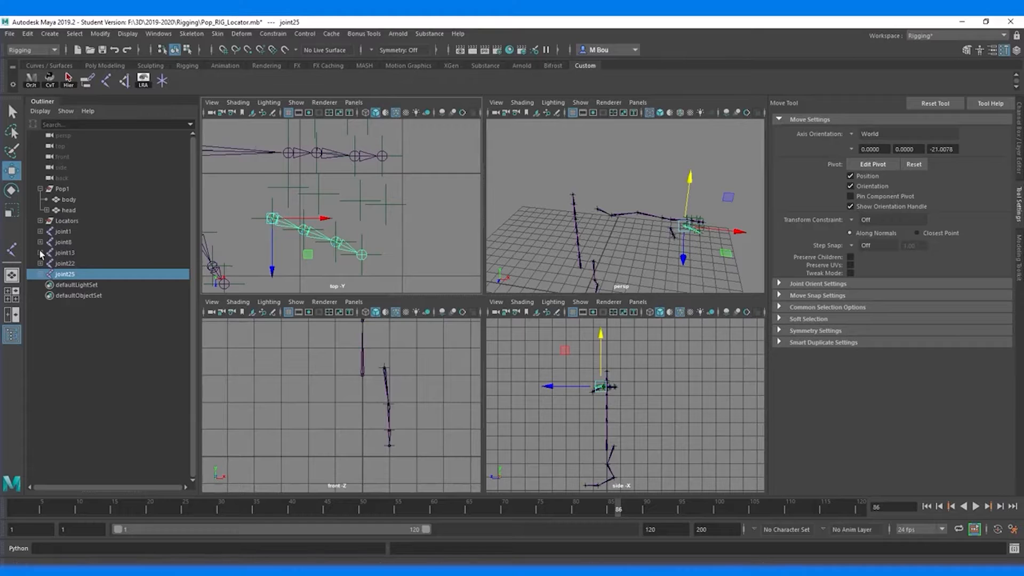
pyautogui.click(10, 249)
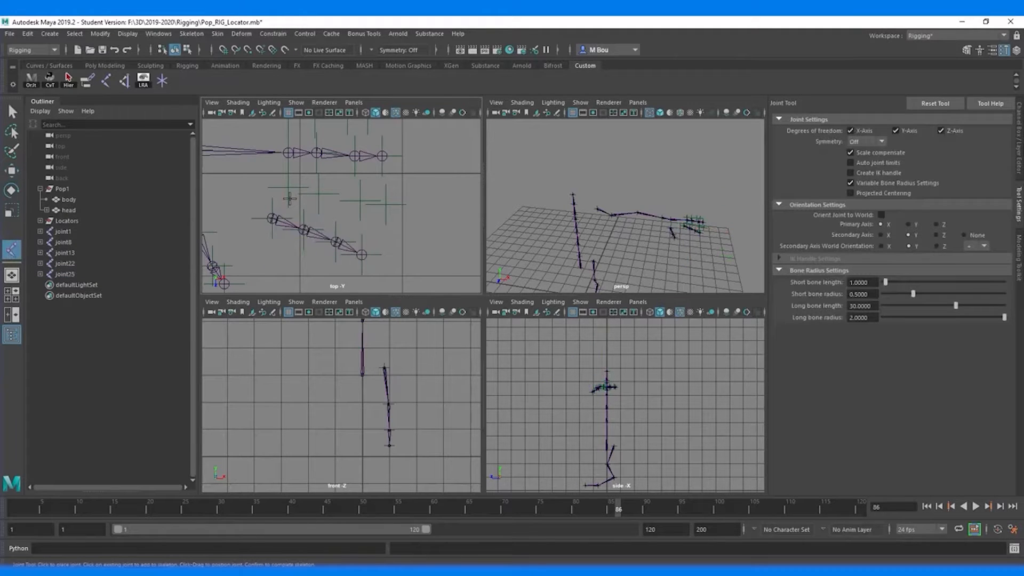
pyautogui.press('v')
pyautogui.click(288, 188)
pyautogui.click(320, 195)
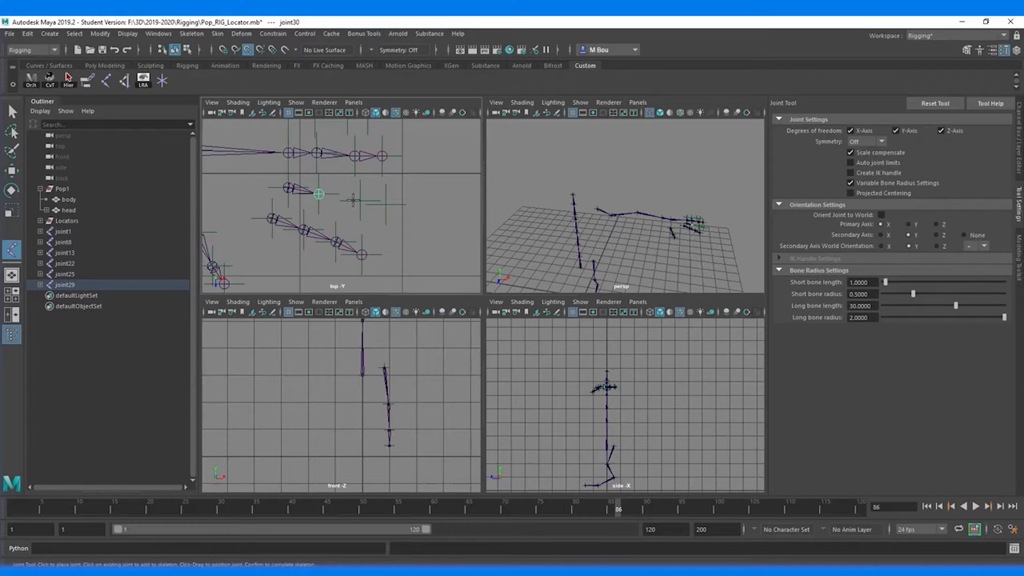
pyautogui.click(359, 201)
pyautogui.click(387, 204)
pyautogui.press('Return')
pyautogui.press('w')
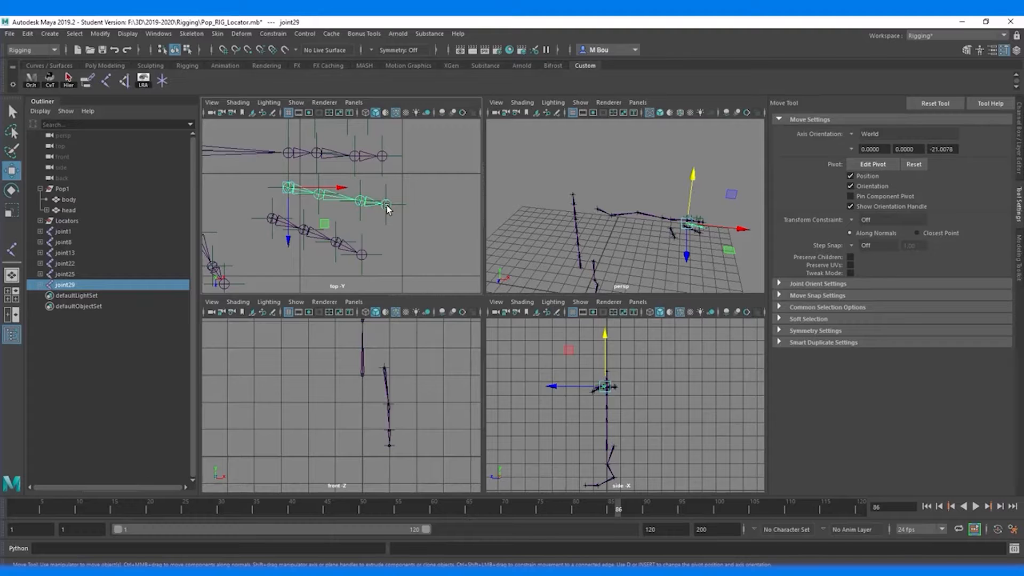
# - Create the four-joint little finger chain snapped to the outermost row of finger locators, farthest from the thumb
pyautogui.keyDown('alt'); pyautogui.moveTo(384, 206); pyautogui.dragTo(384, 258, button='middle'); pyautogui.keyUp('alt')
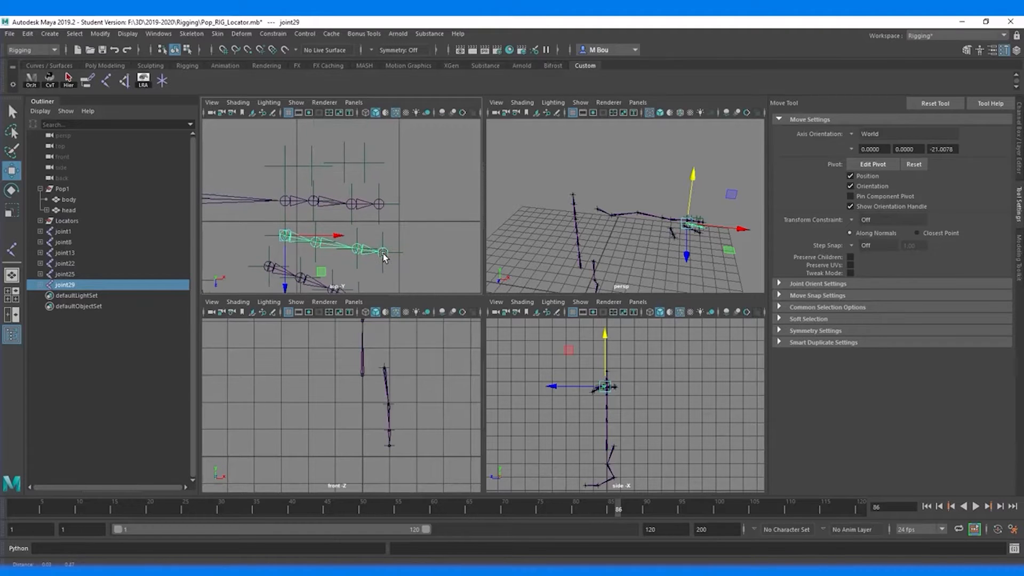
pyautogui.click(12, 249)
pyautogui.press('v')
pyautogui.click(284, 169)
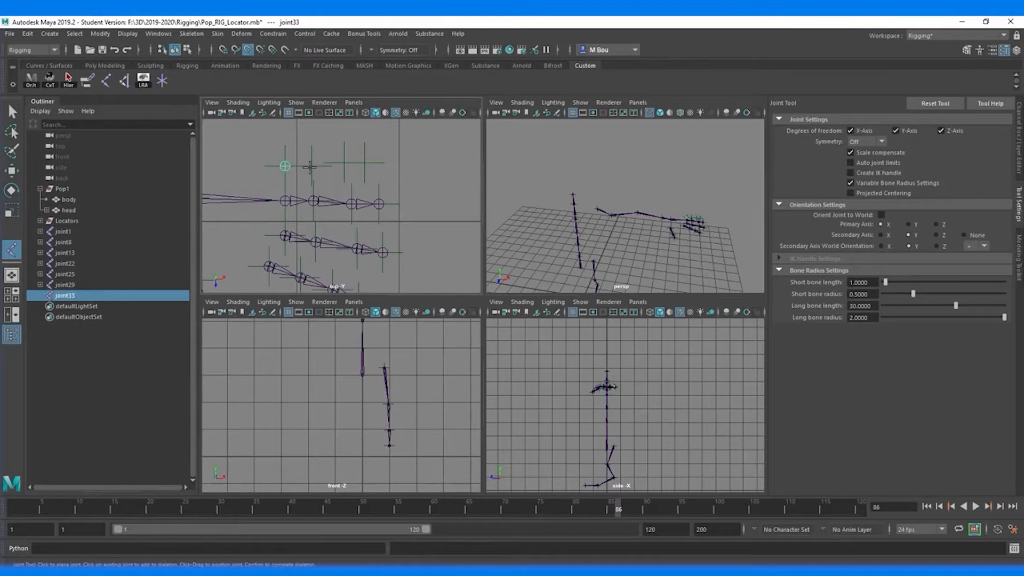
pyautogui.click(312, 166)
pyautogui.click(344, 163)
pyautogui.click(365, 162)
pyautogui.press('w')
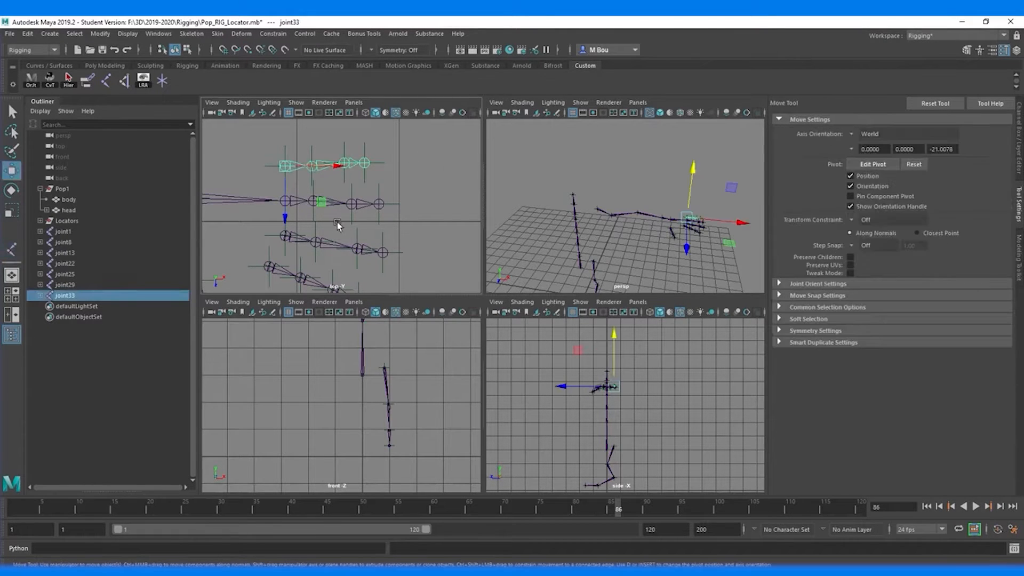
# - Parent the root joints of the middle and index finger chains to the palm joint of the arm chain
pyautogui.keyDown('alt'); pyautogui.moveTo(686, 249); pyautogui.dragTo(662, 273); pyautogui.keyUp('alt')
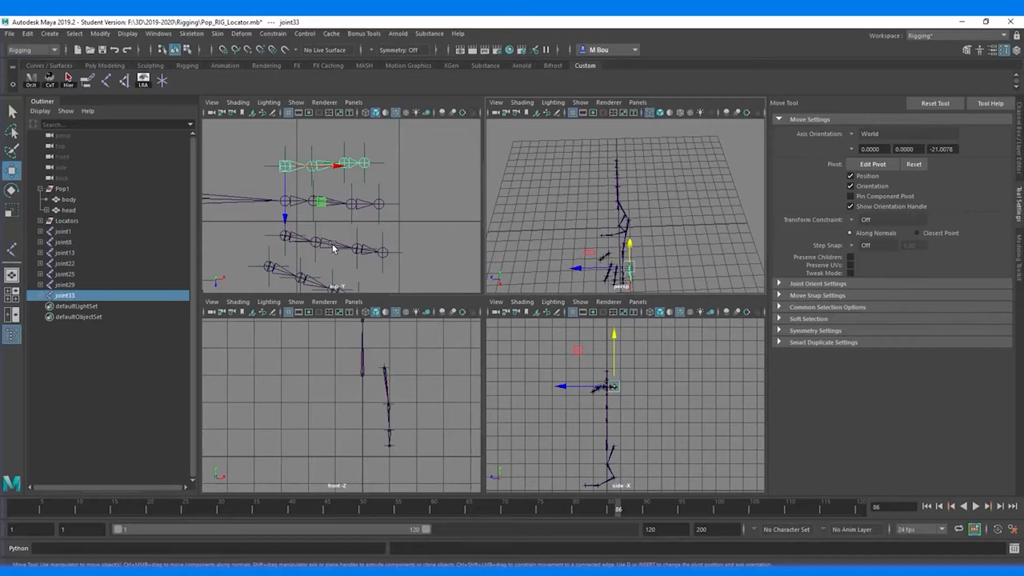
pyautogui.keyDown('alt'); pyautogui.moveTo(273, 230); pyautogui.dragTo(389, 234, button='middle'); pyautogui.keyUp('alt')
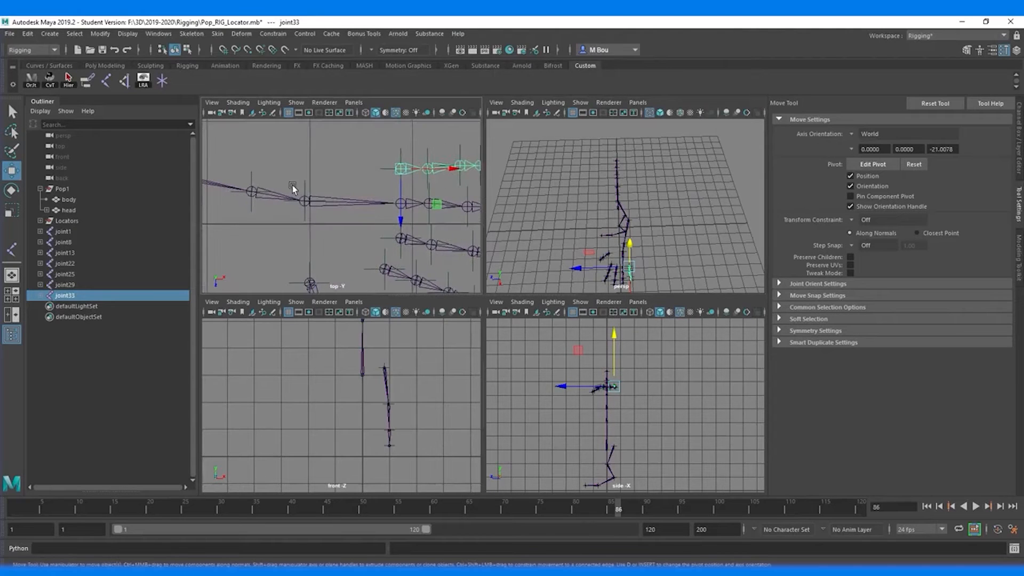
pyautogui.click(397, 240)
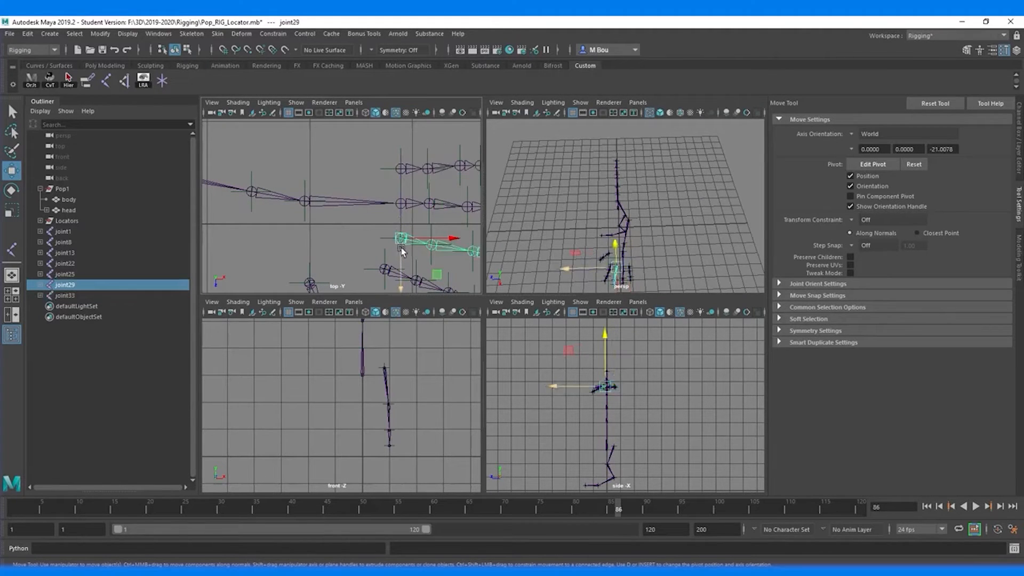
pyautogui.click(307, 204)
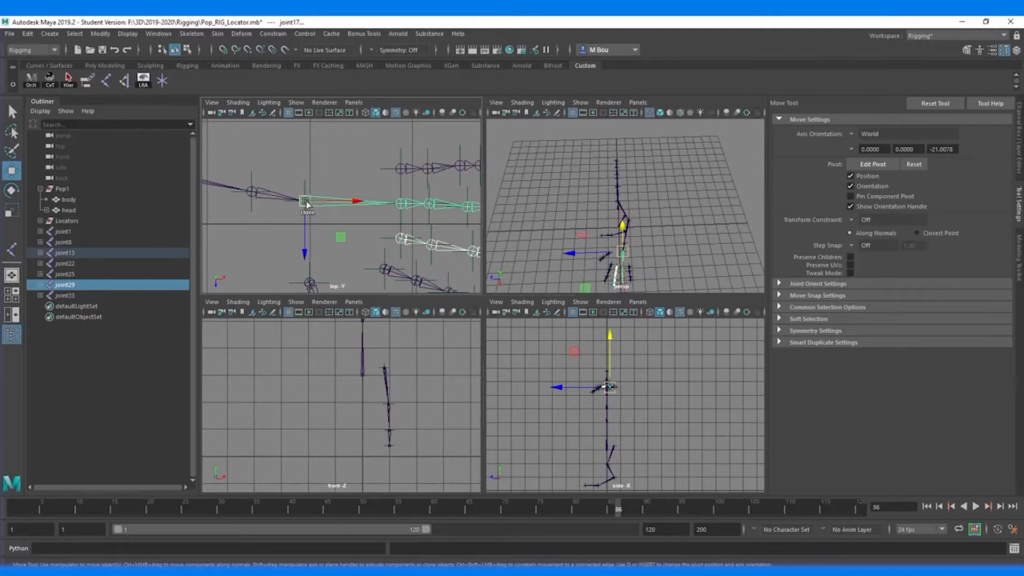
pyautogui.press('p')
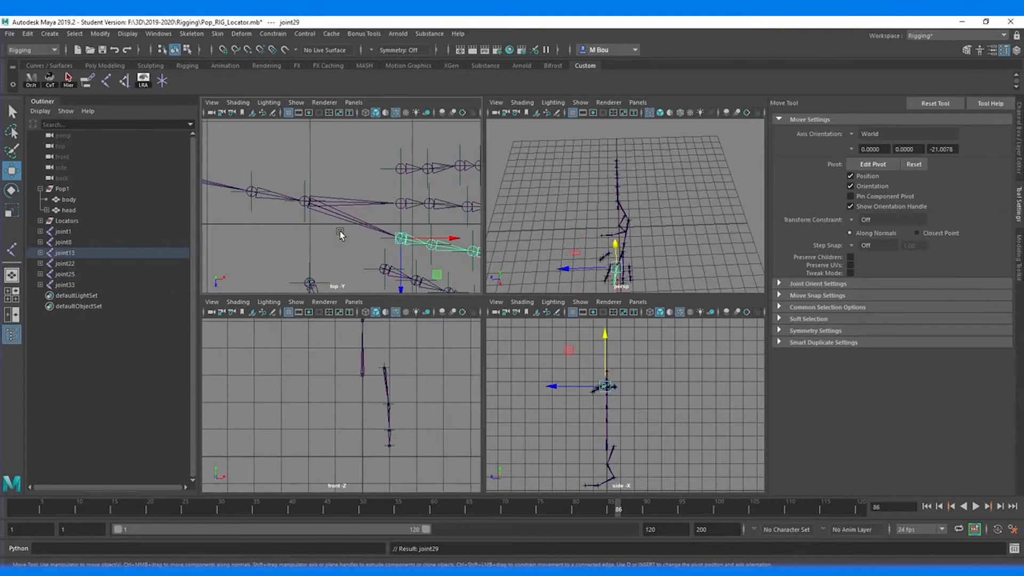
pyautogui.click(388, 274)
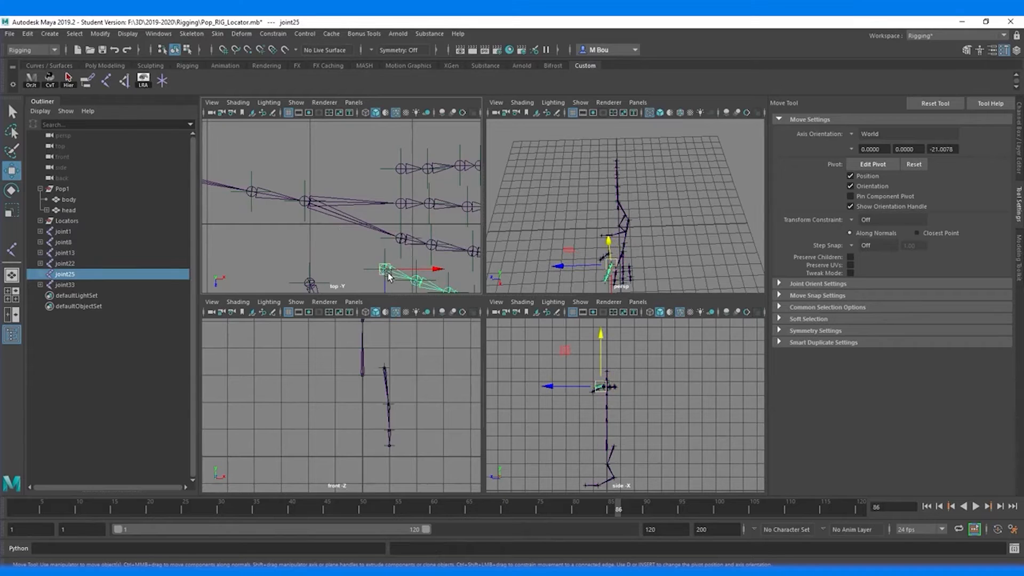
pyautogui.keyDown('shift'); pyautogui.click(306, 201); pyautogui.keyUp('shift')
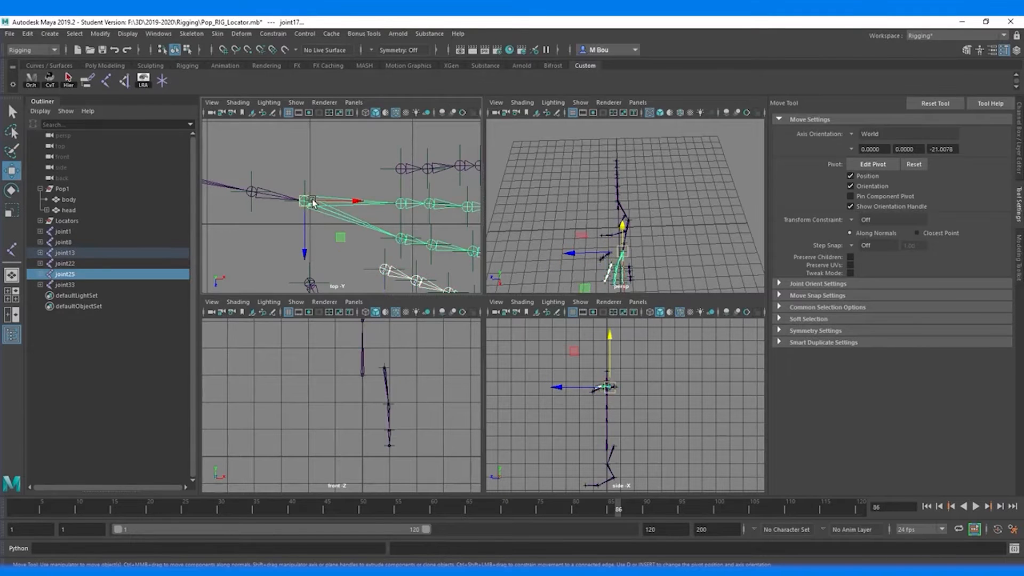
pyautogui.press('p')
# - Parent the root joints of the thumb and little finger chains to the palm joint of the arm chain
pyautogui.click(311, 285)
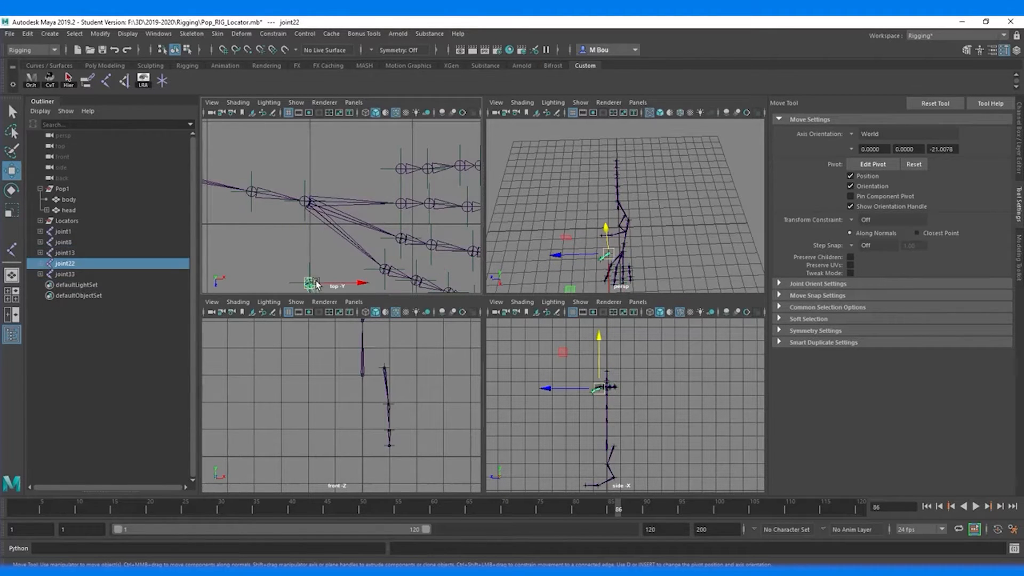
pyautogui.click(304, 203)
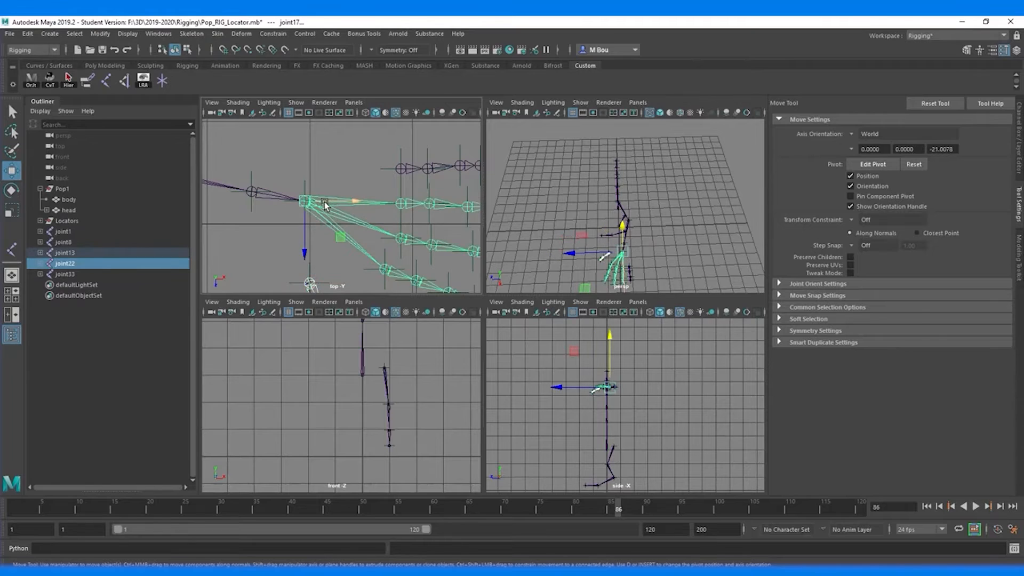
pyautogui.press('p')
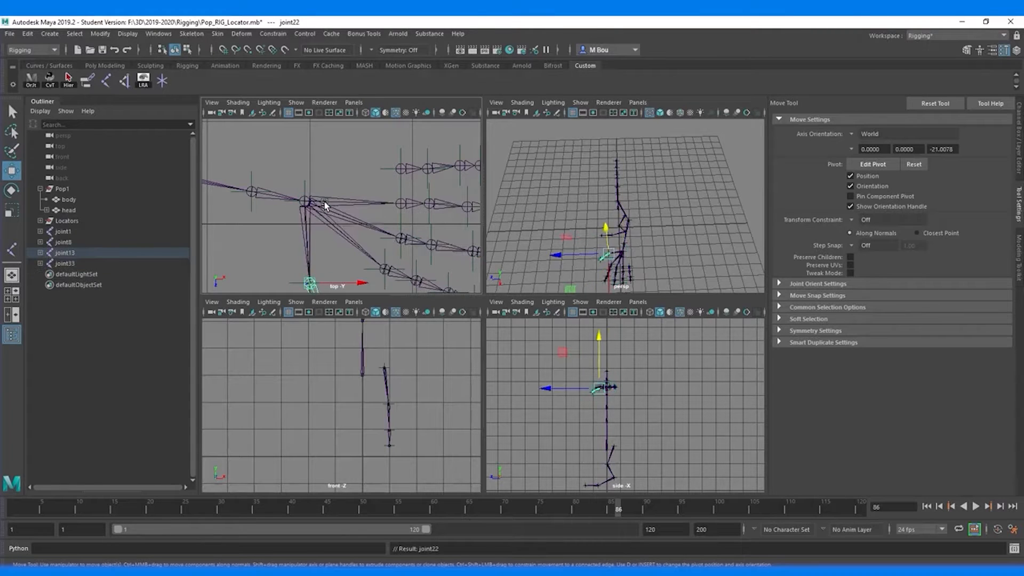
pyautogui.click(400, 169)
pyautogui.keyDown('shift'); pyautogui.click(305, 202); pyautogui.keyUp('shift')
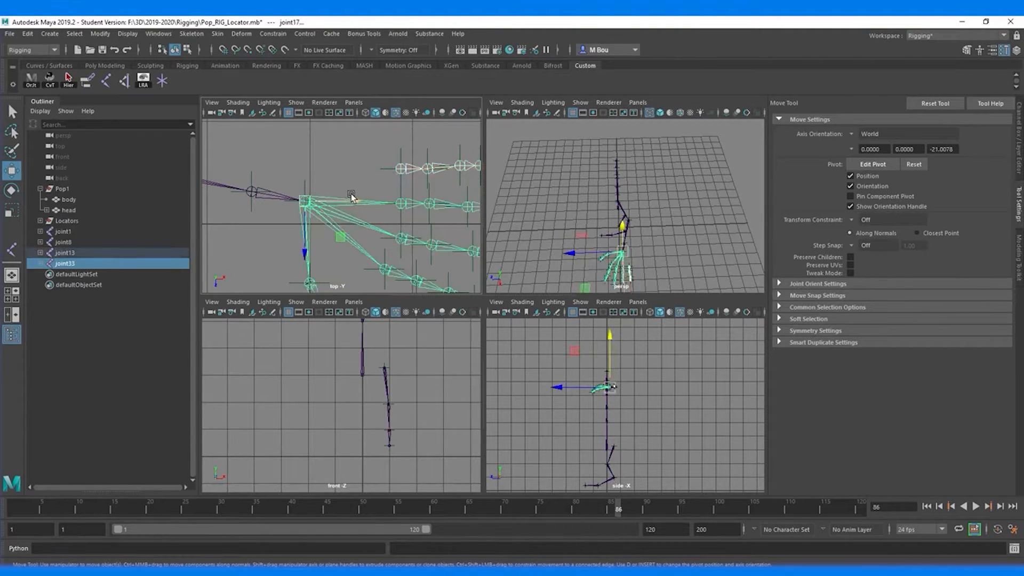
pyautogui.press('p')
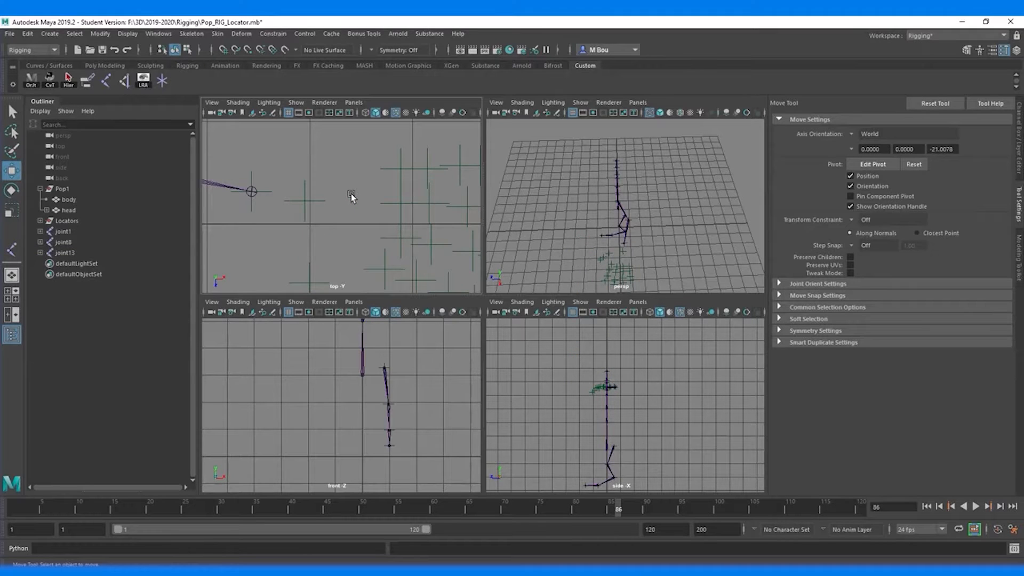
pyautogui.hotkey('ctrl', 'z')
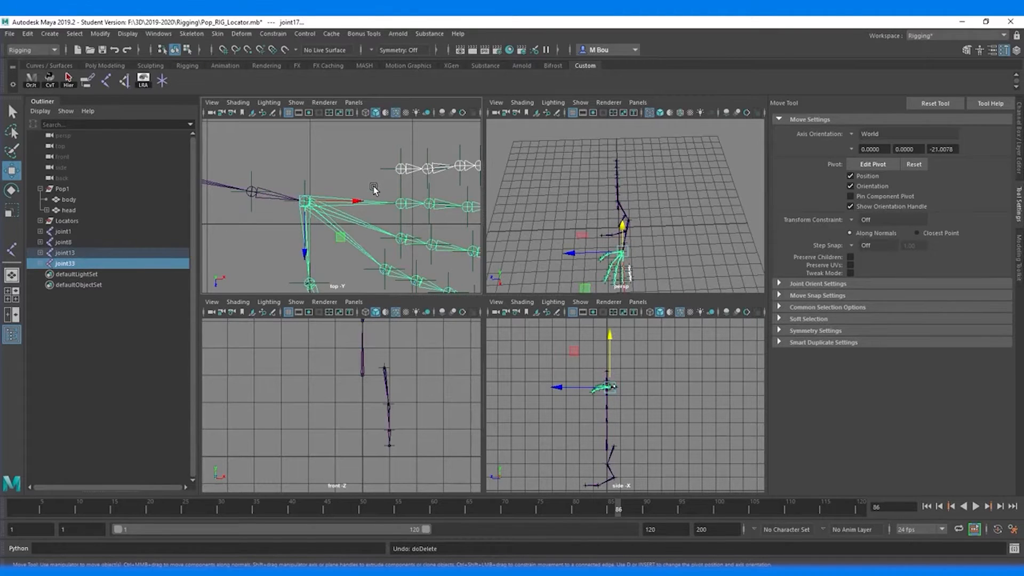
pyautogui.press('p')
# - Parent the arm chain's clavicle joint to the upper chest joint, third from the top of the spine chain, in the front view
pyautogui.keyDown('alt'); pyautogui.moveTo(260, 206); pyautogui.dragTo(427, 230, button='middle'); pyautogui.keyUp('alt')
pyautogui.keyDown('alt'); pyautogui.moveTo(207, 228); pyautogui.dragTo(469, 190, button='middle'); pyautogui.keyUp('alt')
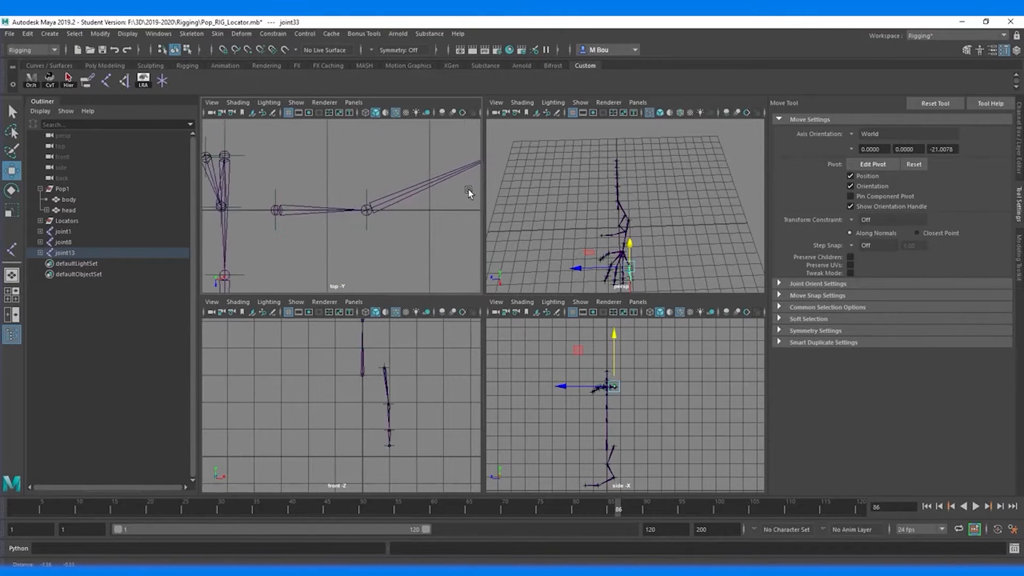
pyautogui.keyDown('alt'); pyautogui.moveTo(334, 251); pyautogui.dragTo(392, 245, button='middle'); pyautogui.keyUp('alt')
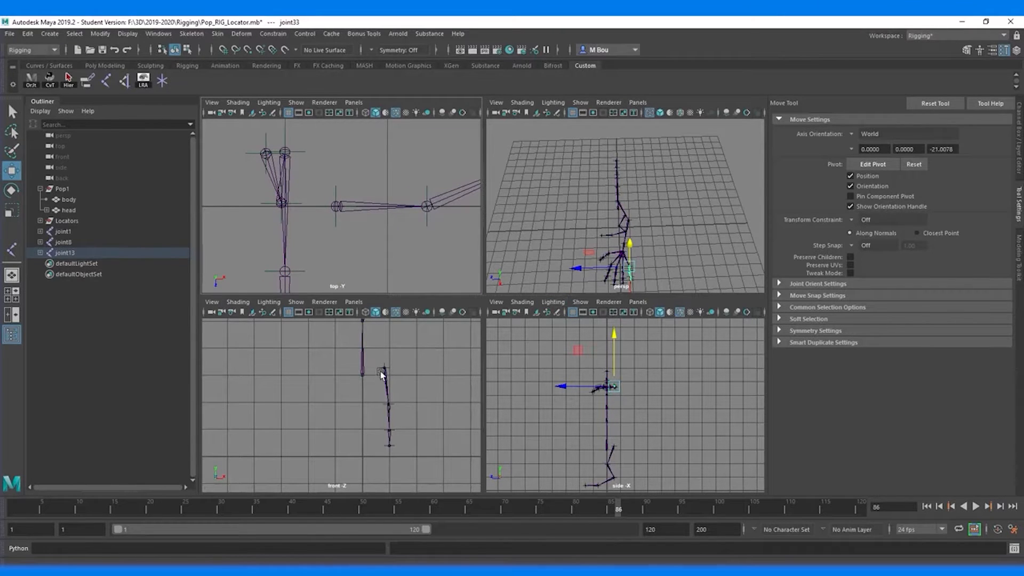
pyautogui.keyDown('alt'); pyautogui.moveTo(422, 354); pyautogui.dragTo(394, 453, button='middle'); pyautogui.keyUp('alt')
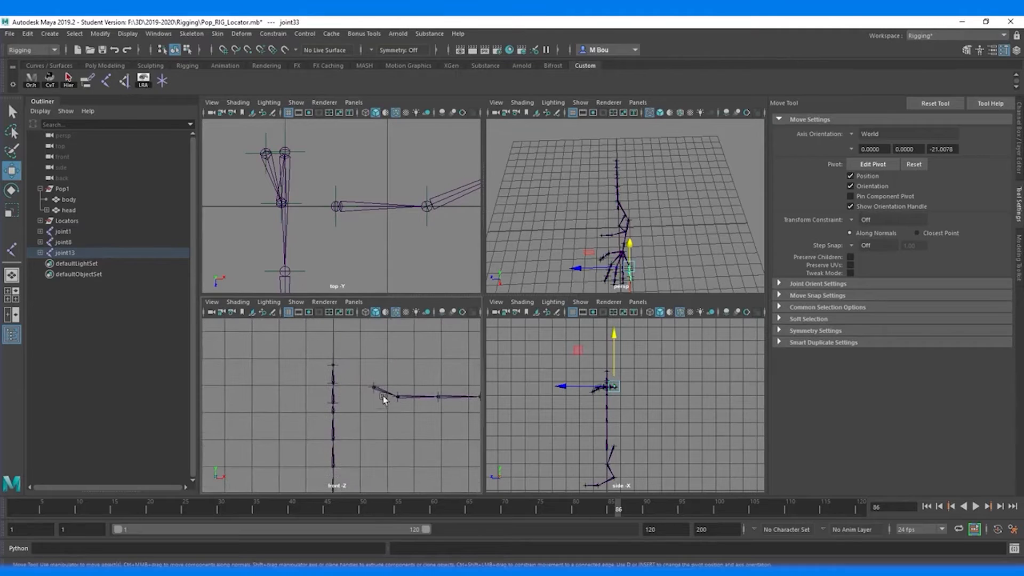
pyautogui.scroll(5, 366, 400)
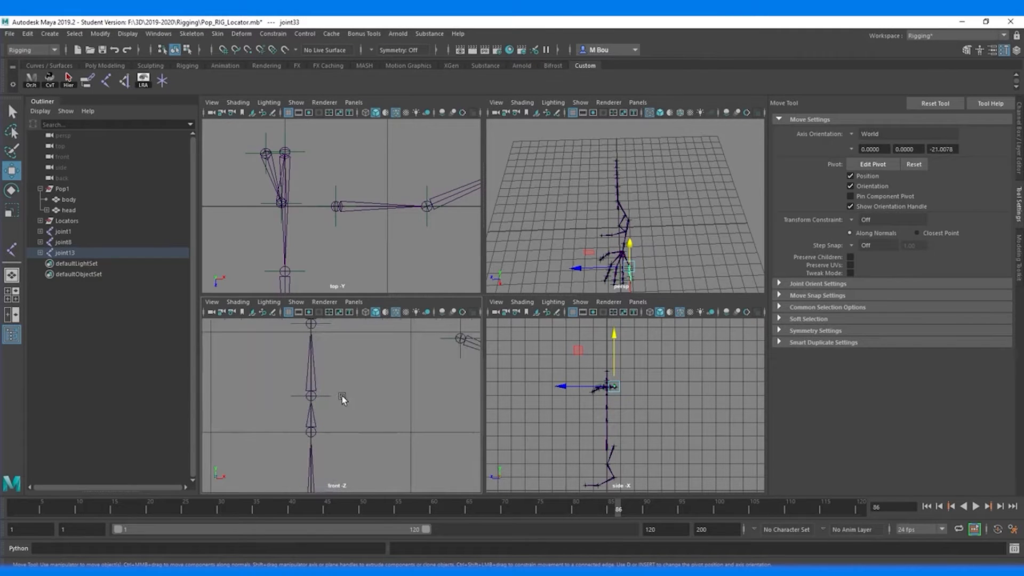
pyautogui.keyDown('alt'); pyautogui.moveTo(377, 353); pyautogui.dragTo(393, 475, button='middle'); pyautogui.keyUp('alt')
pyautogui.scroll(-3, 368, 413)
pyautogui.scroll(3, 370, 408)
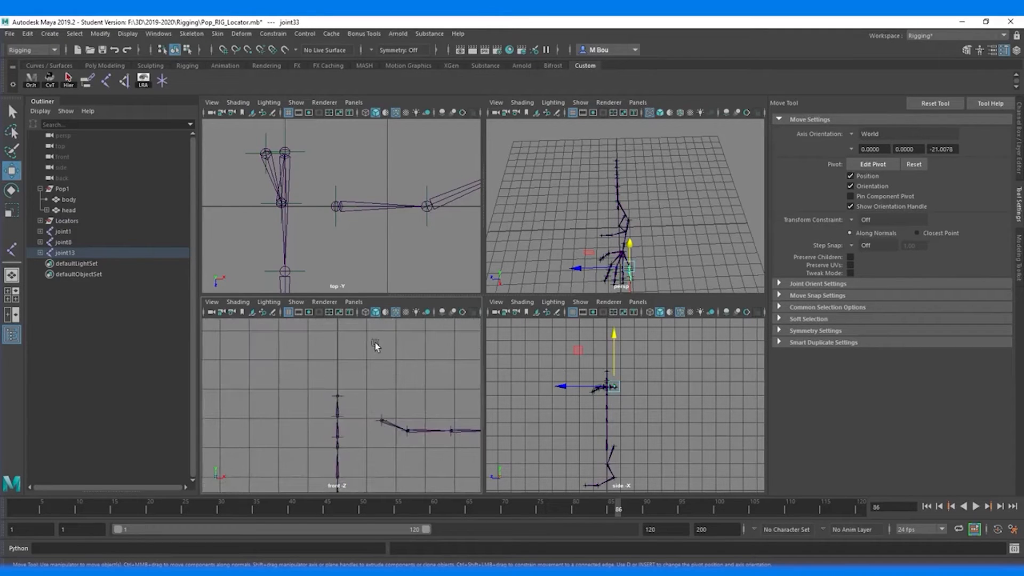
pyautogui.keyDown('alt'); pyautogui.moveTo(647, 177); pyautogui.dragTo(616, 204); pyautogui.keyUp('alt')
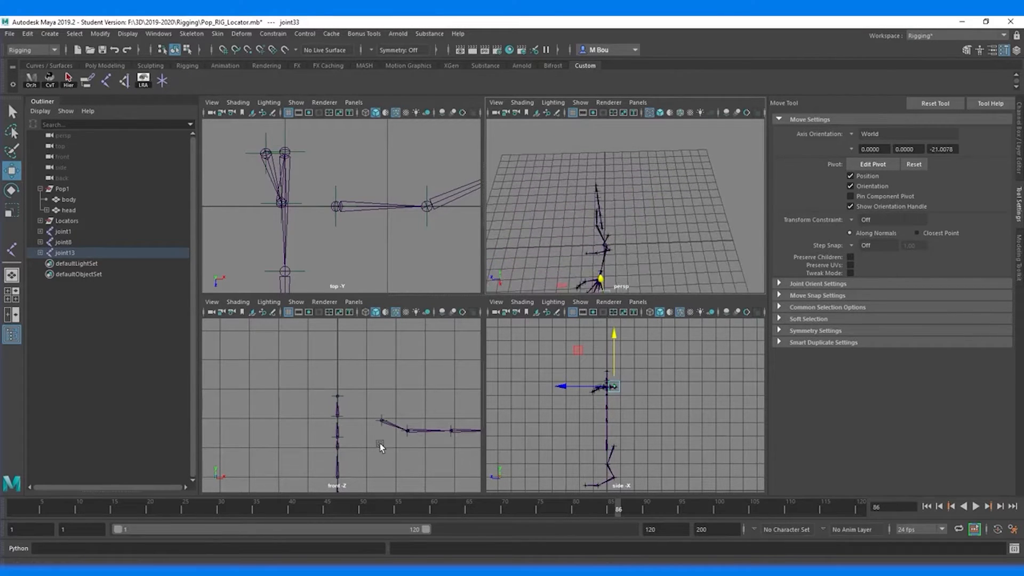
pyautogui.keyDown('alt'); pyautogui.moveTo(607, 144); pyautogui.dragTo(633, 212, button='middle'); pyautogui.keyUp('alt')
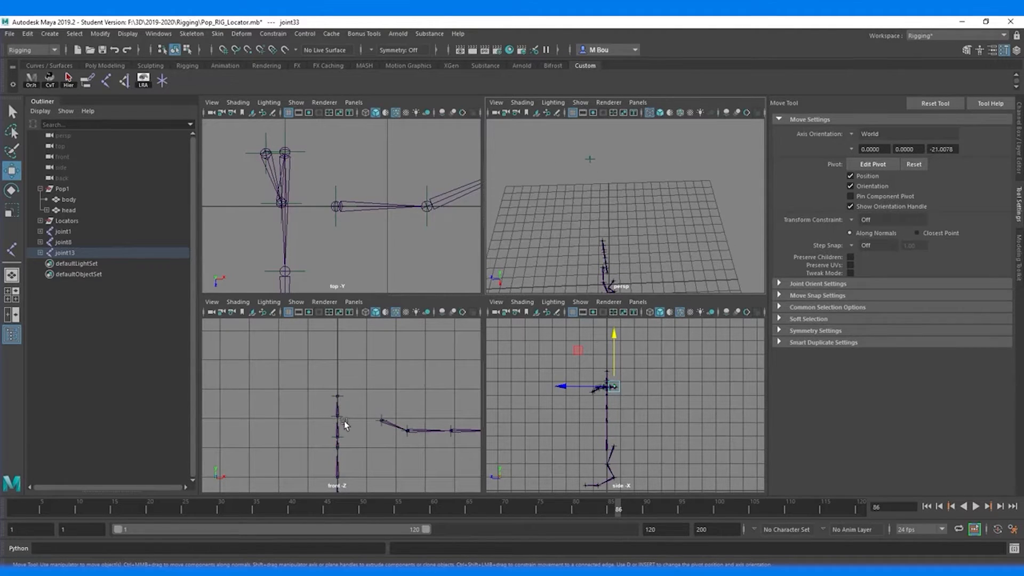
pyautogui.click(382, 423)
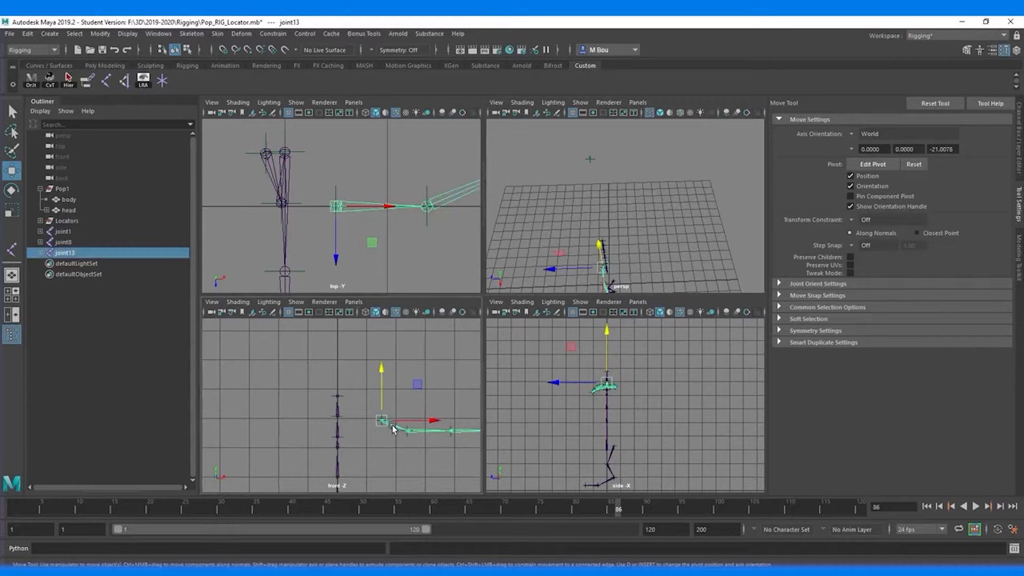
pyautogui.click(338, 438)
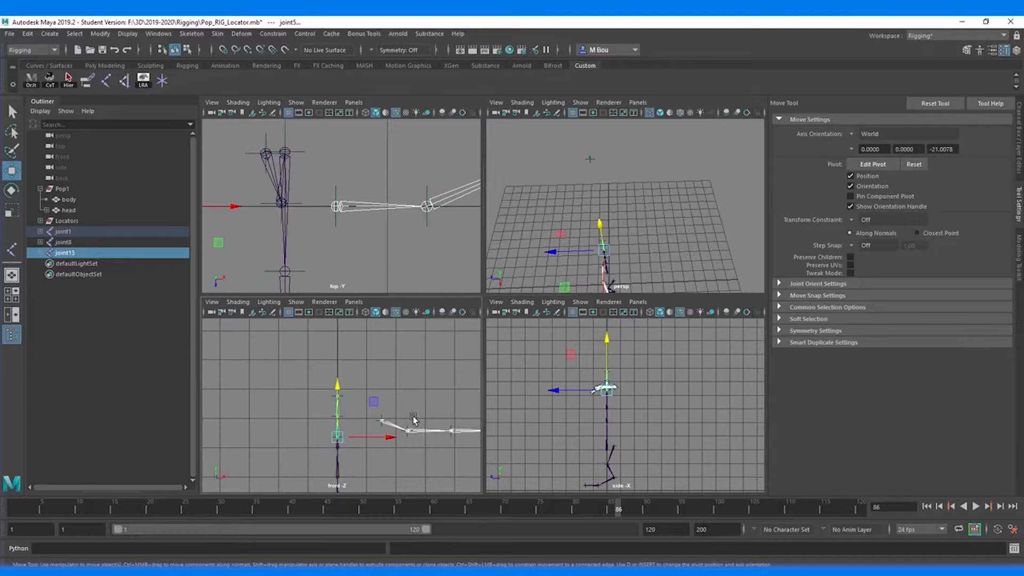
pyautogui.press('p')
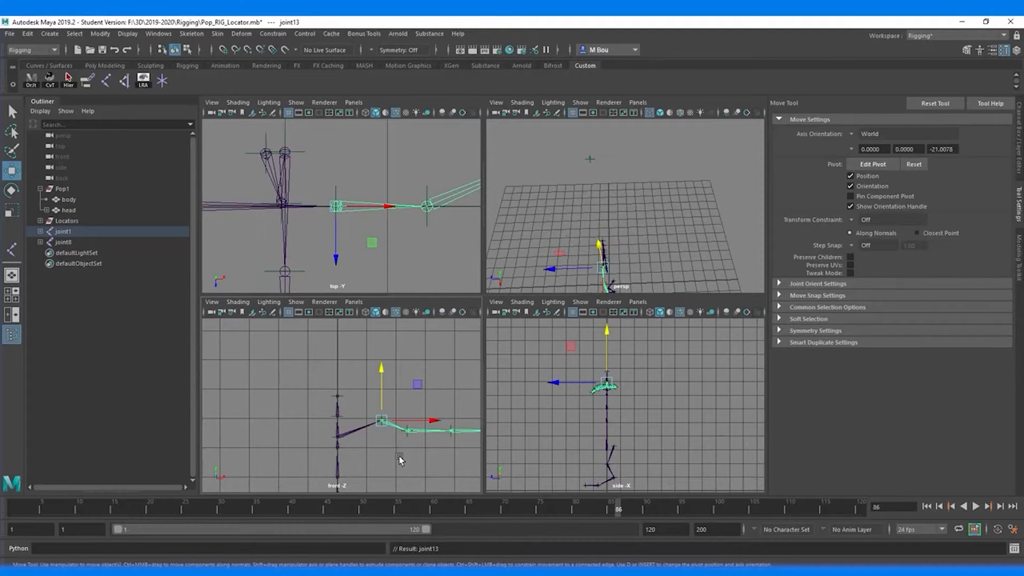
pyautogui.keyDown('alt'); pyautogui.moveTo(400, 460); pyautogui.dragTo(397, 413, button='middle'); pyautogui.keyUp('alt')
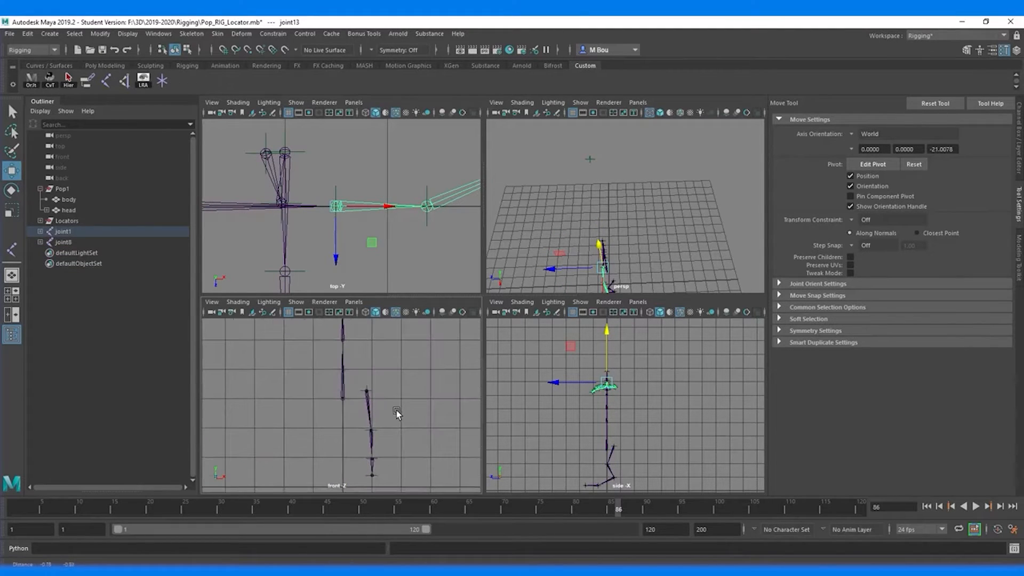
# - Parent the leg chain's hip joint to the second joint from the bottom of the spine chain in the front view
pyautogui.click(368, 395)
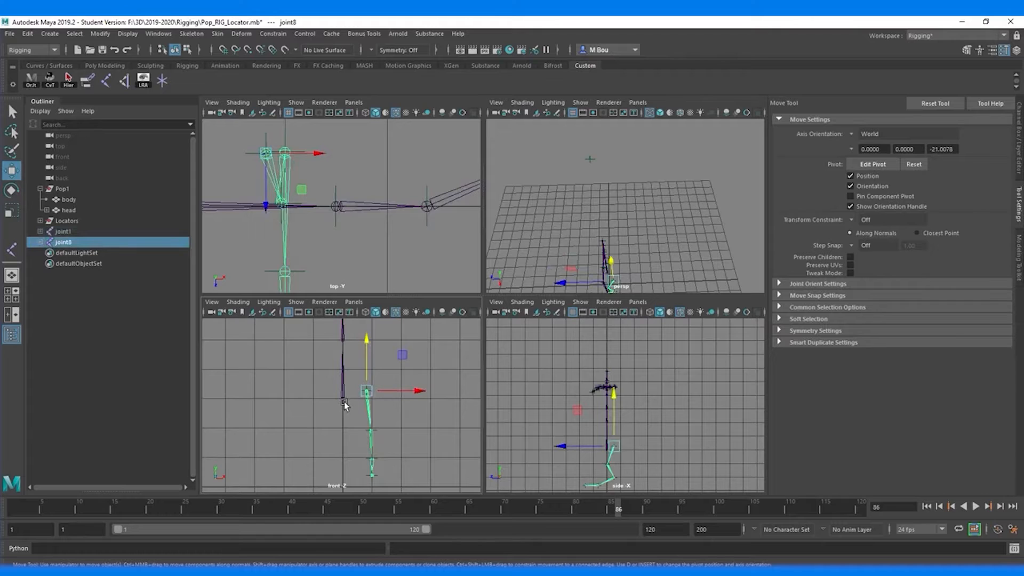
pyautogui.click(342, 340)
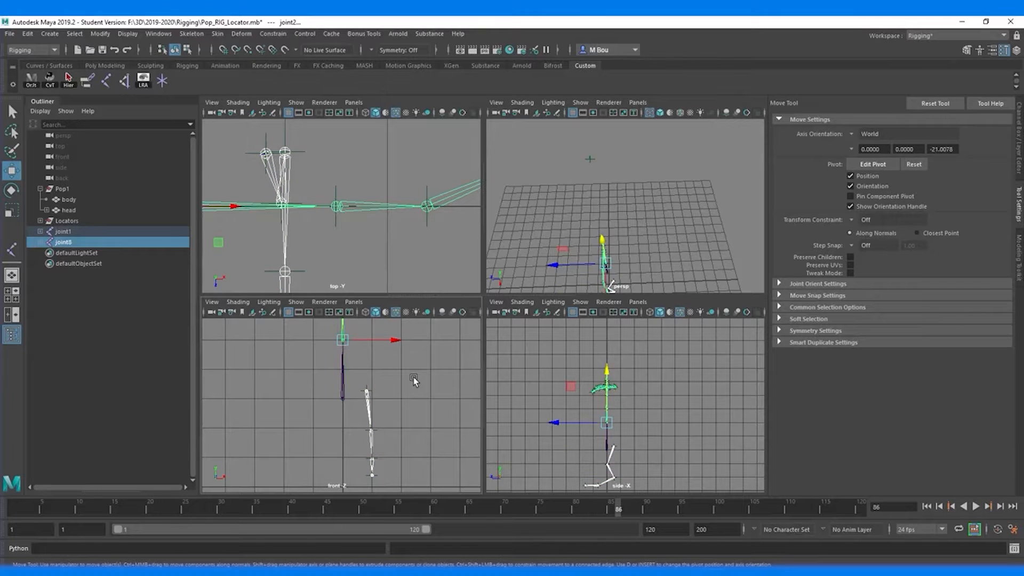
pyautogui.press('p')
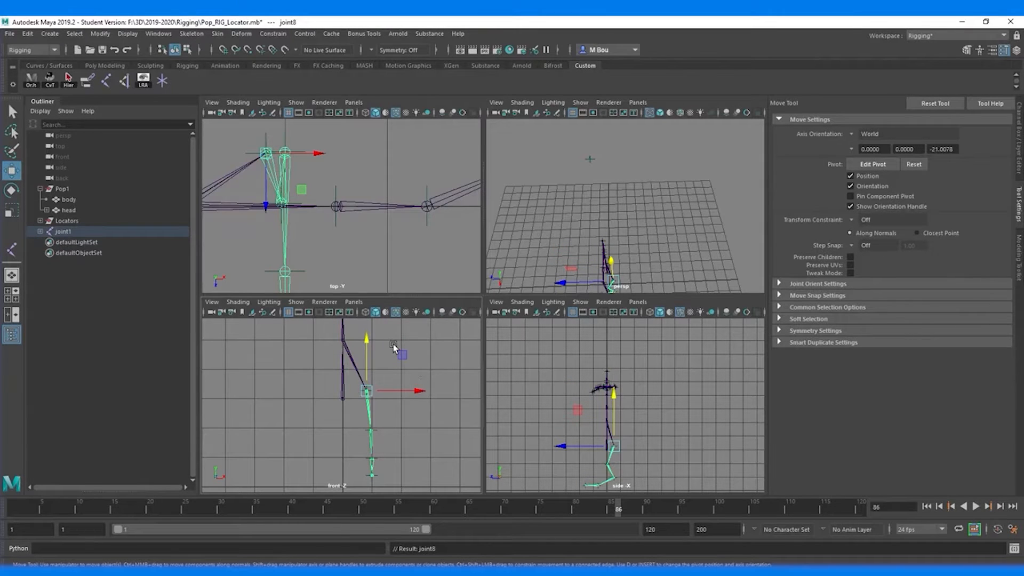
# - Create a single joint snapped to the topmost head locator on the centre line in the front view
pyautogui.scroll(-8, 360, 255)
pyautogui.keyDown('alt'); pyautogui.moveTo(411, 387); pyautogui.dragTo(430, 451, button='middle'); pyautogui.keyUp('alt')
pyautogui.scroll(-6, 408, 421)
pyautogui.scroll(8, 380, 430)
pyautogui.scroll(3, 380, 433)
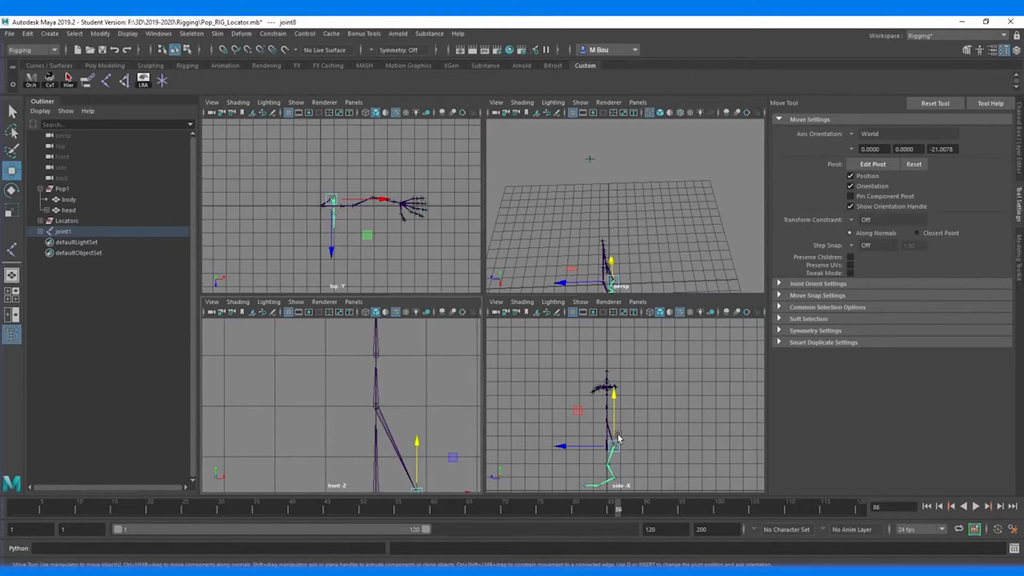
pyautogui.moveTo(419, 424)
pyautogui.keyDown('alt'); pyautogui.mouseDown(button='middle')
pyautogui.moveTo(407, 406)
pyautogui.moveTo(409, 419)
pyautogui.mouseUp(button='middle'); pyautogui.keyUp('alt')
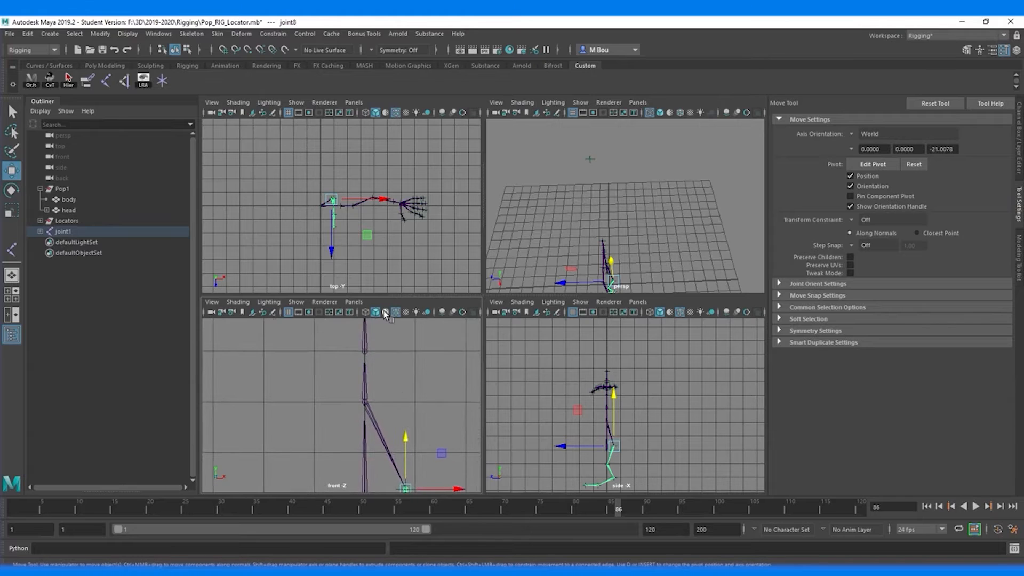
pyautogui.keyDown('alt'); pyautogui.moveTo(378, 286); pyautogui.dragTo(366, 411, button='middle'); pyautogui.keyUp('alt')
pyautogui.keyDown('alt'); pyautogui.moveTo(393, 367); pyautogui.dragTo(382, 497, button='middle'); pyautogui.keyUp('alt')
pyautogui.scroll(-3, 386, 454)
pyautogui.scroll(2, 386, 452)
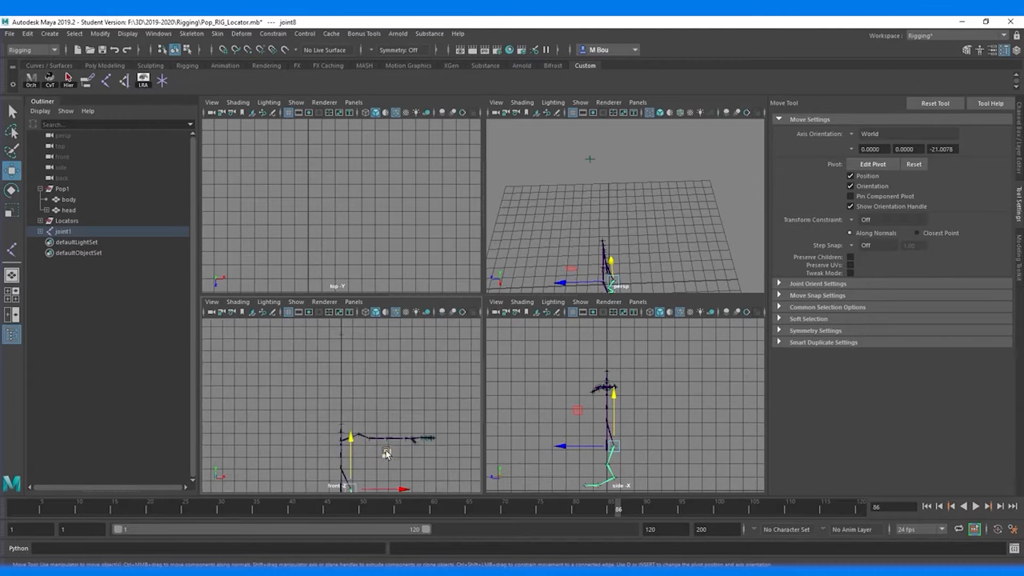
pyautogui.keyDown('alt'); pyautogui.moveTo(371, 381); pyautogui.dragTo(360, 443, button='middle'); pyautogui.keyUp('alt')
pyautogui.scroll(-2, 409, 388)
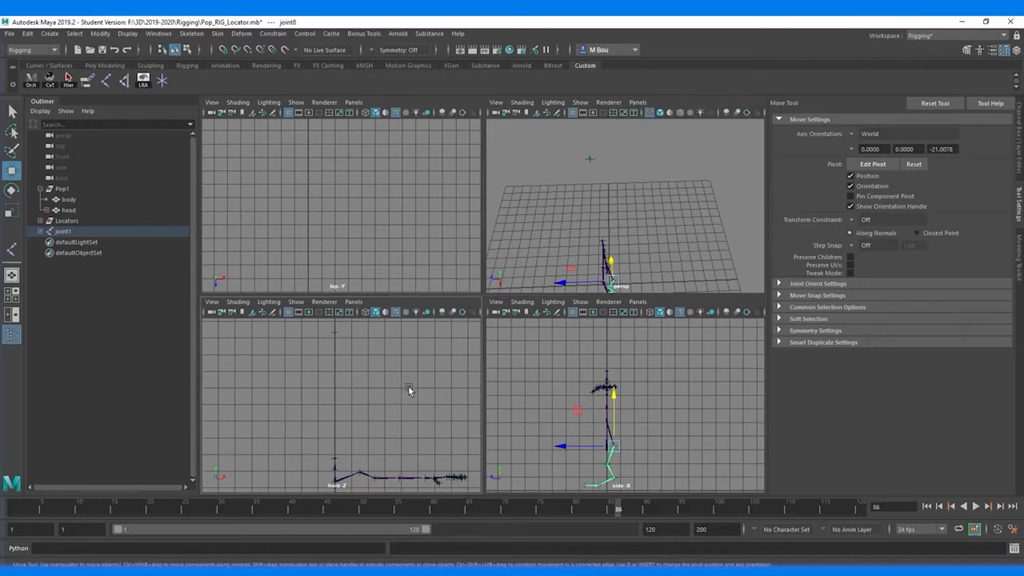
pyautogui.press('v')
pyautogui.click(11, 248)
pyautogui.press('v')
pyautogui.click(335, 332)
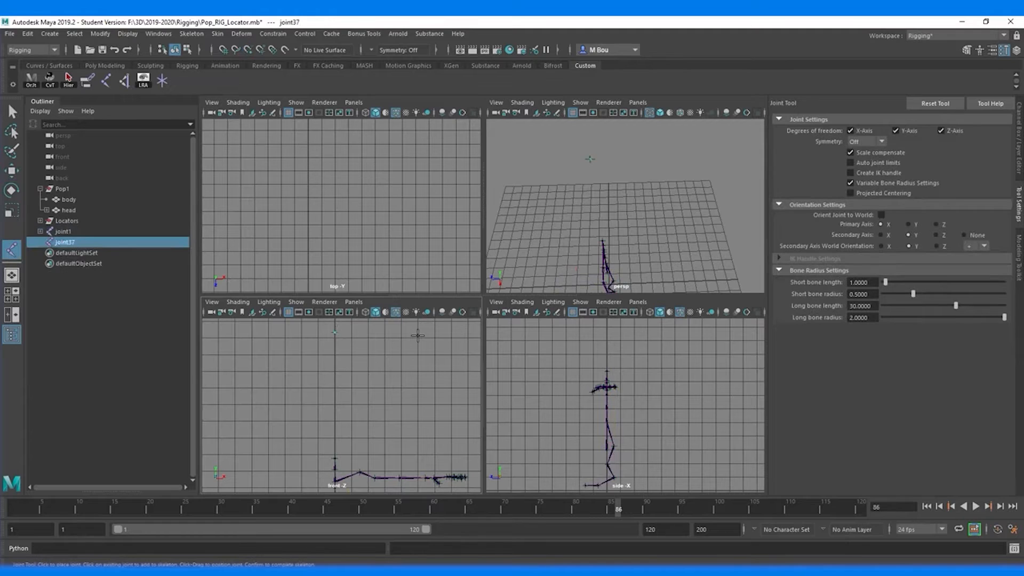
pyautogui.press('w')
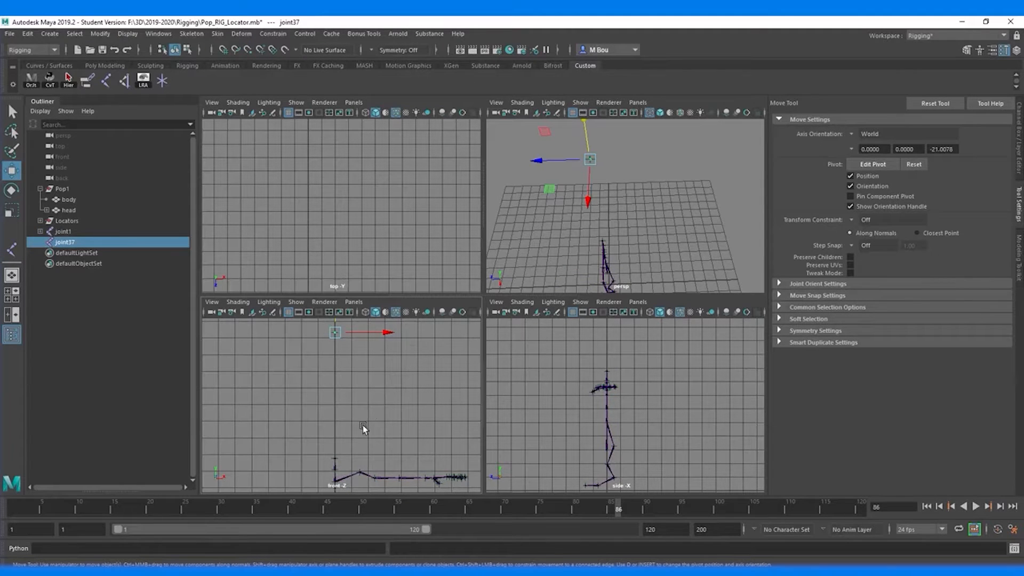
# - Parent the new head-top joint to the uppermost joint of the spine chain in the front view
pyautogui.scroll(5, 367, 468)
pyautogui.keyDown('alt'); pyautogui.moveTo(368, 456); pyautogui.dragTo(399, 342, button='middle'); pyautogui.keyUp('alt')
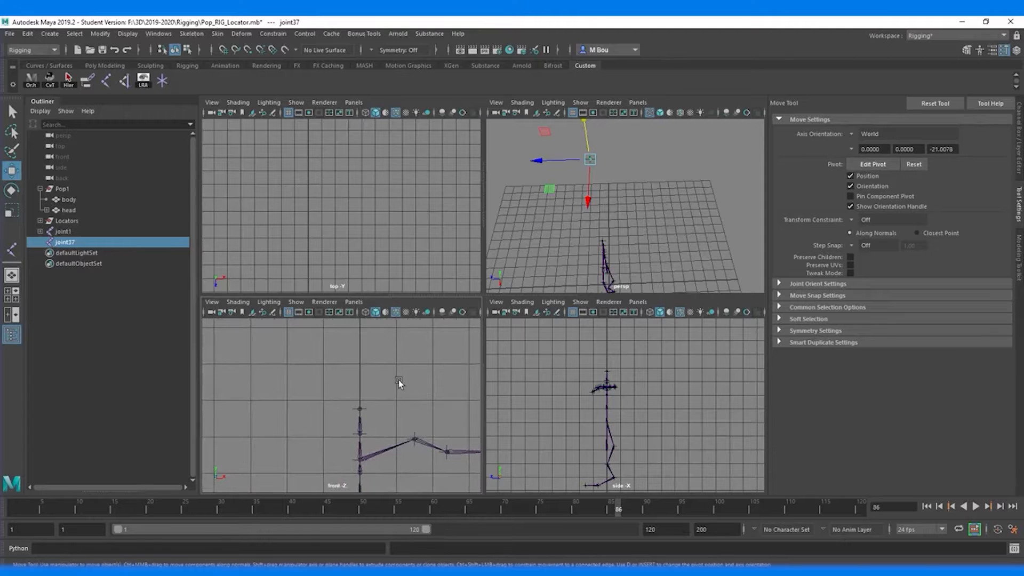
pyautogui.click(359, 410)
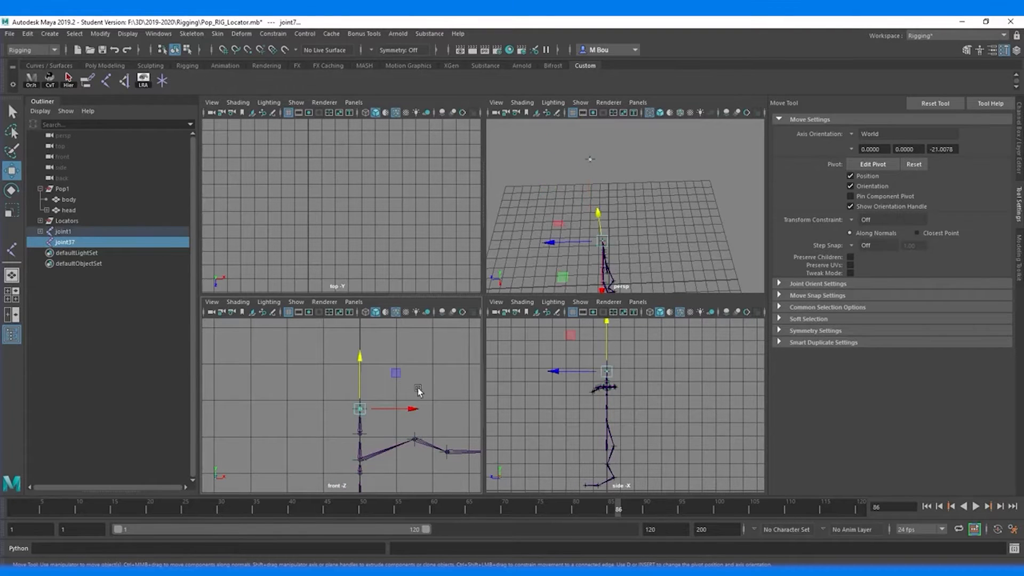
pyautogui.press('p')
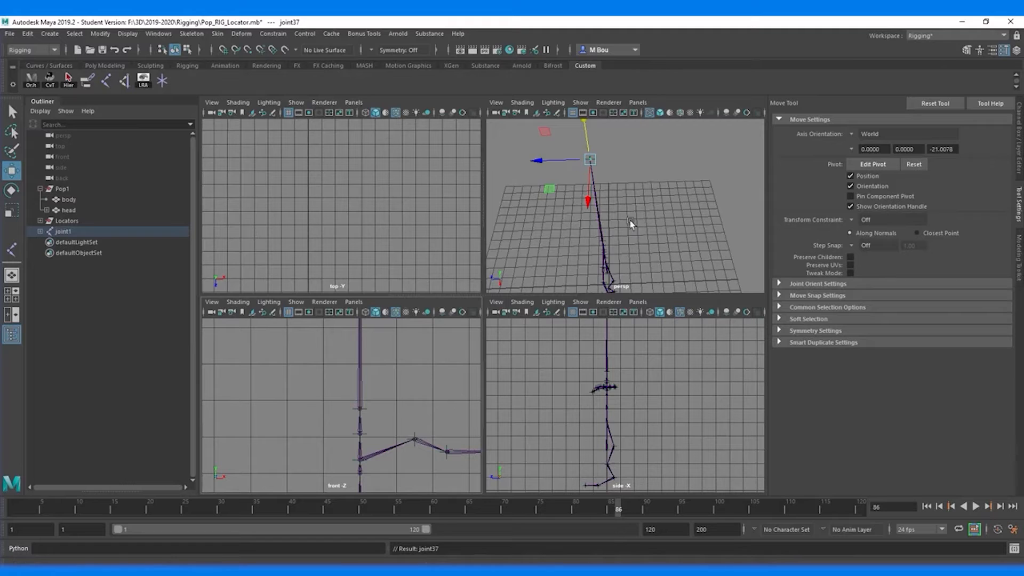
# - Show the Geo layer and move the head-top joint forward and down, to Translate Z 1.746 and Translate Y 7.211
pyautogui.keyDown('alt'); pyautogui.moveTo(673, 213); pyautogui.dragTo(638, 198); pyautogui.keyUp('alt')
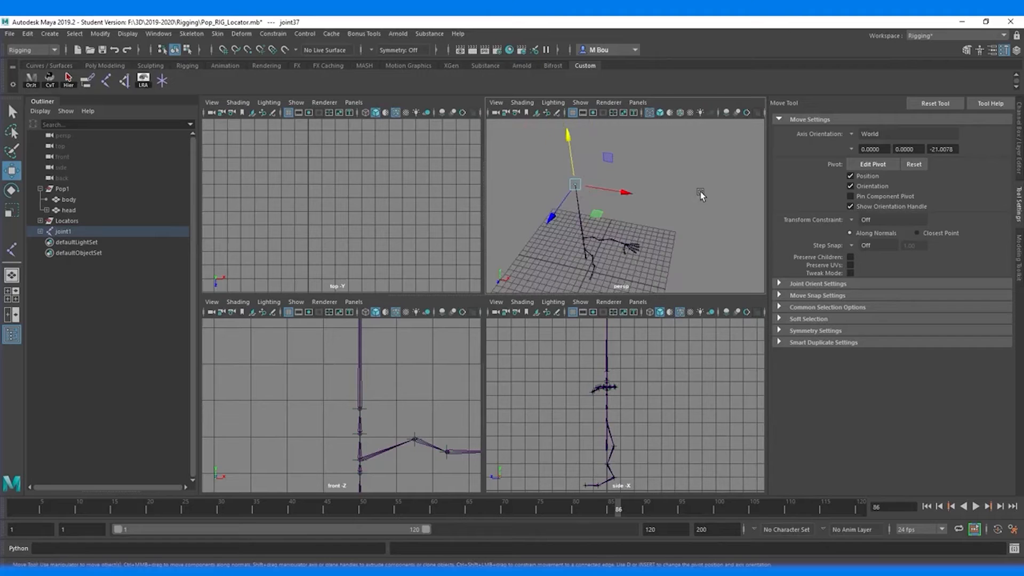
pyautogui.click(1020, 155)
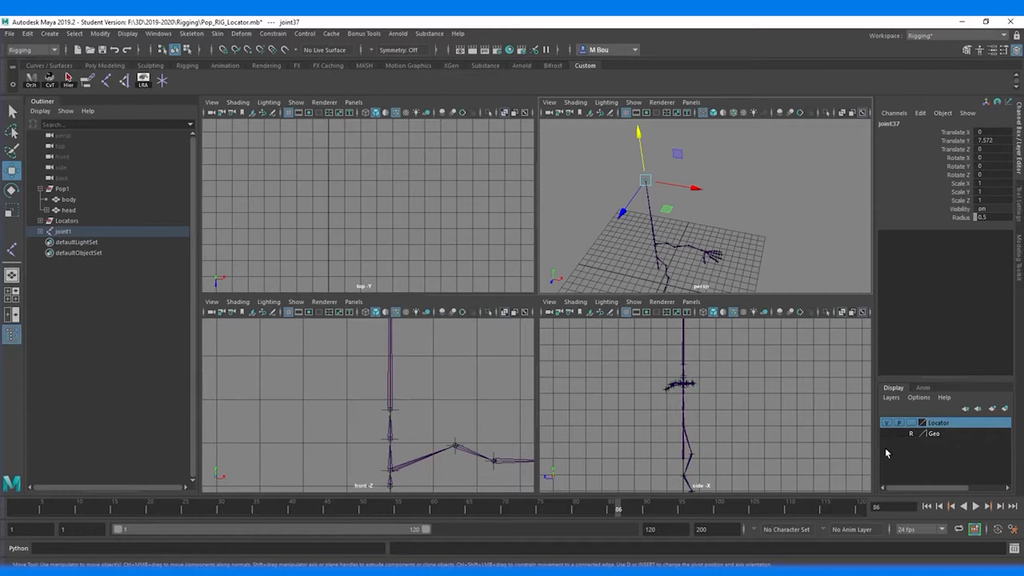
pyautogui.click(887, 434)
pyautogui.keyDown('alt'); pyautogui.moveTo(767, 216); pyautogui.dragTo(736, 182); pyautogui.keyUp('alt')
pyautogui.moveTo(612, 223); pyautogui.dragTo(595, 222)
pyautogui.keyDown('alt'); pyautogui.moveTo(768, 506); pyautogui.dragTo(774, 547, button='middle'); pyautogui.keyUp('alt')
pyautogui.keyDown('alt'); pyautogui.moveTo(746, 447); pyautogui.dragTo(753, 495, button='middle'); pyautogui.keyUp('alt')
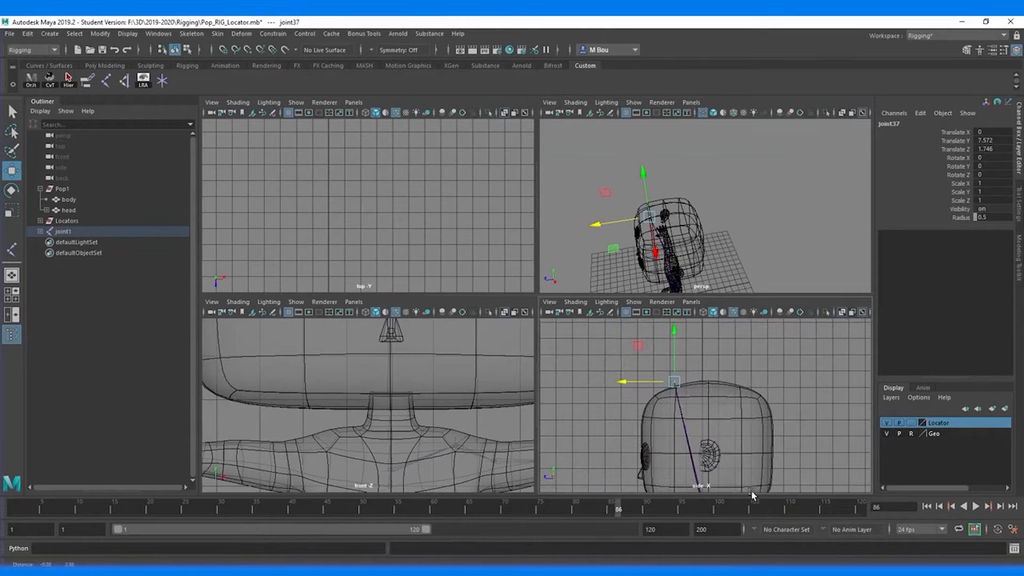
pyautogui.moveTo(673, 351); pyautogui.dragTo(676, 360)
# - Move the joint at the base of the head backward in the side view to Translate Z -0.427
pyautogui.keyDown('alt'); pyautogui.moveTo(770, 401); pyautogui.dragTo(747, 327, button='middle'); pyautogui.keyUp('alt')
pyautogui.keyDown('alt'); pyautogui.moveTo(741, 431); pyautogui.dragTo(726, 388, button='middle'); pyautogui.keyUp('alt')
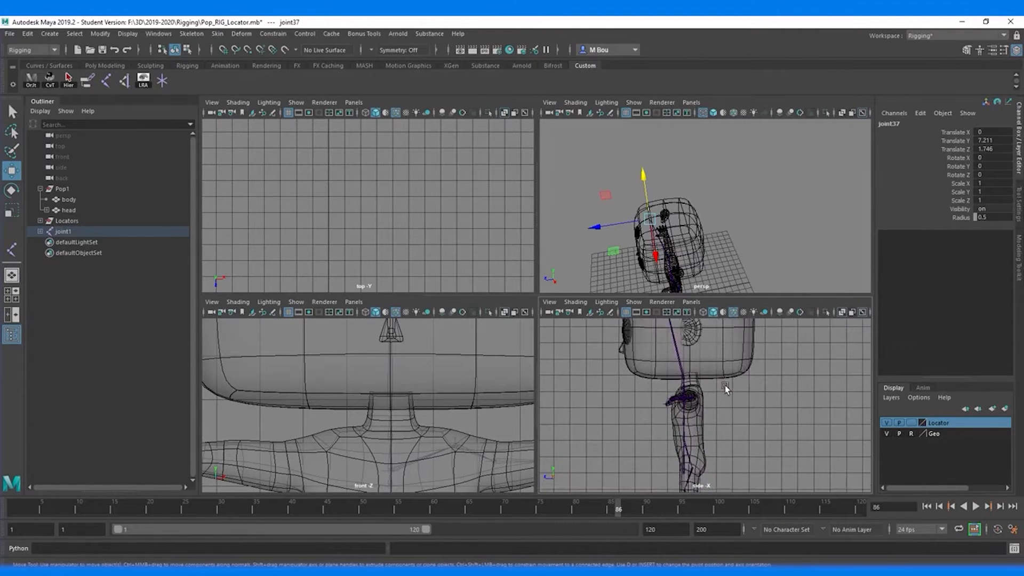
pyautogui.click(682, 376)
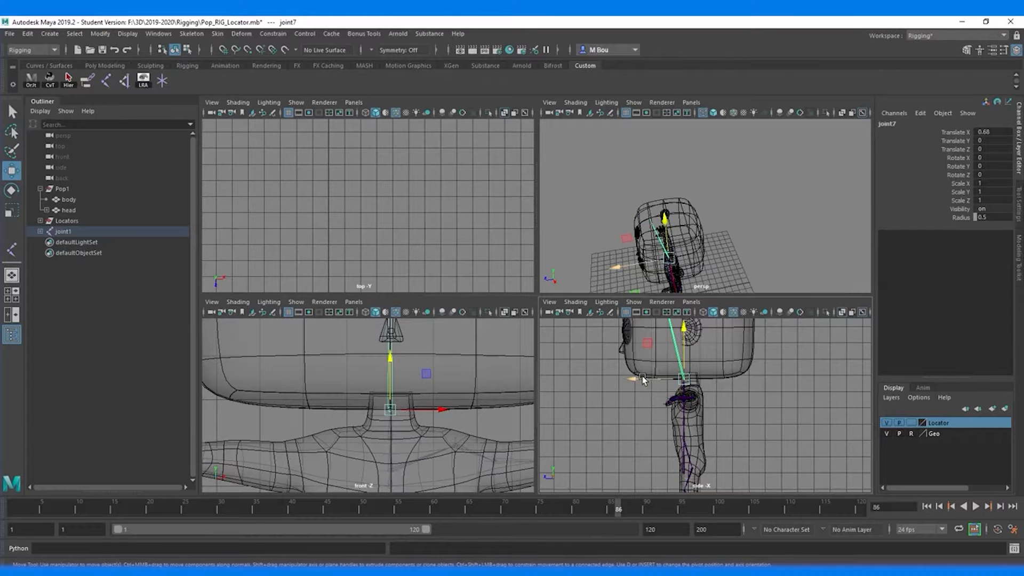
pyautogui.moveTo(641, 377); pyautogui.dragTo(648, 376)
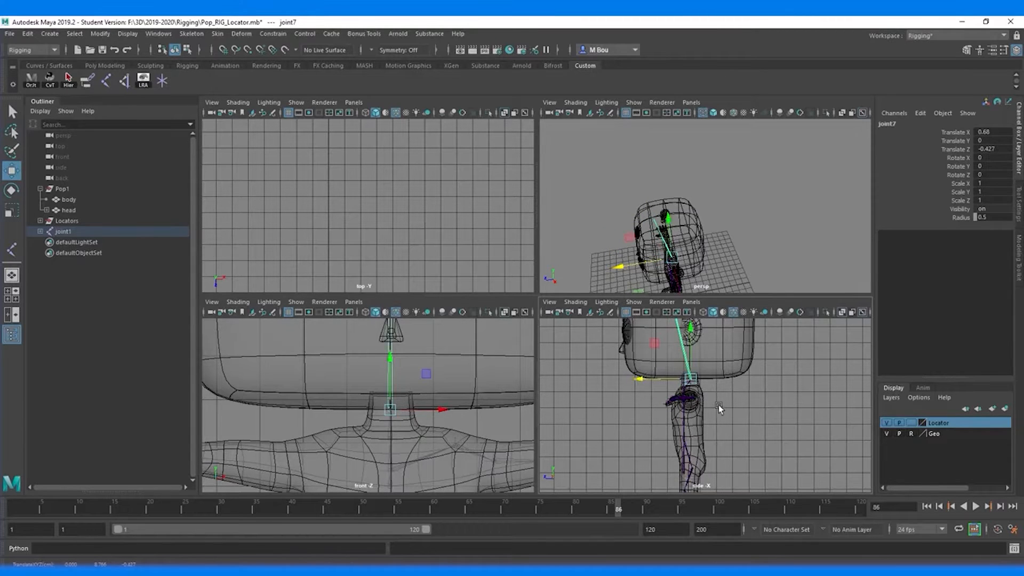
# - Try to move the lower neck joint along Z together with its children, and undo the move
pyautogui.scroll(4, 721, 408)
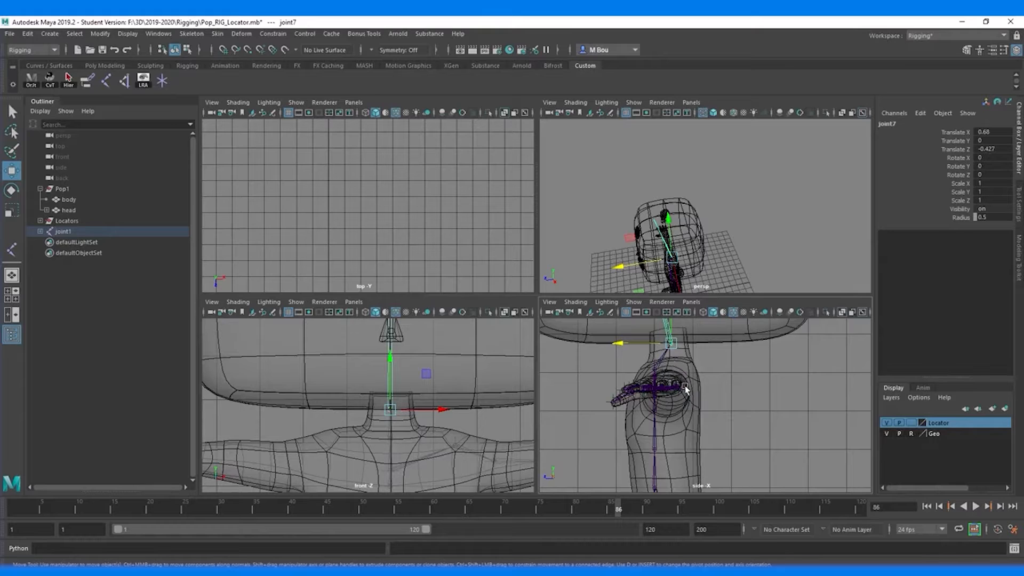
pyautogui.keyDown('alt'); pyautogui.moveTo(683, 388); pyautogui.dragTo(715, 395); pyautogui.keyUp('alt')
pyautogui.click(654, 370)
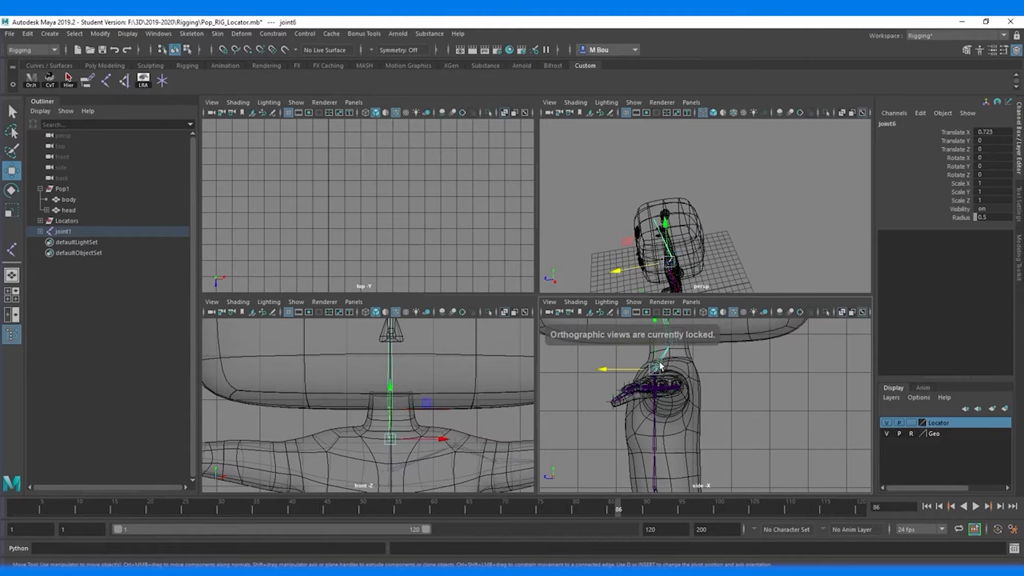
pyautogui.click(616, 369)
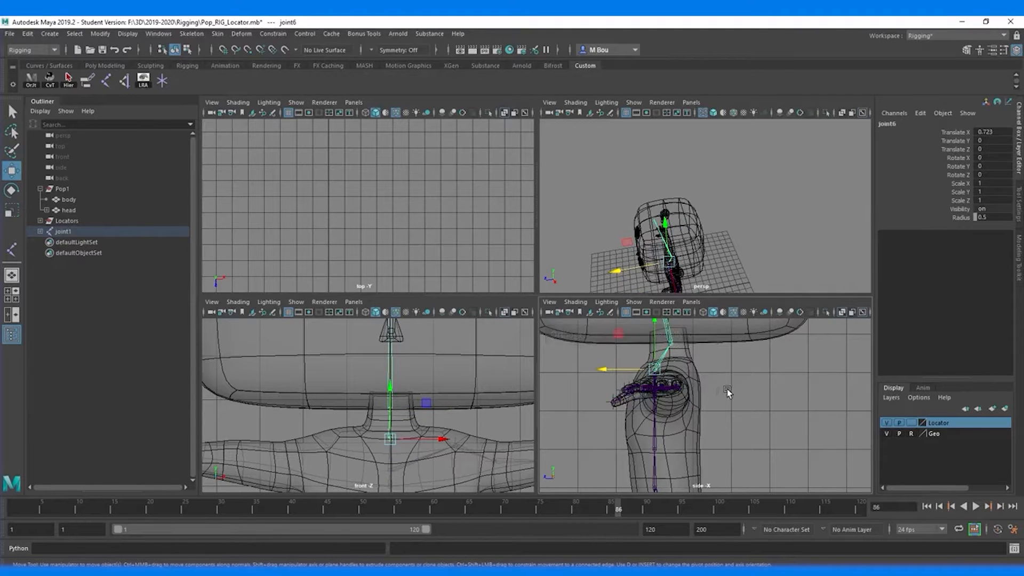
pyautogui.keyDown('alt'); pyautogui.moveTo(724, 261); pyautogui.dragTo(662, 247); pyautogui.keyUp('alt')
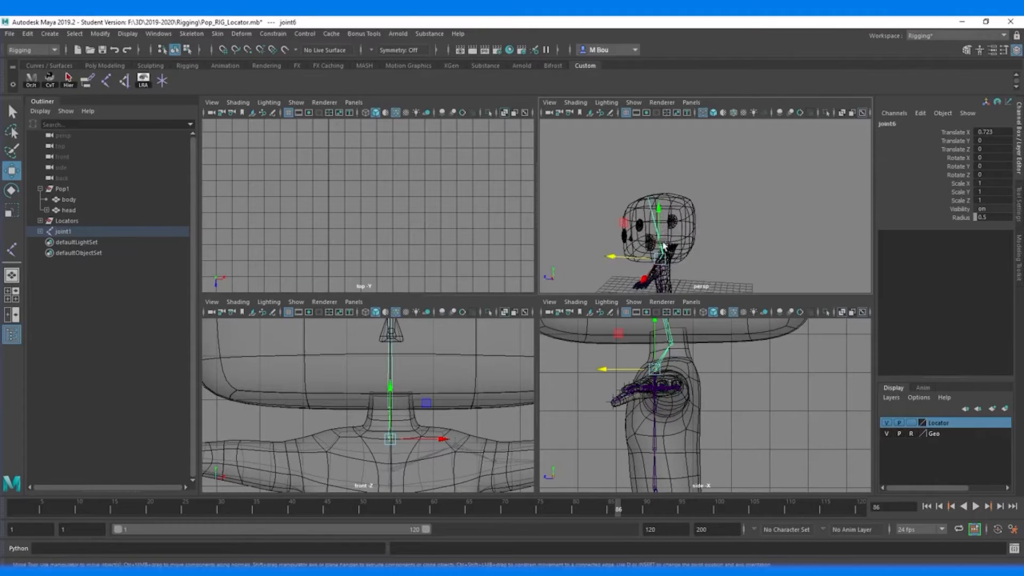
pyautogui.scroll(-5, 619, 380)
pyautogui.moveTo(641, 390); pyautogui.dragTo(642, 391)
pyautogui.hotkey('ctrl', 'z')
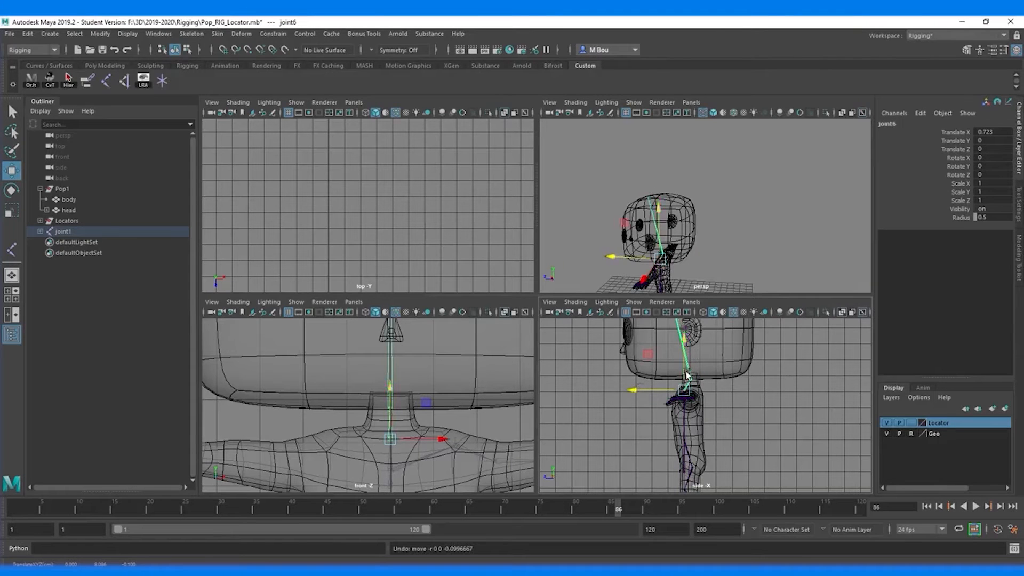
# - Shift only the lower neck joint's pivot backward to Translate Z -0.539, keeping its child joints in place
pyautogui.keyDown('alt'); pyautogui.moveTo(691, 246); pyautogui.dragTo(790, 233); pyautogui.keyUp('alt')
pyautogui.scroll(5, 748, 238)
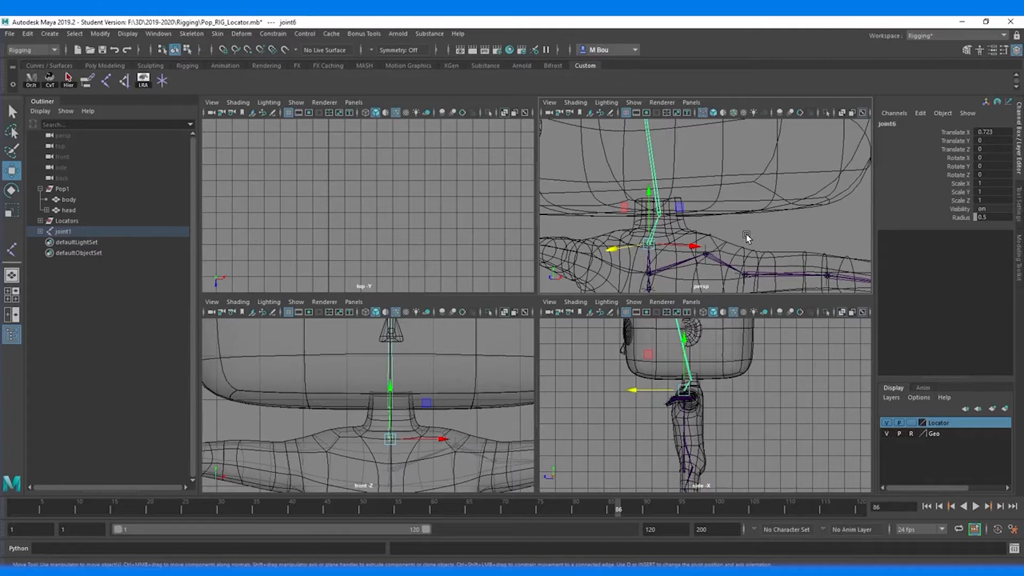
pyautogui.press('d')
pyautogui.keyDown('alt'); pyautogui.moveTo(794, 247); pyautogui.dragTo(760, 255); pyautogui.keyUp('alt')
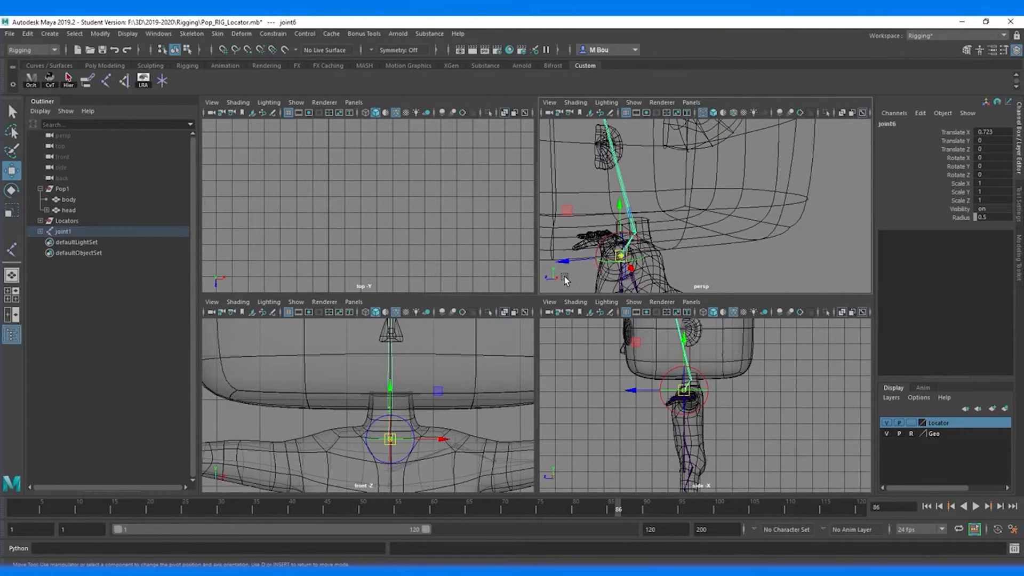
pyautogui.moveTo(562, 263); pyautogui.dragTo(579, 262)
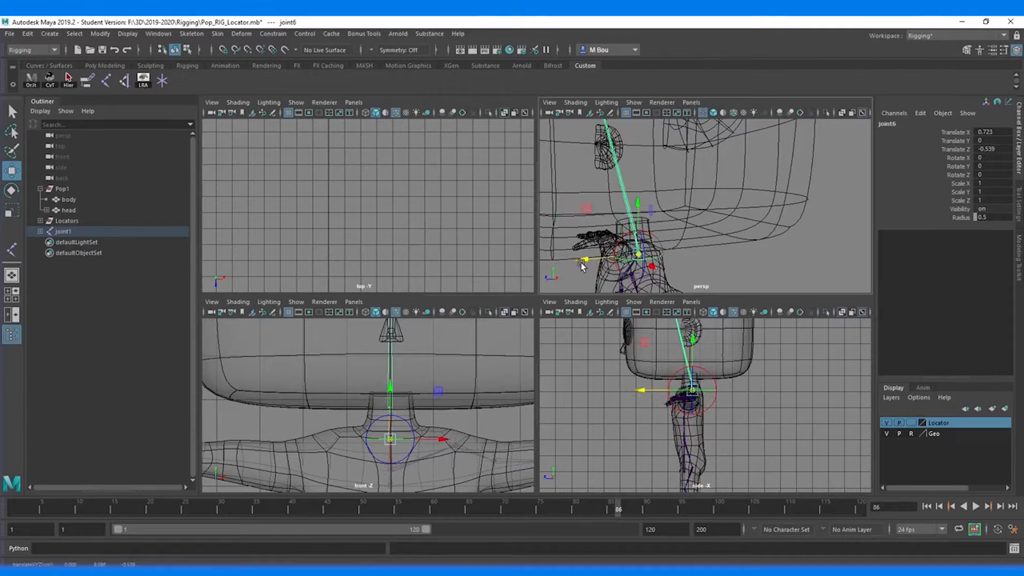
# - Shift only the root spine joint's pivot backward in the side view to Translate Z -0.399, keeping its children in place
pyautogui.keyDown('alt'); pyautogui.moveTo(744, 422); pyautogui.dragTo(724, 333, button='middle'); pyautogui.keyUp('alt')
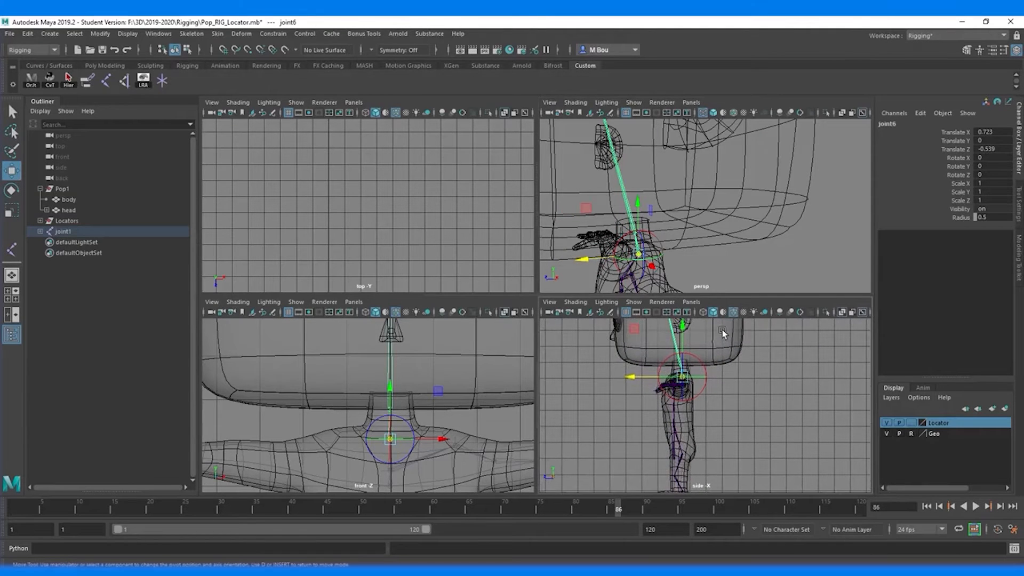
pyautogui.keyDown('alt'); pyautogui.moveTo(714, 376); pyautogui.dragTo(703, 373); pyautogui.keyUp('alt')
pyautogui.keyDown('alt'); pyautogui.moveTo(725, 389); pyautogui.dragTo(714, 341, button='middle'); pyautogui.keyUp('alt')
pyautogui.keyDown('alt'); pyautogui.moveTo(726, 385); pyautogui.dragTo(722, 418, button='middle'); pyautogui.keyUp('alt')
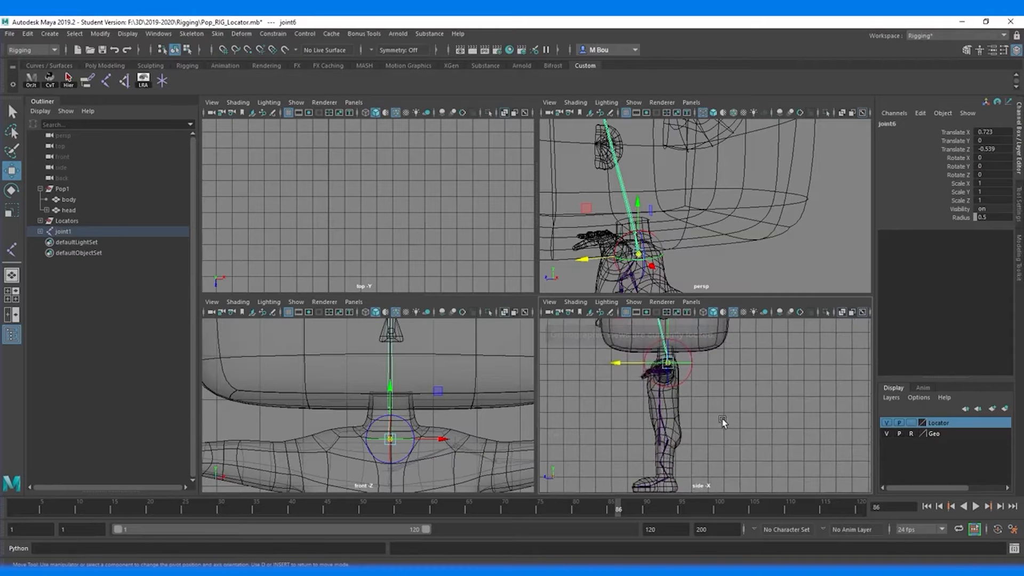
pyautogui.click(658, 444)
pyautogui.moveTo(612, 447); pyautogui.dragTo(623, 450)
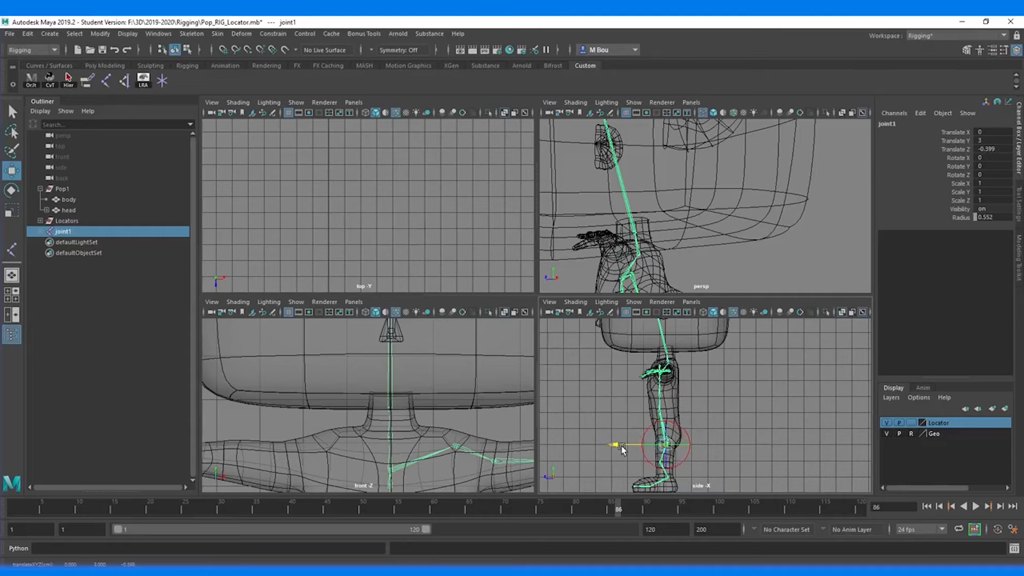
# - Shift the pivots of the second and third spine joints backward, to Translate Z -0.066 and 0.066, keeping their children in place
pyautogui.click(661, 411)
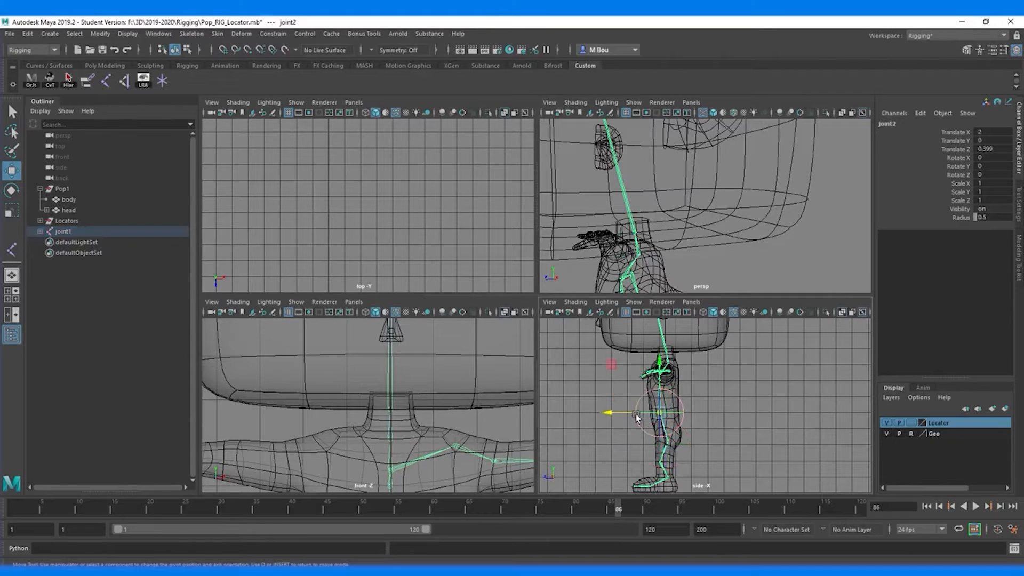
pyautogui.moveTo(629, 417); pyautogui.dragTo(637, 416)
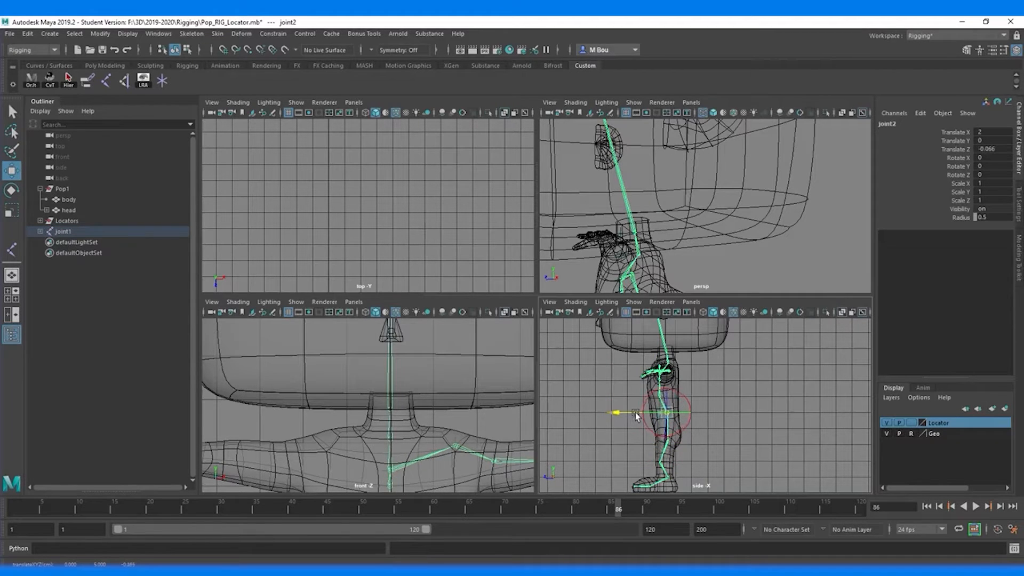
pyautogui.click(664, 397)
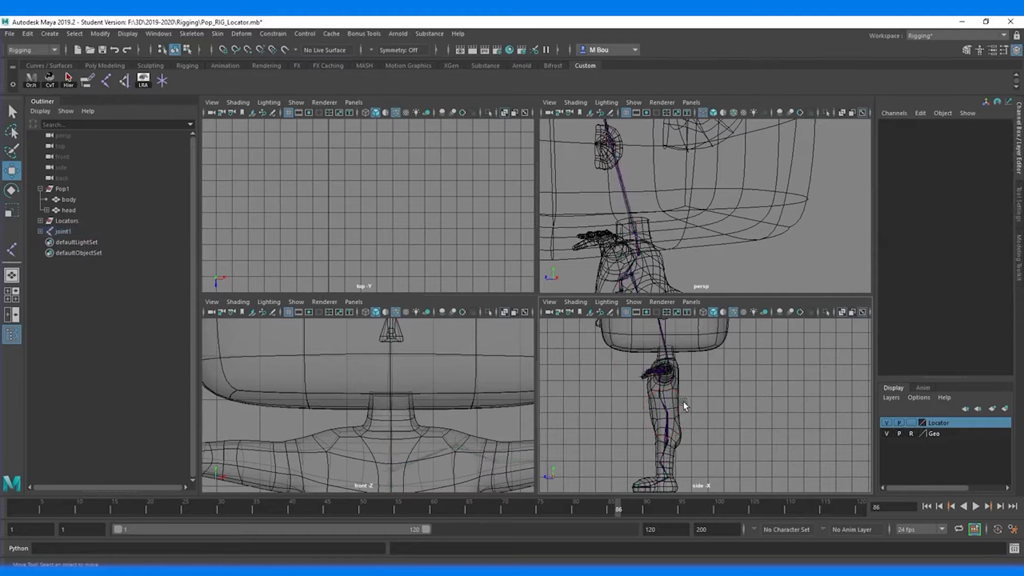
pyautogui.click(660, 399)
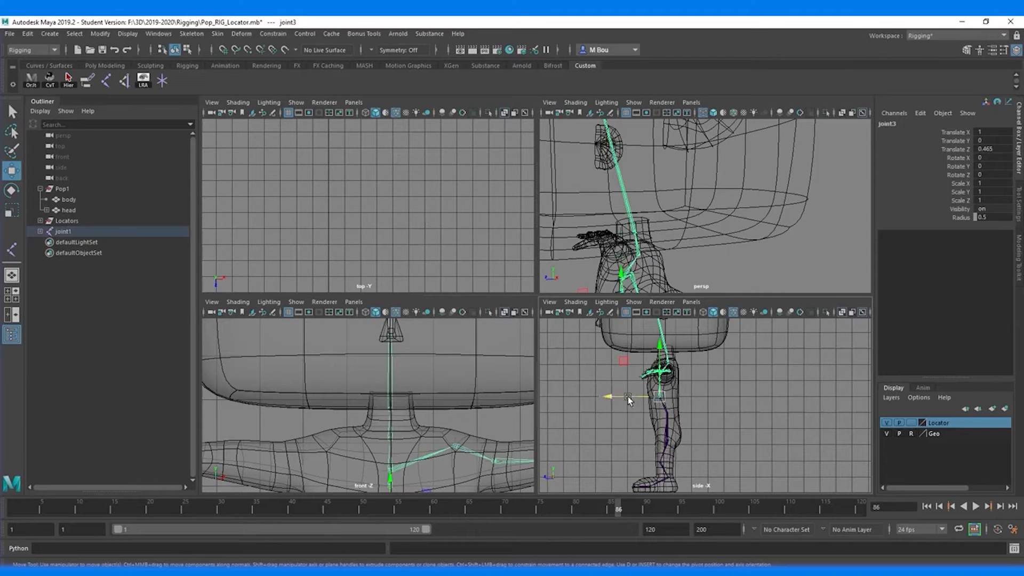
pyautogui.press('d')
pyautogui.moveTo(613, 395); pyautogui.dragTo(620, 395)
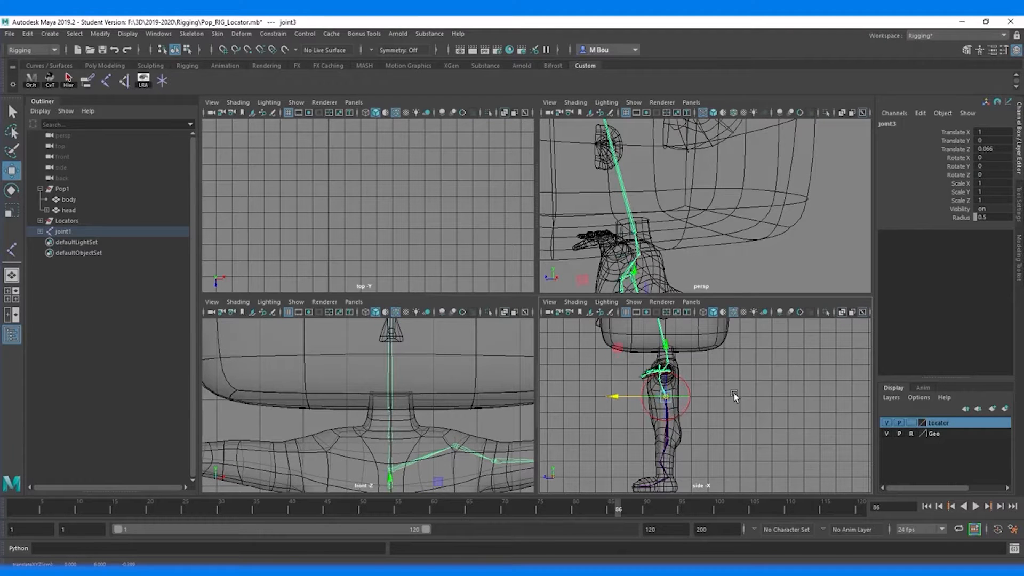
pyautogui.scroll(4, 725, 389)
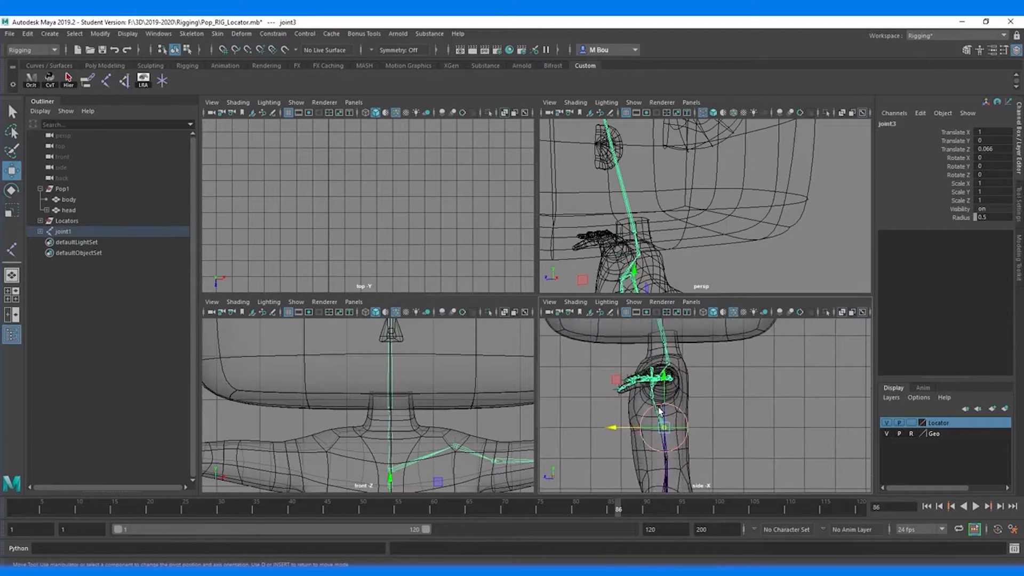
# - Shift the pivots of the fourth and fifth spine joints backward, to Translate Z 0.154 and -0.25, keeping their children in place
pyautogui.click(650, 397)
pyautogui.moveTo(608, 398); pyautogui.dragTo(617, 403)
pyautogui.keyDown('alt'); pyautogui.moveTo(671, 254); pyautogui.dragTo(681, 234, button='middle'); pyautogui.keyUp('alt')
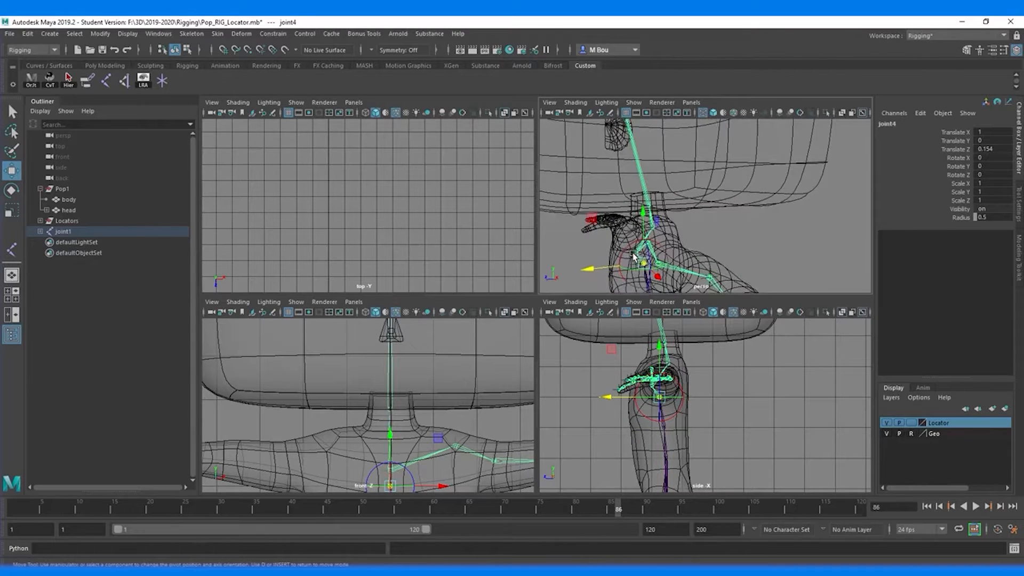
pyautogui.press('q')
pyautogui.click(642, 259)
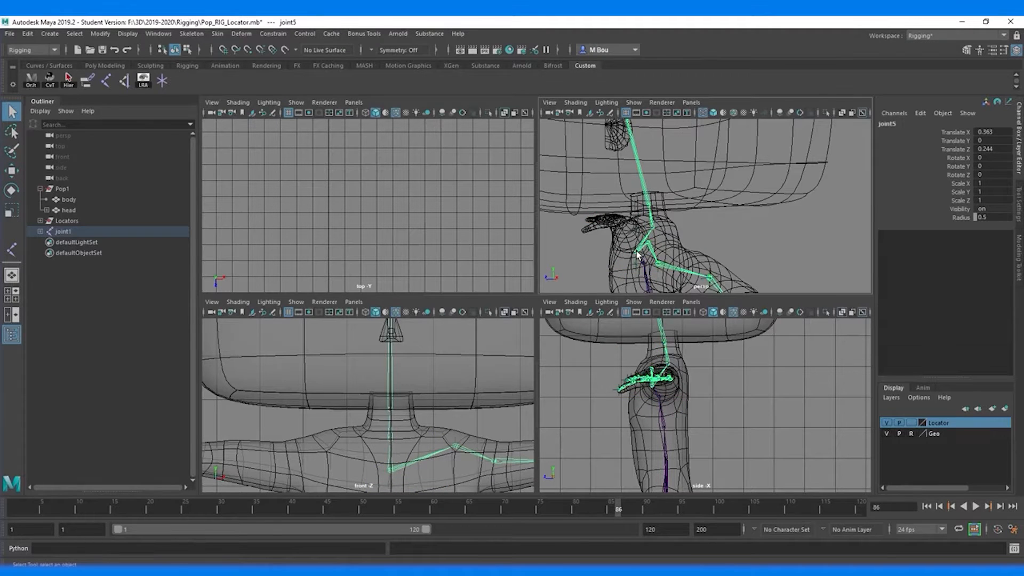
pyautogui.press('w')
pyautogui.press('d')
pyautogui.moveTo(592, 258); pyautogui.dragTo(836, 272)
# - Shift only the fourth spine joint's pivot further backward in the perspective view, to Translate Z -0.009
pyautogui.click(797, 261)
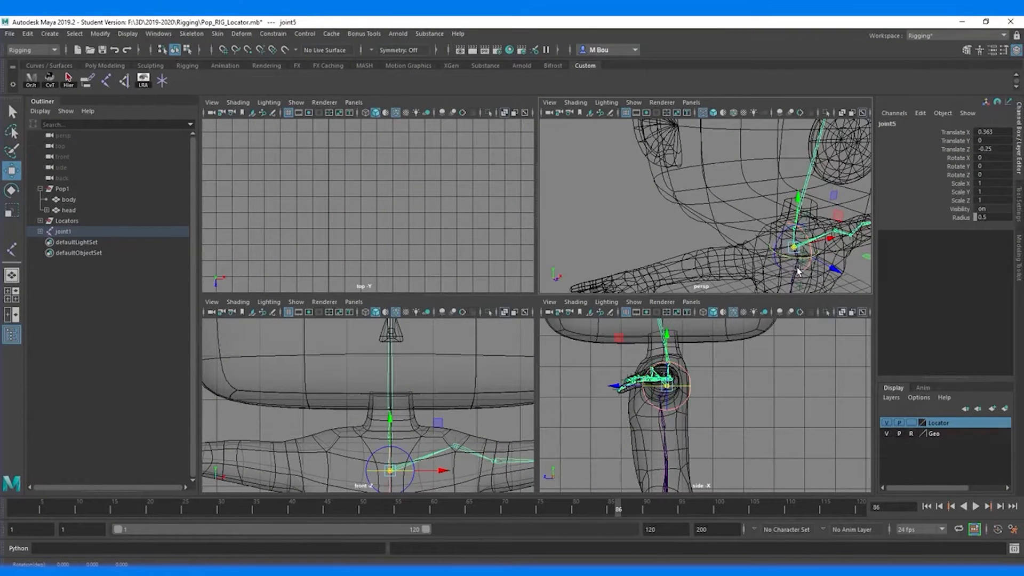
pyautogui.click(792, 281)
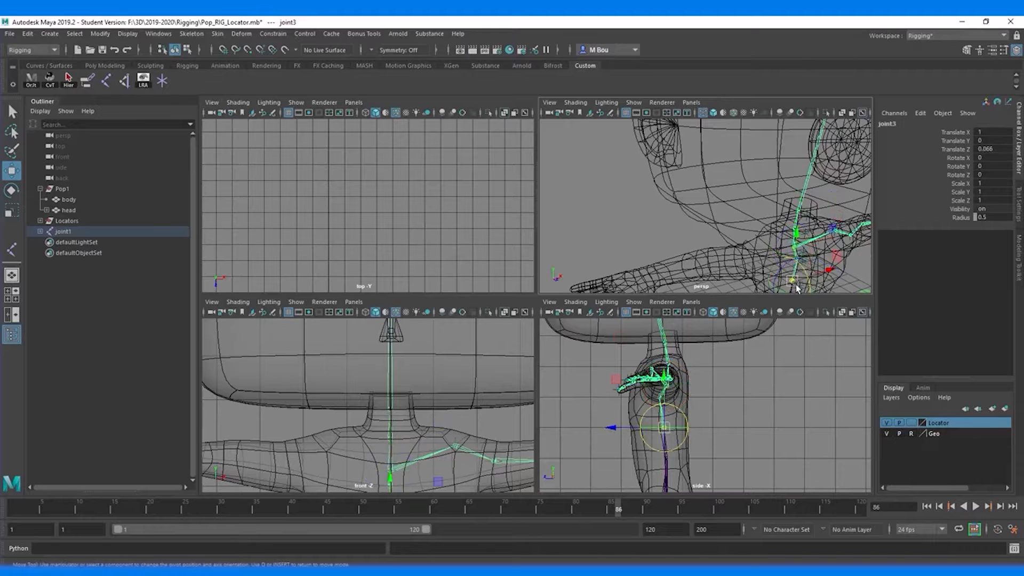
pyautogui.click(800, 256)
pyautogui.press('q')
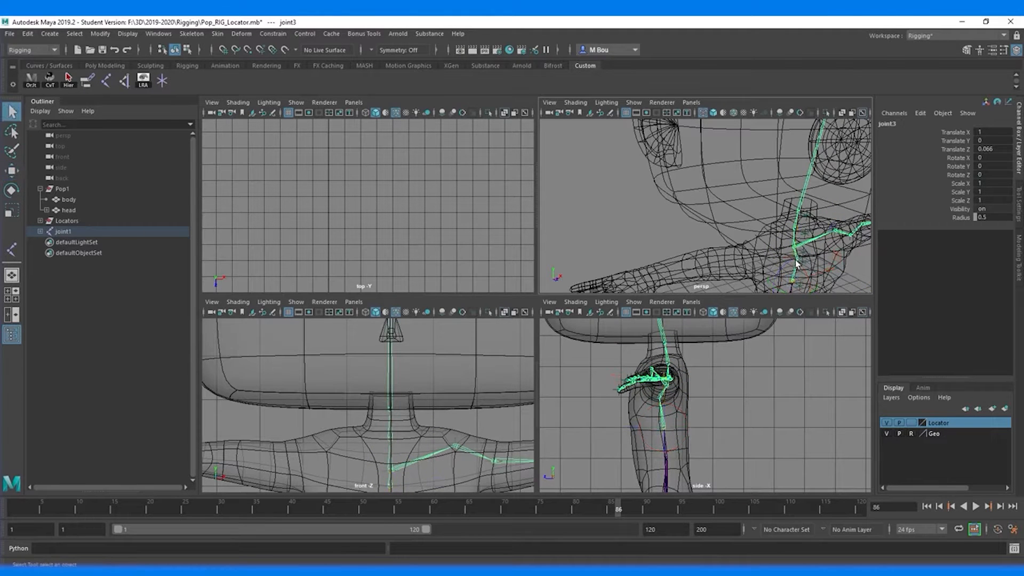
pyautogui.click(799, 266)
pyautogui.press('w')
pyautogui.moveTo(837, 280); pyautogui.dragTo(823, 277)
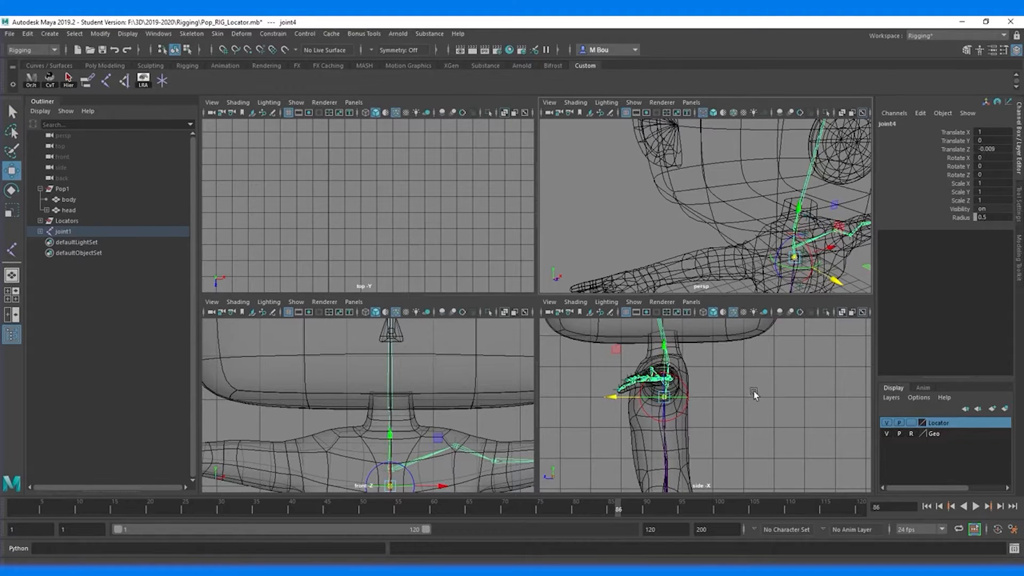
# - Shift the pivots of the second, third and fourth spine joints backward in the side view, to Translate Z -0.258, 0.049 and 0.006
pyautogui.keyDown('alt'); pyautogui.moveTo(763, 393); pyautogui.dragTo(723, 371, button='middle'); pyautogui.keyUp('alt')
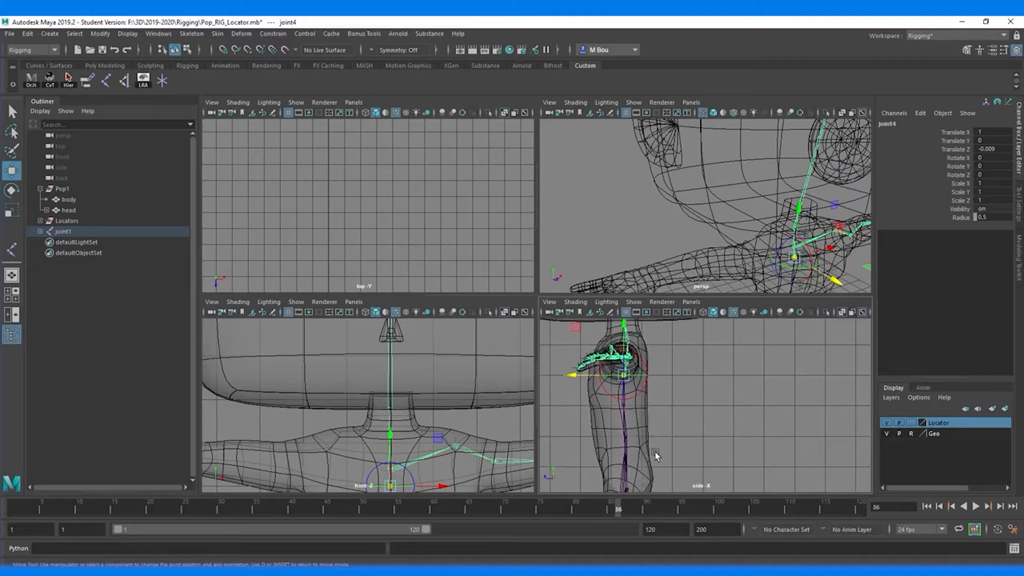
pyautogui.click(626, 440)
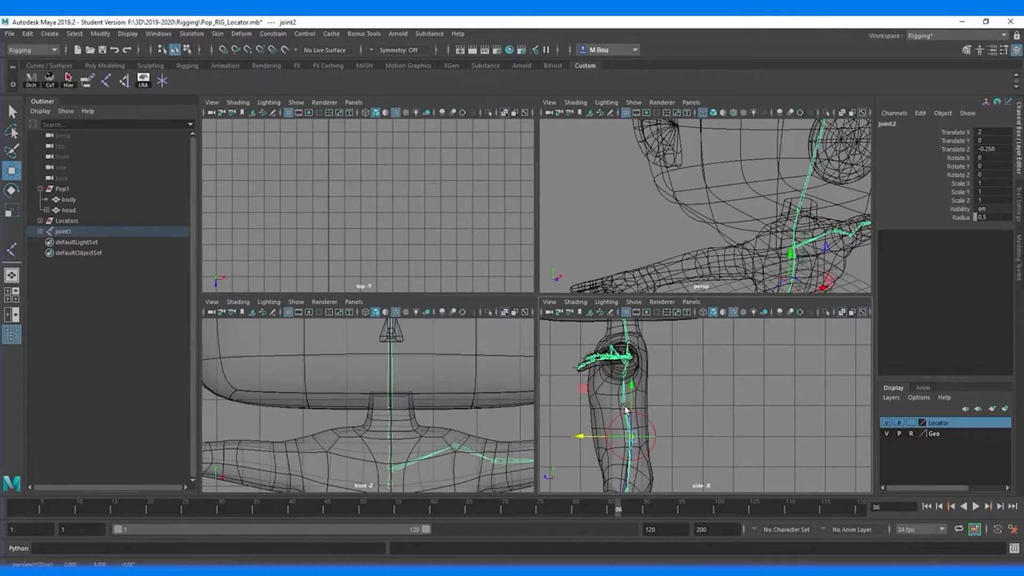
pyautogui.click(625, 406)
pyautogui.moveTo(590, 408); pyautogui.dragTo(587, 407)
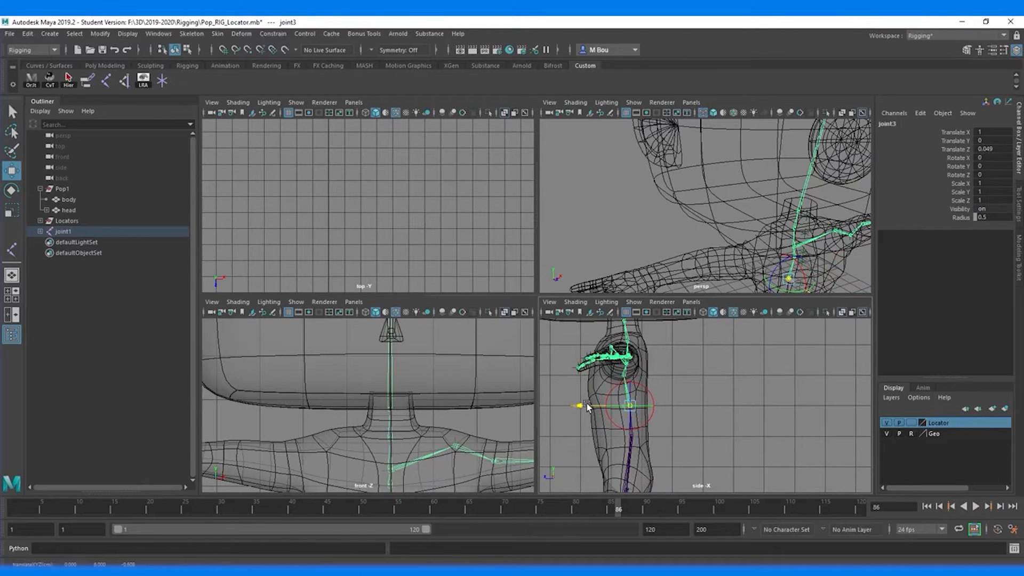
pyautogui.click(622, 375)
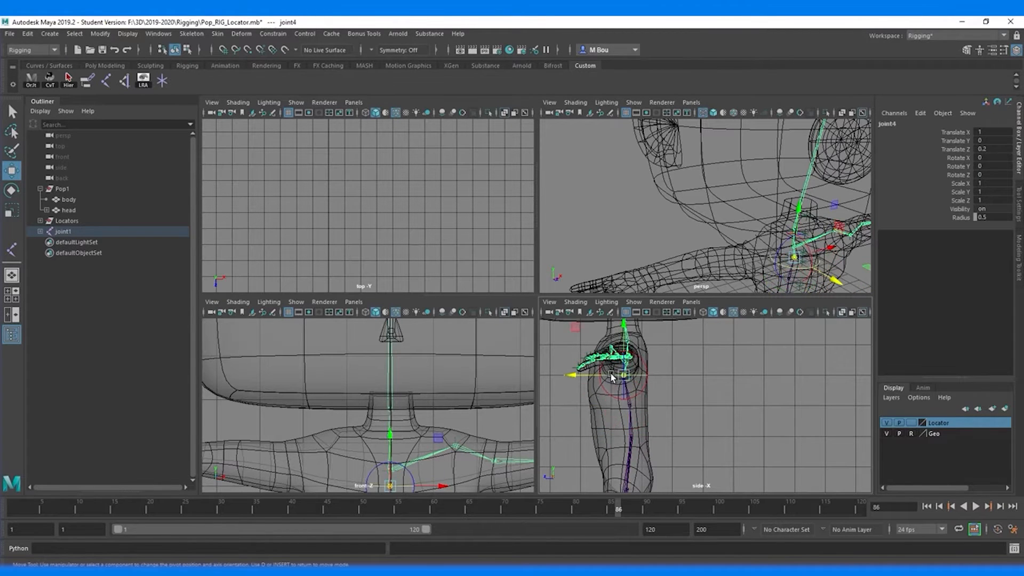
pyautogui.moveTo(589, 376); pyautogui.dragTo(596, 378)
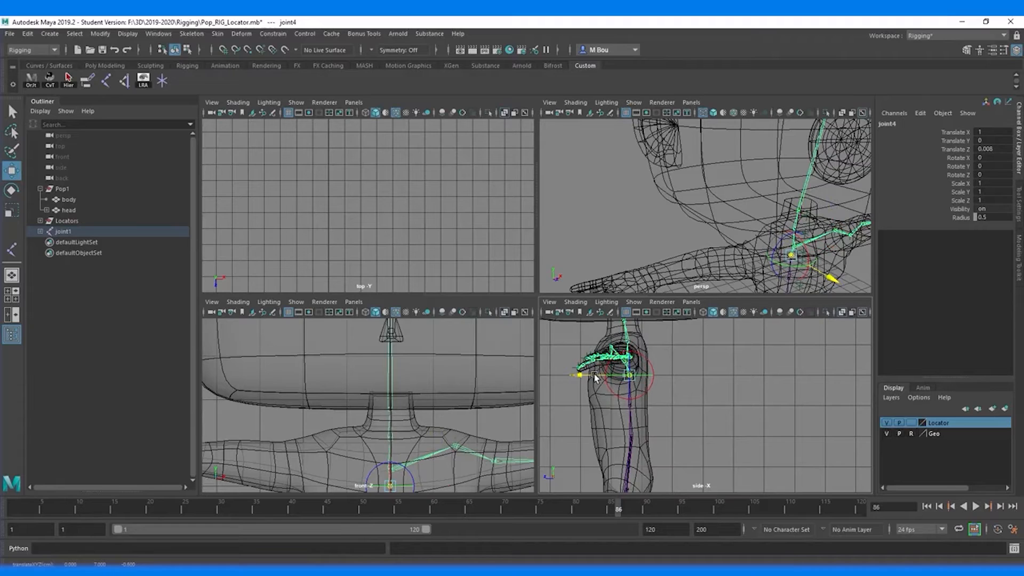
# - Raise only the root joint's pivot at the crotch in the front view to Translate Y 3.479, keeping its children in place
pyautogui.keyDown('alt'); pyautogui.moveTo(696, 369); pyautogui.dragTo(720, 331, button='middle'); pyautogui.keyUp('alt')
pyautogui.keyDown('alt'); pyautogui.moveTo(711, 397); pyautogui.dragTo(716, 381, button='middle'); pyautogui.keyUp('alt')
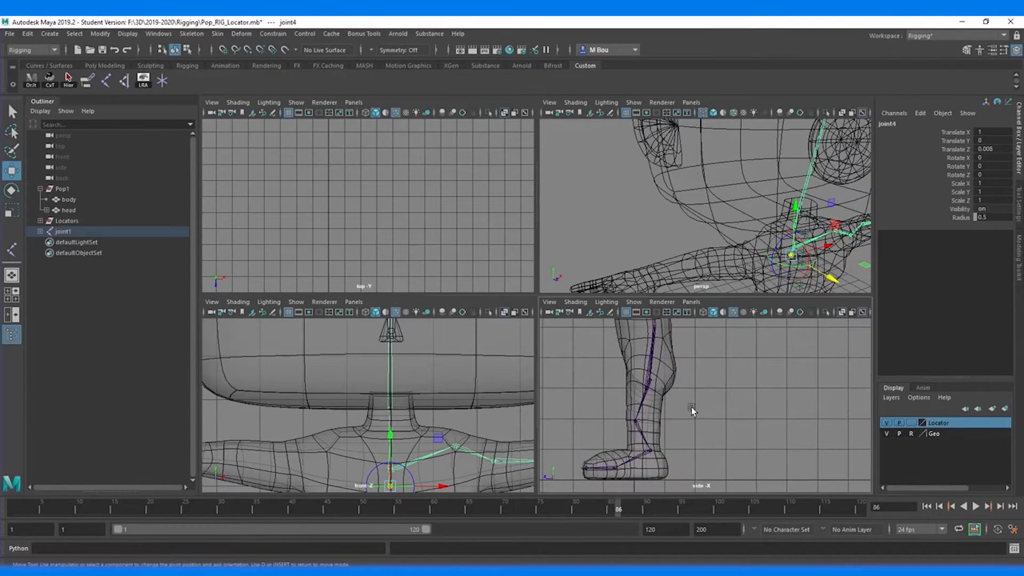
pyautogui.keyDown('alt'); pyautogui.moveTo(459, 437); pyautogui.dragTo(434, 253, button='middle'); pyautogui.keyUp('alt')
pyautogui.keyDown('alt'); pyautogui.moveTo(449, 368); pyautogui.dragTo(462, 391, button='middle'); pyautogui.keyUp('alt')
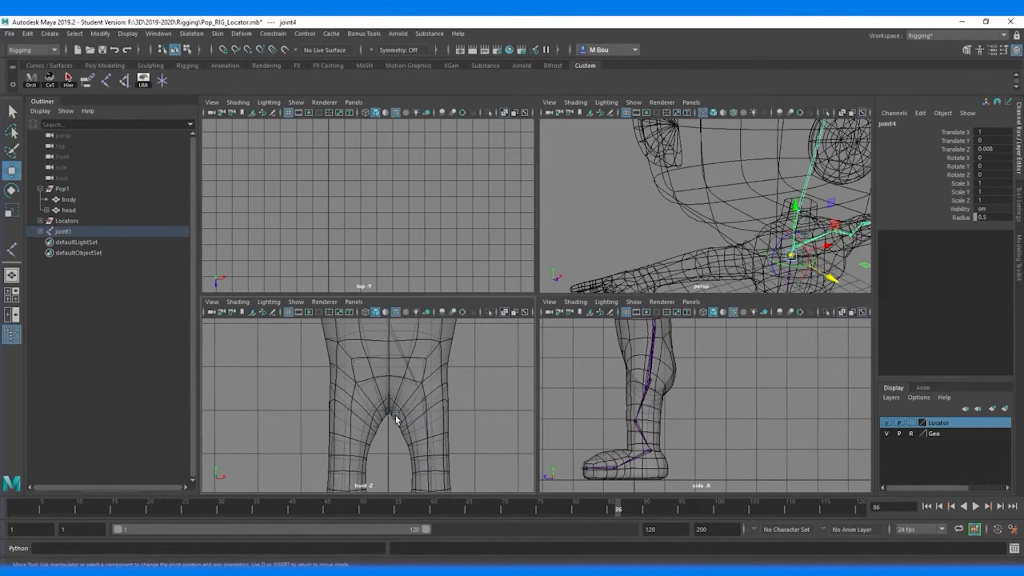
pyautogui.click(389, 412)
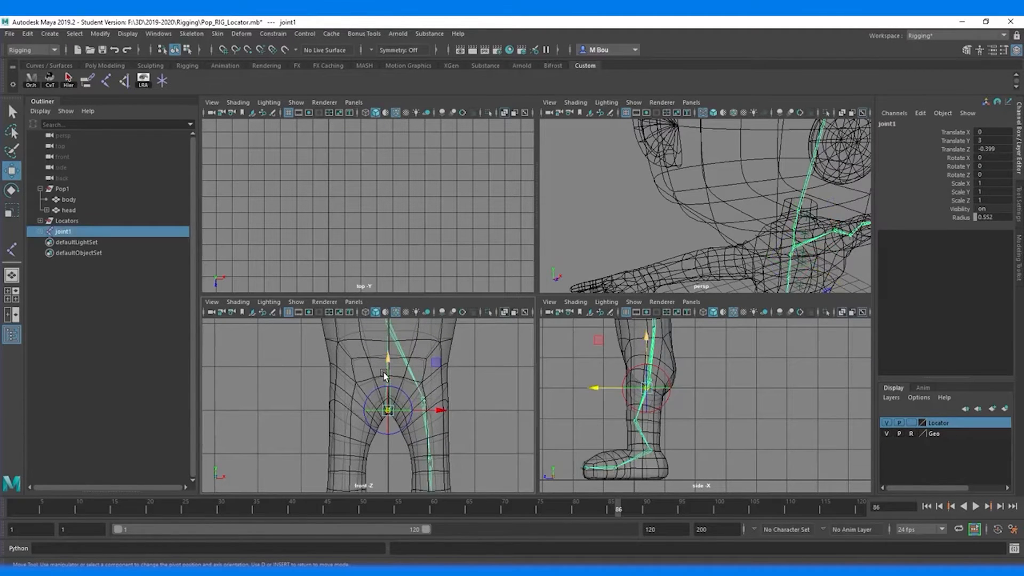
pyautogui.moveTo(387, 374); pyautogui.dragTo(393, 353)
# - Lower only the second spine joint's pivot toward the pelvis in the front view, to Translate X 0.611
pyautogui.keyDown('alt'); pyautogui.moveTo(471, 353); pyautogui.dragTo(485, 401, button='middle'); pyautogui.keyUp('alt')
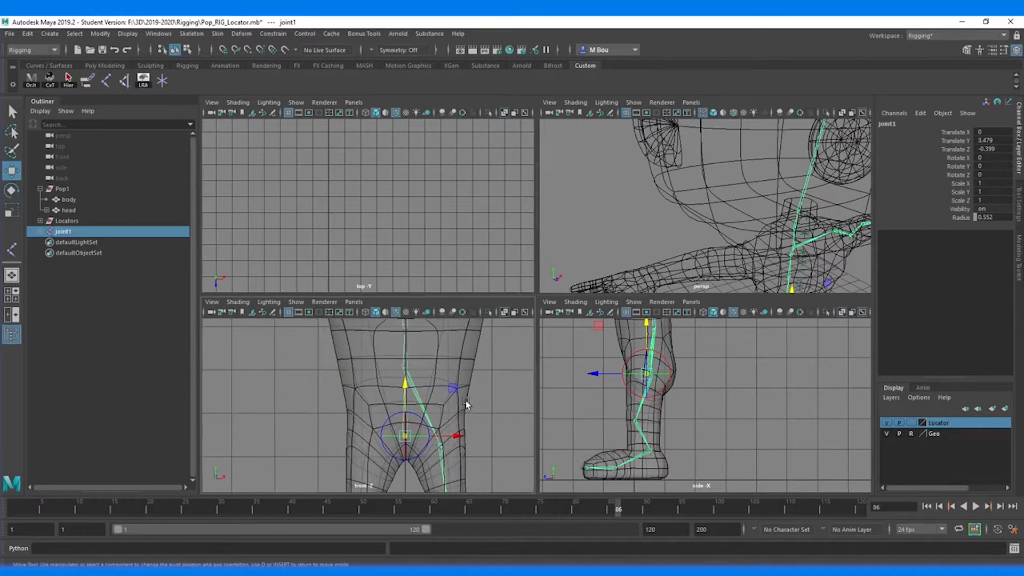
pyautogui.click(406, 377)
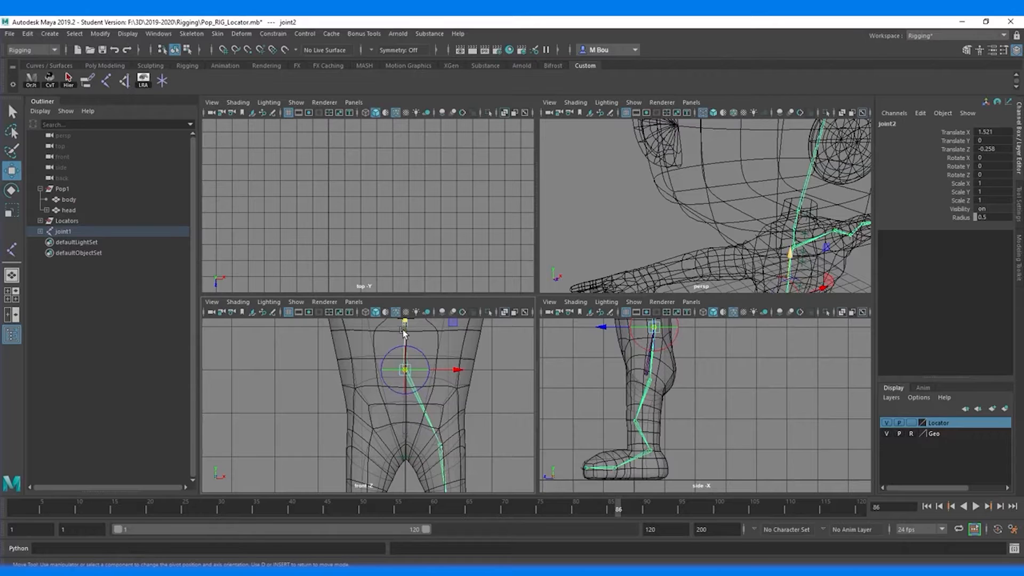
pyautogui.moveTo(403, 341); pyautogui.dragTo(407, 367)
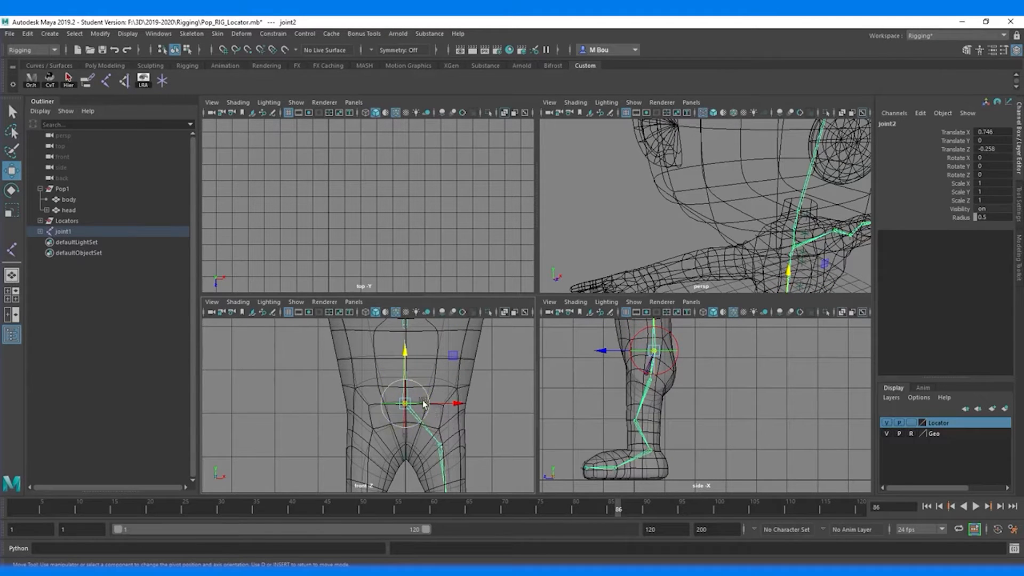
pyautogui.moveTo(410, 375); pyautogui.dragTo(445, 396)
# - Select the root joint and expand its spine and leg joint hierarchy in the Outliner
pyautogui.press('q')
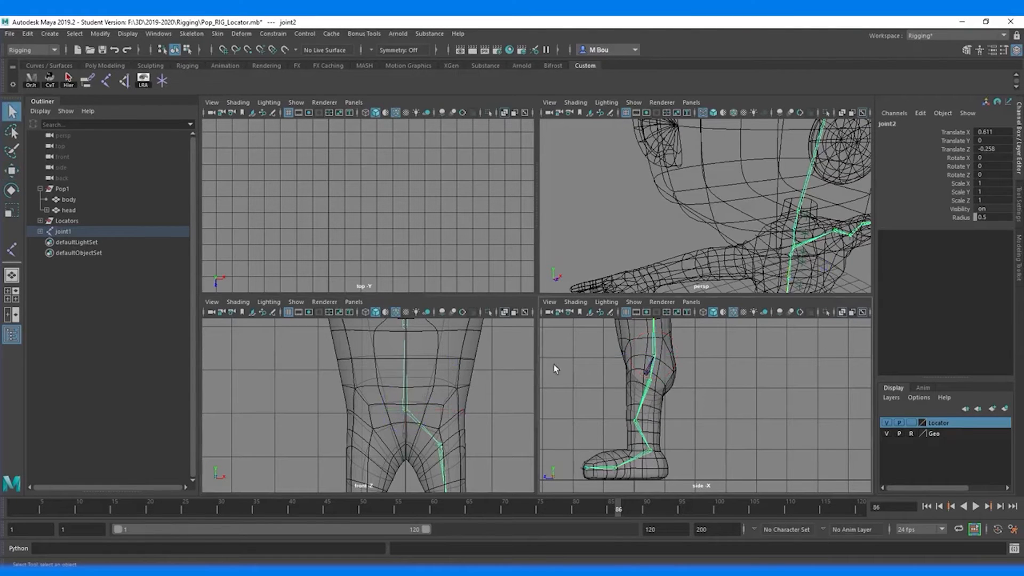
pyautogui.click(645, 376)
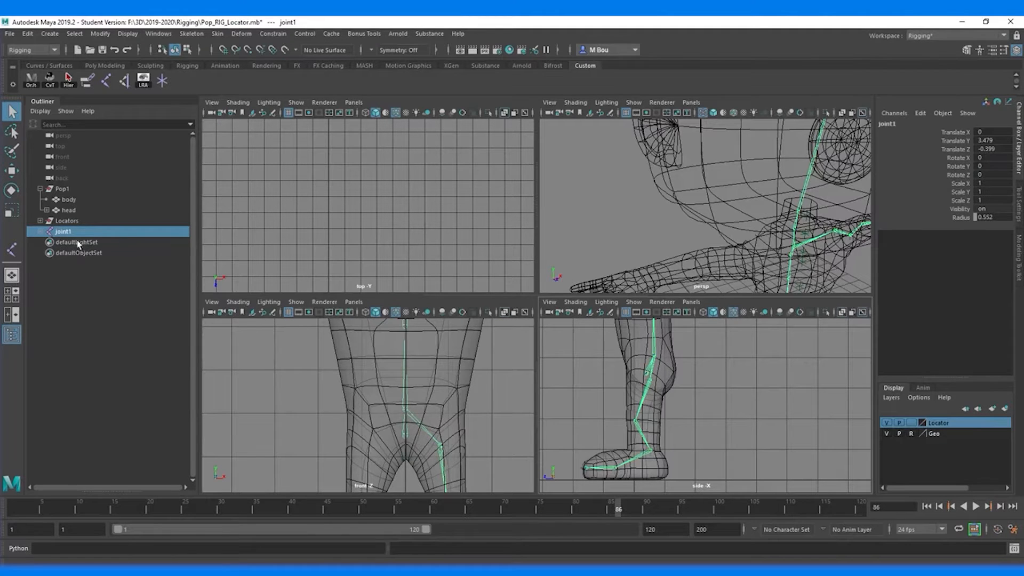
pyautogui.click(38, 232)
pyautogui.click(47, 241)
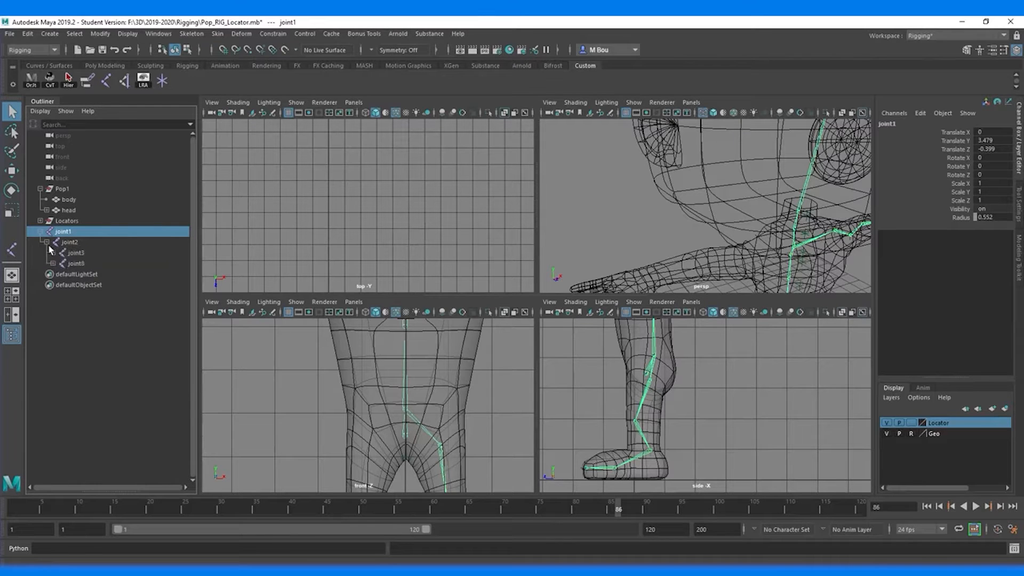
pyautogui.click(53, 253)
pyautogui.click(59, 264)
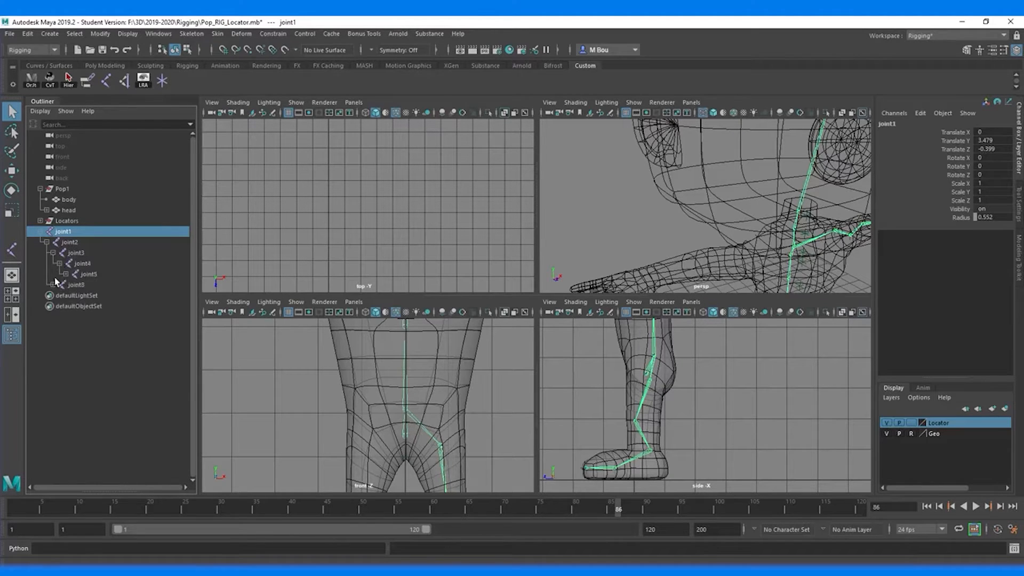
pyautogui.click(65, 274)
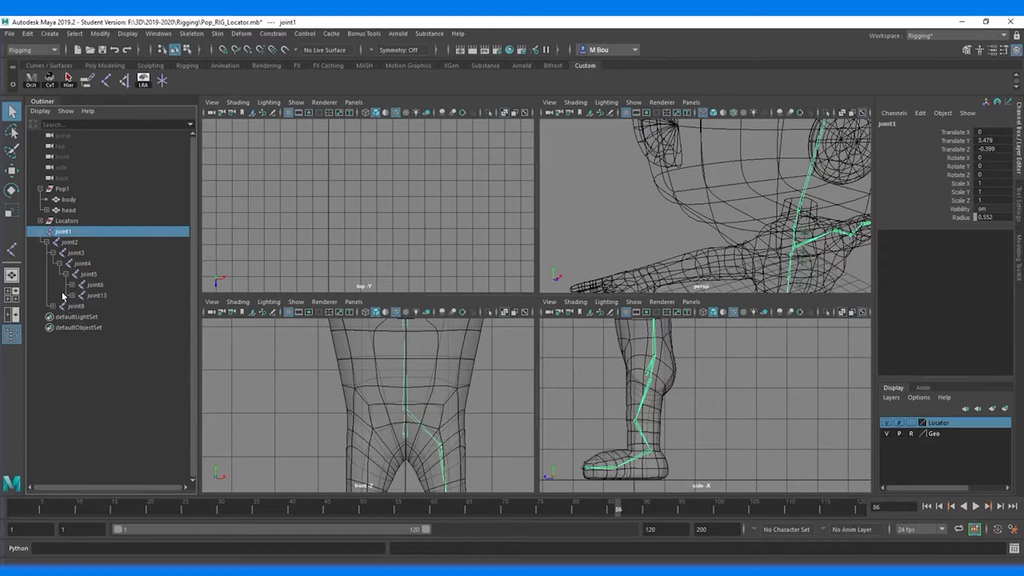
pyautogui.click(53, 306)
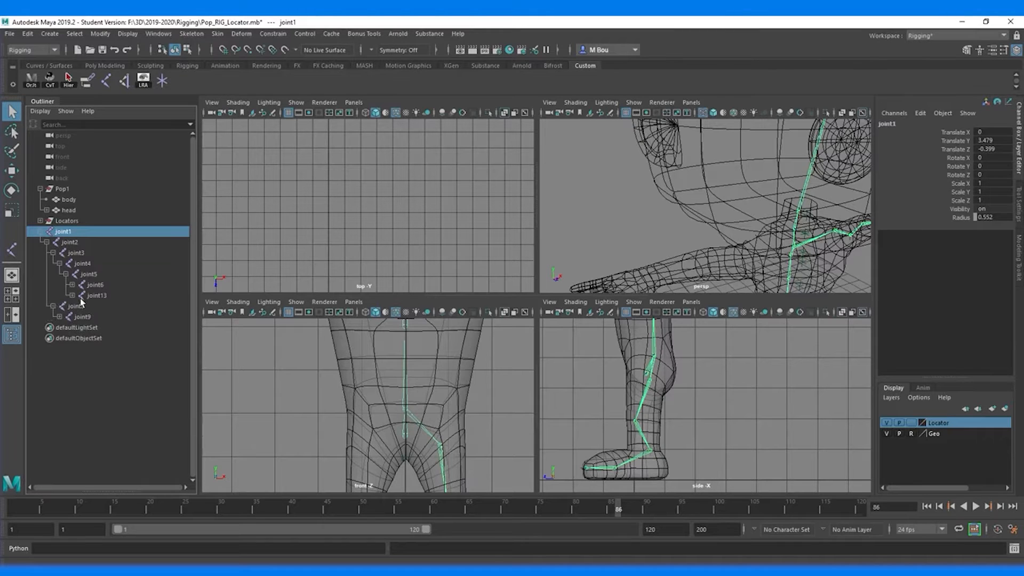
pyautogui.click(59, 317)
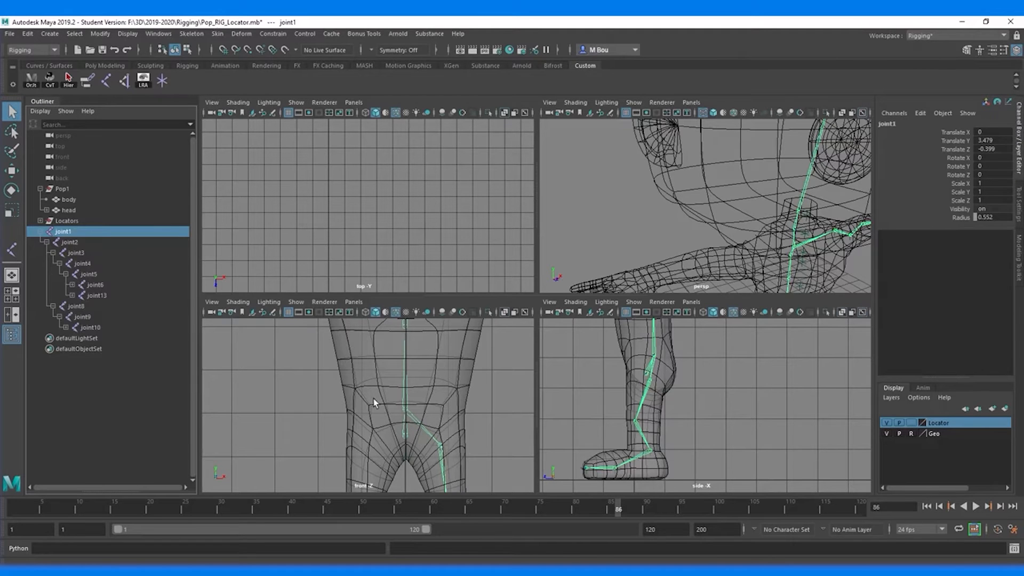
# - Rename the root joint COG and its child joint2 Spine1
pyautogui.keyDown('alt'); pyautogui.moveTo(451, 411); pyautogui.dragTo(462, 359, button='middle'); pyautogui.keyUp('alt')
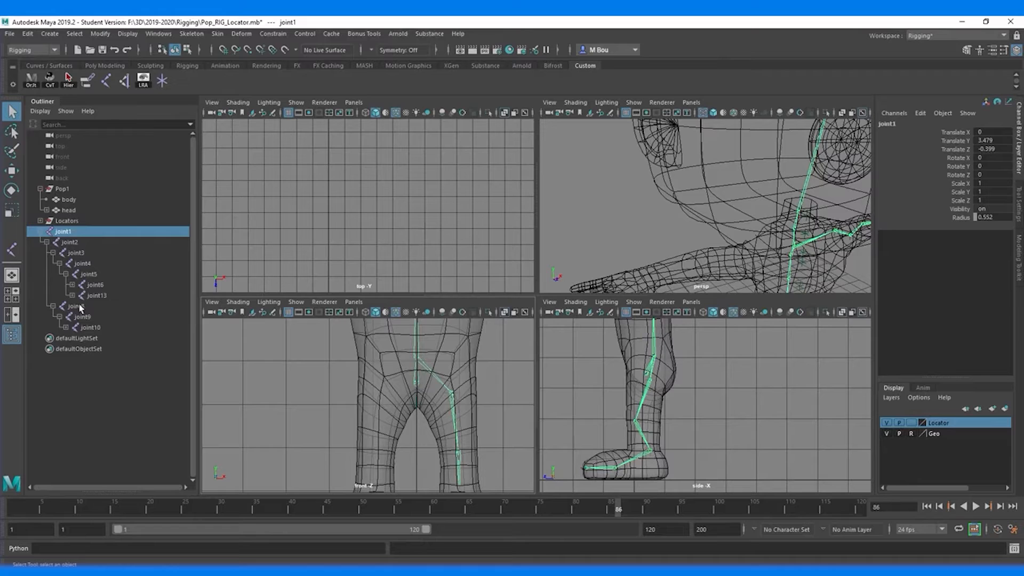
pyautogui.doubleClick(70, 235)
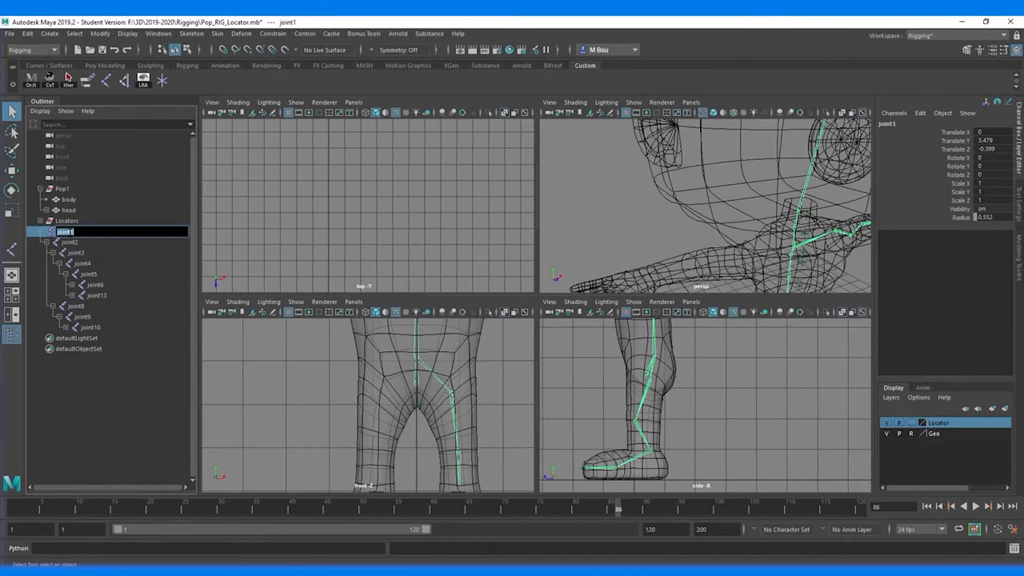
pyautogui.write('COG')
pyautogui.click(71, 243)
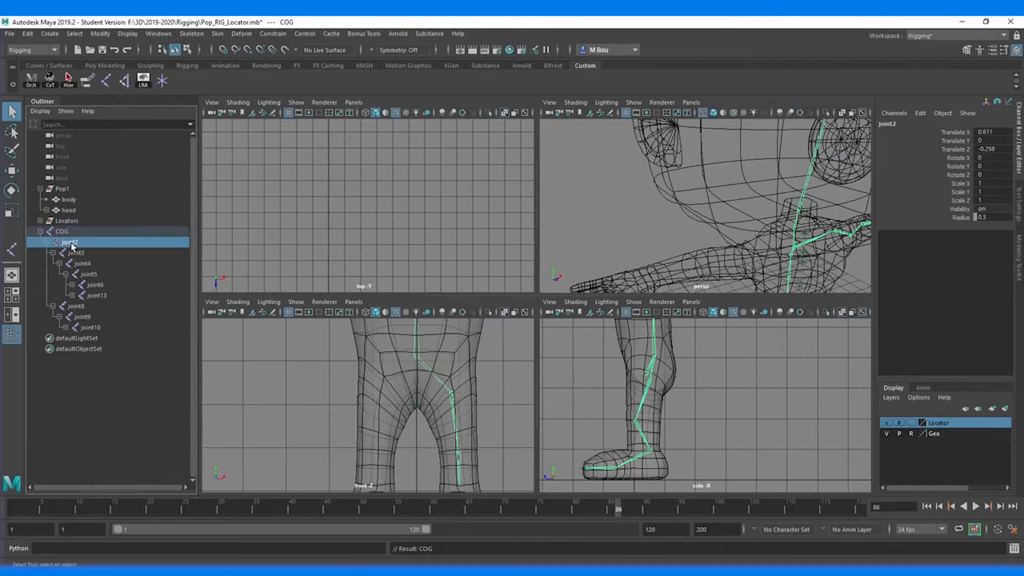
pyautogui.click(40, 221)
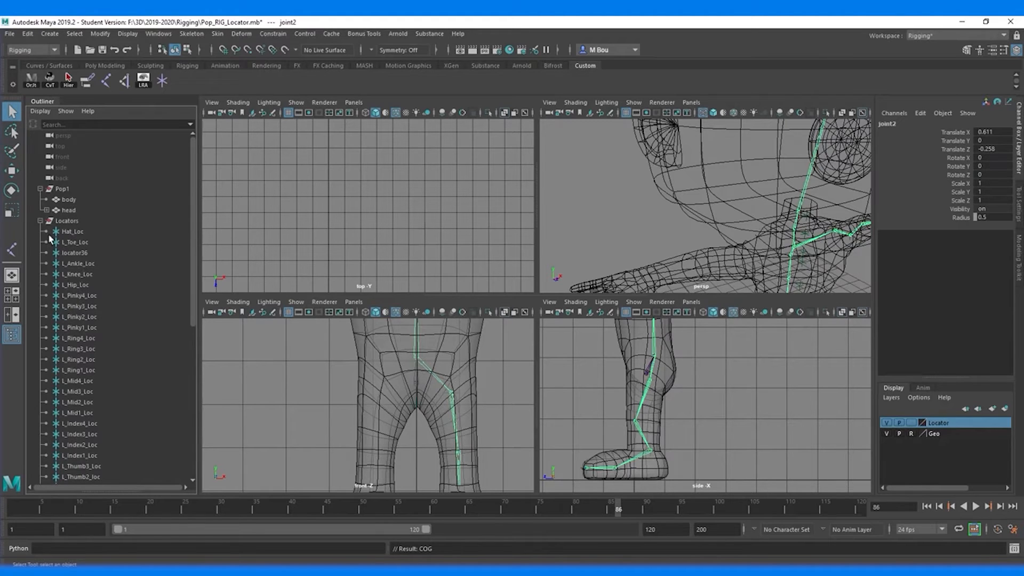
pyautogui.click(40, 221)
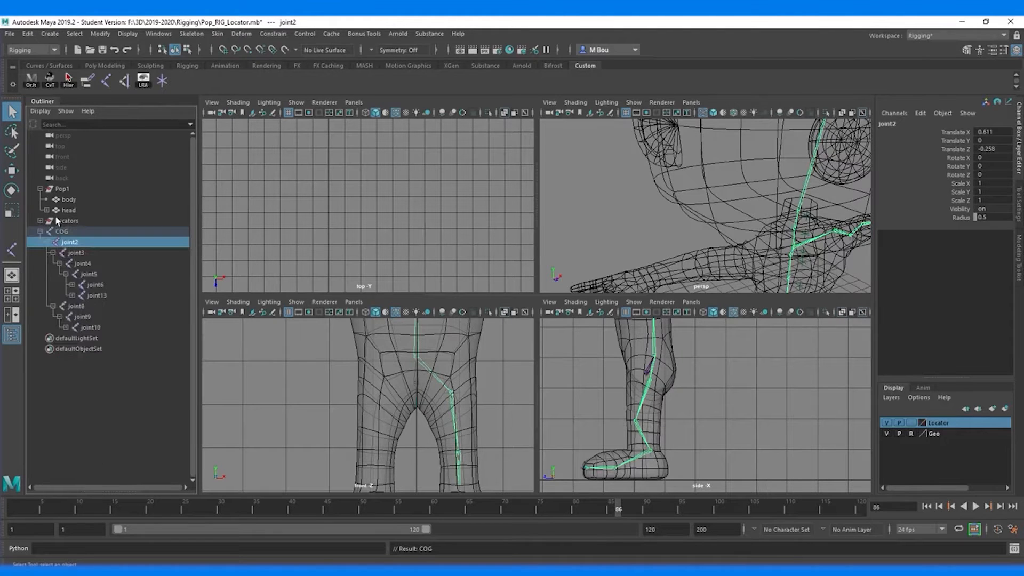
pyautogui.doubleClick(69, 243)
pyautogui.write('Spine1')
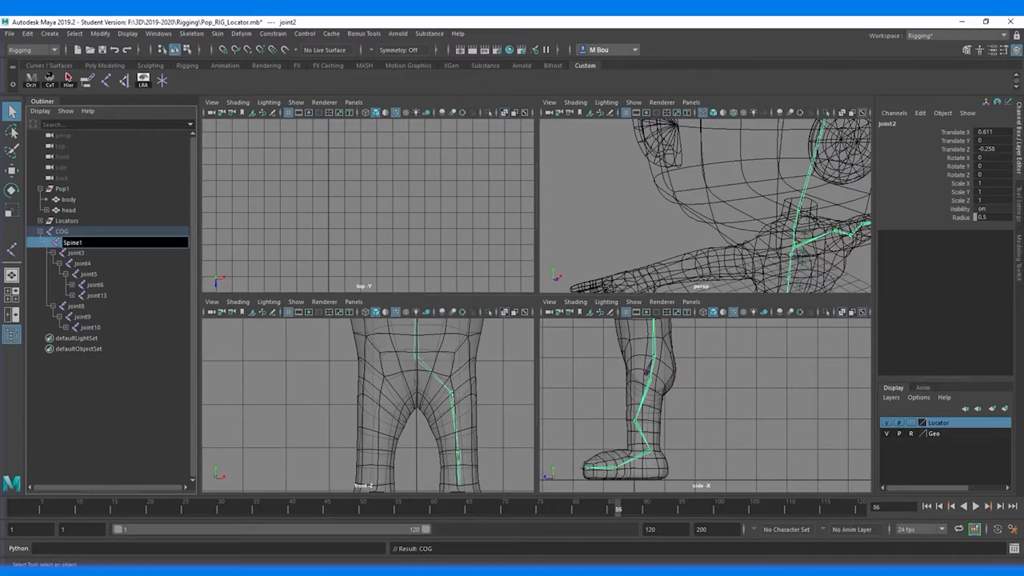
# - Rename the next joints up the spine chain Spine2, Spine3 and Chest
pyautogui.click(80, 254)
pyautogui.keyDown('alt'); pyautogui.moveTo(427, 346); pyautogui.dragTo(424, 469, button='middle'); pyautogui.keyUp('alt')
pyautogui.doubleClick(80, 253)
pyautogui.write('Spine2')
pyautogui.click(86, 263)
pyautogui.keyDown('alt'); pyautogui.moveTo(470, 411); pyautogui.dragTo(440, 454, button='middle'); pyautogui.keyUp('alt')
pyautogui.doubleClick(83, 263)
pyautogui.write('Spine3')
pyautogui.doubleClick(89, 274)
pyautogui.write('Chest')
# - Add the suffix _JT to the COG, Spine1, Spine2, Spine3 and Chest joints, and rename the neck joint Neck_JT
pyautogui.doubleClick(68, 232)
pyautogui.click(70, 231)
pyautogui.write('_JT')
pyautogui.doubleClick(71, 242)
pyautogui.write('_JT')
pyautogui.doubleClick(78, 253)
pyautogui.write('_JT')
pyautogui.doubleClick(84, 264)
pyautogui.write('_JT')
pyautogui.doubleClick(89, 274)
pyautogui.write('_JTNeck_JT')
# - Expand the neck chain and rename its two child joints Head_JT and Hat_JT
pyautogui.click(72, 284)
pyautogui.doubleClick(100, 296)
pyautogui.write('Head_JT')
pyautogui.click(79, 296)
pyautogui.doubleClick(107, 306)
pyautogui.write('Ha')
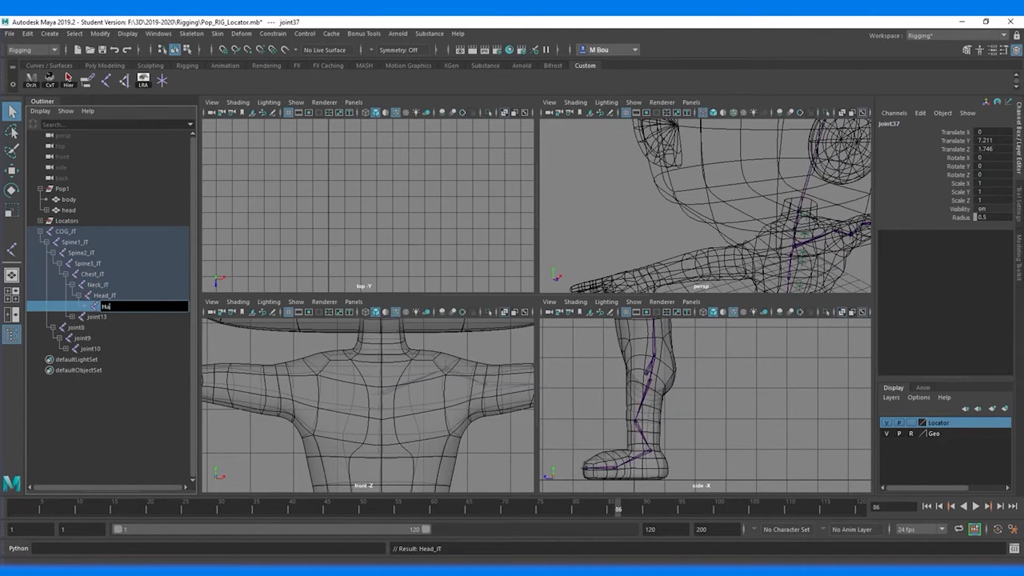
# - Expand joint13 under the chest and rename the first two arm joints L_Shoulder_JT and L_Arm_JT
pyautogui.click(72, 316)
pyautogui.doubleClick(97, 317)
pyautogui.write('L_Shou')
pyautogui.press('Return')
pyautogui.doubleClick(107, 328)
pyautogui.write('L_Arm_JT')
pyautogui.press('Return')
# - Rename the next two joints of the left arm chain L_Elbow_JT and L_Wrist_JT
pyautogui.click(79, 328)
pyautogui.doubleClick(113, 338)
pyautogui.write('L_Elbow_JT')
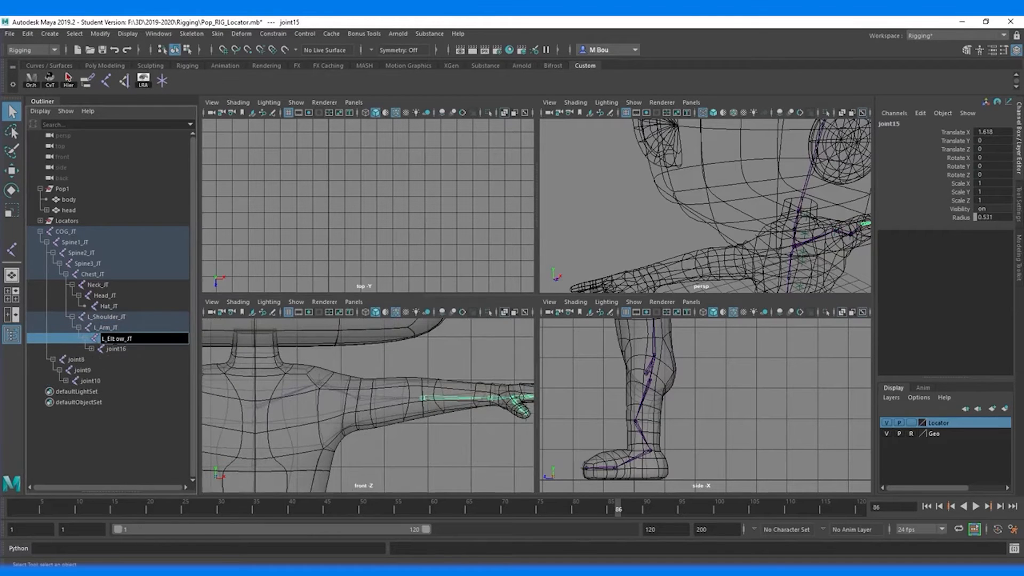
pyautogui.press('Return')
pyautogui.doubleClick(116, 349)
pyautogui.write('L_Wrist_JT')
pyautogui.press('Return')
# - Expand the left wrist joint and rename its child L_Hand_JT
pyautogui.click(91, 349)
pyautogui.click(122, 360)
pyautogui.doubleClick(123, 360)
pyautogui.write('L_Hand_JT')
pyautogui.press('Return')
# - Expand the hand joint and rename the first two ring finger joints L_Ring1_JT and L_Ring2_JT
pyautogui.click(98, 359)
pyautogui.doubleClick(123, 371)
pyautogui.write('L_Ring1_J')
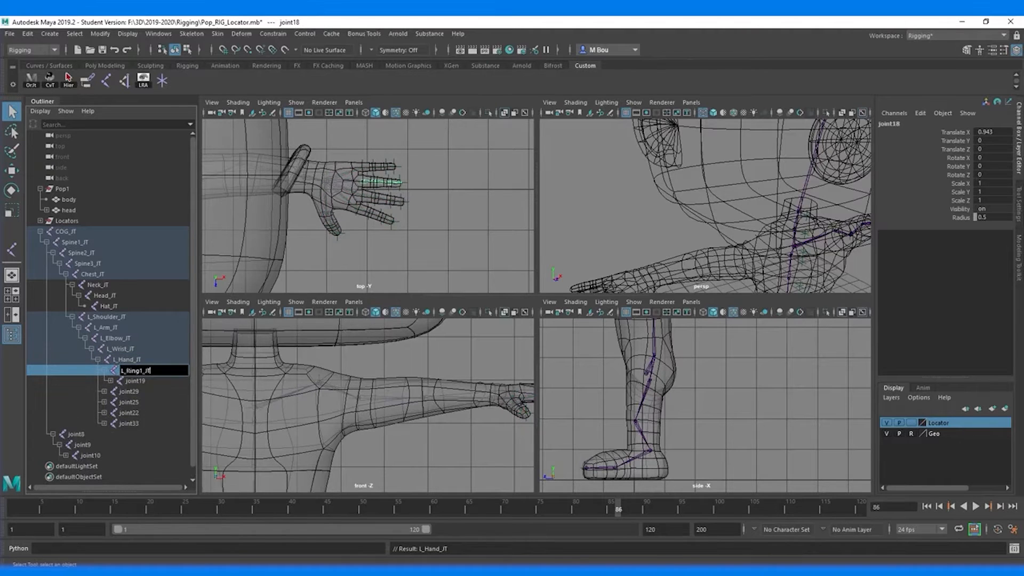
pyautogui.write('T')
pyautogui.press('Return')
pyautogui.doubleClick(128, 380)
pyautogui.write('L_Ring2_JT')
pyautogui.press('Return')
# - Rename the last two ring finger joints L_Ring3_JT and L_Ring4_JT
pyautogui.click(110, 381)
pyautogui.doubleClick(136, 391)
pyautogui.write('L_Ring3_JT')
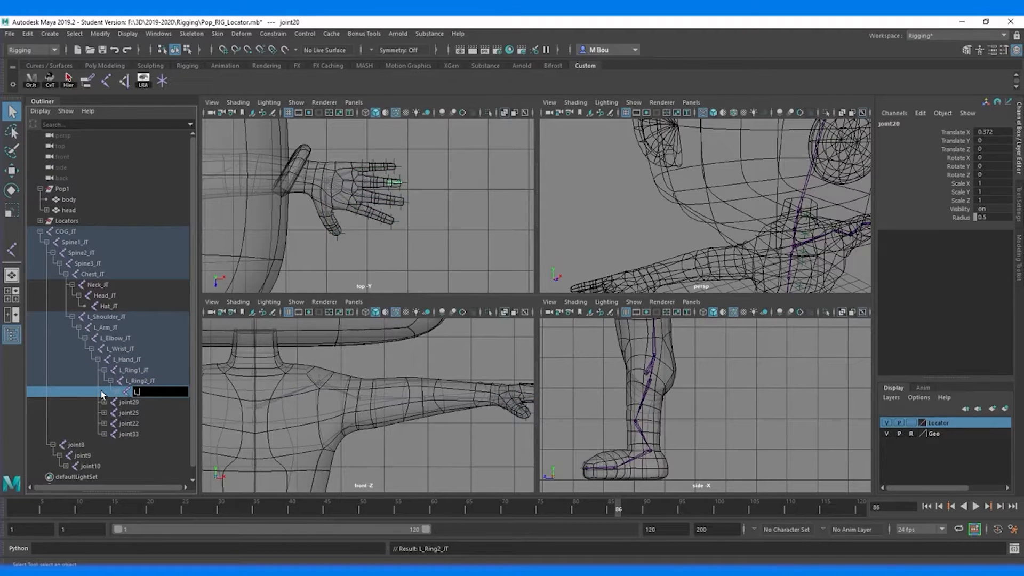
pyautogui.press('Return')
pyautogui.click(117, 391)
pyautogui.doubleClick(149, 402)
pyautogui.write('L_Ring4_JT')
pyautogui.press('Return')
# - Rename the first two middle finger joints L_Mid1_JT and L_Mid2_JT
pyautogui.click(104, 413)
pyautogui.doubleClick(137, 414)
pyautogui.write('L_Mid1_JT')
pyautogui.press('Return')
pyautogui.doubleClick(143, 424)
pyautogui.write('L_Mid2_JT')
pyautogui.press('Return')
# - Rename the last two middle finger joints L_Mid3_JT and L_Mid4_JT
pyautogui.click(110, 423)
pyautogui.doubleClick(143, 434)
pyautogui.write('L_Mid3_JT')
pyautogui.press('Return')
pyautogui.click(116, 434)
pyautogui.doubleClick(143, 445)
pyautogui.write('L_Mid4_JT')
pyautogui.press('Return')
# - Expand the index finger chain and rename its first two joints L_Index1_JT and L_Index2_JT
pyautogui.scroll(-2, 128, 444)
pyautogui.click(105, 402)
pyautogui.doubleClick(128, 402)
pyautogui.write('L_')
pyautogui.press('Return')
pyautogui.doubleClick(135, 413)
pyautogui.write('L_I')
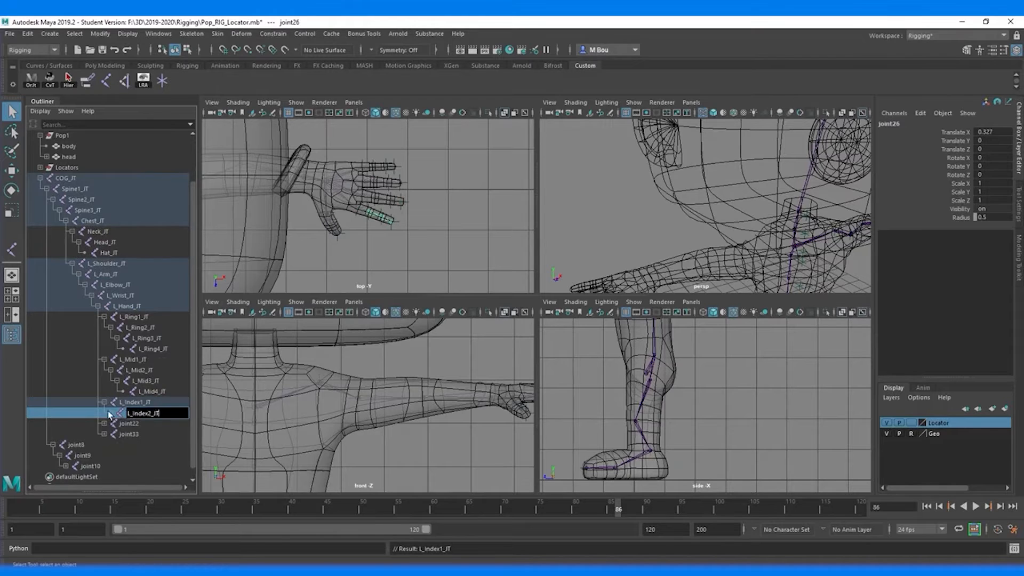
# - Rename the last two index finger joints L_Index3_JT and L_Index4_JT
pyautogui.click(110, 412)
pyautogui.doubleClick(141, 423)
pyautogui.write('L_Index3_JT')
pyautogui.click(117, 423)
pyautogui.doubleClick(147, 434)
pyautogui.write('L_Index4_JT')
# - Expand the thumb chain and rename its three joints L_Thumb1_JT, L_Thumb2_JT and L_Thumb3_JT
pyautogui.click(104, 445)
pyautogui.click(122, 446)
pyautogui.doubleClick(128, 445)
pyautogui.write('L_Thumb1_JT')
pyautogui.click(111, 456)
pyautogui.doubleClick(135, 455)
pyautogui.write('L_Thumb2_JT')
pyautogui.doubleClick(142, 466)
pyautogui.write('L_Thumb3_JT')
# - Rename the first two pinky finger joints L_Pinky1_JT and L_Pinky2_JT
pyautogui.scroll(-2, 150, 440)
pyautogui.click(140, 423)
pyautogui.scroll(-8, 359, 437)
pyautogui.moveTo(363, 395)
pyautogui.keyDown('alt'); pyautogui.mouseDown(button='middle')
pyautogui.moveTo(363, 380)
pyautogui.moveTo(370, 411)
pyautogui.mouseUp(button='middle'); pyautogui.keyUp('alt')
pyautogui.doubleClick(128, 423)
pyautogui.write('L_Pinky1_JT')
pyautogui.press('Return')
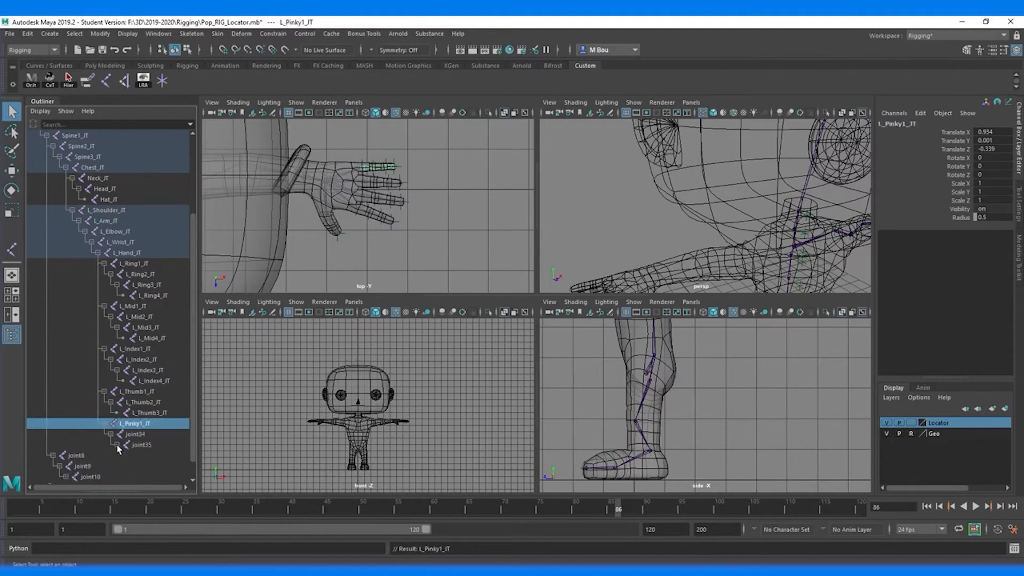
pyautogui.doubleClick(134, 434)
pyautogui.write('L_Pinky2_JT')
pyautogui.press('Return')
# - Rename the last two pinky finger joints L_Pinky3_JT and L_Pinky4_JT
pyautogui.doubleClick(142, 445)
pyautogui.write('L_Pinky3_JT')
pyautogui.press('Return')
pyautogui.doubleClick(148, 455)
pyautogui.write('L_Pinky')
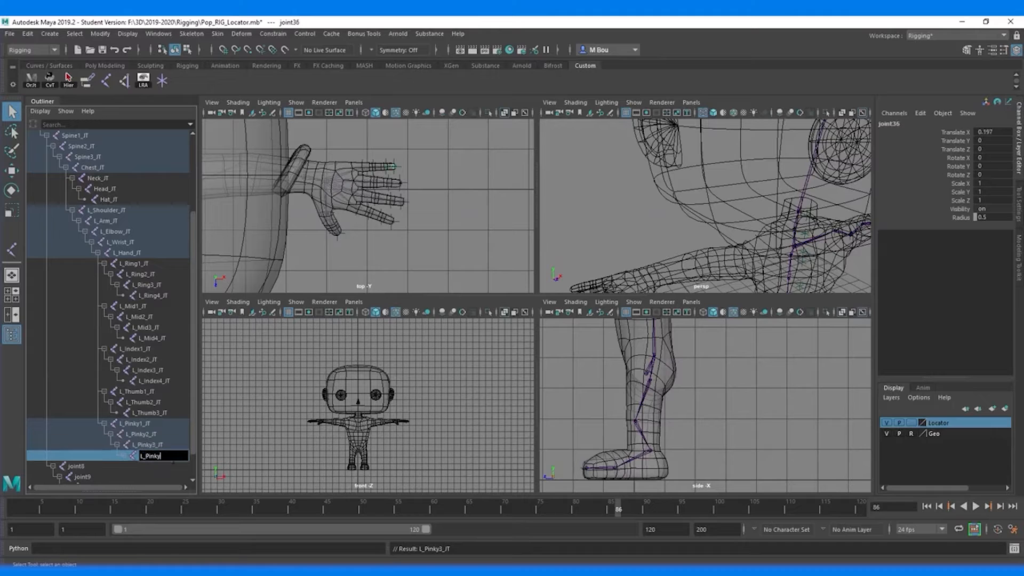
pyautogui.press('Return')
# - Rename the first two joints of the leg chain L_Hip_JT and L_Knee_JT
pyautogui.scroll(5, 363, 406)
pyautogui.keyDown('alt'); pyautogui.moveTo(358, 453); pyautogui.dragTo(376, 327, button='middle'); pyautogui.keyUp('alt')
pyautogui.click(377, 381)
pyautogui.scroll(-2, 154, 411)
pyautogui.doubleClick(153, 425)
pyautogui.write('L_Hip_JT')
pyautogui.press('Return')
pyautogui.doubleClick(90, 436)
pyautogui.write('L_Knee_JT')
pyautogui.press('Return')
# - Rename the remaining leg and foot joints L_Ankle_JT, L_Ball_JT and L_Toe_JT
pyautogui.doubleClick(95, 447)
pyautogui.write('L_Ankle_JT')
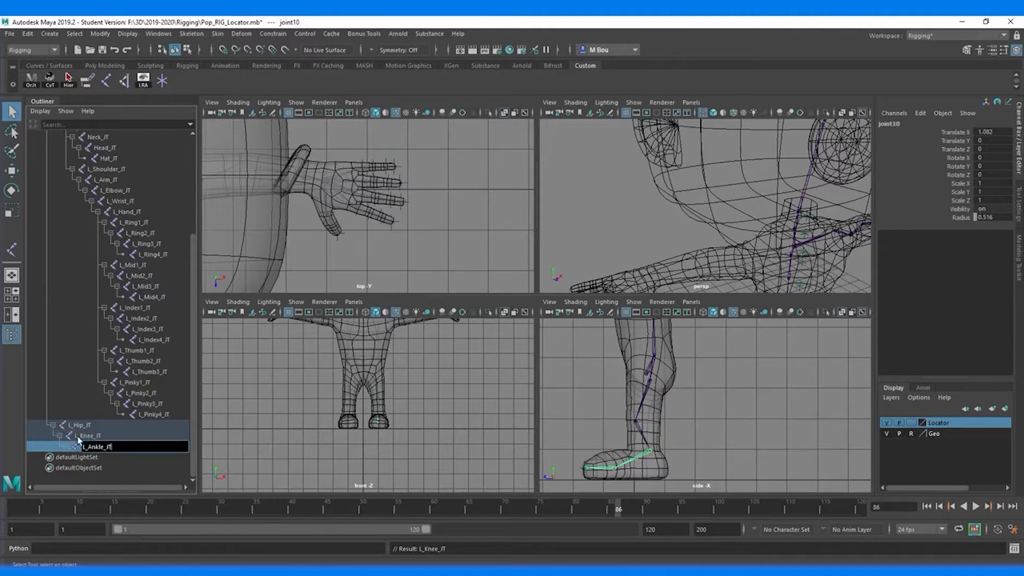
pyautogui.press('Return')
pyautogui.doubleClick(92, 458)
pyautogui.write('L_Ball_JT')
pyautogui.press('Return')
pyautogui.doubleClick(94, 468)
pyautogui.write('L_TOe_JT')
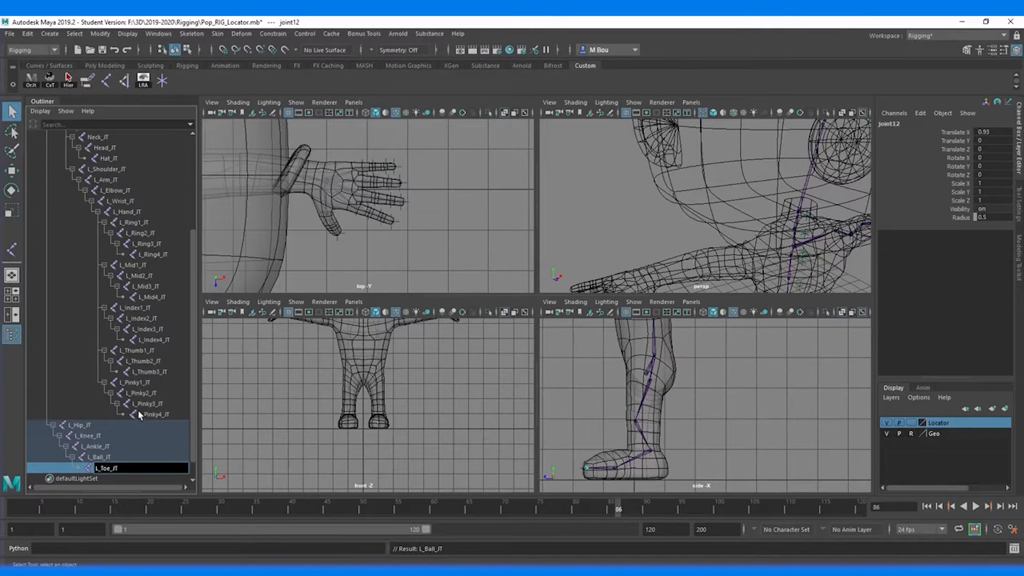
pyautogui.press('Return')
# - Select the COG_JT root joint and examine the renamed skeleton in the front, top, perspective and side views
pyautogui.keyDown('alt'); pyautogui.moveTo(428, 399); pyautogui.dragTo(422, 380, button='middle'); pyautogui.keyUp('alt')
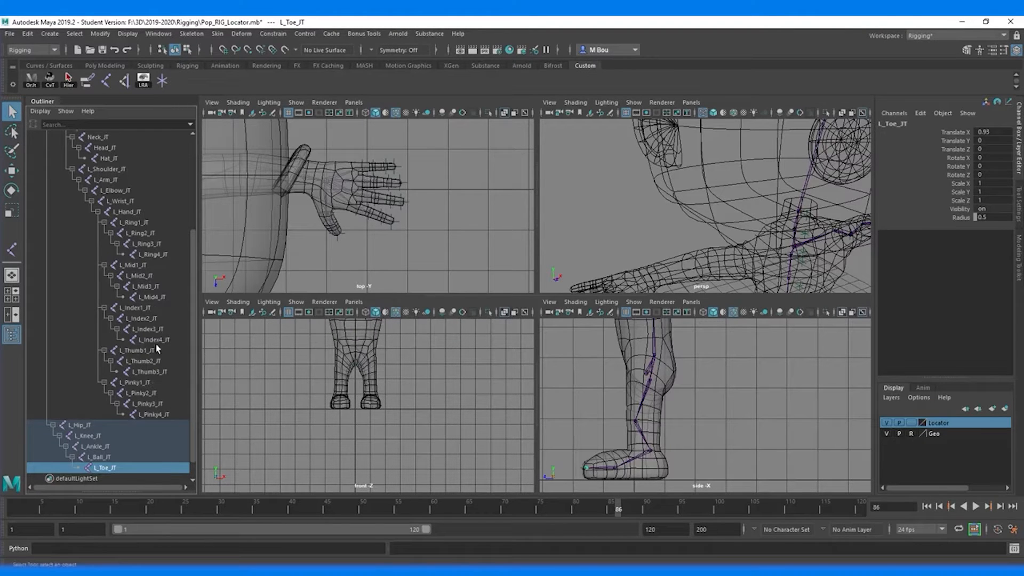
pyautogui.scroll(5, 117, 268)
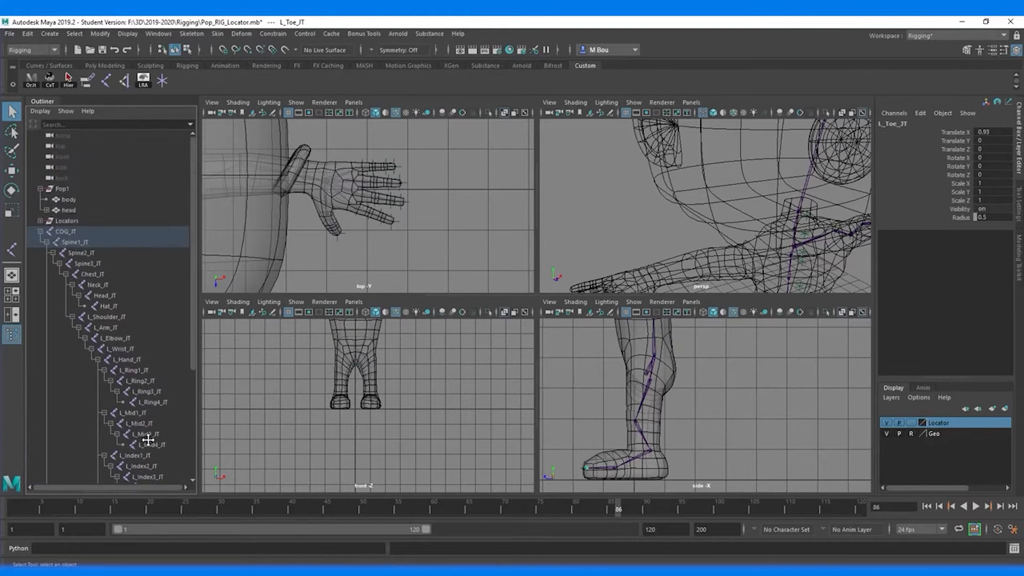
pyautogui.click(53, 231)
pyautogui.scroll(-3, 392, 369)
pyautogui.moveTo(393, 384)
pyautogui.keyDown('alt'); pyautogui.mouseDown(button='middle')
pyautogui.moveTo(406, 451)
pyautogui.moveTo(404, 390)
pyautogui.mouseUp(button='middle'); pyautogui.keyUp('alt')
pyautogui.scroll(5, 401, 437)
pyautogui.scroll(-2, 404, 391)
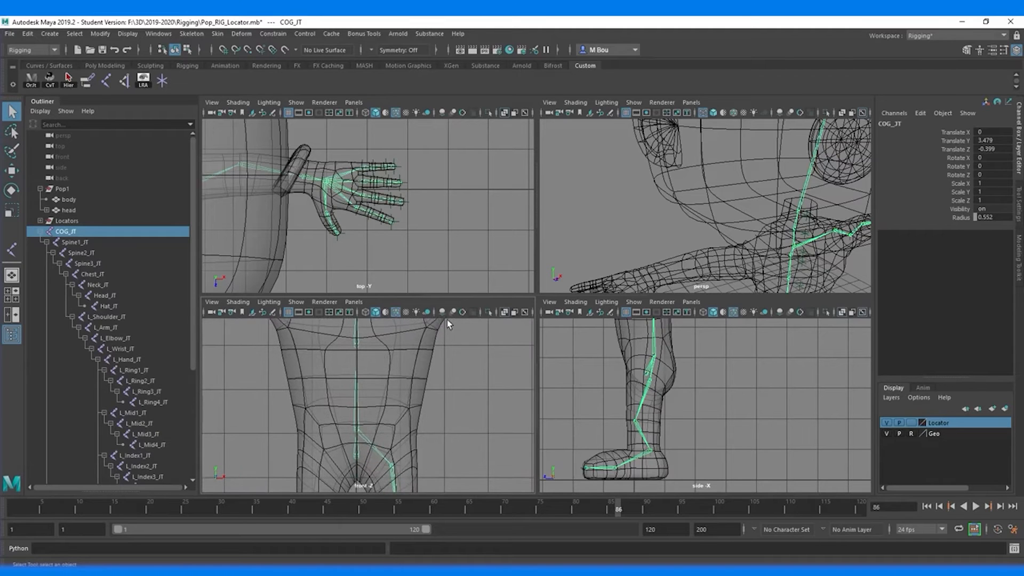
pyautogui.click(525, 312)
pyautogui.scroll(-5, 464, 399)
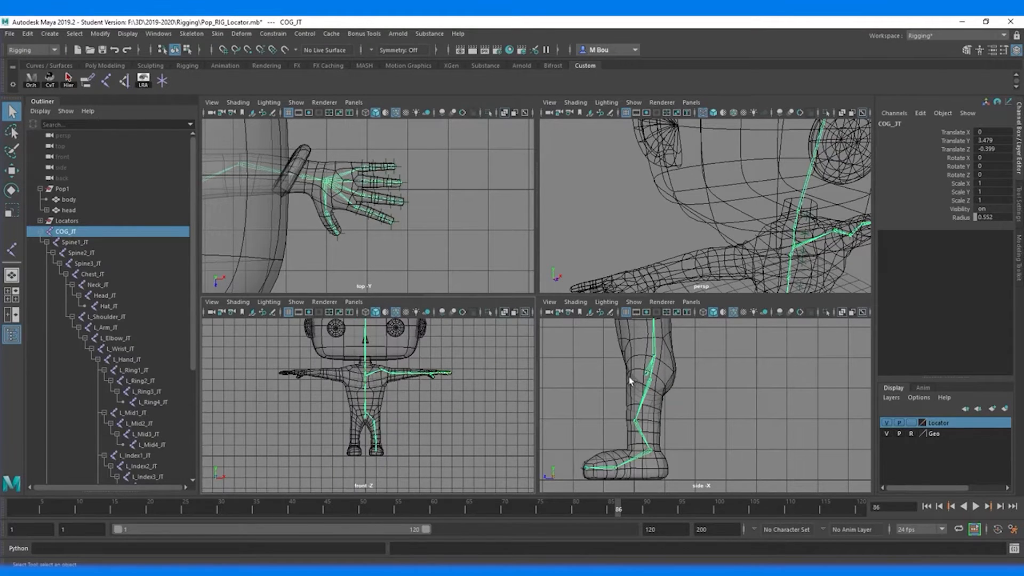
pyautogui.keyDown('alt'); pyautogui.moveTo(423, 229); pyautogui.dragTo(514, 228, button='middle'); pyautogui.keyUp('alt')
pyautogui.scroll(-6, 773, 237)
pyautogui.keyDown('alt'); pyautogui.moveTo(761, 266); pyautogui.dragTo(667, 322); pyautogui.keyUp('alt')
pyautogui.keyDown('alt'); pyautogui.moveTo(690, 407); pyautogui.dragTo(699, 473, button='middle'); pyautogui.keyUp('alt')
pyautogui.keyDown('alt'); pyautogui.moveTo(718, 391); pyautogui.dragTo(707, 410, button='middle'); pyautogui.keyUp('alt')
pyautogui.moveTo(671, 370)
pyautogui.keyDown('alt'); pyautogui.mouseDown(button='middle')
pyautogui.moveTo(650, 366)
pyautogui.moveTo(684, 422)
pyautogui.moveTo(681, 441)
pyautogui.moveTo(694, 318)
pyautogui.mouseUp(button='middle'); pyautogui.keyUp('alt')
pyautogui.moveTo(696, 396)
pyautogui.keyDown('alt'); pyautogui.mouseDown(button='middle')
pyautogui.moveTo(698, 335)
pyautogui.moveTo(704, 340)
pyautogui.mouseUp(button='middle'); pyautogui.keyUp('alt')
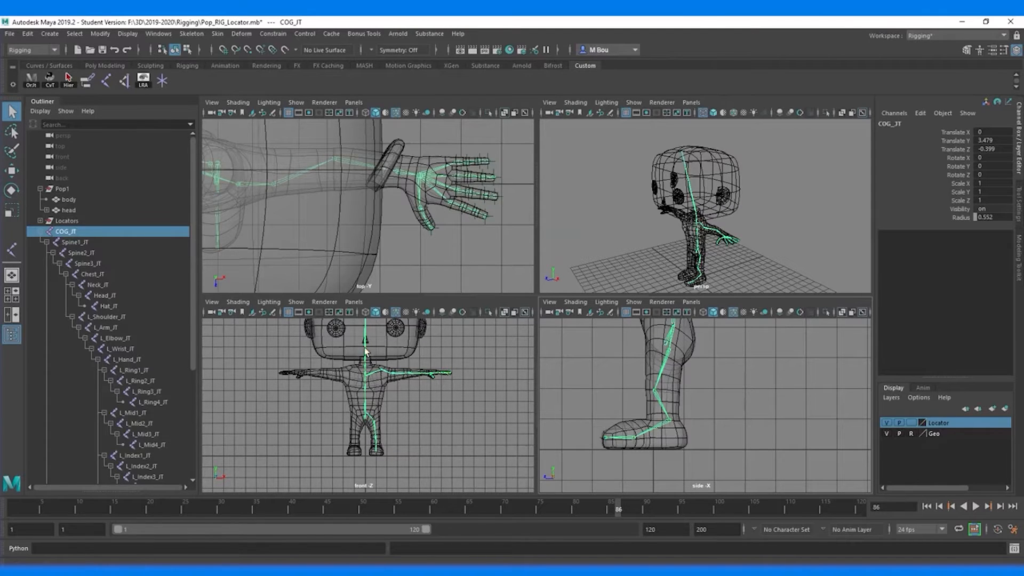
# - Mirror the L_Shoulder_JT arm chain across YZ with the Behavior function, replacing the L_ prefix with R_
pyautogui.click(383, 375)
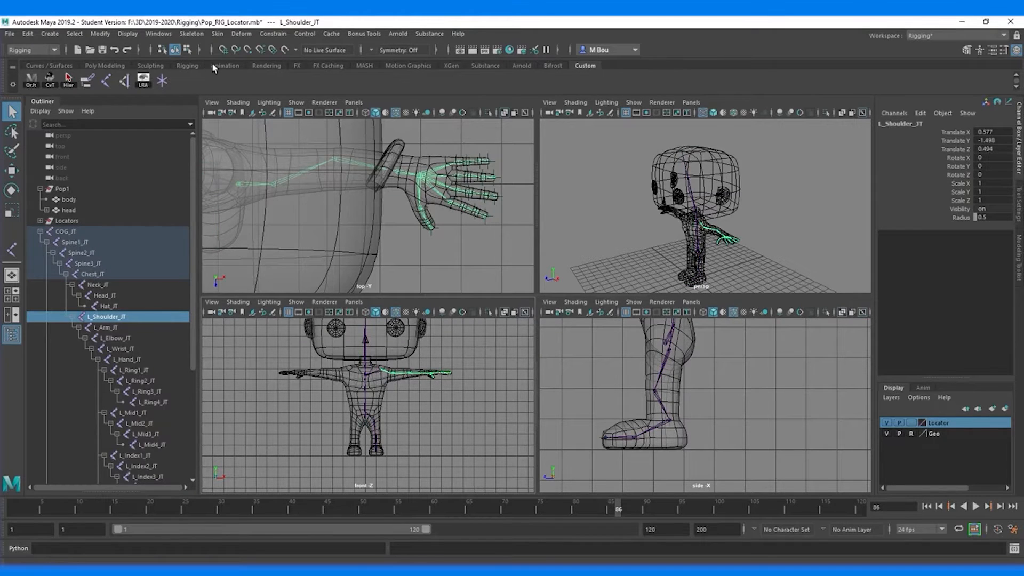
pyautogui.click(195, 34)
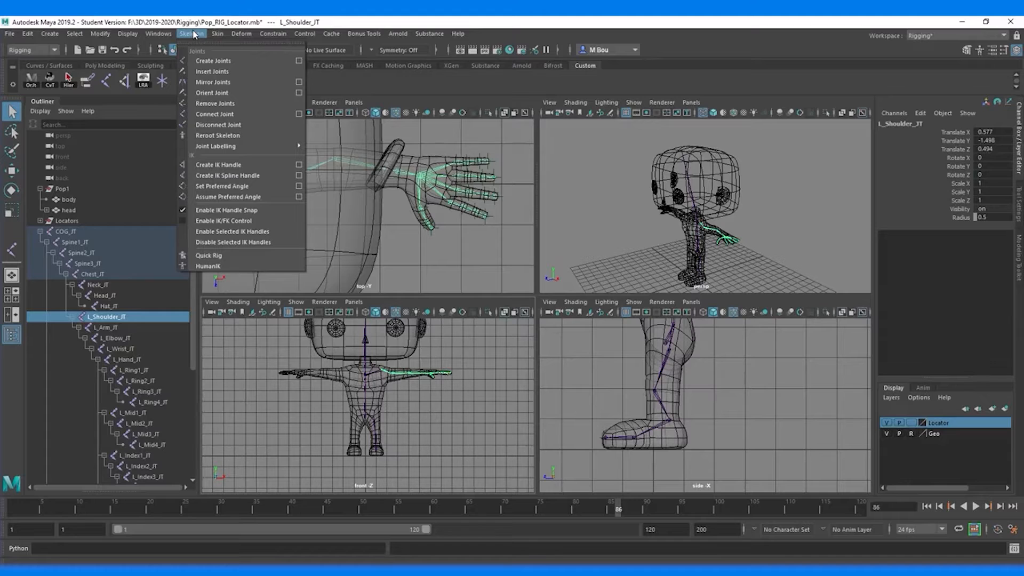
pyautogui.click(299, 85)
pyautogui.moveTo(226, 179); pyautogui.dragTo(436, 128)
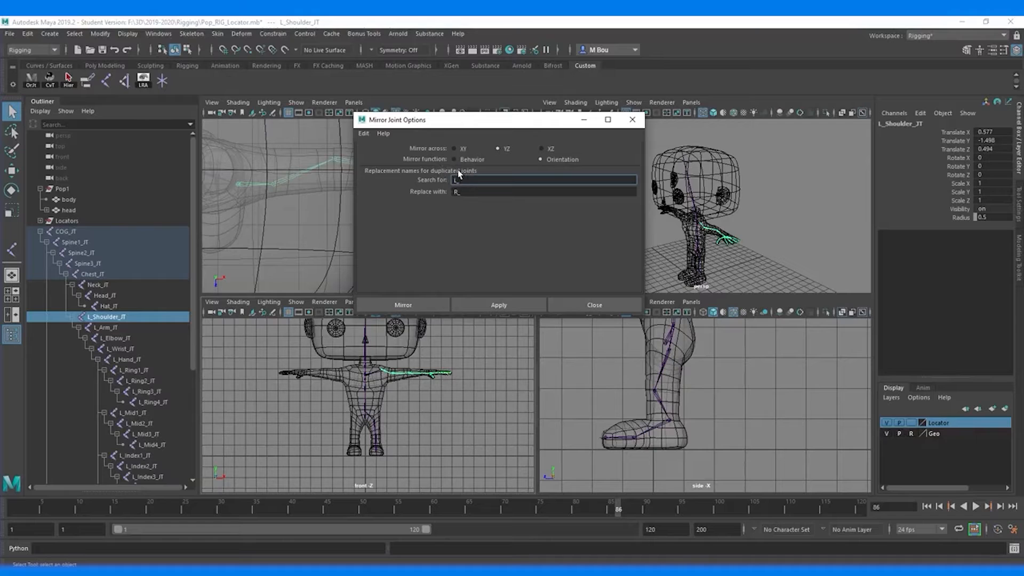
pyautogui.click(472, 159)
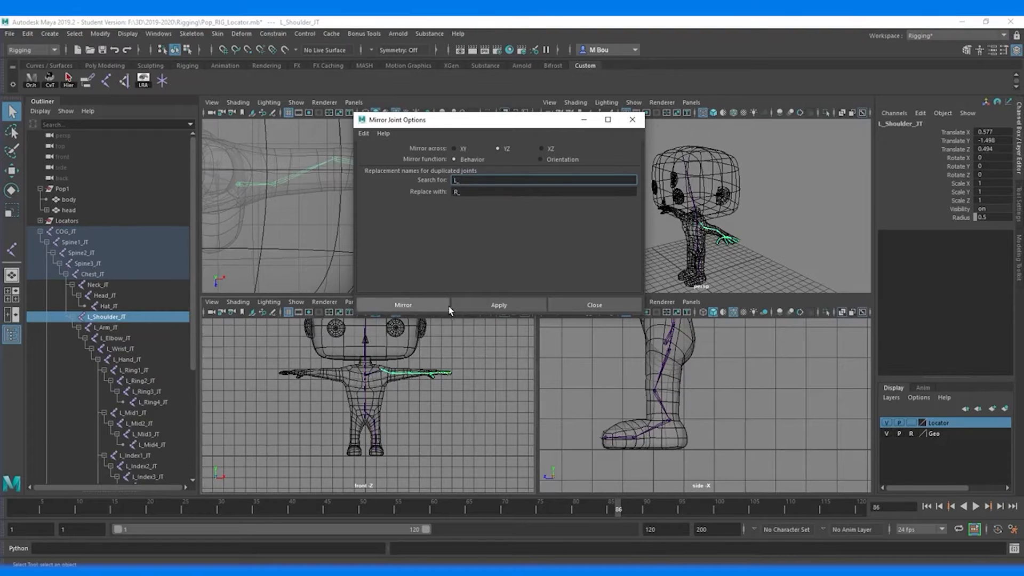
pyautogui.click(481, 307)
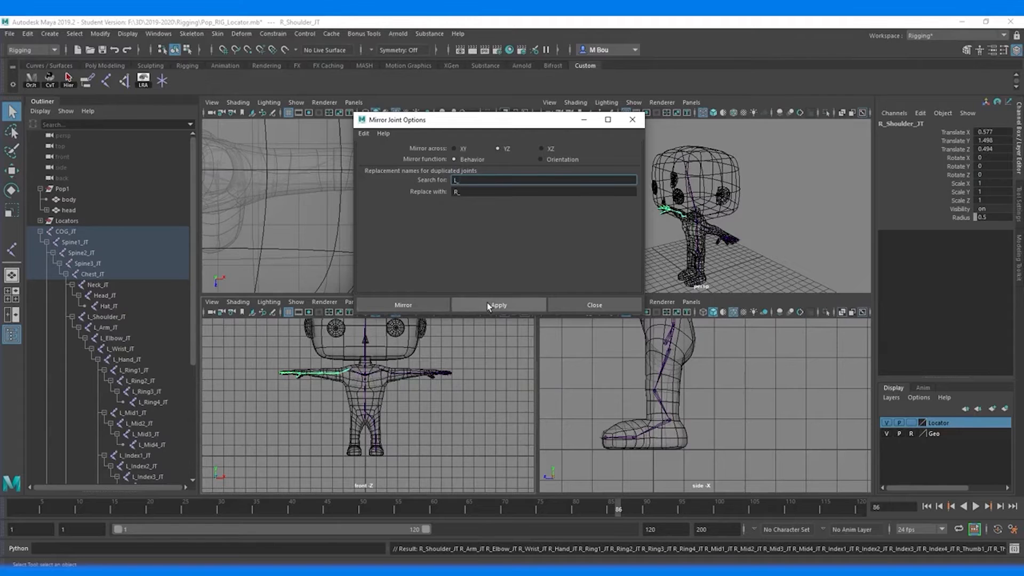
# - Mirror the L_Hip_JT leg chain with the same settings and close the mirror options
pyautogui.click(375, 424)
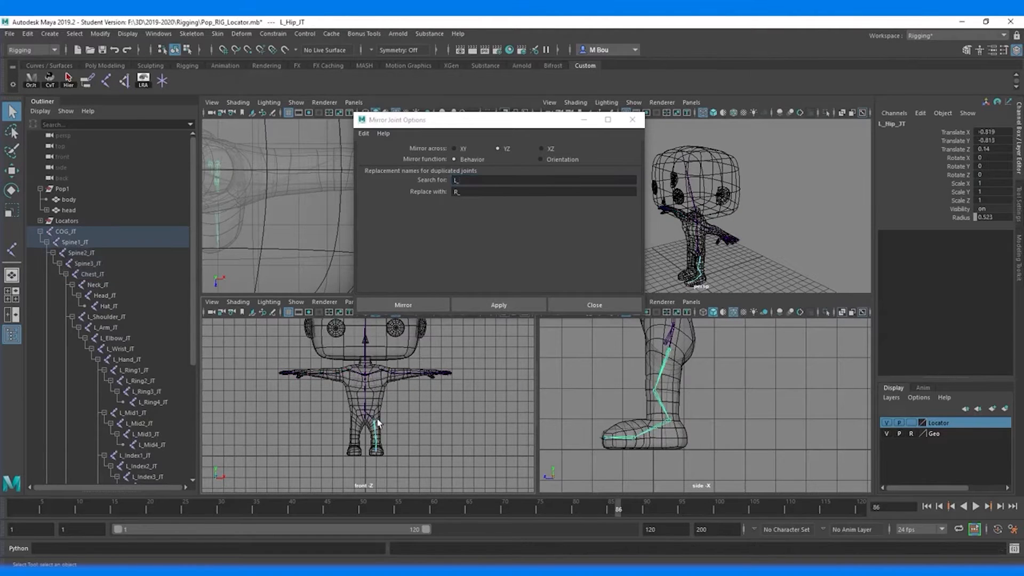
pyautogui.click(479, 309)
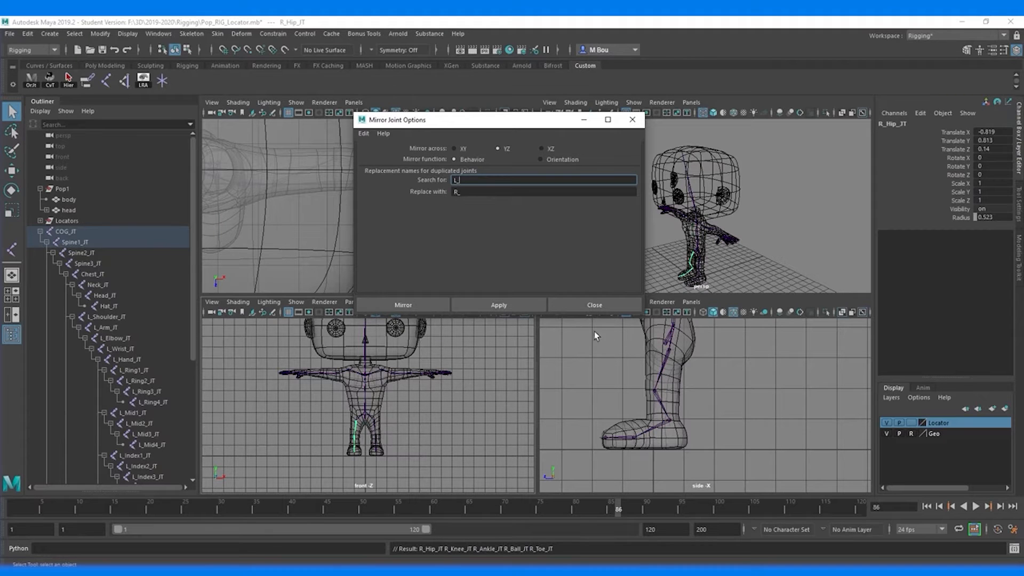
pyautogui.click(631, 120)
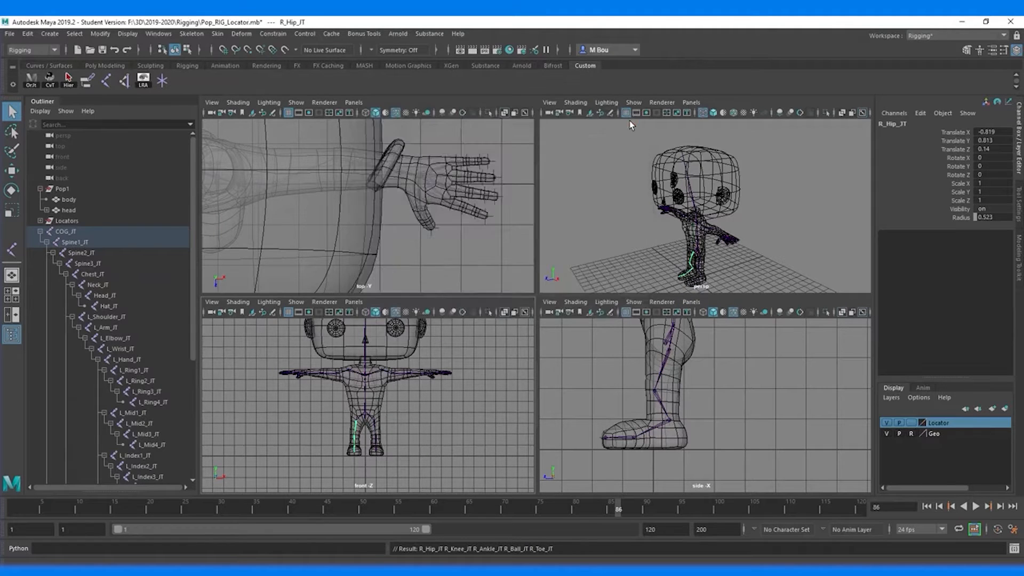
# - Select COG_JT and examine the complete mirrored skeleton from the front, top and perspective views
pyautogui.click(366, 416)
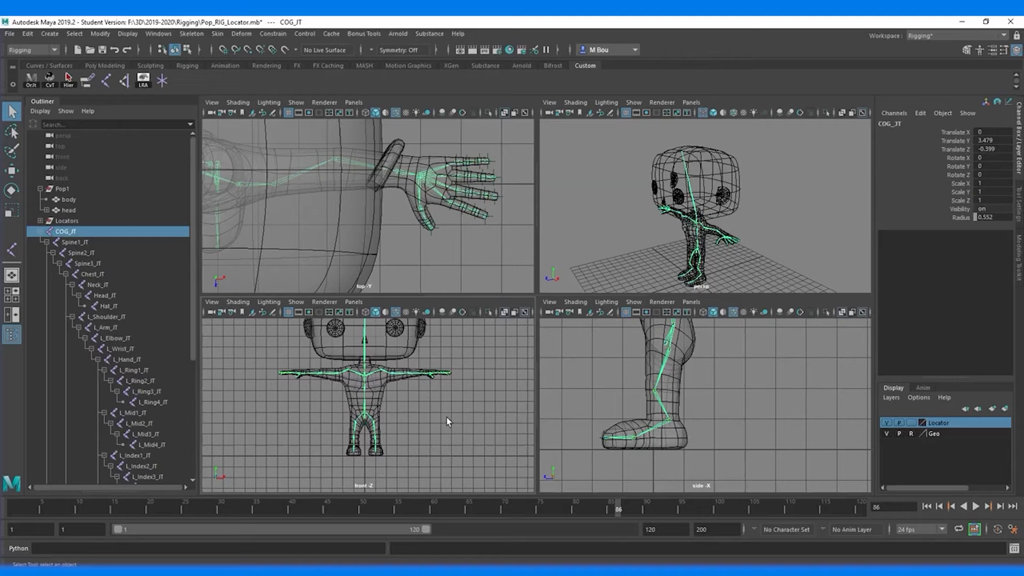
pyautogui.scroll(5, 448, 417)
pyautogui.keyDown('alt'); pyautogui.moveTo(446, 418); pyautogui.dragTo(445, 339, button='middle'); pyautogui.keyUp('alt')
pyautogui.keyDown('alt'); pyautogui.moveTo(459, 376); pyautogui.dragTo(452, 379); pyautogui.keyUp('alt')
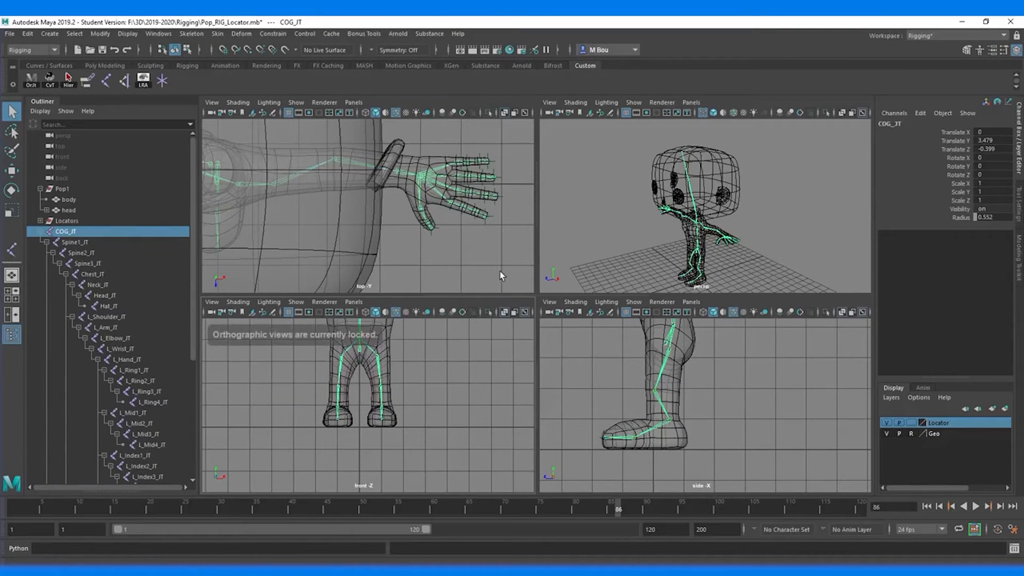
pyautogui.scroll(-6, 392, 252)
pyautogui.keyDown('alt'); pyautogui.moveTo(370, 246); pyautogui.dragTo(453, 242, button='middle'); pyautogui.keyUp('alt')
pyautogui.keyDown('alt'); pyautogui.moveTo(630, 270); pyautogui.dragTo(658, 256, button='middle'); pyautogui.keyUp('alt')
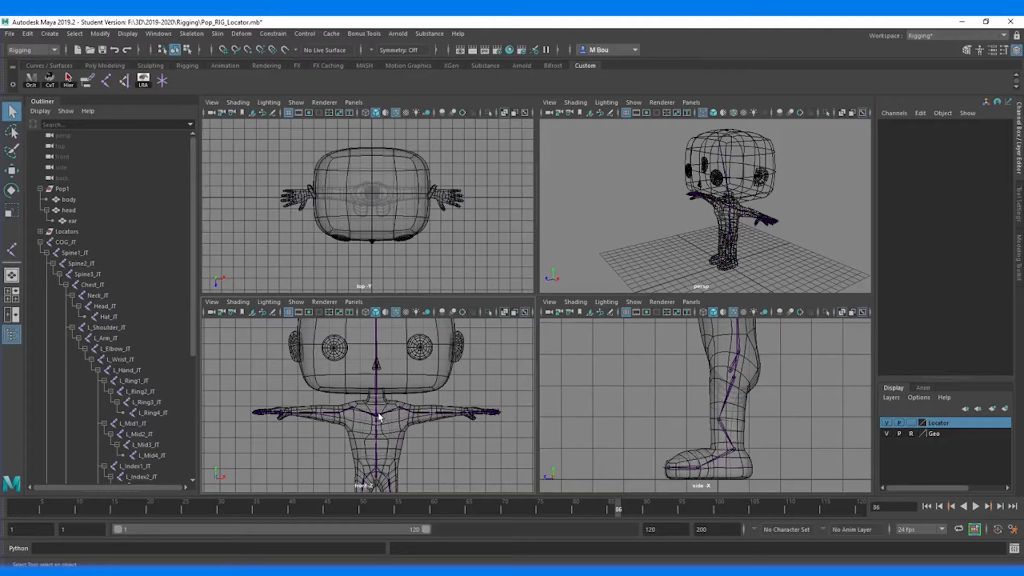
pyautogui.click(376, 479)
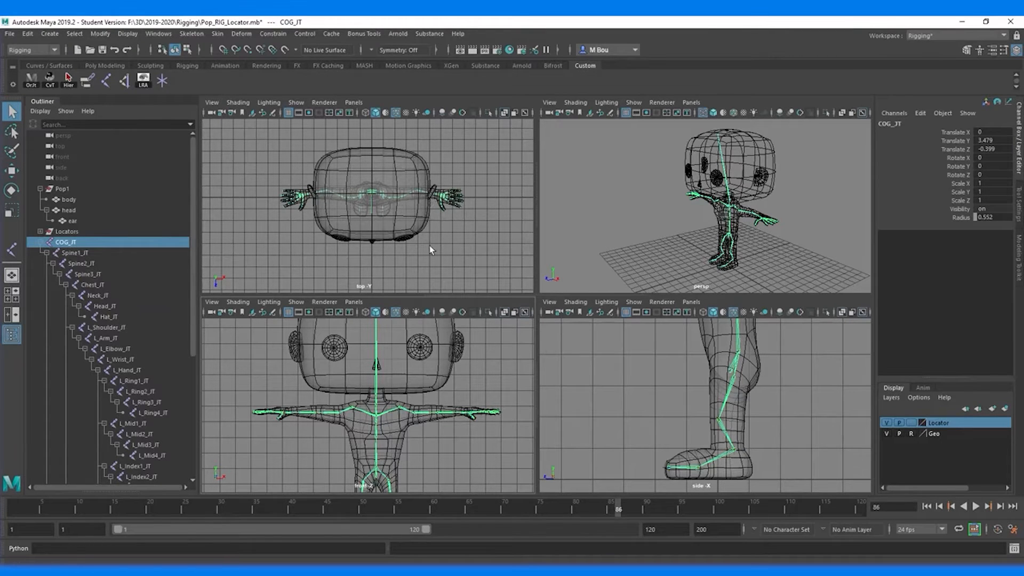
pyautogui.scroll(5, 422, 428)
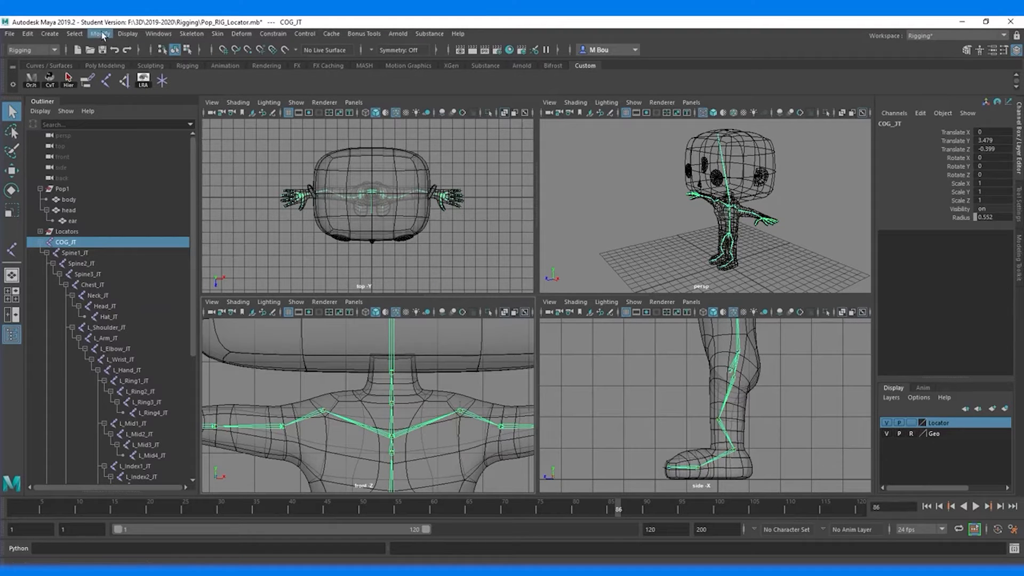
# - Look up the transform display options that include Local Rotation Axes, without applying any of them
pyautogui.click(128, 36)
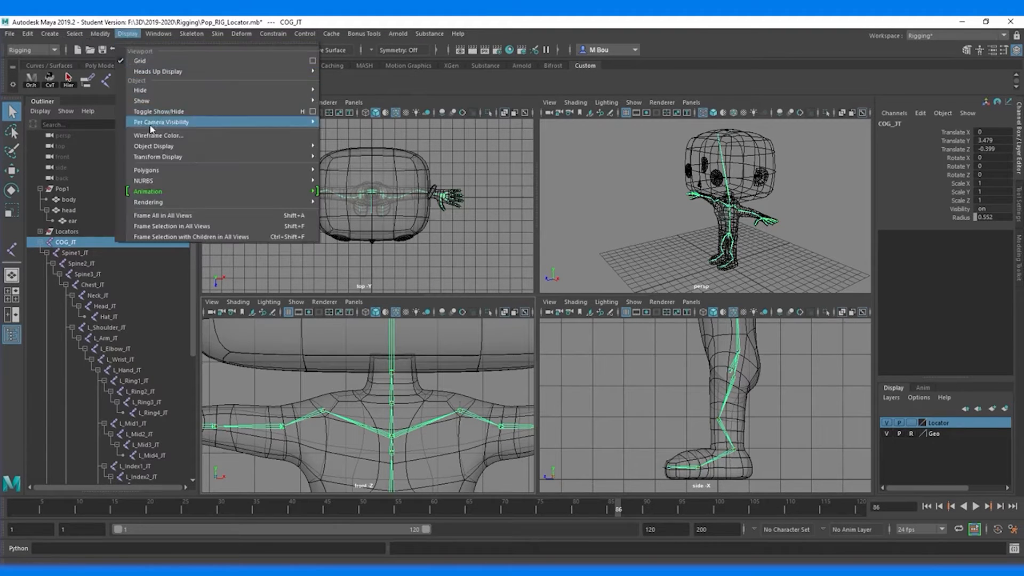
pyautogui.moveTo(139, 145)
pyautogui.moveTo(171, 159)
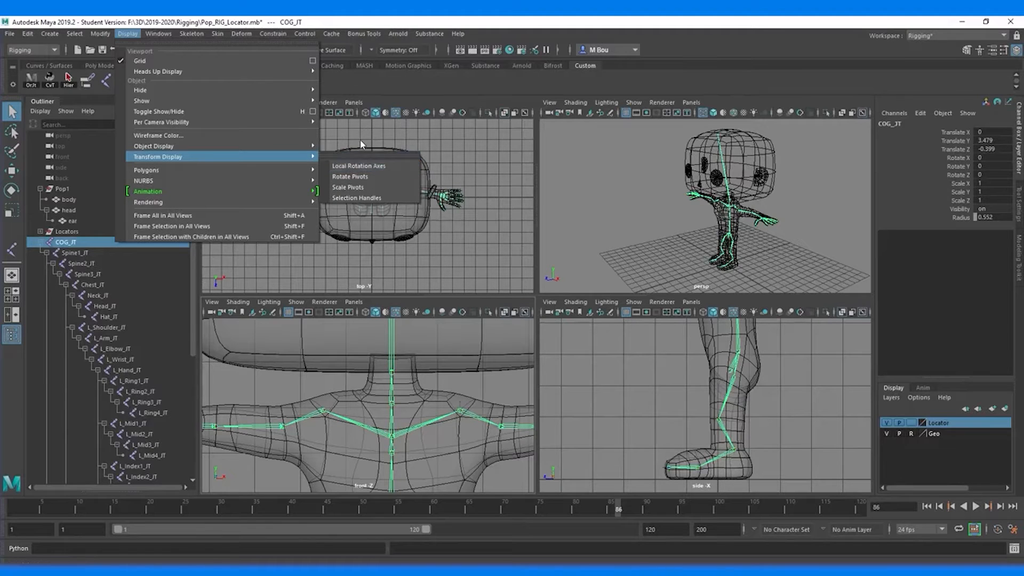
pyautogui.click(349, 127)
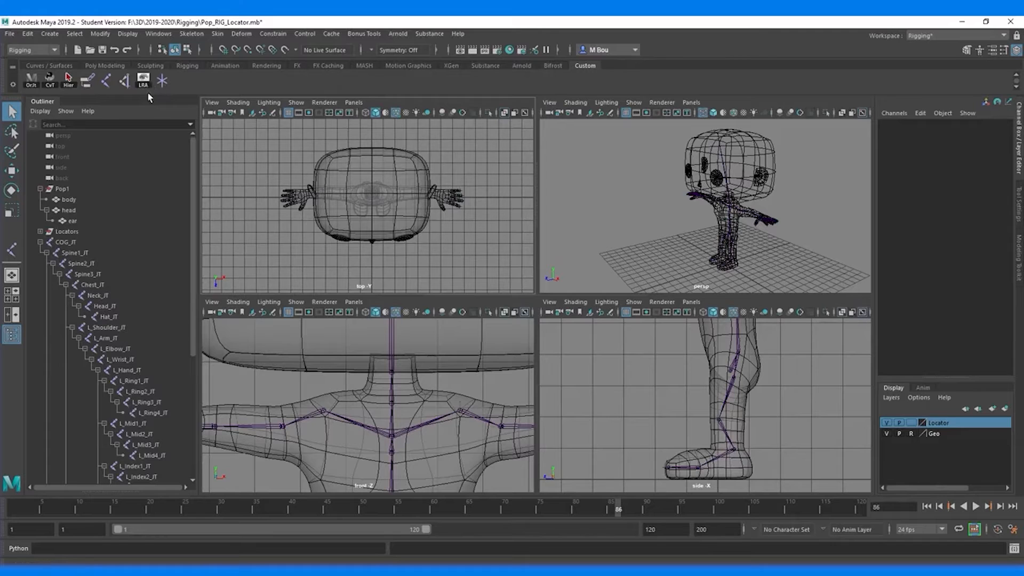
# - Select the COG_JT root joint and extend the selection to its entire hierarchy
pyautogui.scroll(-4, 375, 392)
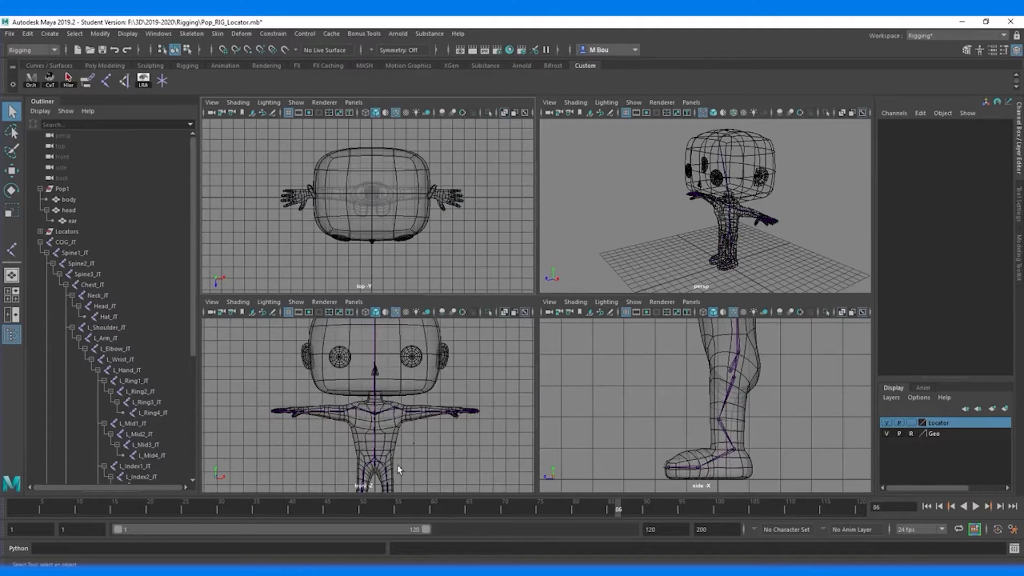
pyautogui.click(376, 469)
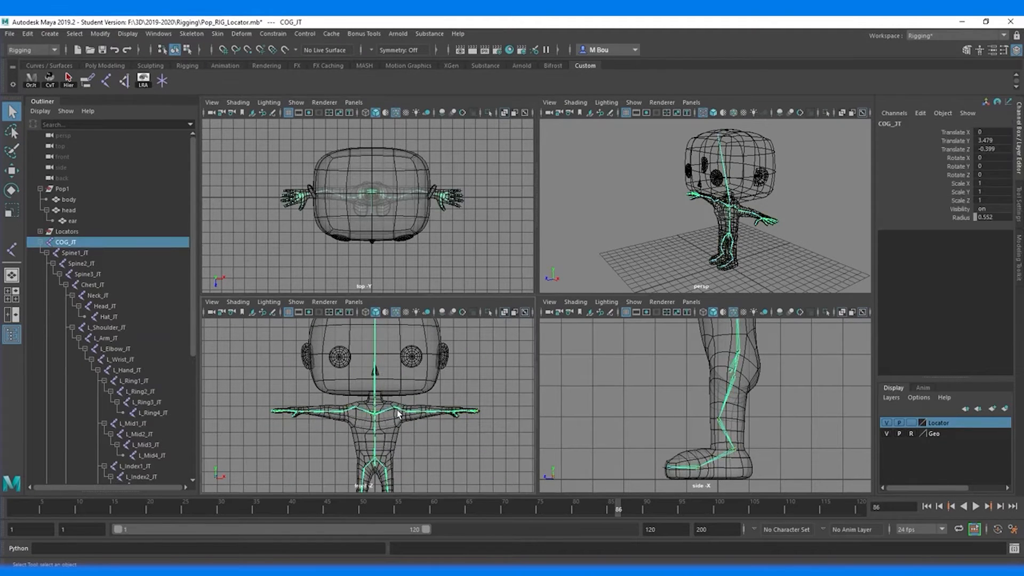
pyautogui.scroll(-5, 397, 414)
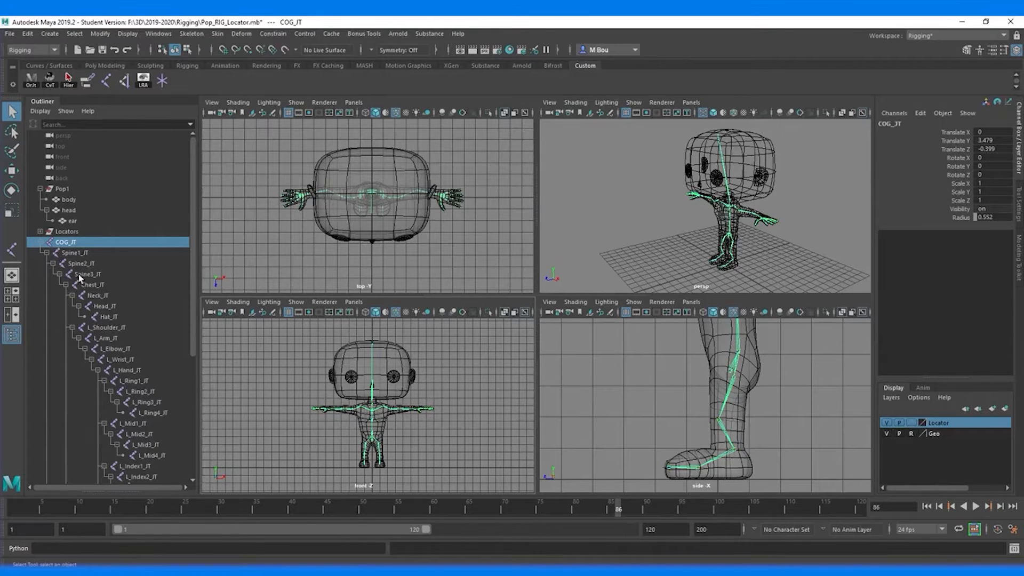
pyautogui.click(73, 34)
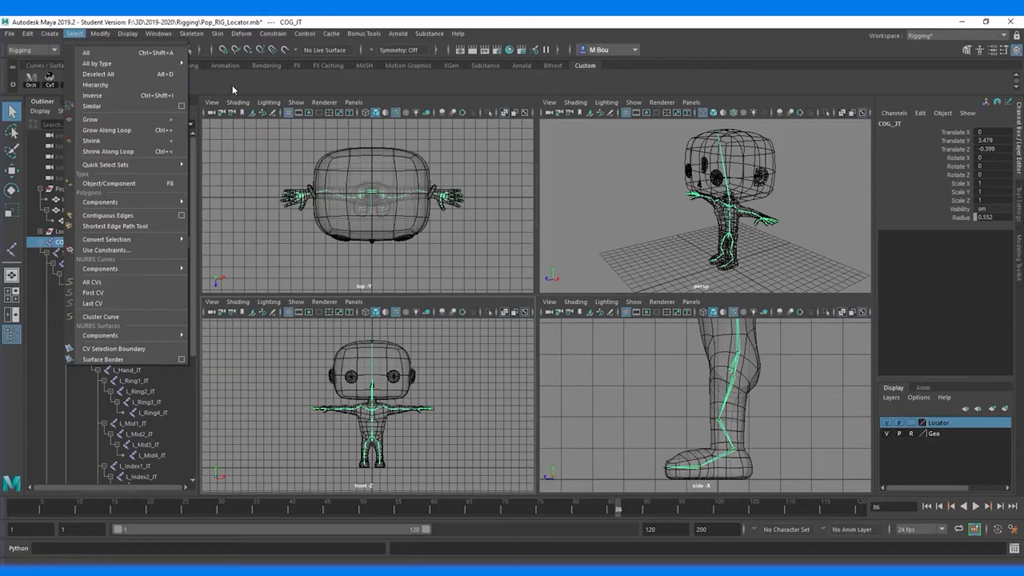
pyautogui.click(95, 84)
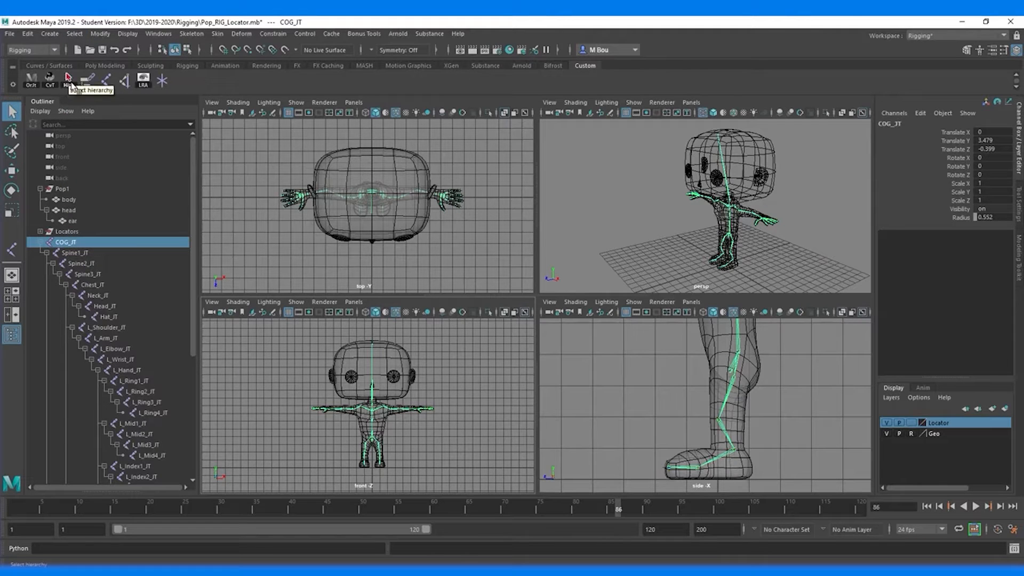
pyautogui.click(69, 79)
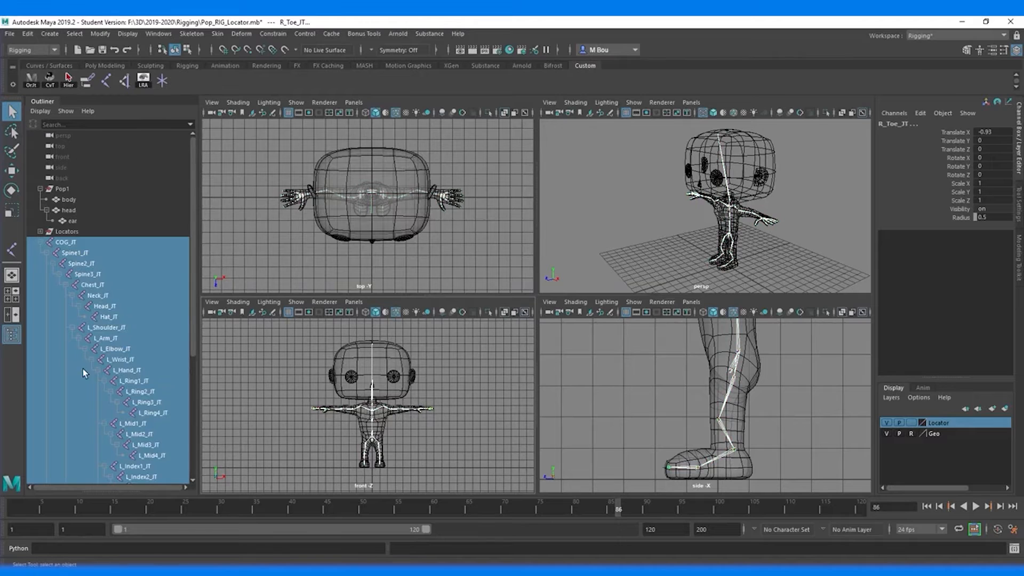
# - Expand the R_Hip_JT chain down to R_Toe_JT in the Outliner and review the complete joint list
pyautogui.scroll(-4, 84, 293)
pyautogui.scroll(-5, 85, 292)
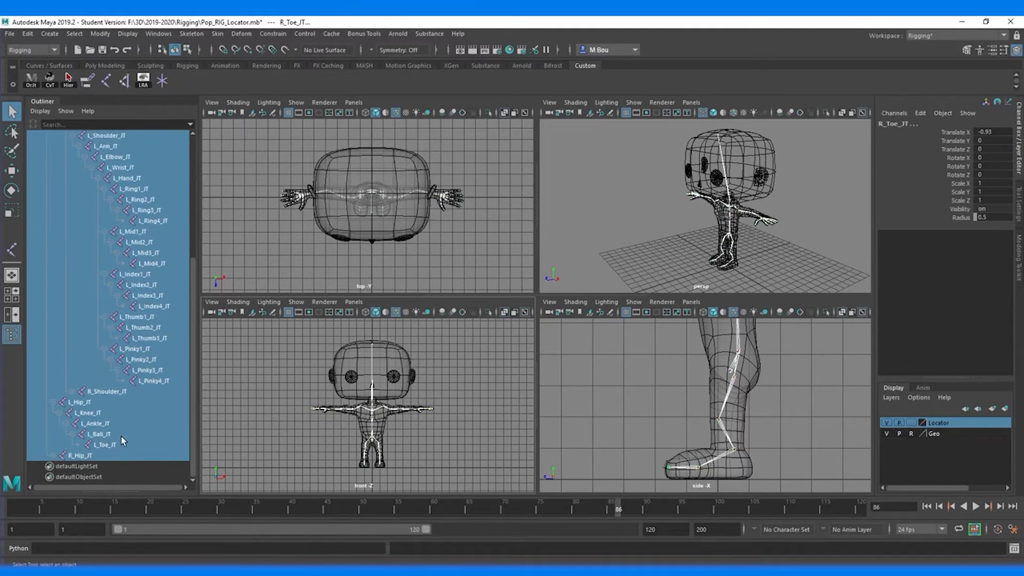
pyautogui.click(54, 455)
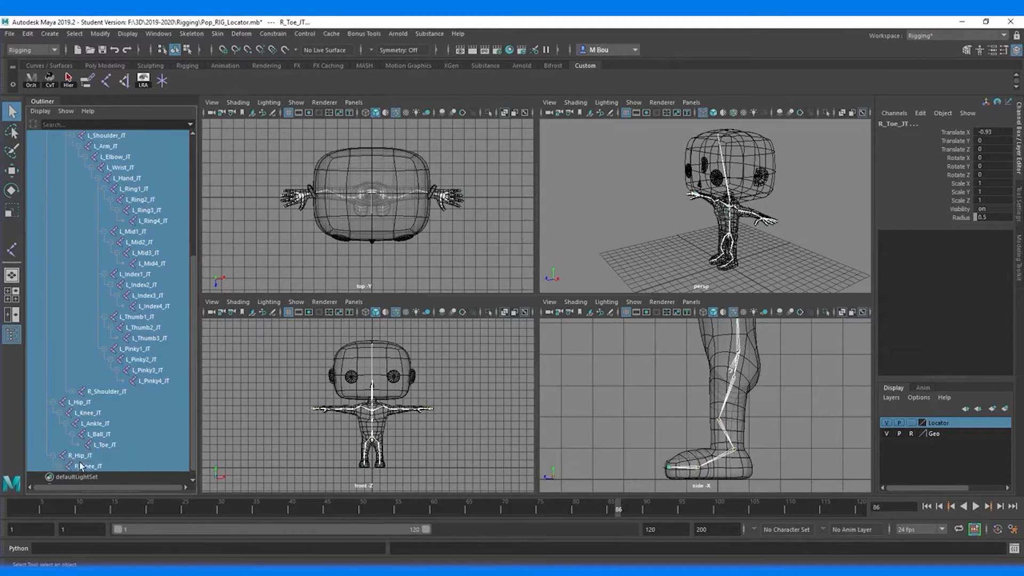
pyautogui.click(62, 466)
pyautogui.click(68, 477)
pyautogui.scroll(-2, 77, 460)
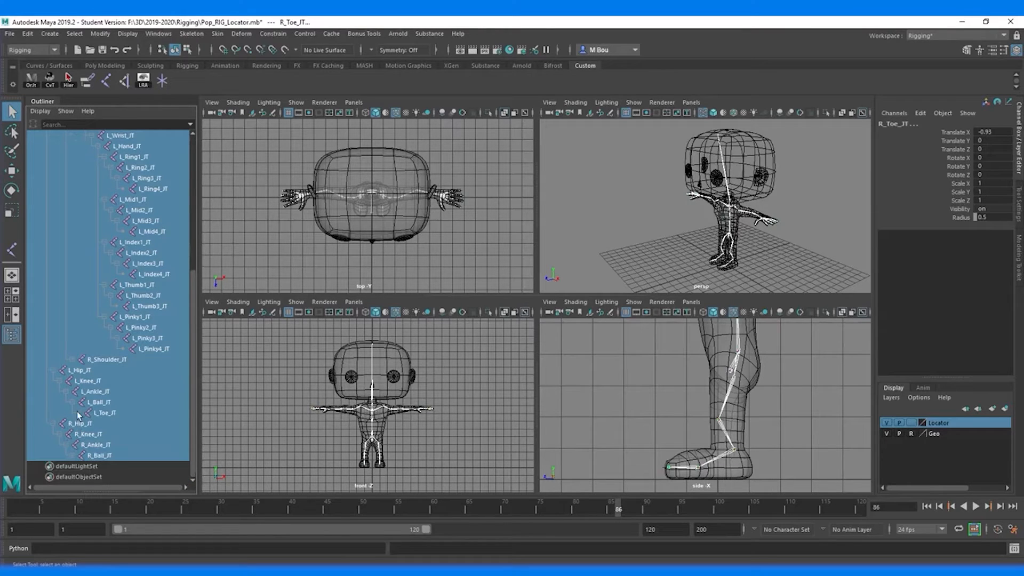
pyautogui.click(74, 457)
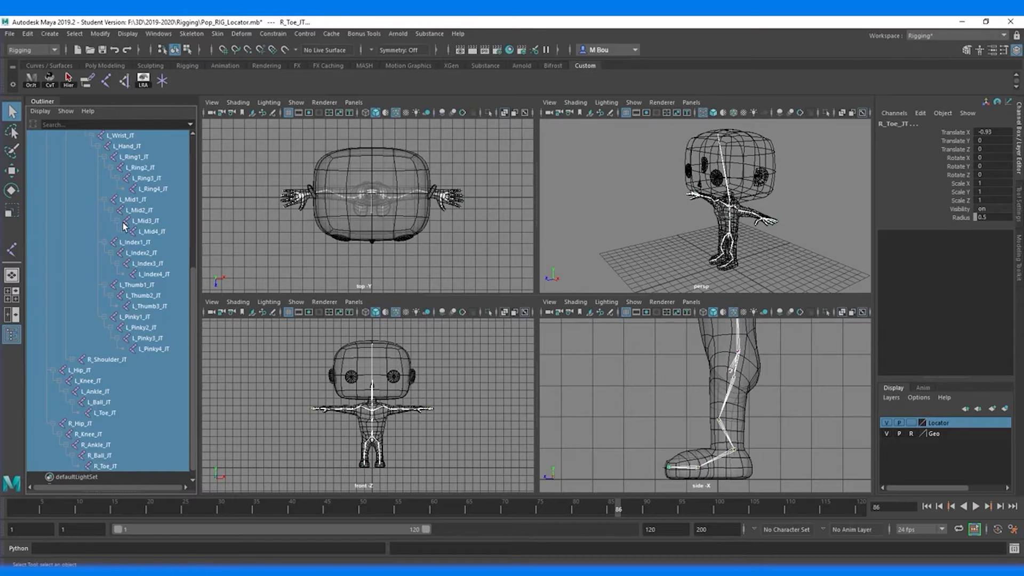
pyautogui.scroll(7, 123, 224)
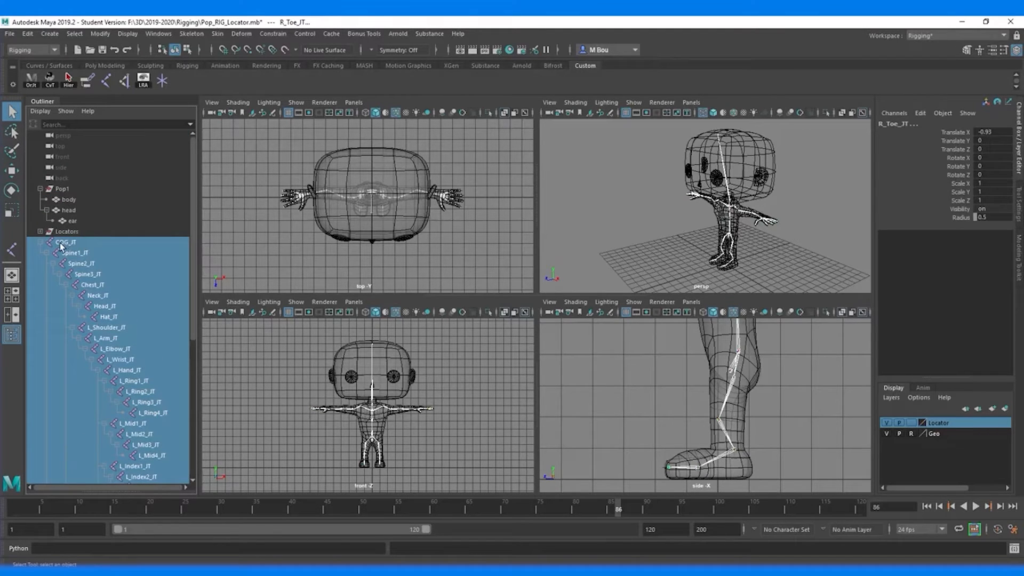
# - Examine the local rotation axes of the whole skeleton in all four views and hide them again
pyautogui.click(143, 80)
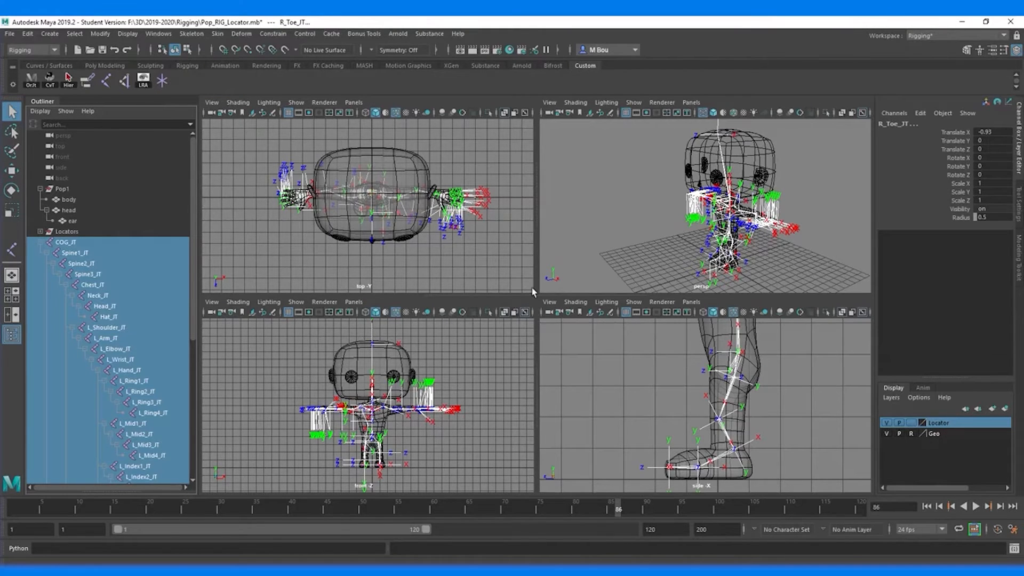
pyautogui.scroll(5, 455, 263)
pyautogui.keyDown('alt'); pyautogui.moveTo(473, 250); pyautogui.dragTo(471, 249); pyautogui.keyUp('alt')
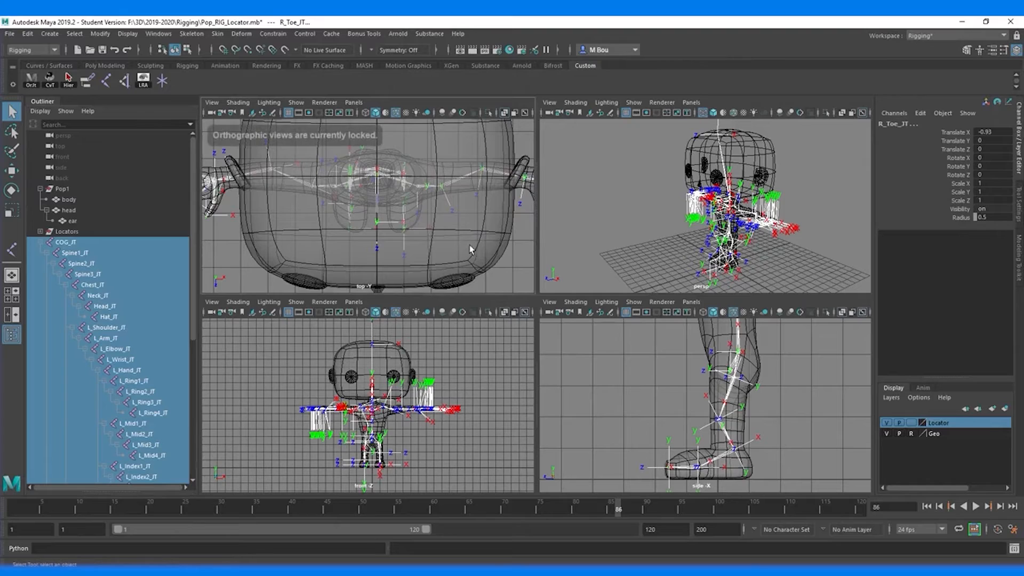
pyautogui.keyDown('alt'); pyautogui.moveTo(676, 244); pyautogui.dragTo(715, 261); pyautogui.keyUp('alt')
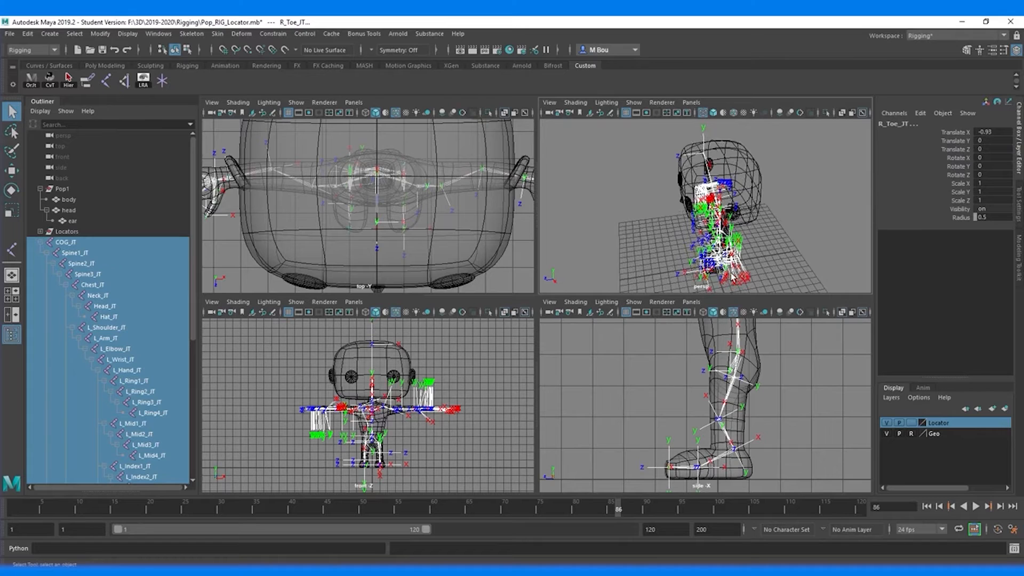
pyautogui.keyDown('alt'); pyautogui.moveTo(459, 401); pyautogui.dragTo(451, 397, button='middle'); pyautogui.keyUp('alt')
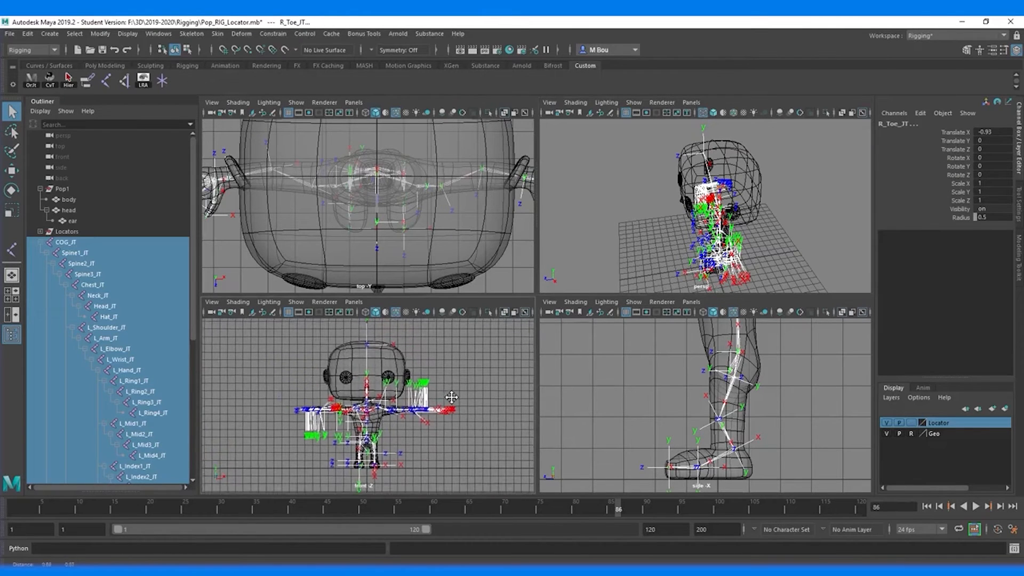
pyautogui.scroll(5, 420, 435)
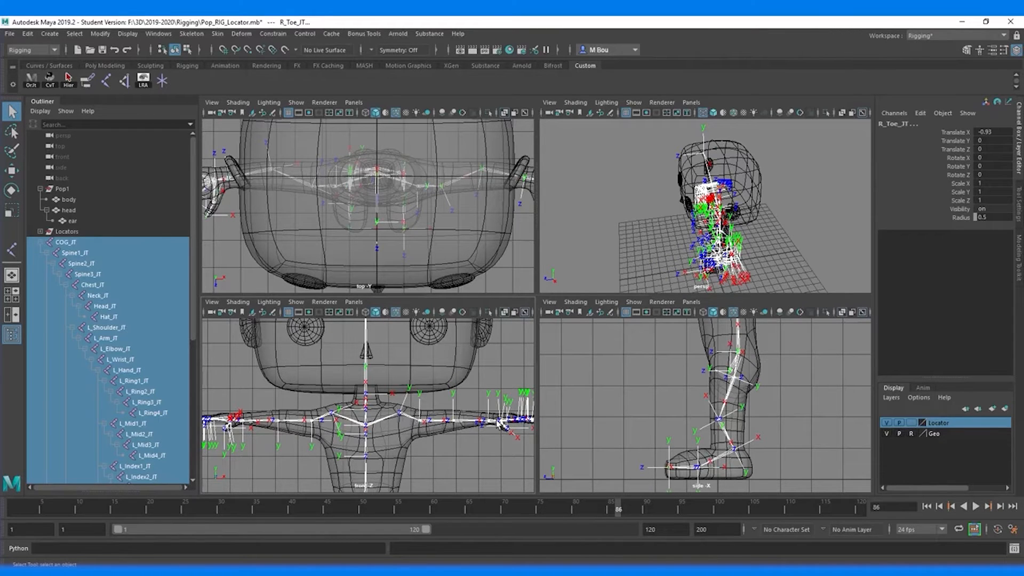
pyautogui.keyDown('alt'); pyautogui.moveTo(437, 453); pyautogui.dragTo(409, 412, button='middle'); pyautogui.keyUp('alt')
pyautogui.keyDown('alt'); pyautogui.moveTo(411, 371); pyautogui.dragTo(394, 390); pyautogui.keyUp('alt')
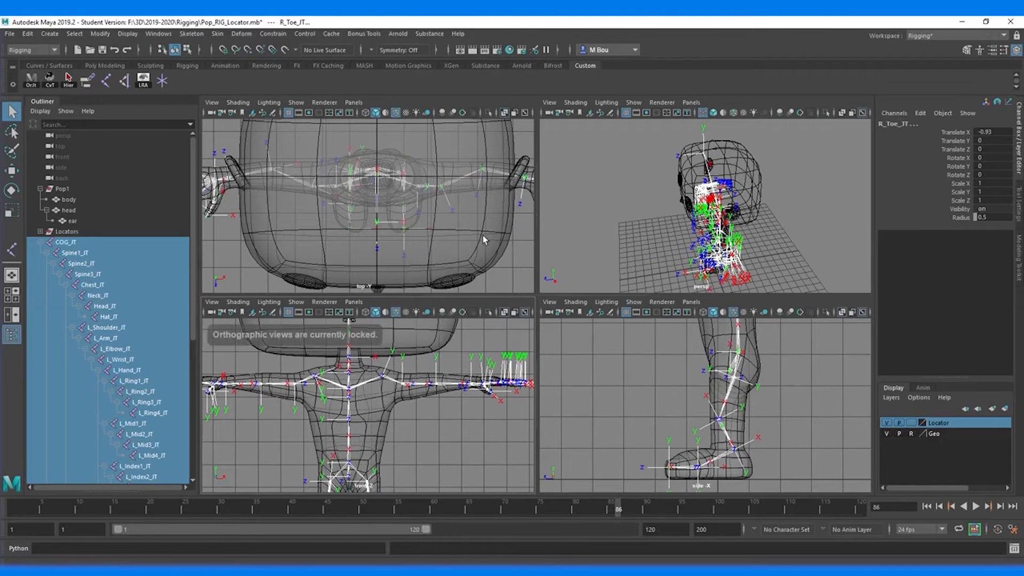
pyautogui.keyDown('alt'); pyautogui.moveTo(743, 376); pyautogui.dragTo(674, 447, button='middle'); pyautogui.keyUp('alt')
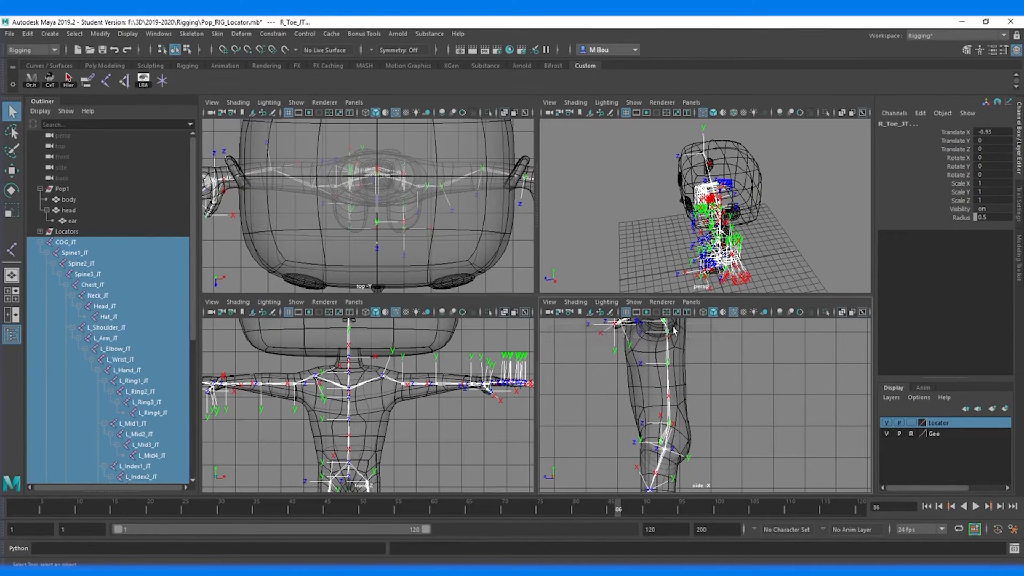
pyautogui.keyDown('alt'); pyautogui.moveTo(712, 417); pyautogui.dragTo(675, 425, button='middle'); pyautogui.keyUp('alt')
pyautogui.keyDown('alt'); pyautogui.moveTo(794, 235); pyautogui.dragTo(725, 240); pyautogui.keyUp('alt')
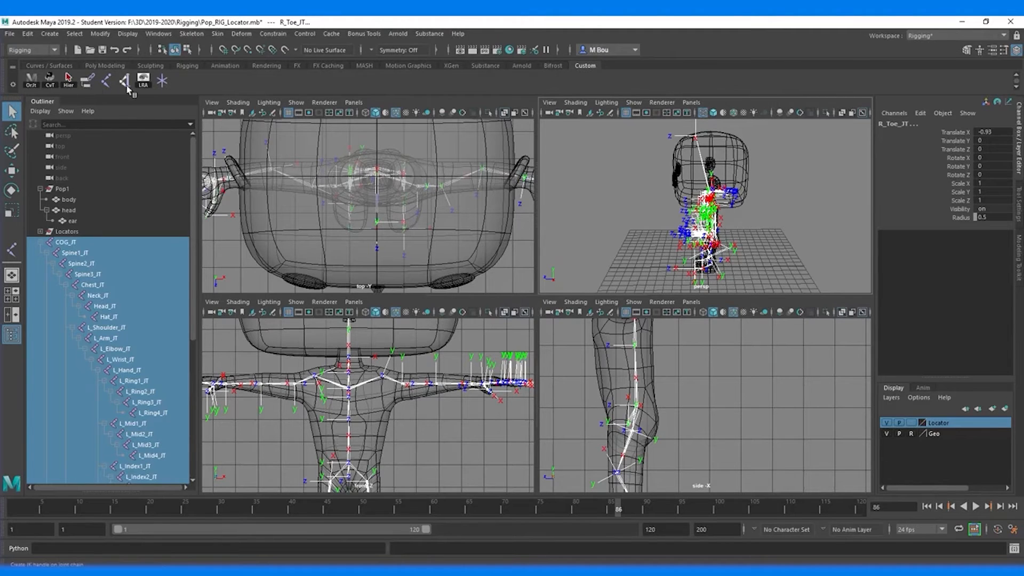
pyautogui.click(143, 81)
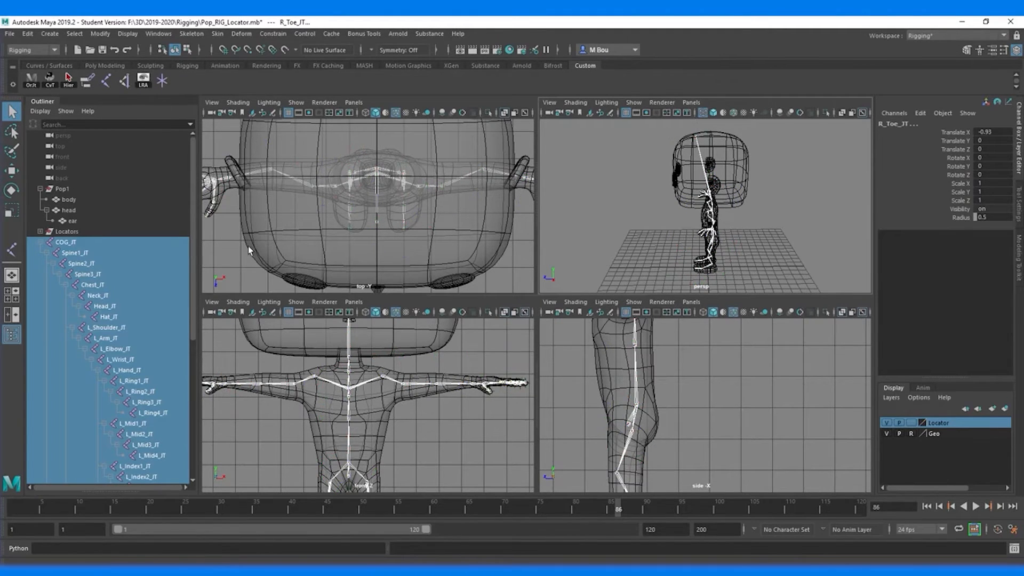
# - Select the entire L_Shoulder_JT hierarchy and display its local rotation axes
pyautogui.click(386, 379)
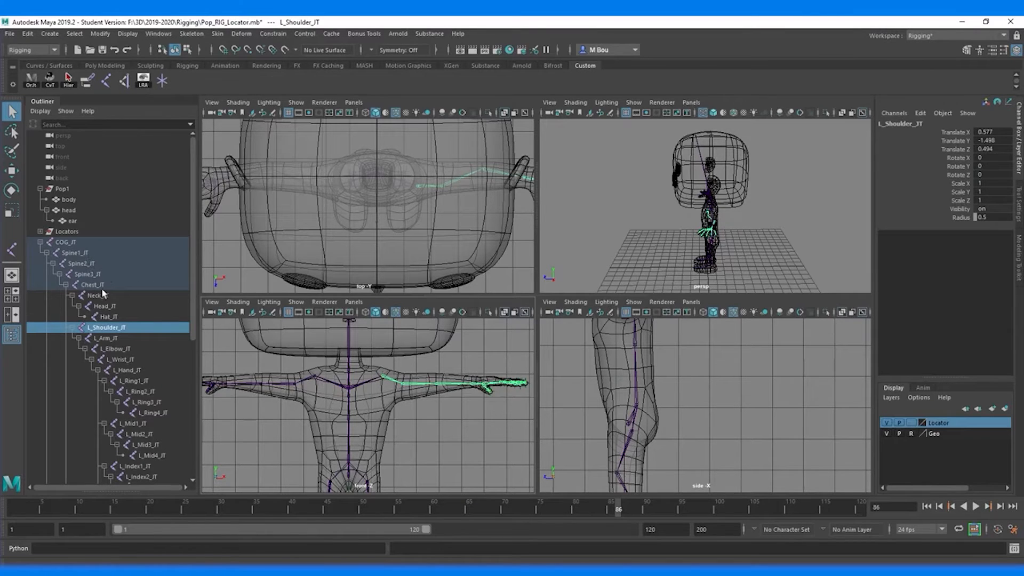
pyautogui.click(68, 81)
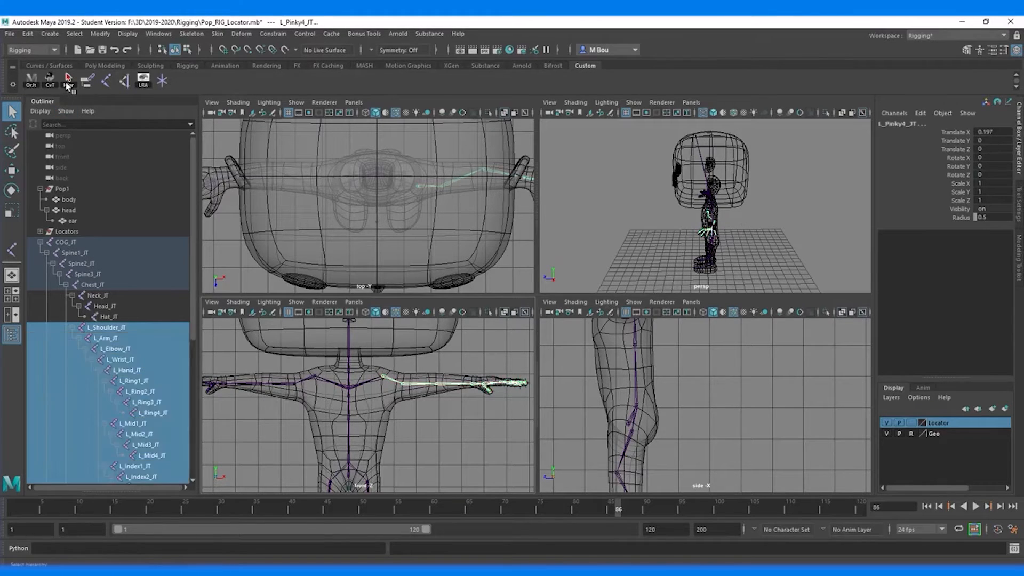
pyautogui.click(143, 81)
pyautogui.keyDown('alt'); pyautogui.moveTo(482, 394); pyautogui.dragTo(475, 389); pyautogui.keyUp('alt')
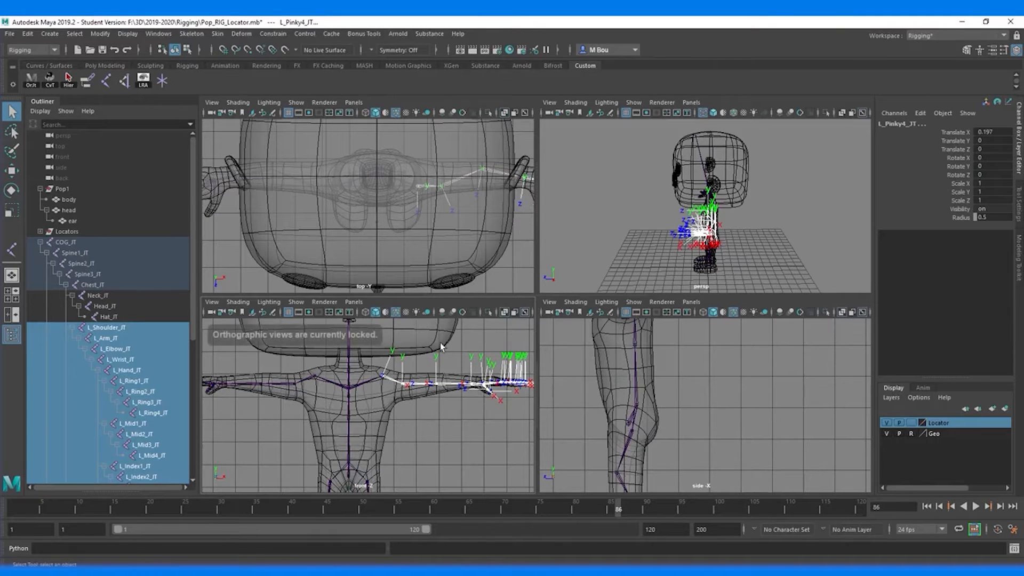
# - Orient the selected left arm joints with cometJointOrient, using aim axis X, up axis Y and world up direction 1, 0, 0
pyautogui.click(29, 80)
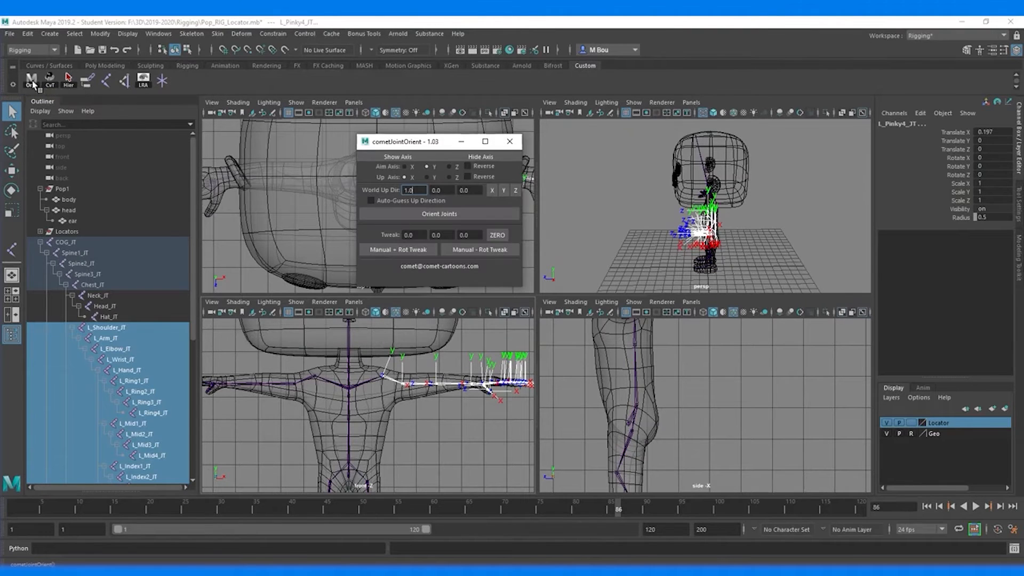
pyautogui.moveTo(397, 142); pyautogui.dragTo(589, 139)
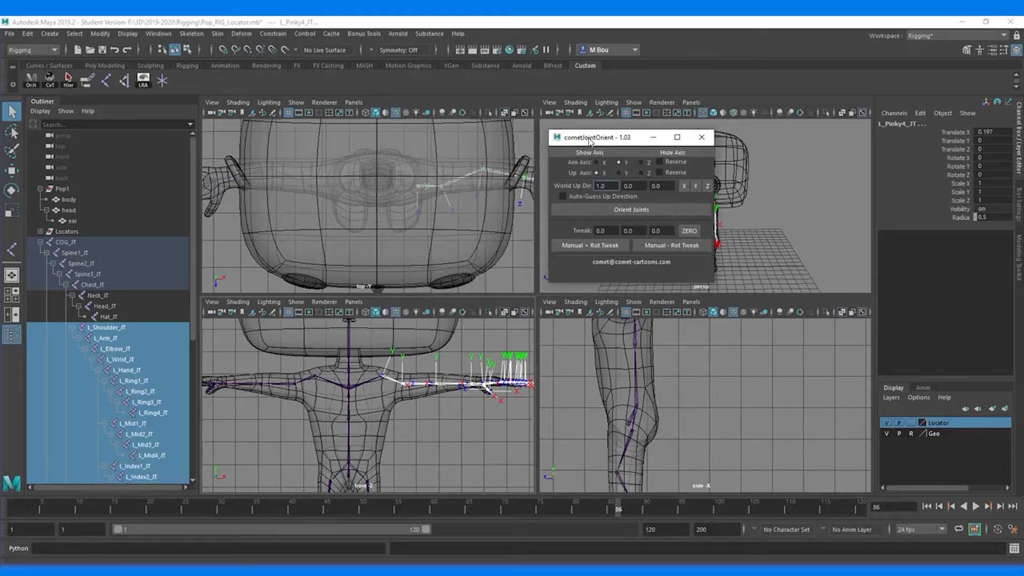
pyautogui.click(618, 173)
pyautogui.click(627, 211)
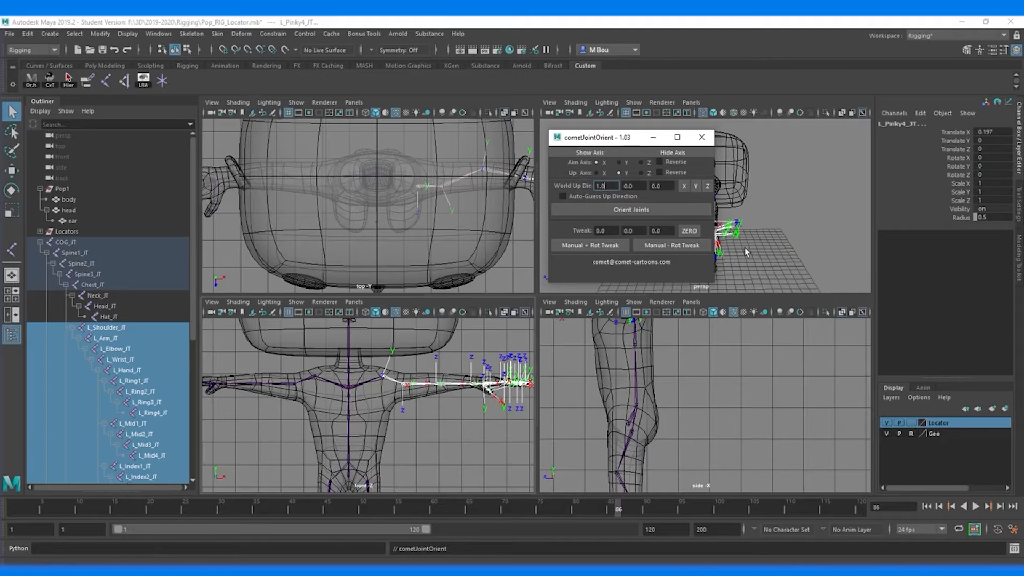
pyautogui.moveTo(629, 137); pyautogui.dragTo(342, 114)
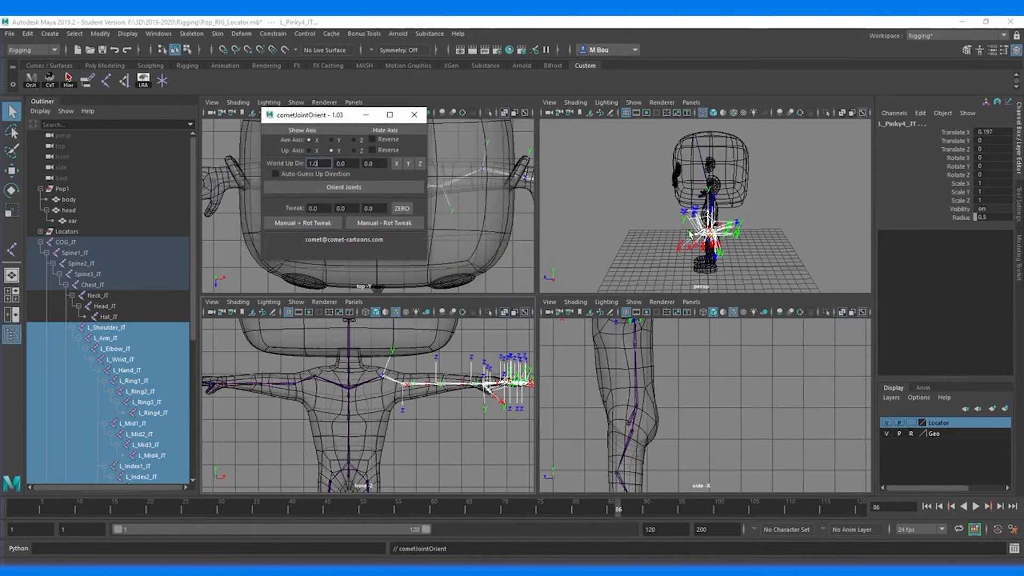
# - Examine the axis directions along the left fingers, arm and shoulder joints from several perspective angles
pyautogui.scroll(7, 689, 230)
pyautogui.moveTo(669, 226)
pyautogui.keyDown('alt'); pyautogui.mouseDown()
pyautogui.moveTo(693, 228)
pyautogui.moveTo(672, 219)
pyautogui.moveTo(639, 248)
pyautogui.moveTo(647, 208)
pyautogui.moveTo(667, 210)
pyautogui.mouseUp(); pyautogui.keyUp('alt')
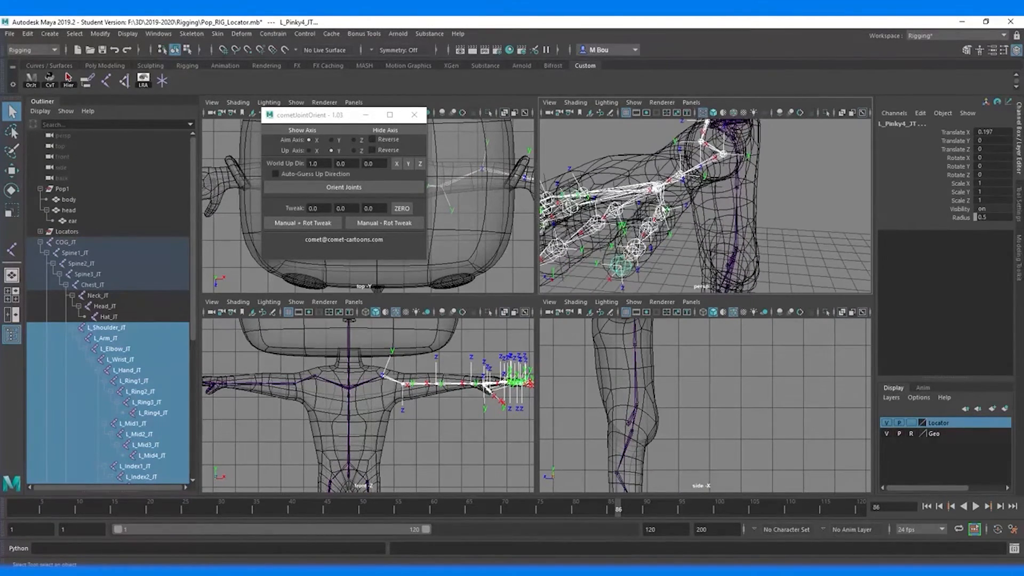
pyautogui.keyDown('alt'); pyautogui.moveTo(592, 249); pyautogui.dragTo(678, 221); pyautogui.keyUp('alt')
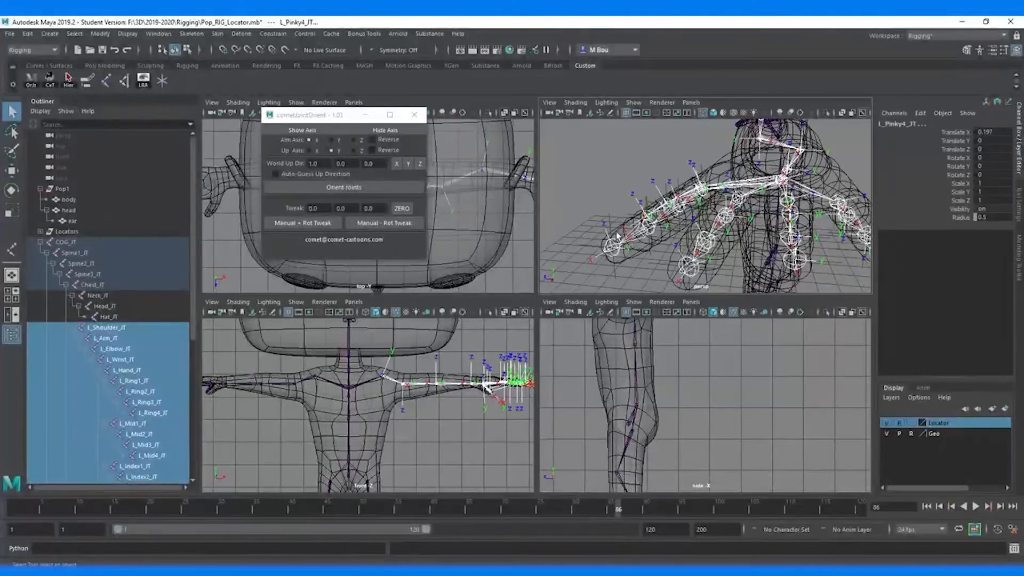
pyautogui.keyDown('alt'); pyautogui.moveTo(673, 231); pyautogui.dragTo(673, 221, button='middle'); pyautogui.keyUp('alt')
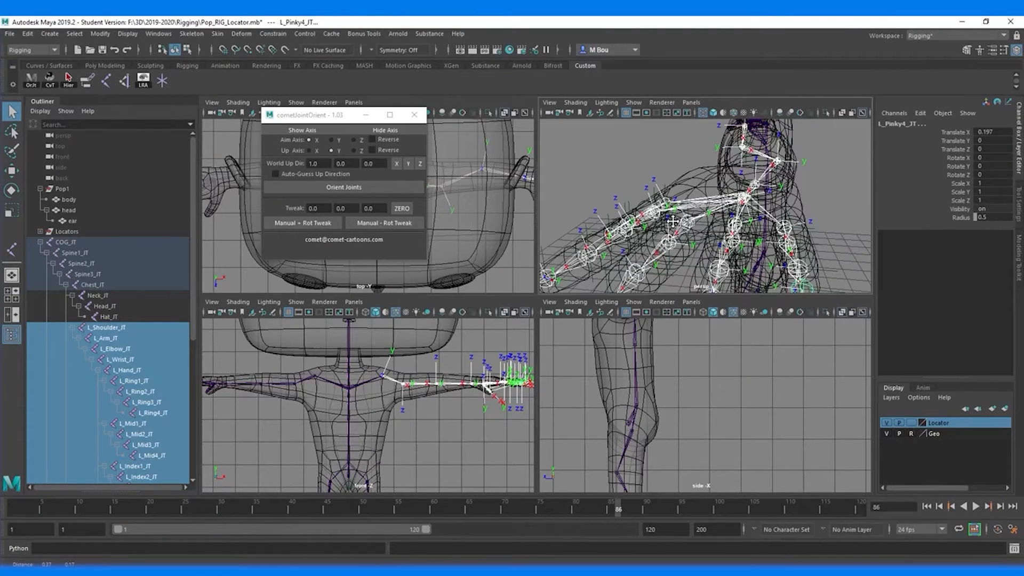
pyautogui.keyDown('alt'); pyautogui.moveTo(609, 251); pyautogui.dragTo(617, 251); pyautogui.keyUp('alt')
pyautogui.keyDown('alt'); pyautogui.moveTo(761, 249); pyautogui.dragTo(710, 259); pyautogui.keyUp('alt')
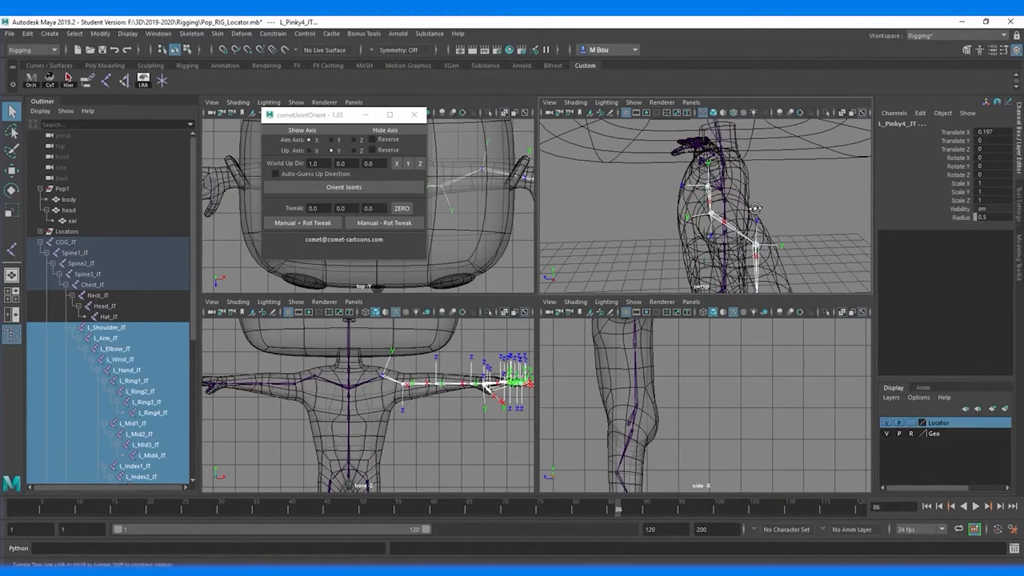
pyautogui.keyDown('alt'); pyautogui.moveTo(756, 209); pyautogui.dragTo(741, 207); pyautogui.keyUp('alt')
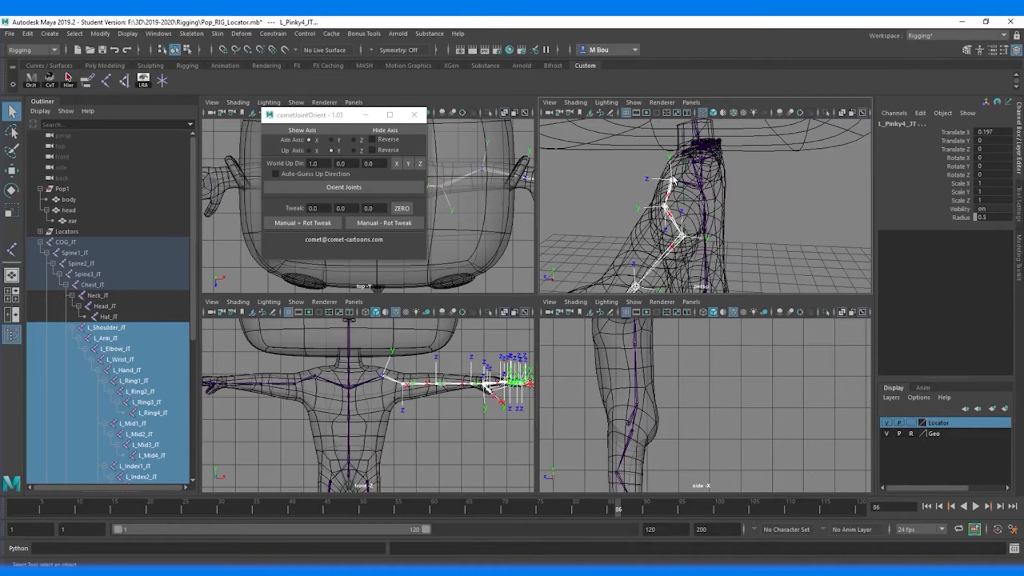
pyautogui.keyDown('alt'); pyautogui.moveTo(671, 199); pyautogui.dragTo(675, 195); pyautogui.keyUp('alt')
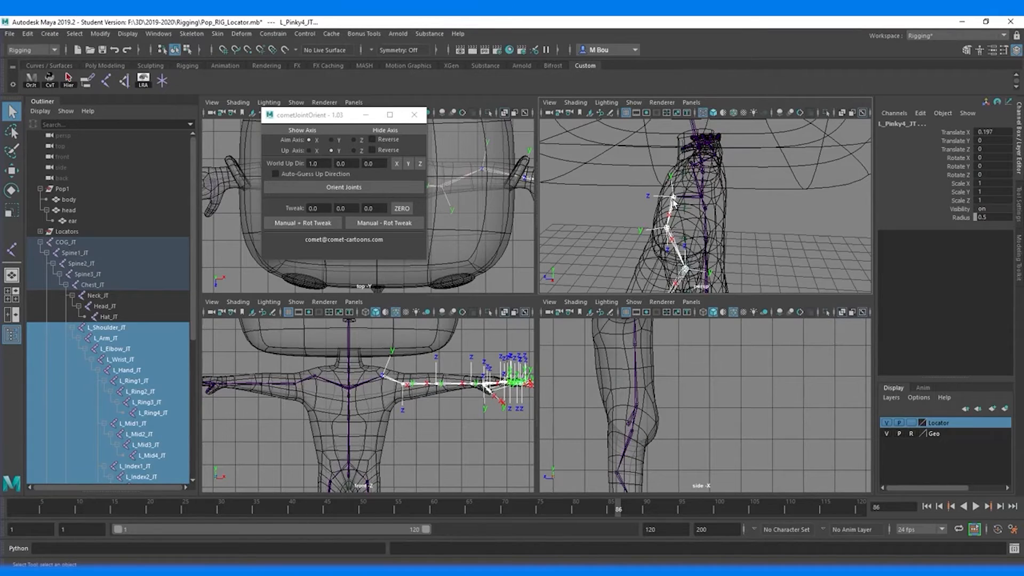
pyautogui.keyDown('alt'); pyautogui.moveTo(688, 209); pyautogui.dragTo(678, 207); pyautogui.keyUp('alt')
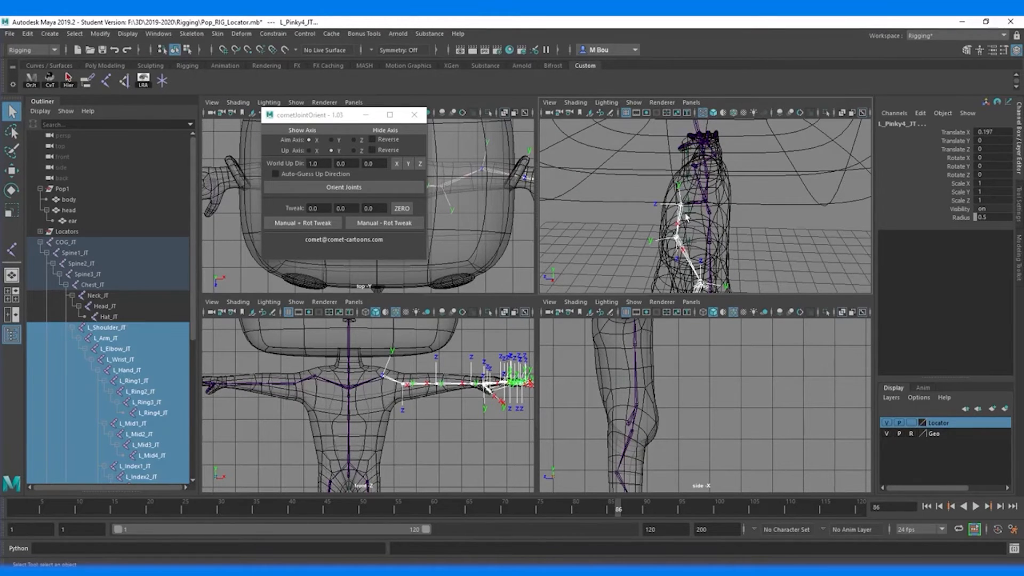
# - Set the X tweak to 90 and rotate the axes of the selected left arm joints by one net positive tweak
pyautogui.click(314, 208)
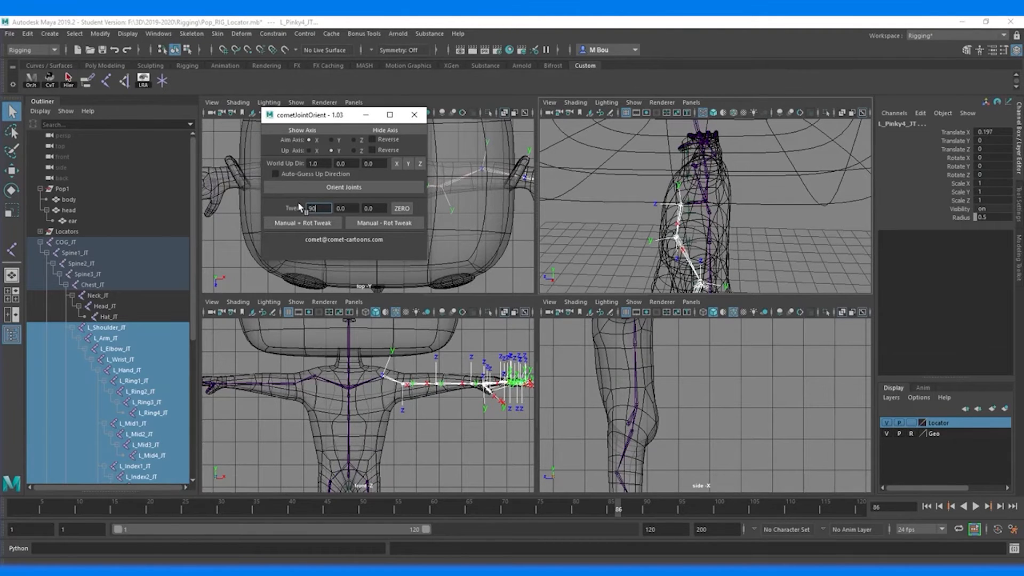
pyautogui.click(382, 224)
pyautogui.click(320, 222)
pyautogui.click(320, 223)
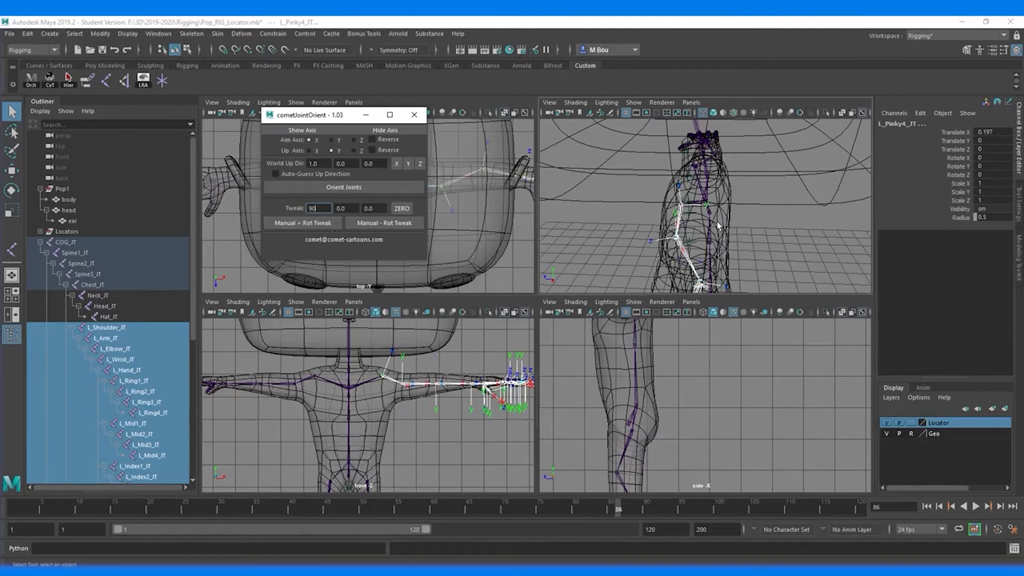
# - Apply a positive 90-degree X rotation tweak to L_Arm_JT and a negative one to L_Elbow_JT
pyautogui.keyDown('alt'); pyautogui.moveTo(717, 216); pyautogui.dragTo(641, 223); pyautogui.keyUp('alt')
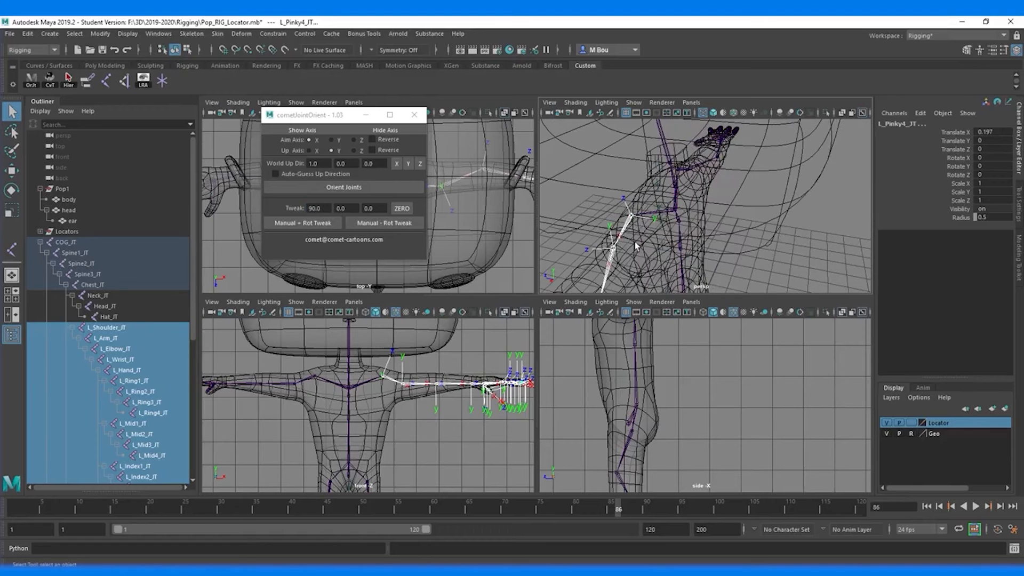
pyautogui.click(615, 249)
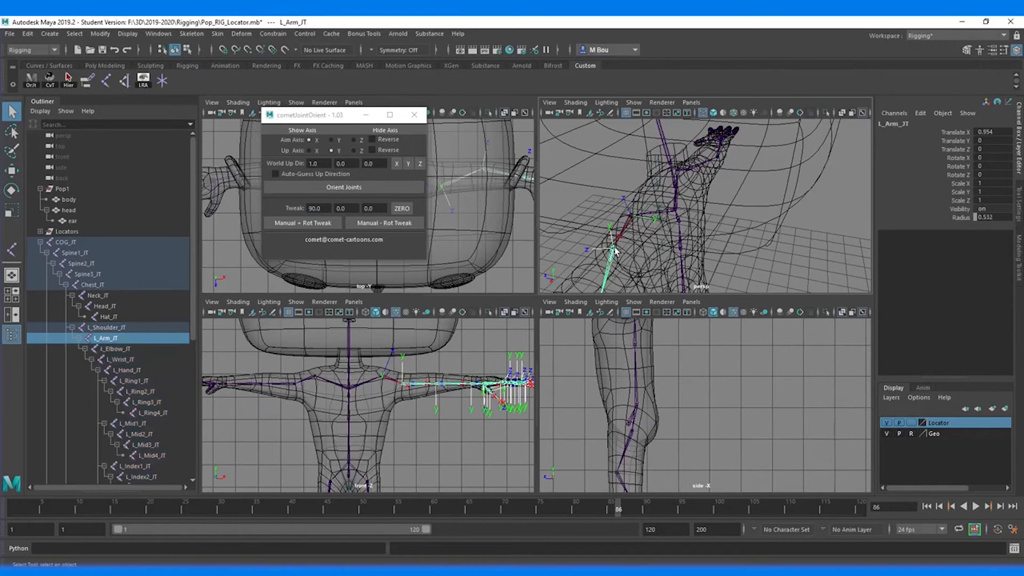
pyautogui.click(305, 228)
pyautogui.keyDown('alt'); pyautogui.moveTo(564, 228); pyautogui.dragTo(561, 203); pyautogui.keyUp('alt')
pyautogui.click(588, 231)
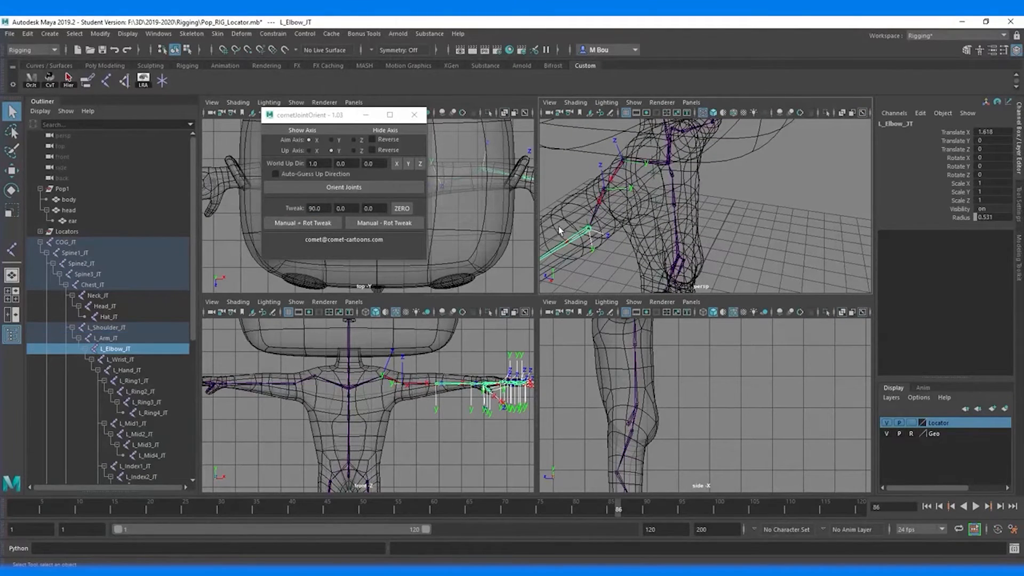
pyautogui.click(393, 223)
# - Apply a negative 90-degree X rotation tweak to the axes of L_Wrist_JT
pyautogui.keyDown('alt'); pyautogui.moveTo(572, 248); pyautogui.dragTo(624, 235, button='middle'); pyautogui.keyUp('alt')
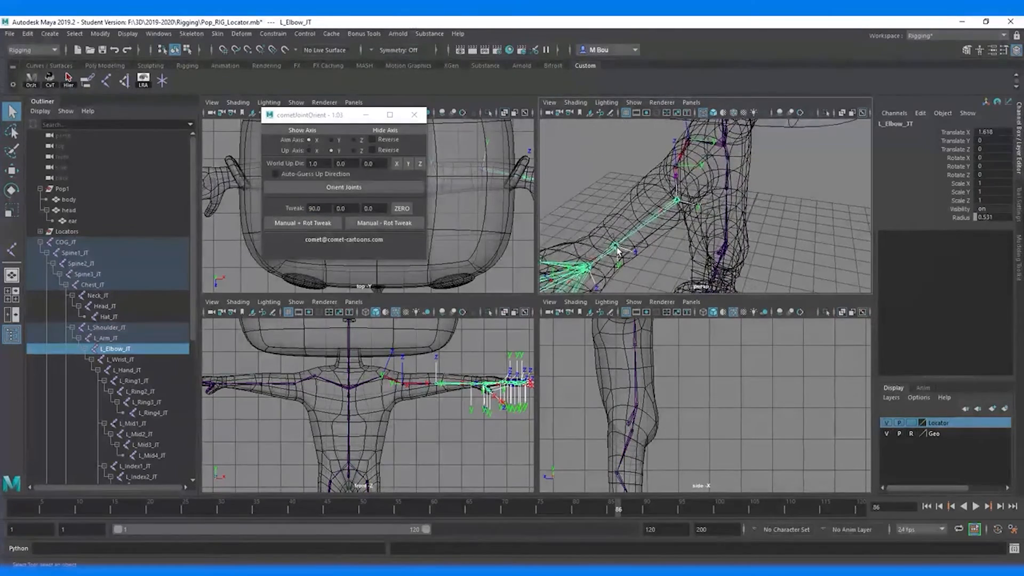
pyautogui.click(616, 248)
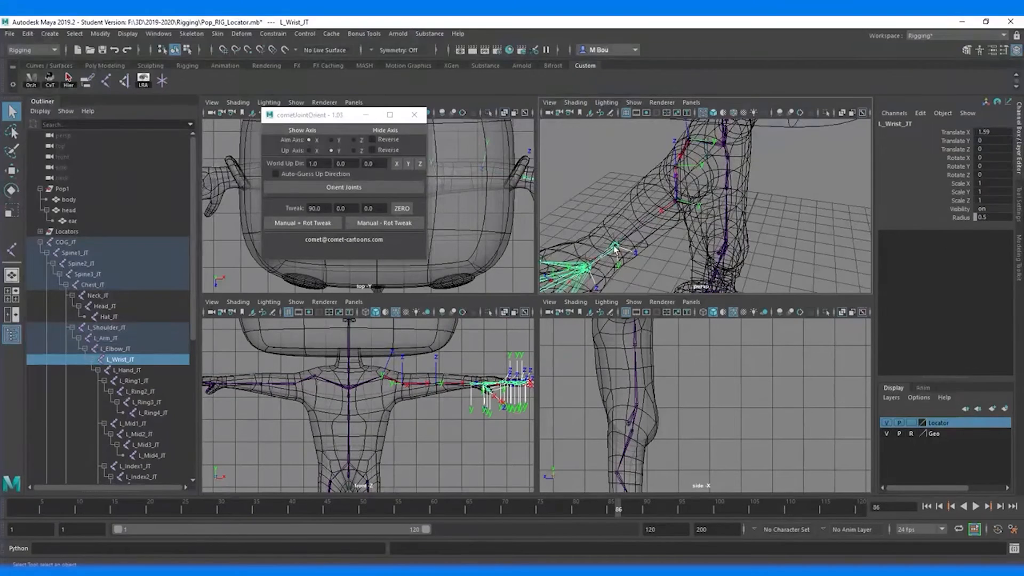
pyautogui.click(384, 223)
pyautogui.keyDown('alt'); pyautogui.moveTo(624, 247); pyautogui.dragTo(641, 239, button='middle'); pyautogui.keyUp('alt')
# - Rotate the axes of L_Hand_JT with negative 90-degree X tweaks until its Y axis points upward
pyautogui.click(642, 235)
pyautogui.keyDown('alt'); pyautogui.moveTo(642, 244); pyautogui.dragTo(619, 264); pyautogui.keyUp('alt')
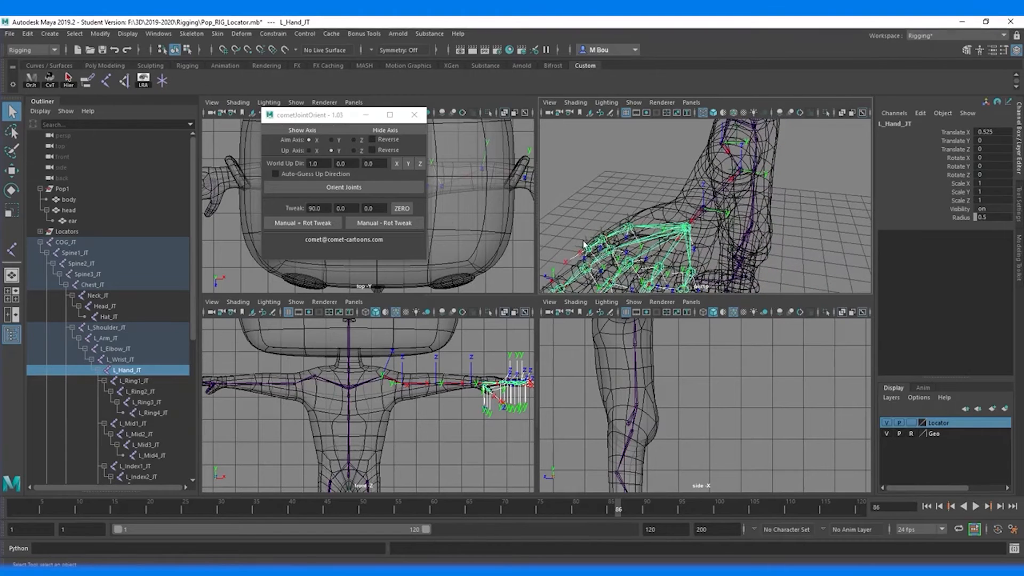
pyautogui.click(361, 224)
pyautogui.click(363, 227)
pyautogui.moveTo(702, 250)
pyautogui.keyDown('alt'); pyautogui.mouseDown()
pyautogui.moveTo(676, 250)
pyautogui.moveTo(696, 247)
pyautogui.mouseUp(); pyautogui.keyUp('alt')
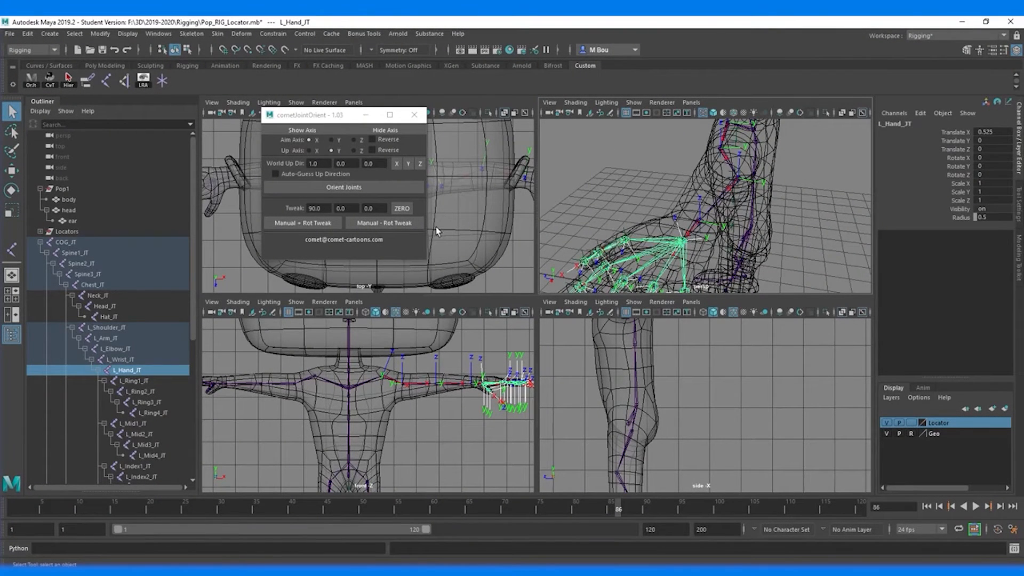
pyautogui.click(367, 223)
pyautogui.keyDown('alt'); pyautogui.moveTo(666, 249); pyautogui.dragTo(661, 242); pyautogui.keyUp('alt')
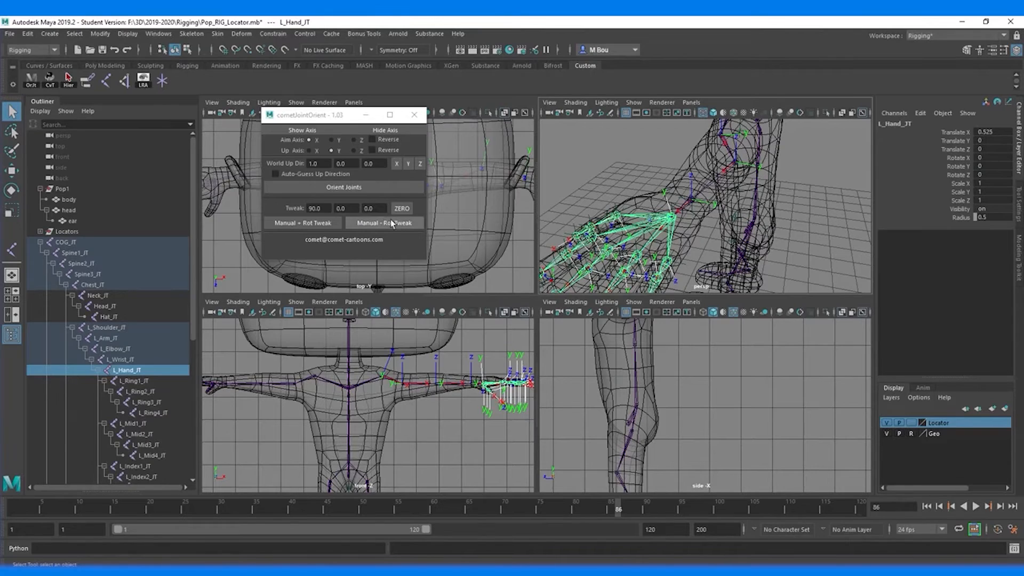
# - Turn the axes of L_Thumb1_JT, L_Thumb2_JT and L_Thumb3_JT with negative 90-degree X rotation tweaks
pyautogui.click(616, 219)
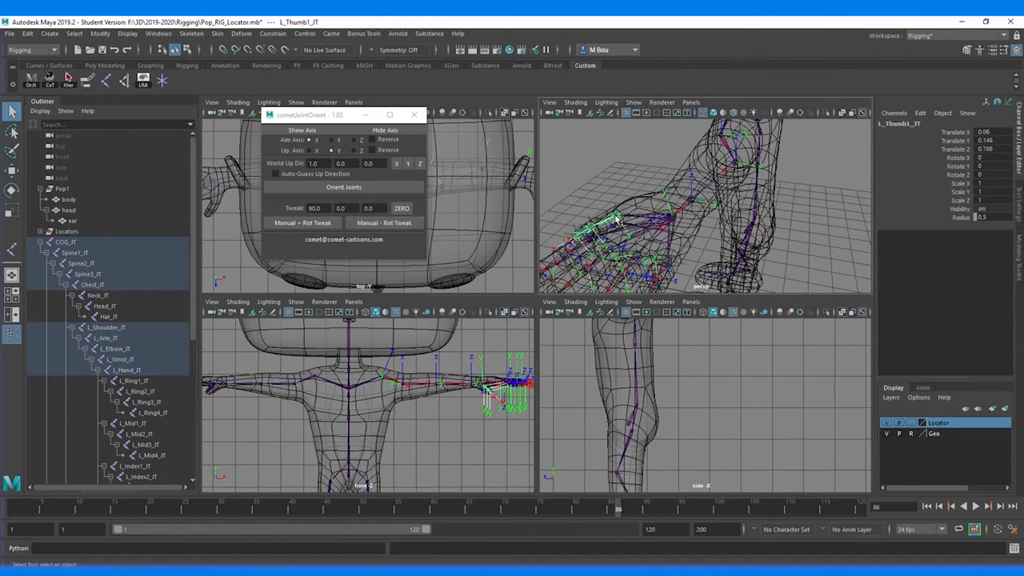
pyautogui.click(366, 223)
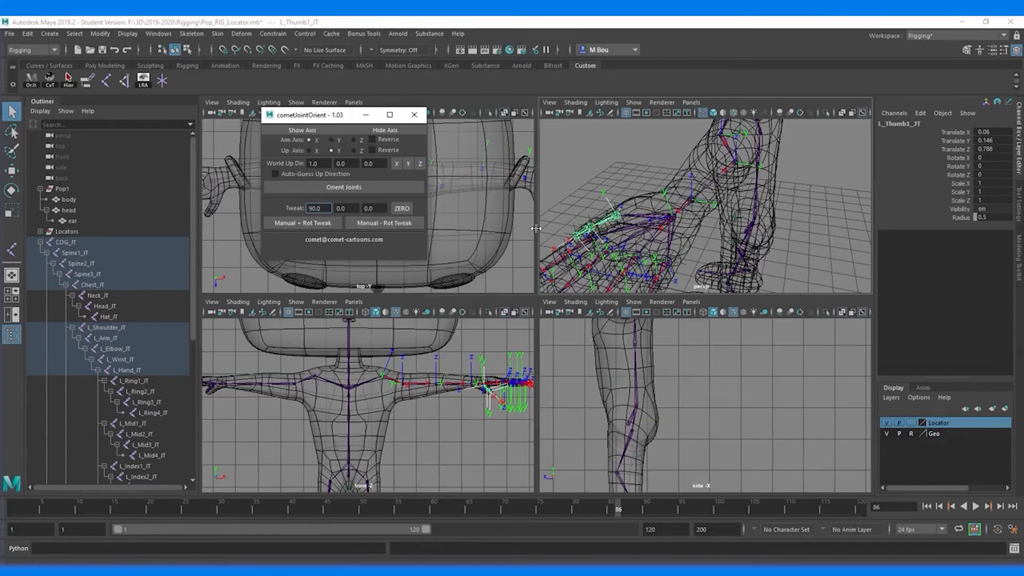
pyautogui.keyDown('alt'); pyautogui.moveTo(603, 230); pyautogui.dragTo(635, 227); pyautogui.keyUp('alt')
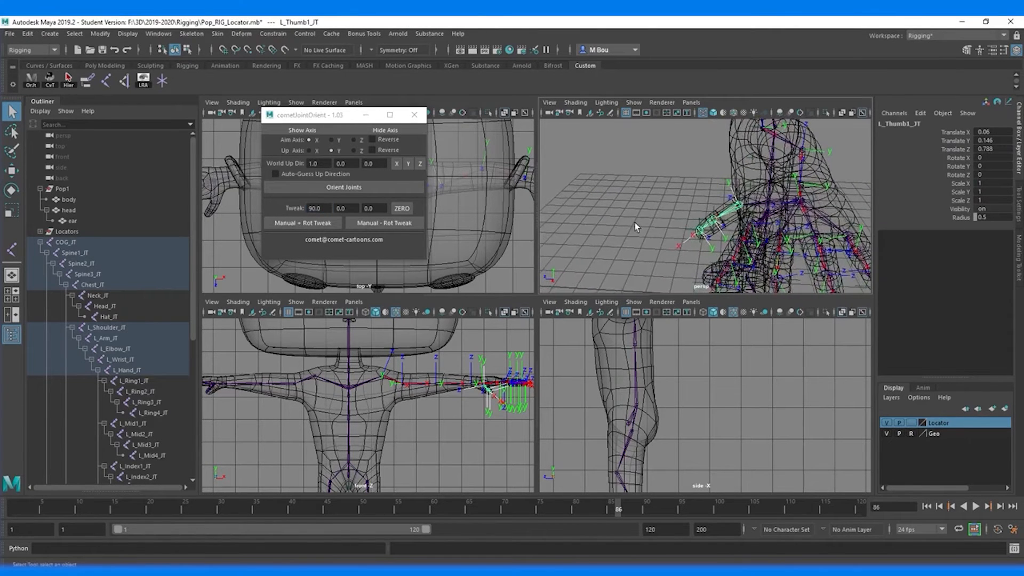
pyautogui.click(717, 221)
pyautogui.click(369, 224)
pyautogui.click(369, 223)
pyautogui.click(369, 224)
pyautogui.click(369, 224)
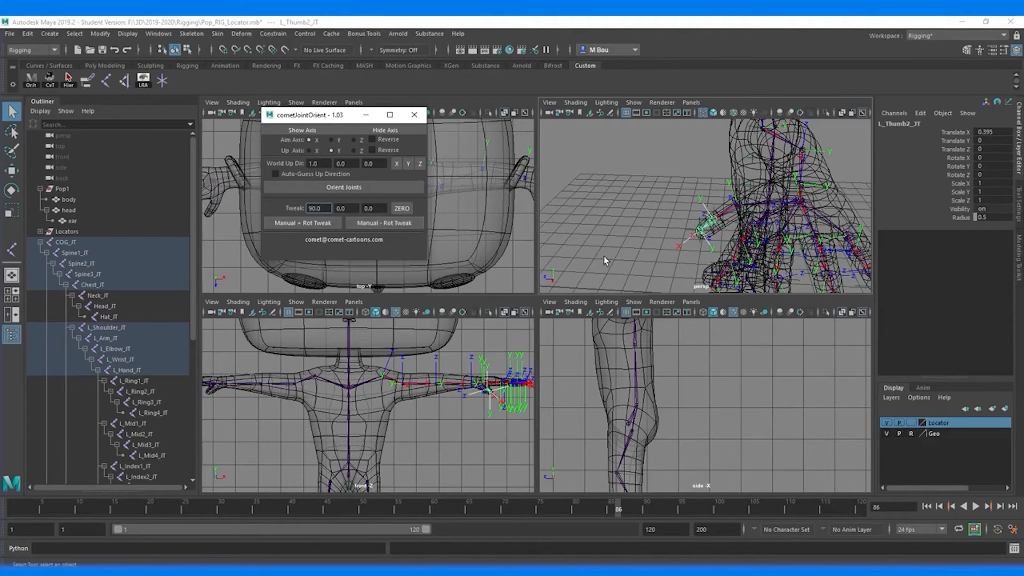
pyautogui.click(700, 231)
pyautogui.click(383, 224)
pyautogui.keyDown('alt'); pyautogui.moveTo(683, 246); pyautogui.dragTo(660, 229); pyautogui.keyUp('alt')
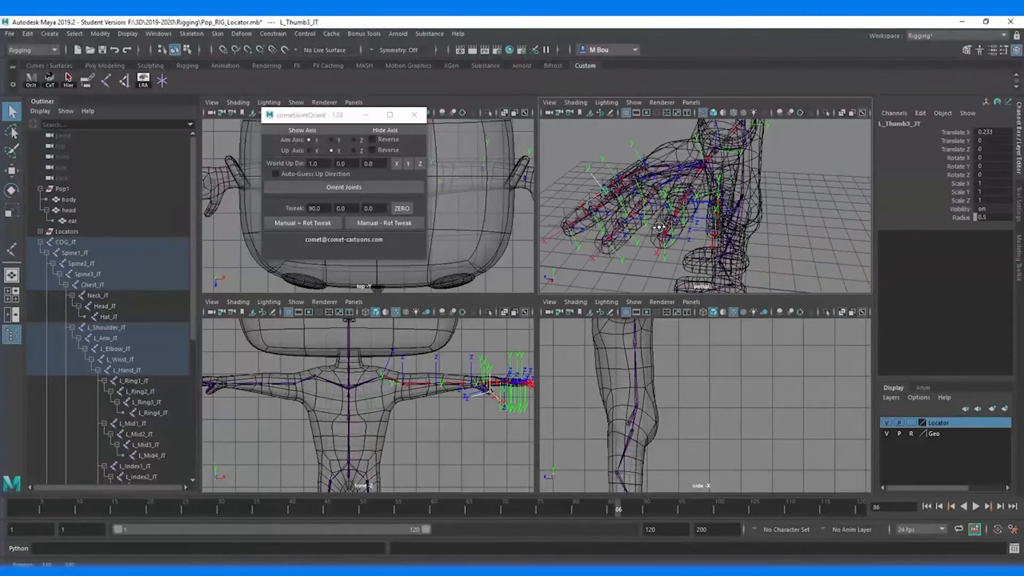
# - Apply negative 90-degree X rotation tweaks to the left index finger joints, from L_Index1_JT to L_Index4_JT
pyautogui.click(637, 186)
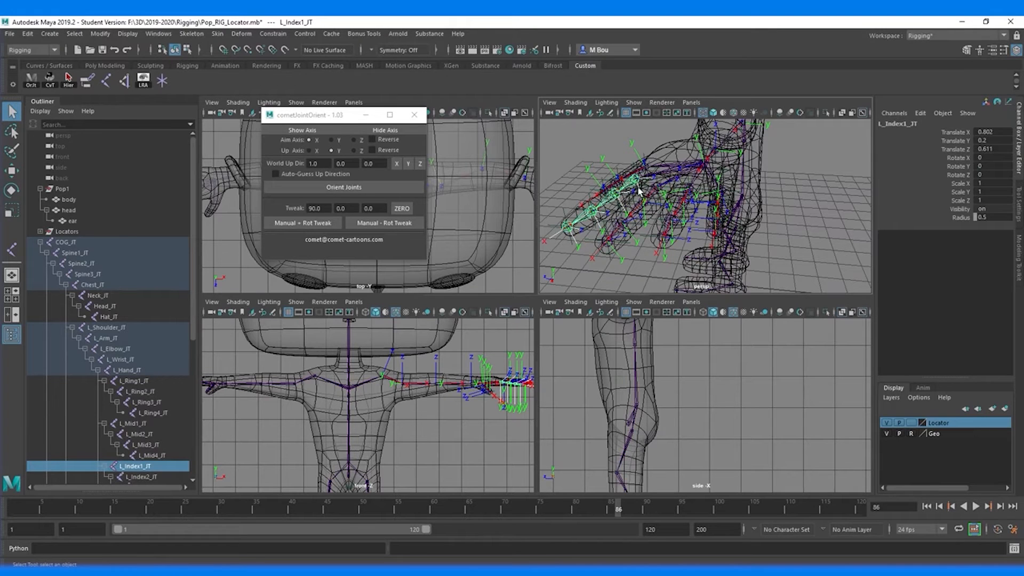
pyautogui.click(379, 221)
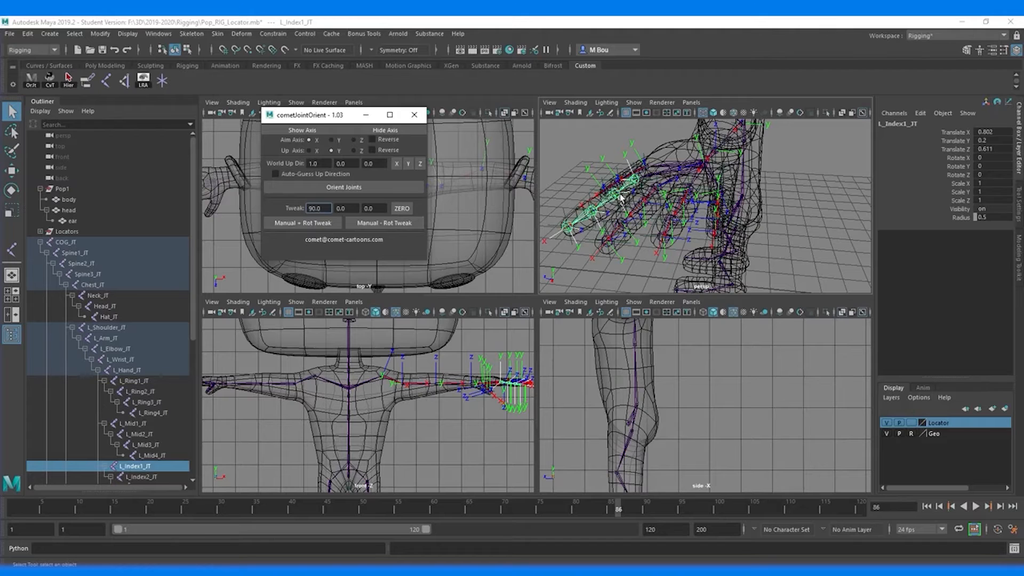
pyautogui.click(617, 196)
pyautogui.click(390, 223)
pyautogui.click(591, 213)
pyautogui.click(384, 223)
pyautogui.click(567, 228)
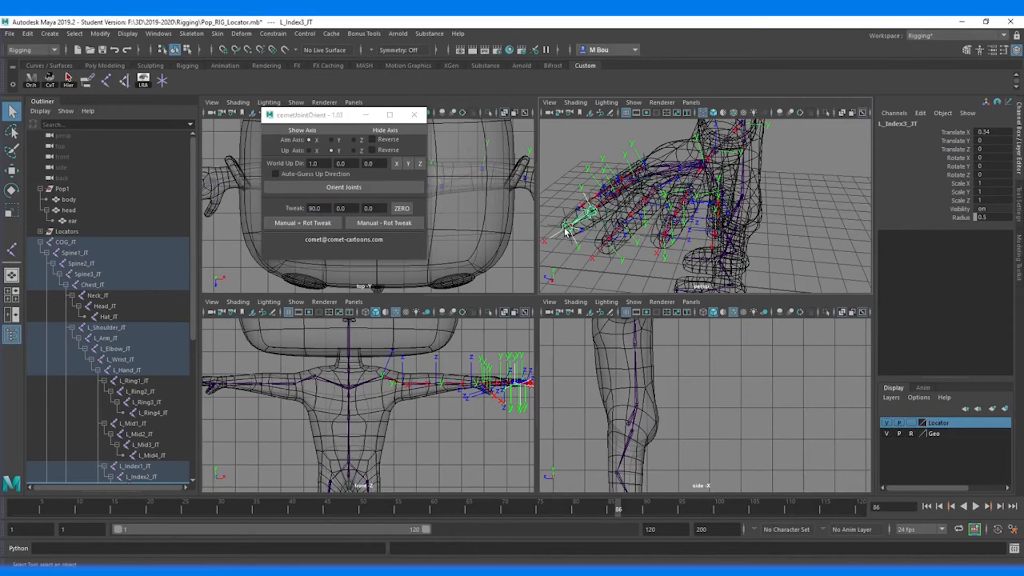
pyautogui.click(386, 223)
pyautogui.keyDown('alt'); pyautogui.moveTo(577, 279); pyautogui.dragTo(626, 255); pyautogui.keyUp('alt')
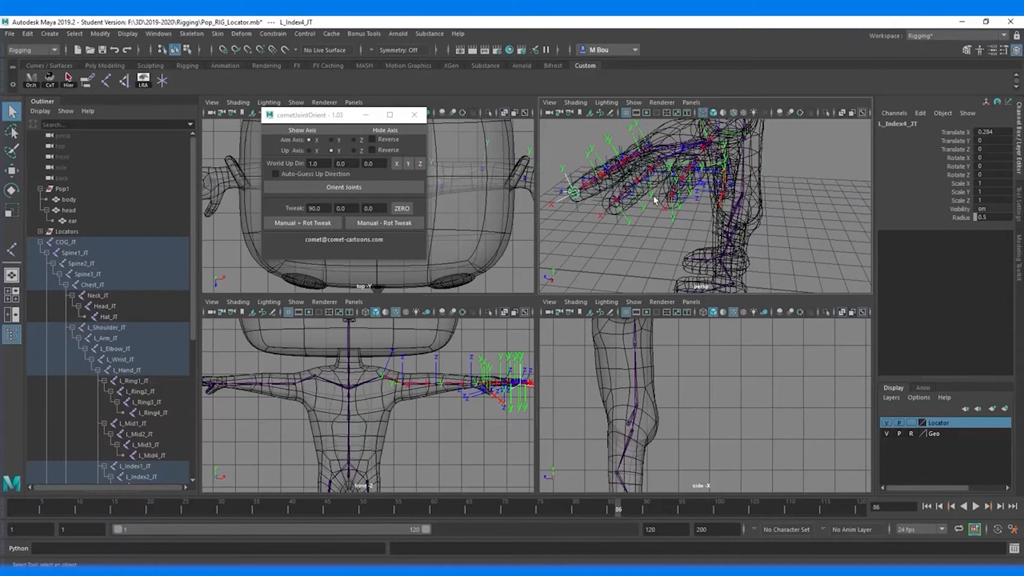
# - Apply negative 90-degree X rotation tweaks to the left middle finger joints, from L_Mid4_JT back to L_Mid1_JT
pyautogui.click(615, 206)
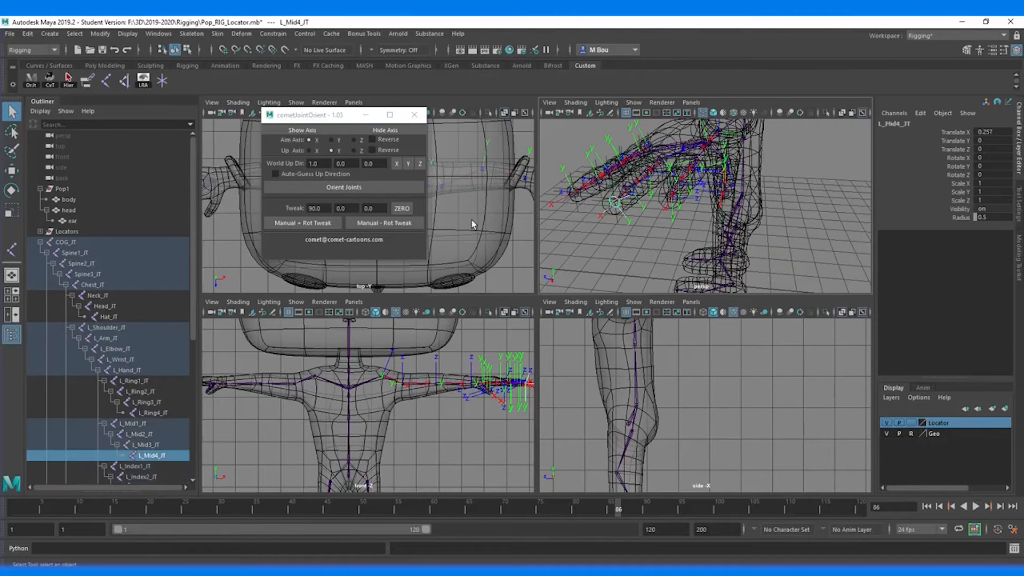
pyautogui.click(381, 228)
pyautogui.click(395, 223)
pyautogui.click(634, 190)
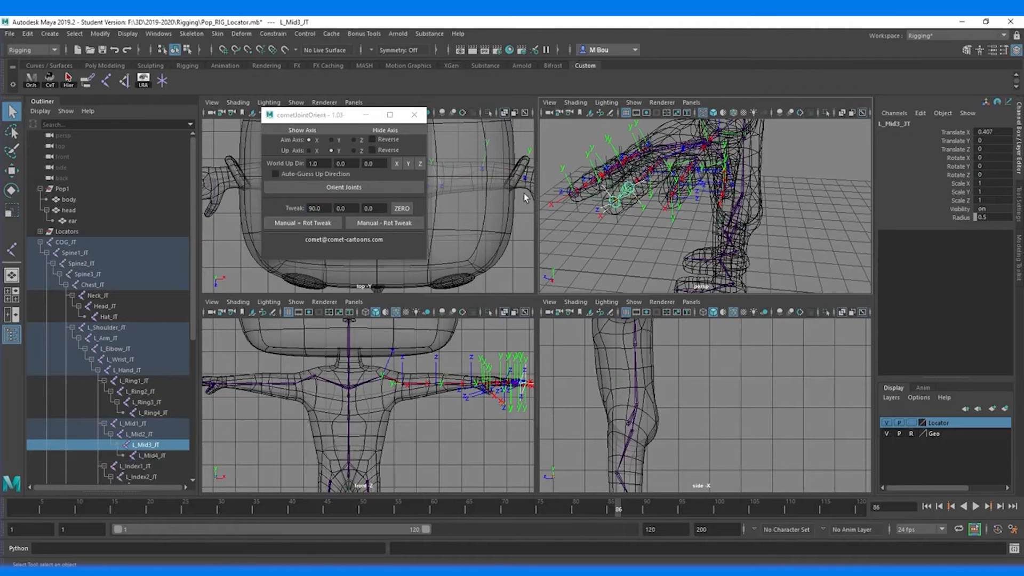
pyautogui.click(372, 225)
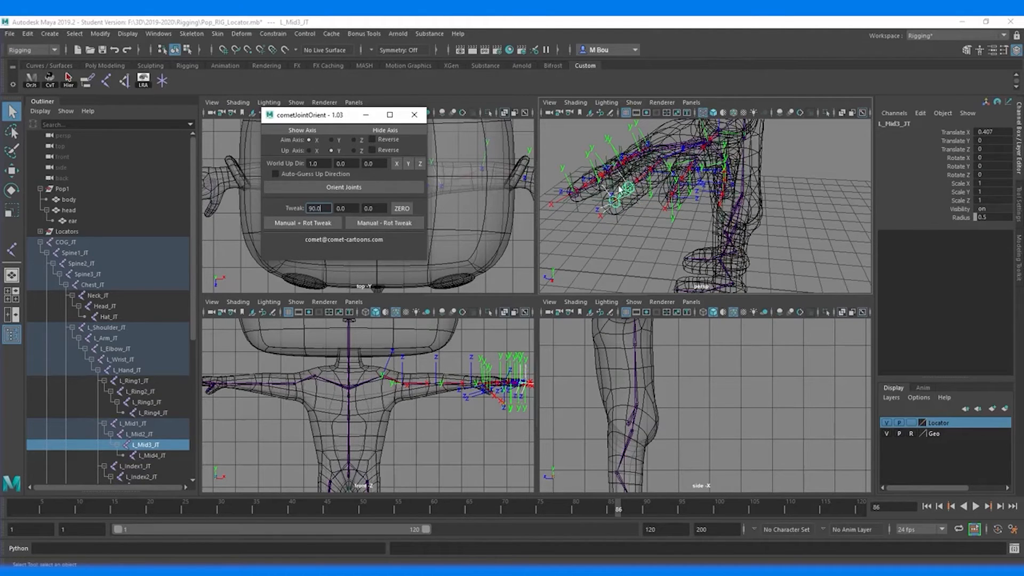
pyautogui.click(647, 174)
pyautogui.click(394, 224)
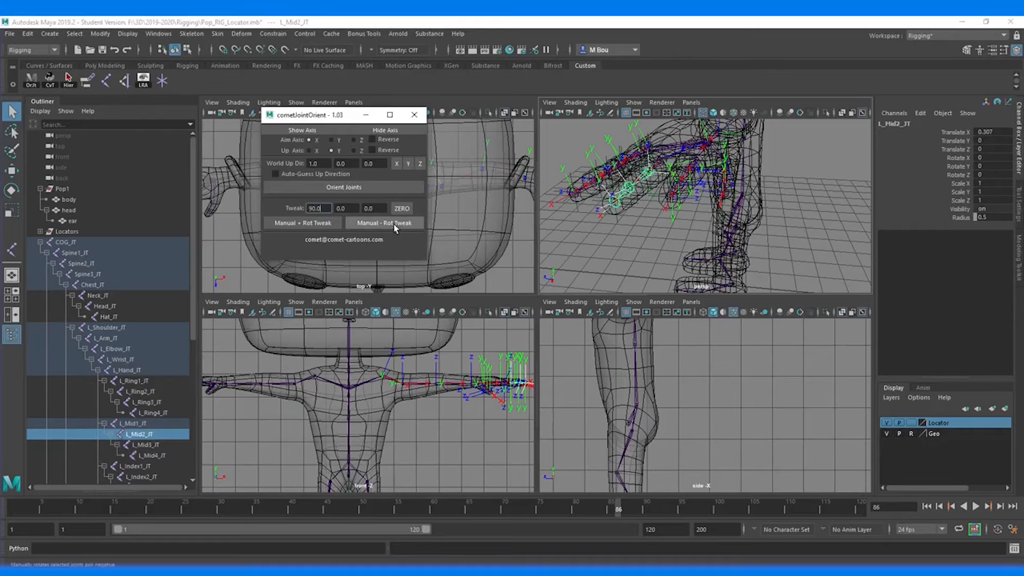
pyautogui.keyDown('alt'); pyautogui.moveTo(648, 197); pyautogui.dragTo(643, 206); pyautogui.keyUp('alt')
pyautogui.moveTo(642, 206)
pyautogui.keyDown('alt'); pyautogui.mouseDown(button='middle')
pyautogui.moveTo(646, 198)
pyautogui.moveTo(635, 213)
pyautogui.mouseUp(button='middle'); pyautogui.keyUp('alt')
pyautogui.click(612, 245)
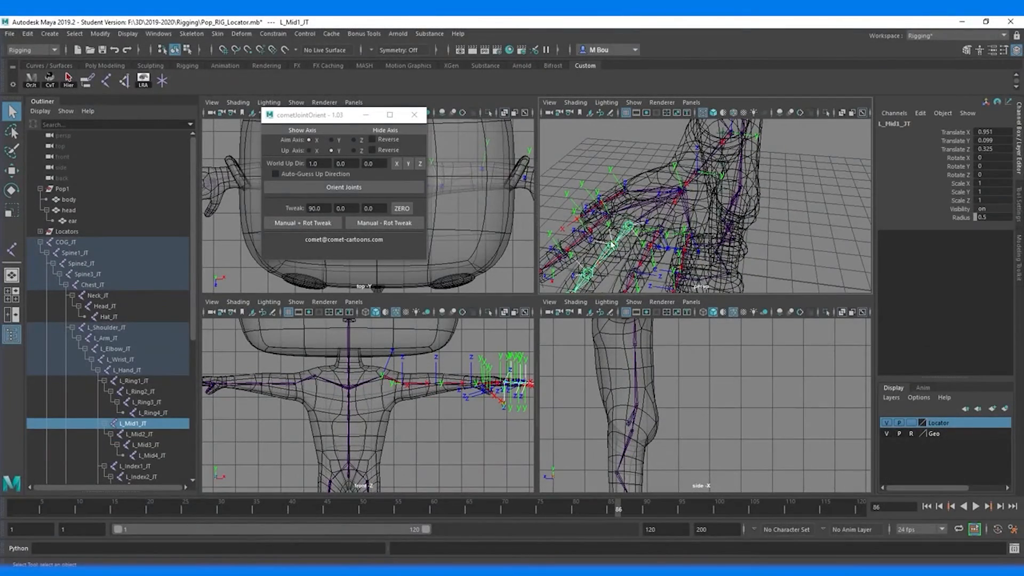
pyautogui.click(375, 223)
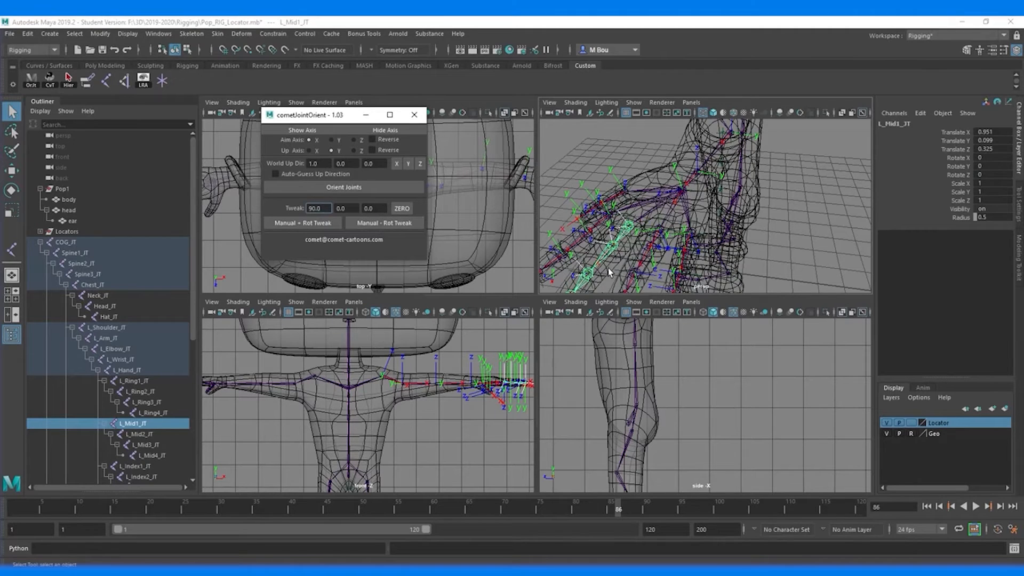
# - Apply negative 90-degree X rotation tweaks to the left ring finger joints, from L_Ring1_JT to L_Ring4_JT
pyautogui.click(660, 232)
pyautogui.click(384, 223)
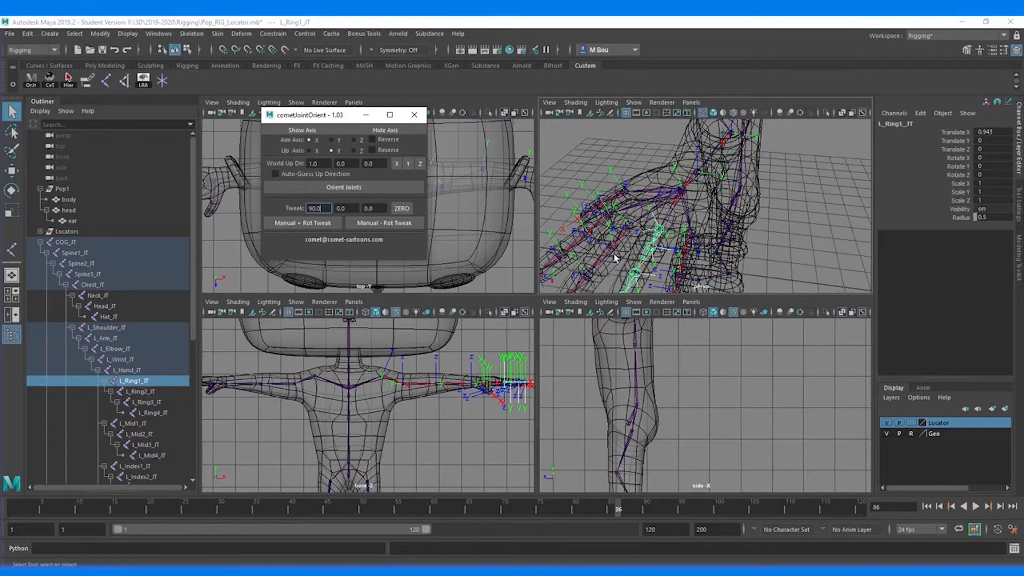
pyautogui.press('Down')
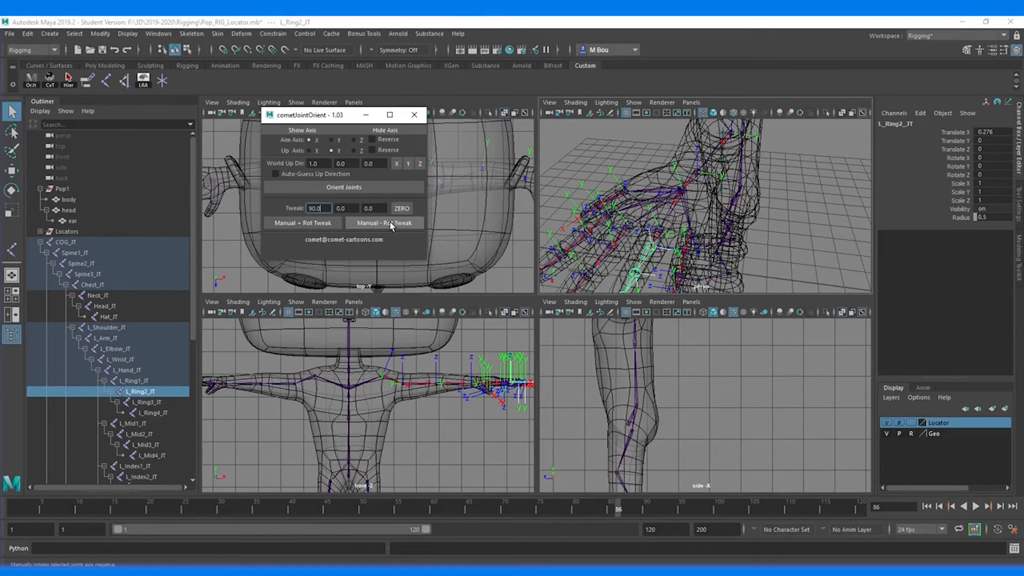
pyautogui.click(391, 225)
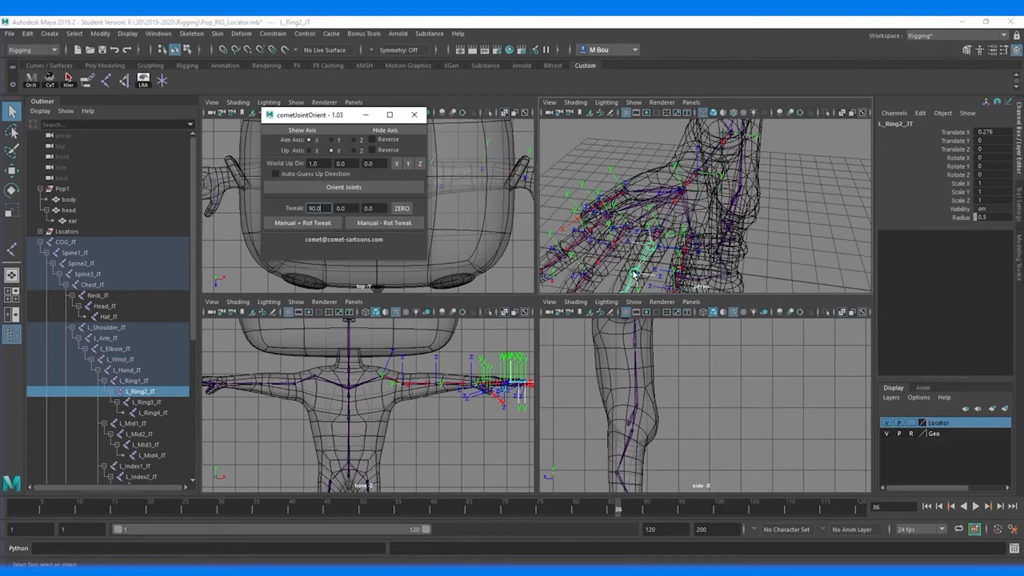
pyautogui.press('Down')
pyautogui.click(374, 222)
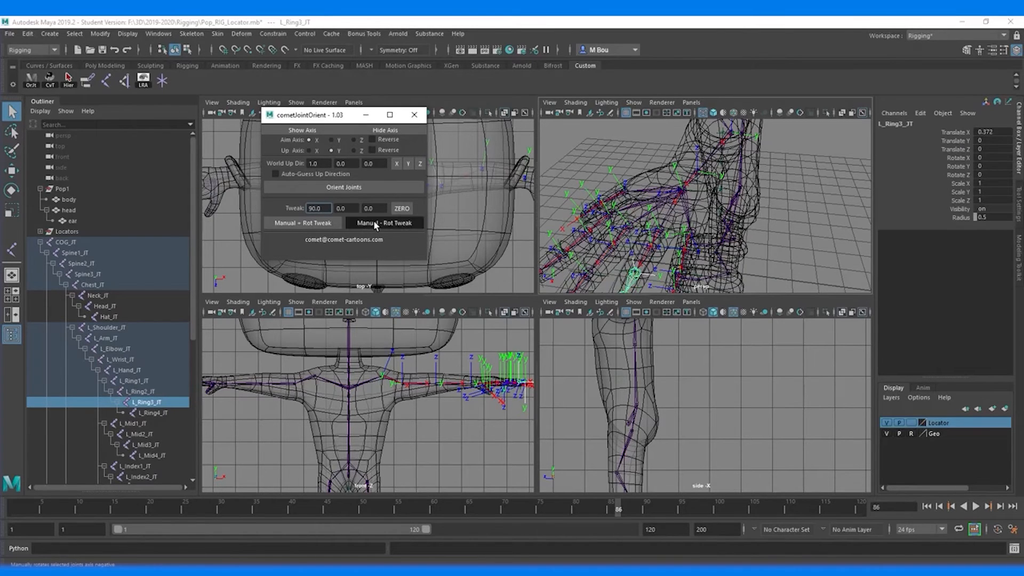
pyautogui.keyDown('alt'); pyautogui.moveTo(642, 290); pyautogui.dragTo(629, 240); pyautogui.keyUp('alt')
pyautogui.press('Down')
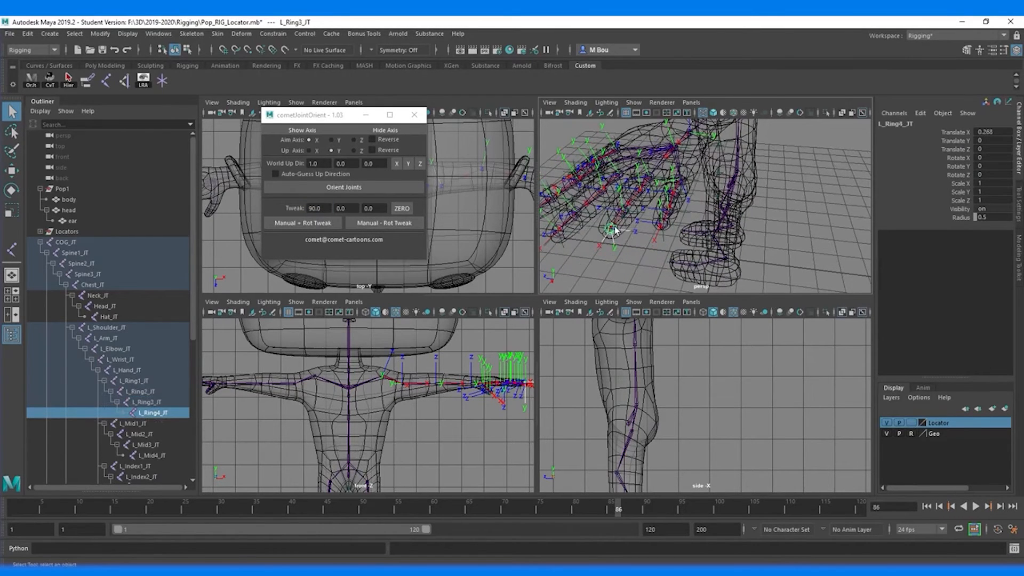
pyautogui.click(406, 223)
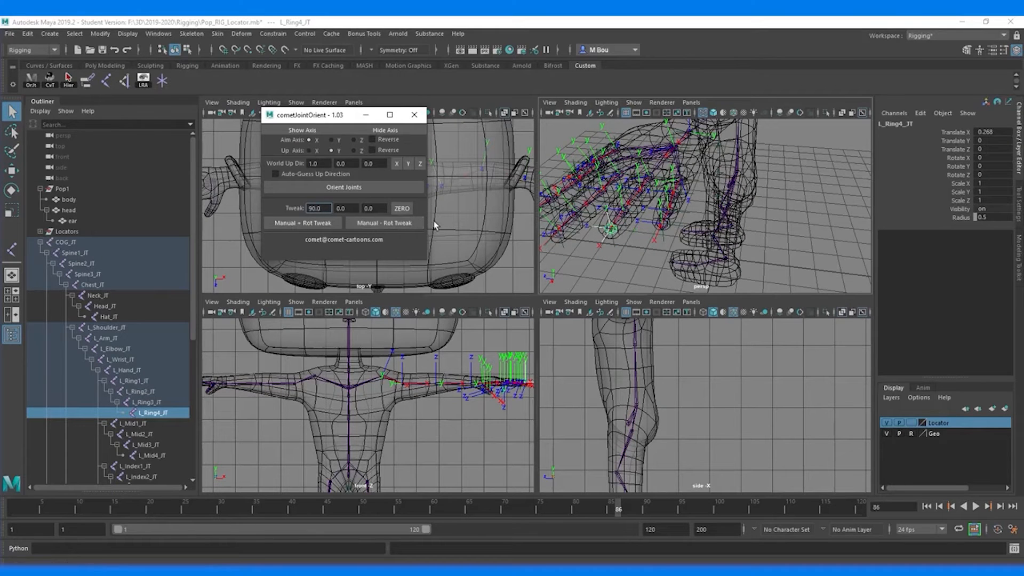
# - Apply negative 90-degree X rotation tweaks to L_Pinky4_JT and a positive one to another left-hand joint
pyautogui.click(662, 224)
pyautogui.click(374, 224)
pyautogui.click(377, 223)
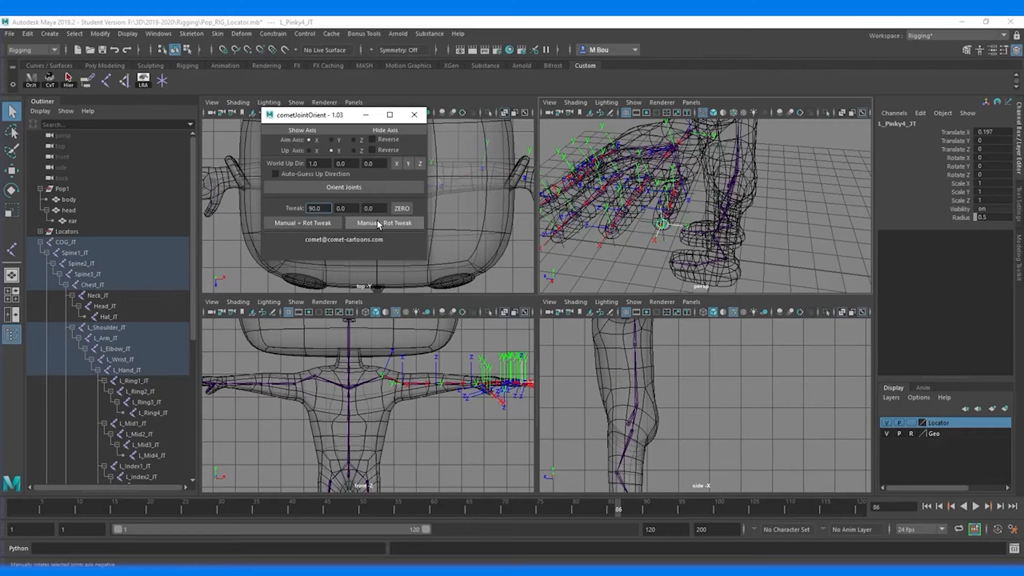
pyautogui.click(377, 224)
pyautogui.keyDown('alt'); pyautogui.moveTo(679, 214); pyautogui.dragTo(640, 238); pyautogui.keyUp('alt')
pyautogui.click(617, 235)
pyautogui.click(328, 225)
pyautogui.keyDown('alt'); pyautogui.moveTo(651, 229); pyautogui.dragTo(664, 218); pyautogui.keyUp('alt')
# - Hide the local rotation axes of L_Shoulder_JT and all joints in the hierarchy below it
pyautogui.keyDown('alt'); pyautogui.moveTo(687, 143); pyautogui.dragTo(718, 227); pyautogui.keyUp('alt')
pyautogui.click(777, 173)
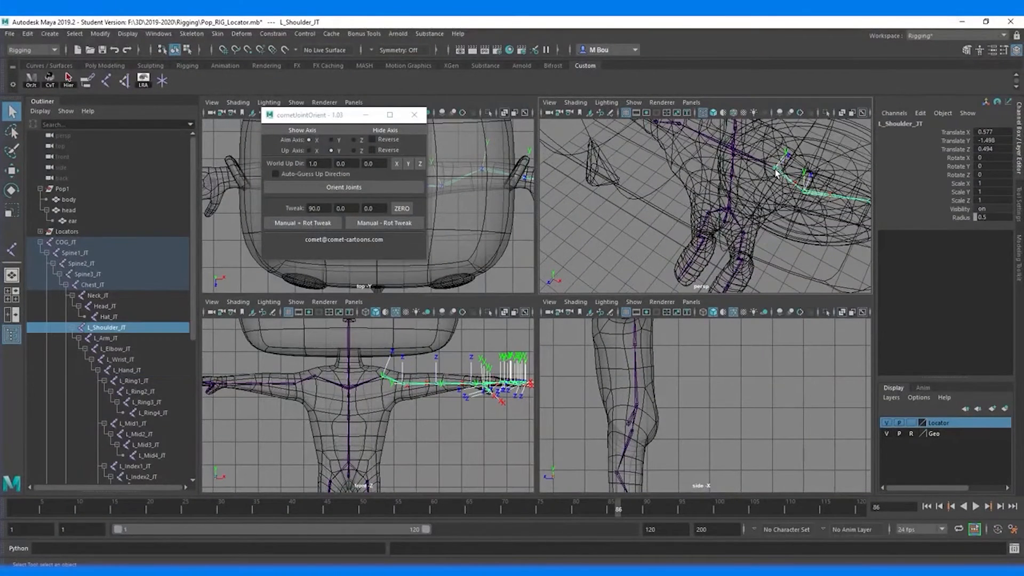
pyautogui.click(143, 81)
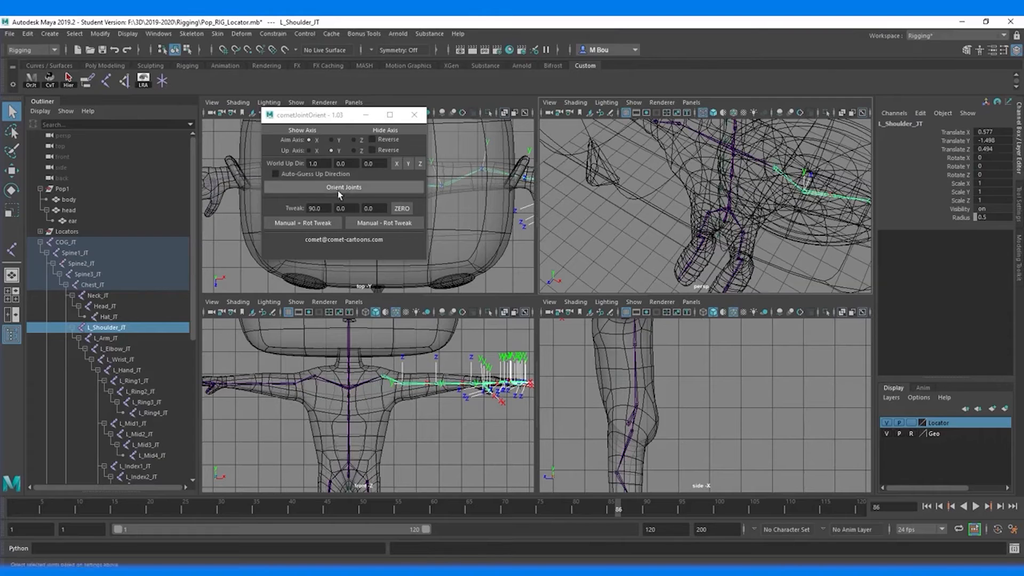
pyautogui.click(69, 80)
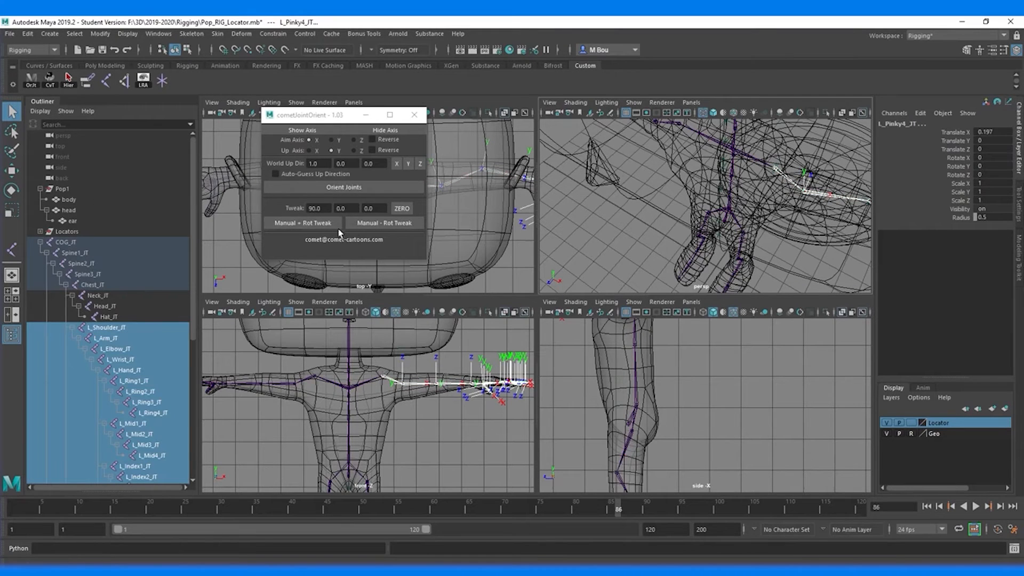
pyautogui.click(143, 81)
pyautogui.keyDown('alt'); pyautogui.moveTo(750, 252); pyautogui.dragTo(725, 245); pyautogui.keyUp('alt')
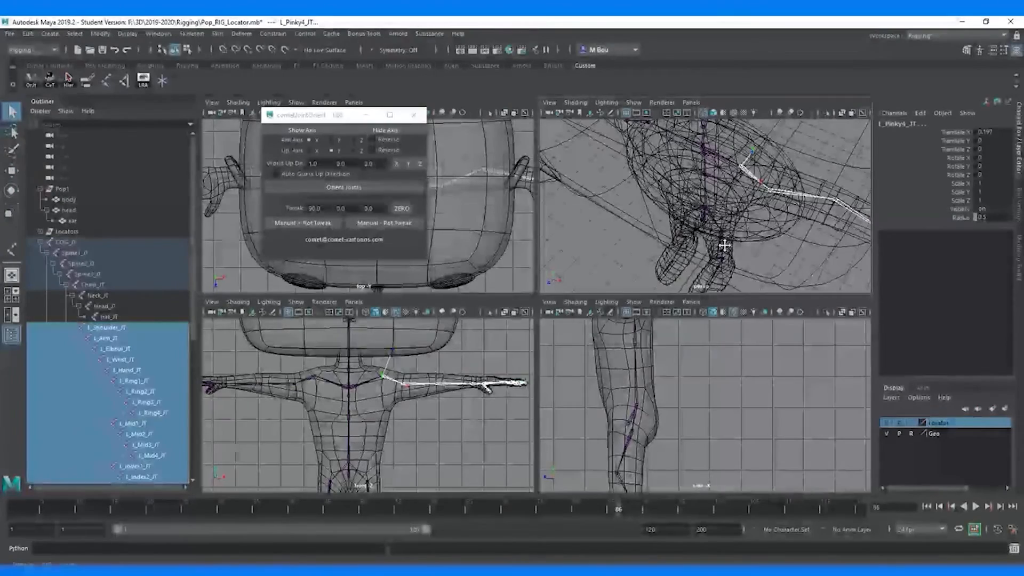
pyautogui.click(741, 169)
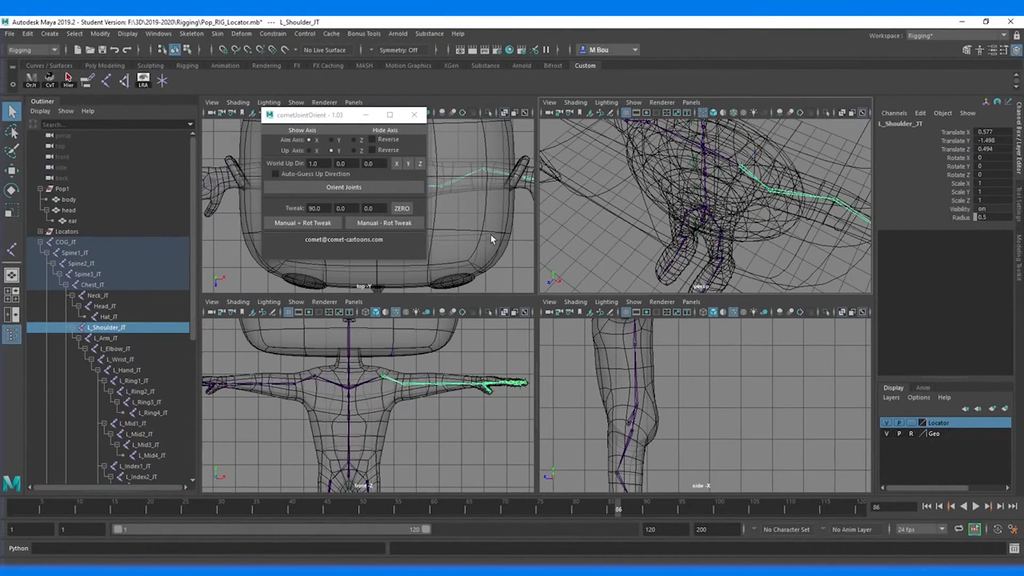
# - Show the local rotation axes of L_Hip_JT and every joint below it down to L_Toe_JT
pyautogui.keyDown('alt'); pyautogui.moveTo(736, 244); pyautogui.dragTo(687, 207); pyautogui.keyUp('alt')
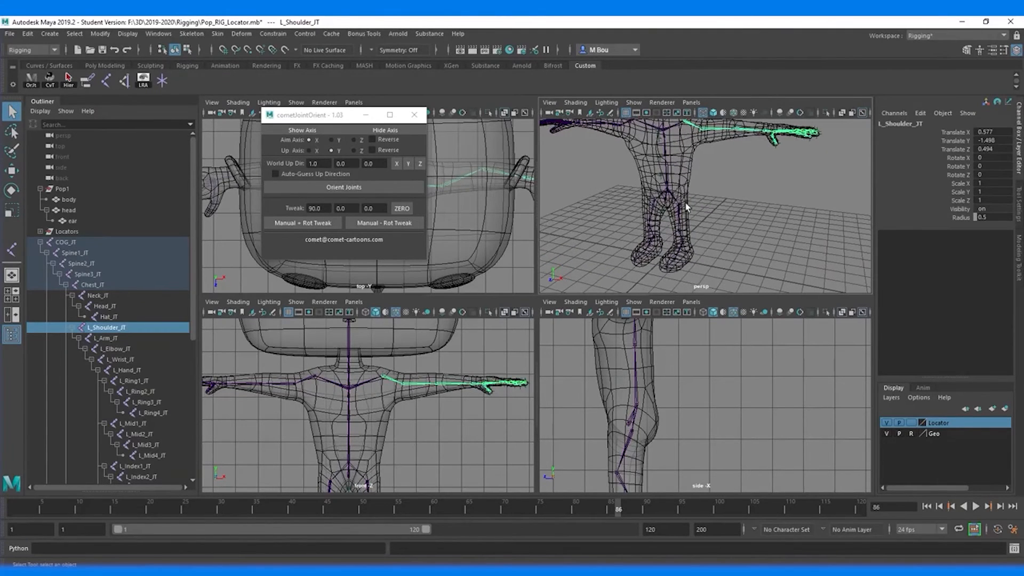
pyautogui.click(681, 208)
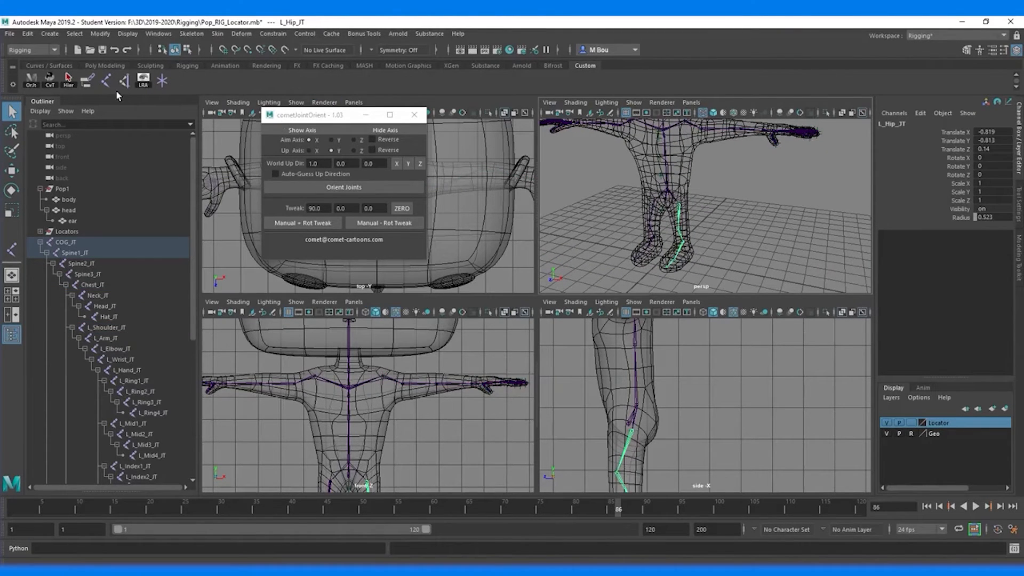
pyautogui.click(69, 80)
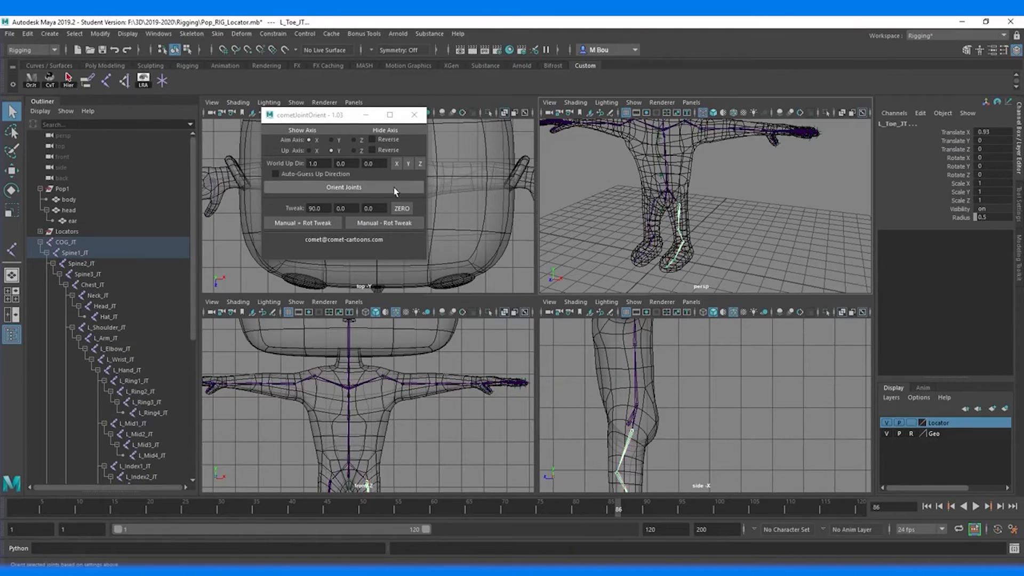
pyautogui.click(143, 80)
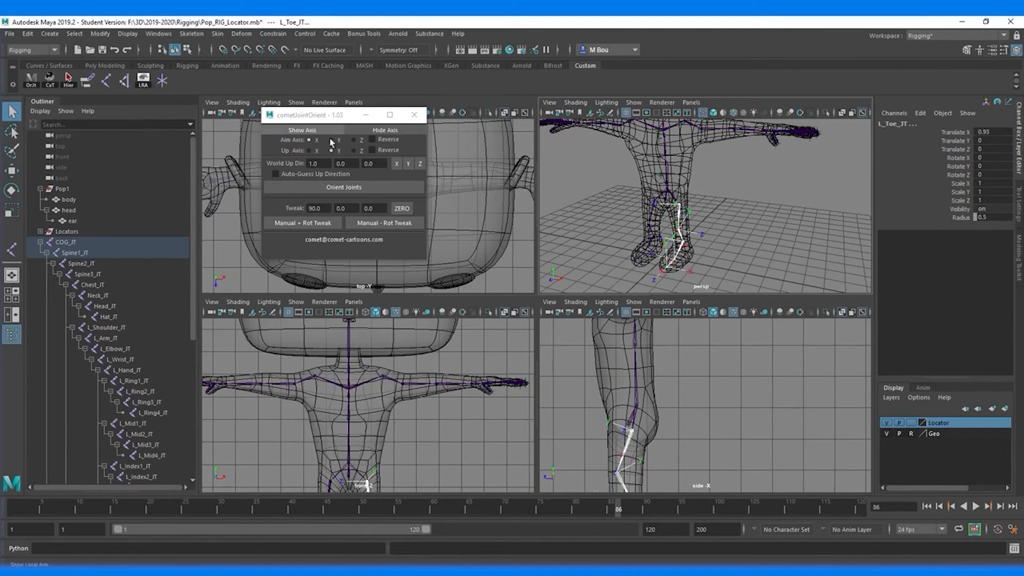
pyautogui.keyDown('alt'); pyautogui.moveTo(710, 242); pyautogui.dragTo(645, 235); pyautogui.keyUp('alt')
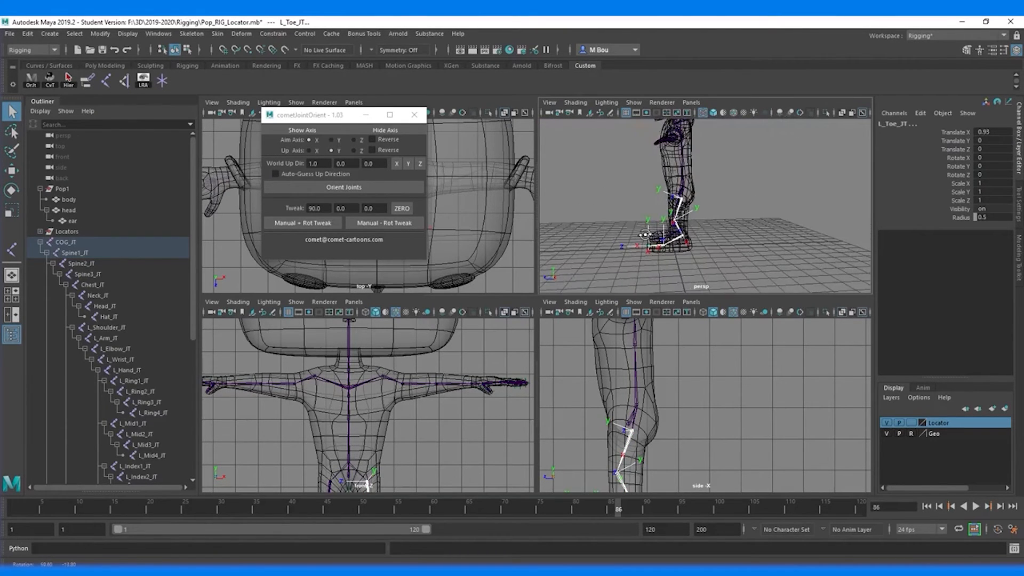
pyautogui.keyDown('alt'); pyautogui.moveTo(665, 265); pyautogui.dragTo(725, 295); pyautogui.keyUp('alt')
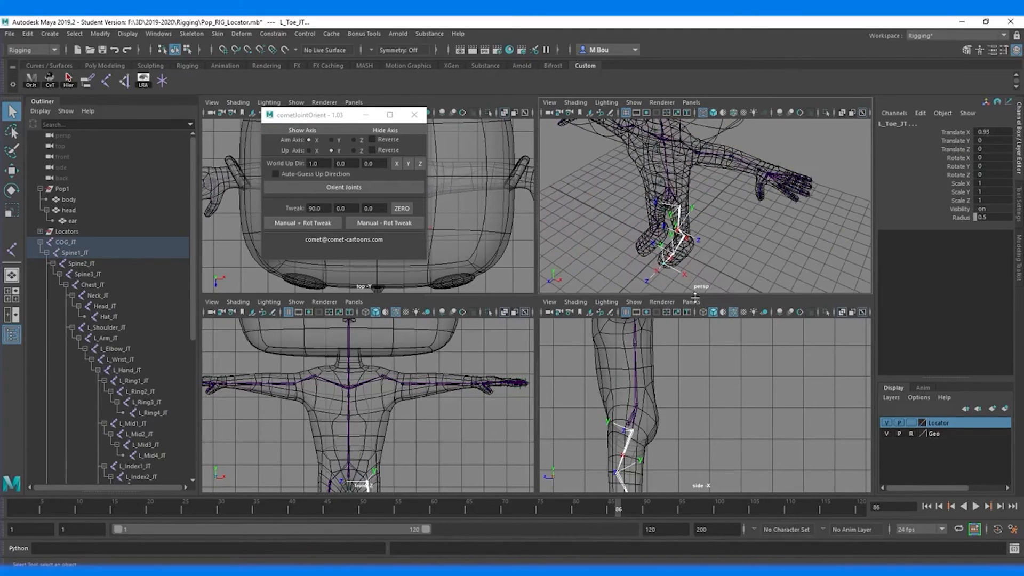
# - Set the rotation tweak to 0, 90, 0 and rotate L_Toe_JT's local axes about Y so X points forward out of the toe
pyautogui.click(667, 270)
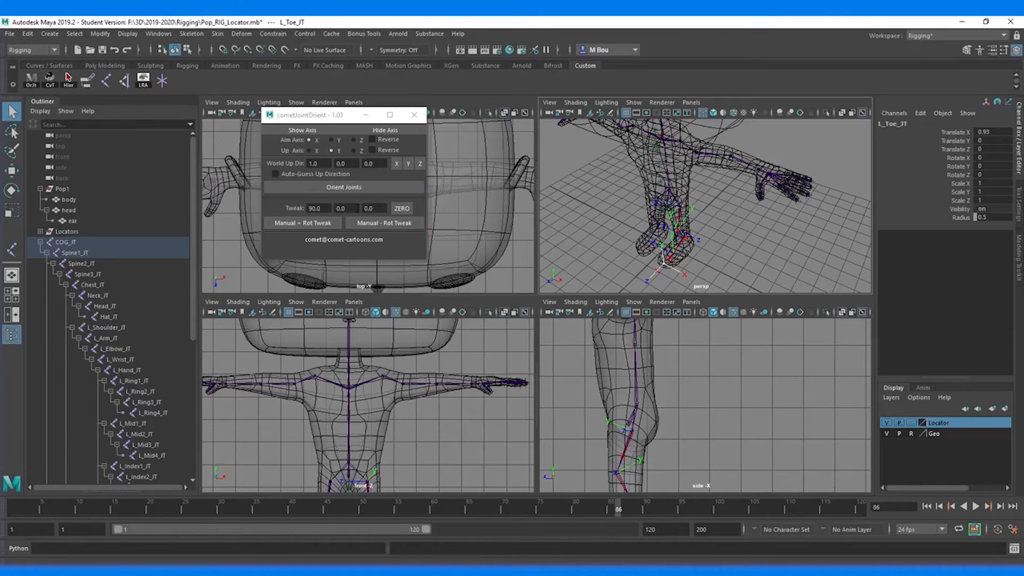
pyautogui.doubleClick(318, 208)
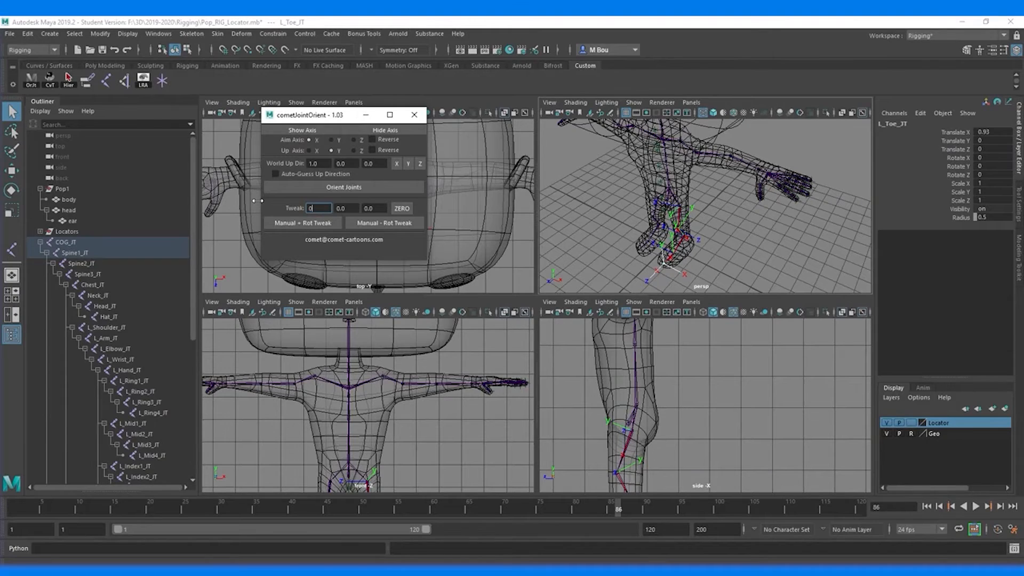
pyautogui.press('Tab')
pyautogui.click(354, 222)
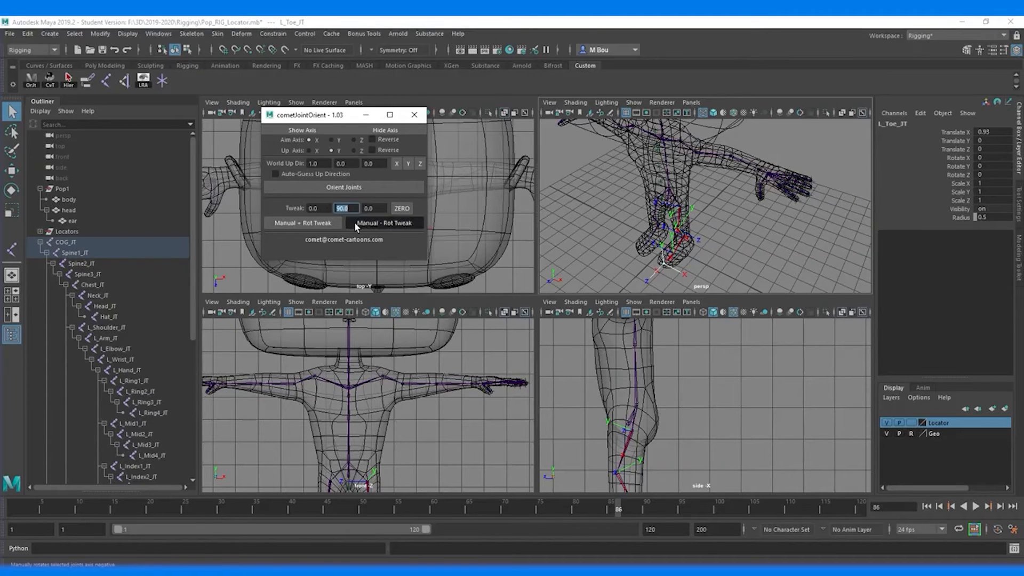
pyautogui.click(320, 223)
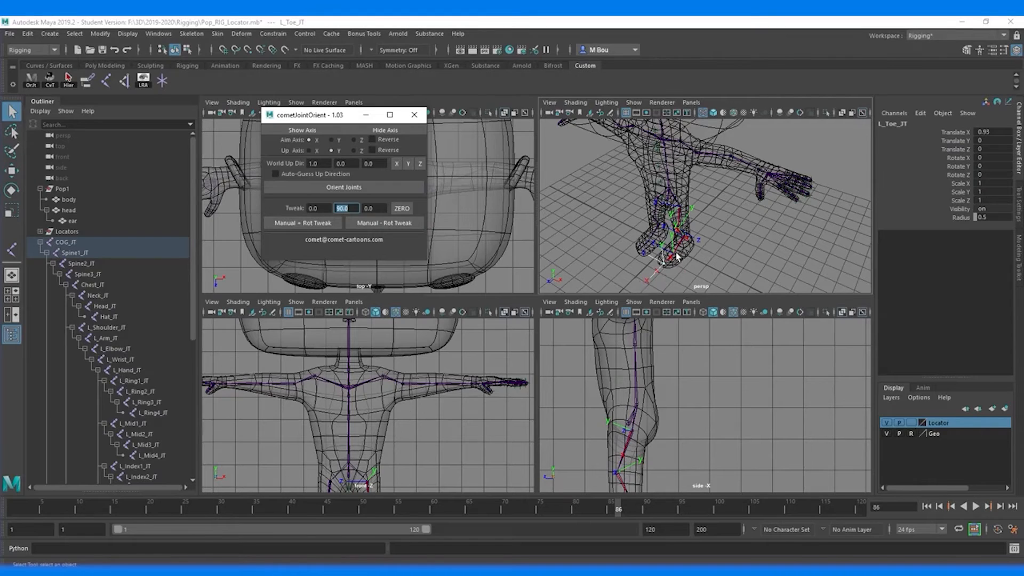
pyautogui.keyDown('alt'); pyautogui.moveTo(693, 258); pyautogui.dragTo(670, 247); pyautogui.keyUp('alt')
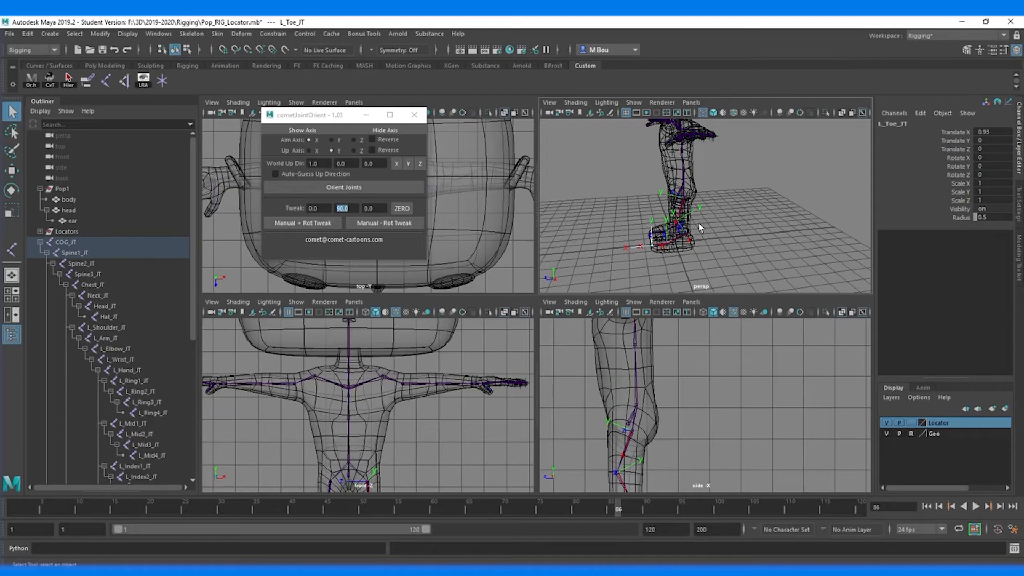
pyautogui.keyDown('alt'); pyautogui.moveTo(699, 242); pyautogui.dragTo(714, 253); pyautogui.keyUp('alt')
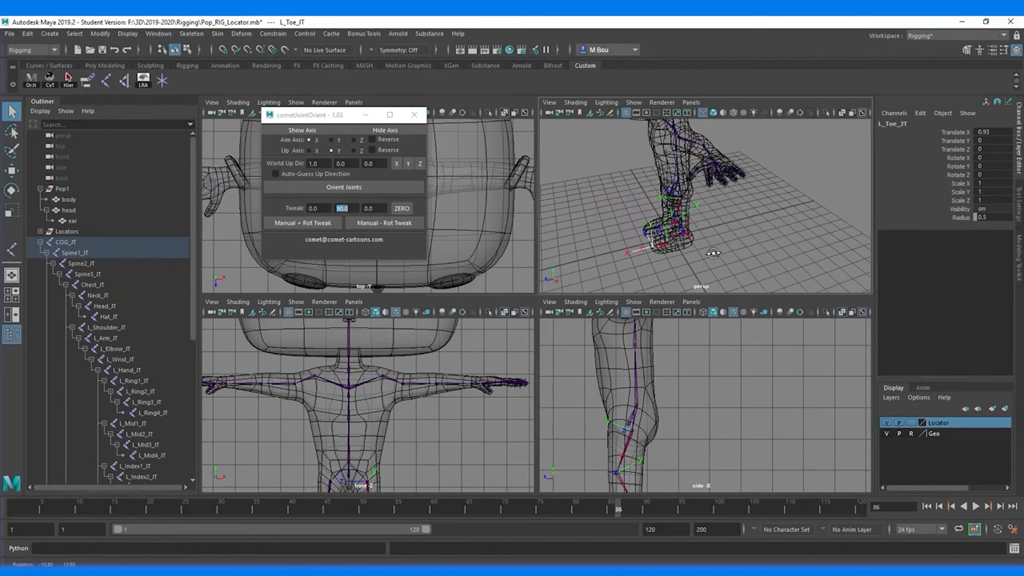
# - Set the rotation tweak to 90, 0, 0 and apply it positively to L_Knee_JT until its Y axis is flipped
pyautogui.click(682, 231)
pyautogui.scroll(5, 692, 245)
pyautogui.keyDown('alt'); pyautogui.moveTo(686, 258); pyautogui.dragTo(689, 243, button='middle'); pyautogui.keyUp('alt')
pyautogui.keyDown('alt'); pyautogui.moveTo(688, 242); pyautogui.dragTo(681, 207); pyautogui.keyUp('alt')
pyautogui.keyDown('alt'); pyautogui.moveTo(643, 228); pyautogui.dragTo(653, 244, button='middle'); pyautogui.keyUp('alt')
pyautogui.keyDown('alt'); pyautogui.moveTo(653, 244); pyautogui.dragTo(635, 204); pyautogui.keyUp('alt')
pyautogui.click(636, 203)
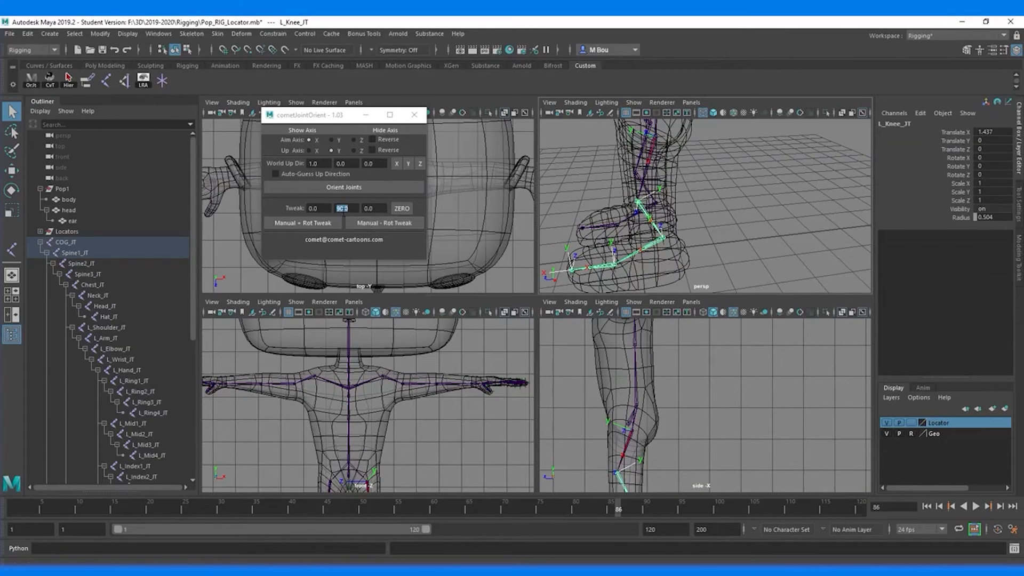
pyautogui.moveTo(350, 208); pyautogui.dragTo(330, 206)
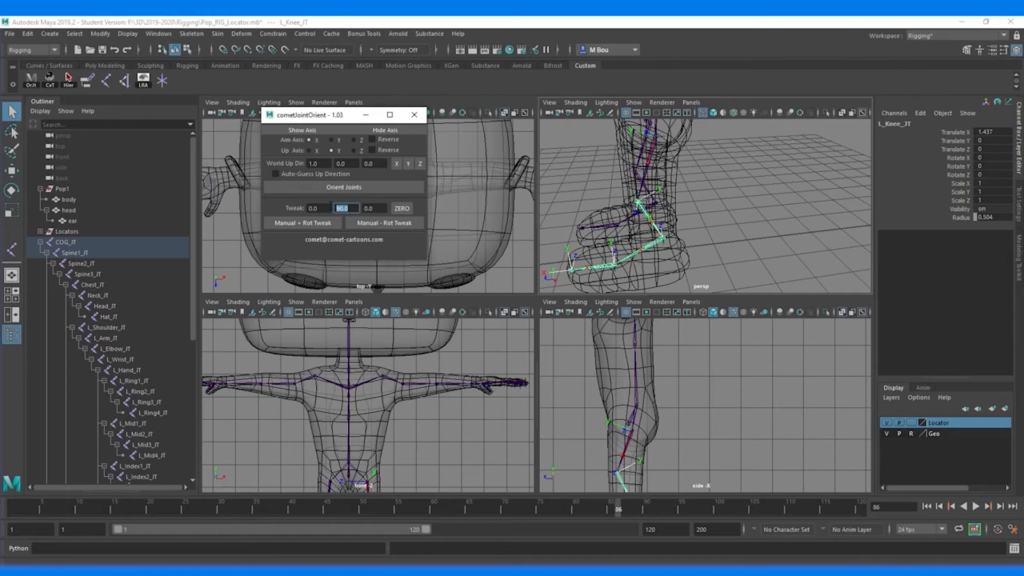
pyautogui.click(321, 209)
pyautogui.click(296, 223)
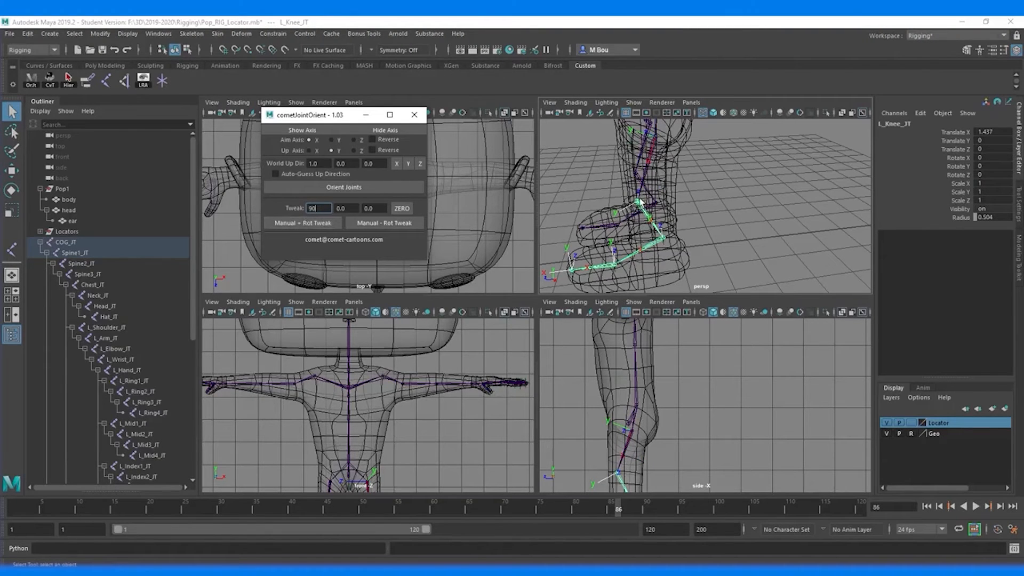
# - Hide the local rotation axes of L_Hip_JT and all joints in the hierarchy below it
pyautogui.moveTo(645, 197)
pyautogui.keyDown('alt'); pyautogui.mouseDown()
pyautogui.moveTo(657, 208)
pyautogui.moveTo(667, 194)
pyautogui.moveTo(736, 183)
pyautogui.moveTo(662, 202)
pyautogui.mouseUp(); pyautogui.keyUp('alt')
pyautogui.click(646, 161)
pyautogui.keyDown('alt'); pyautogui.moveTo(662, 205); pyautogui.dragTo(705, 111, button='middle'); pyautogui.keyUp('alt')
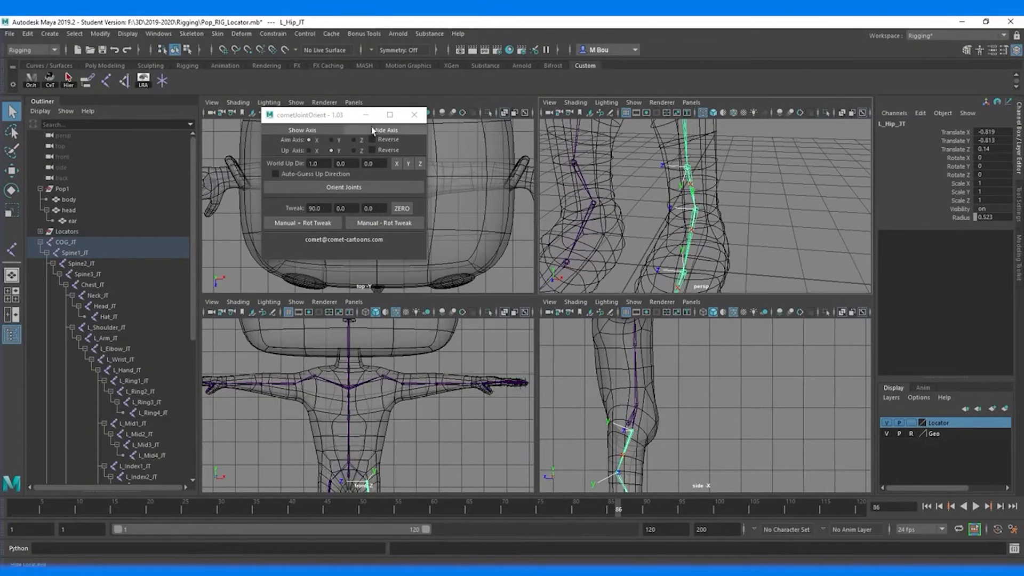
pyautogui.click(69, 79)
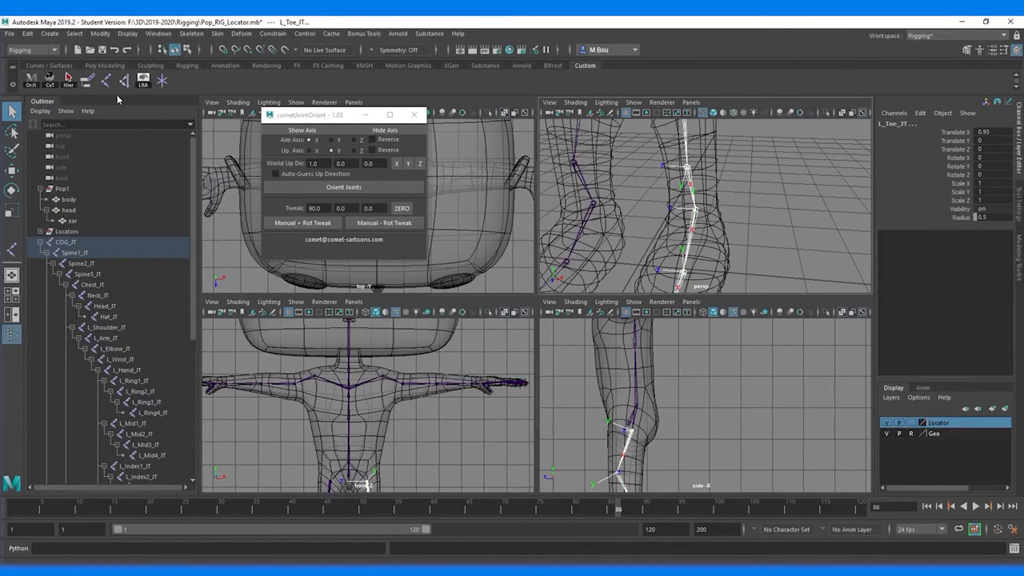
pyautogui.click(143, 80)
pyautogui.keyDown('alt'); pyautogui.moveTo(728, 220); pyautogui.dragTo(643, 182); pyautogui.keyUp('alt')
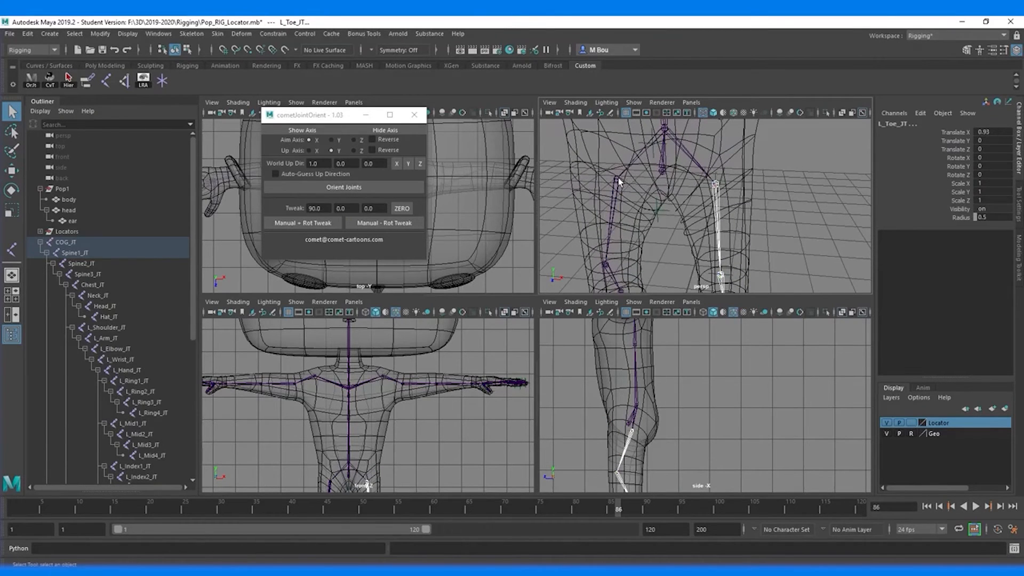
# - Show the local rotation axes of the R_Hip_JT hierarchy and orient its joints with X aim, Y up and world up 1, 0, 0
pyautogui.click(618, 182)
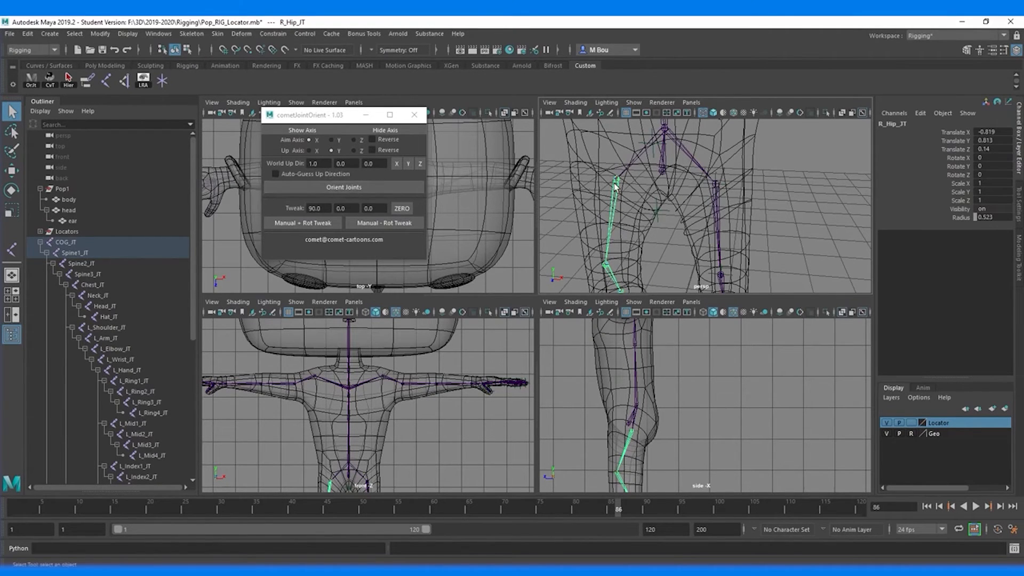
pyautogui.click(69, 80)
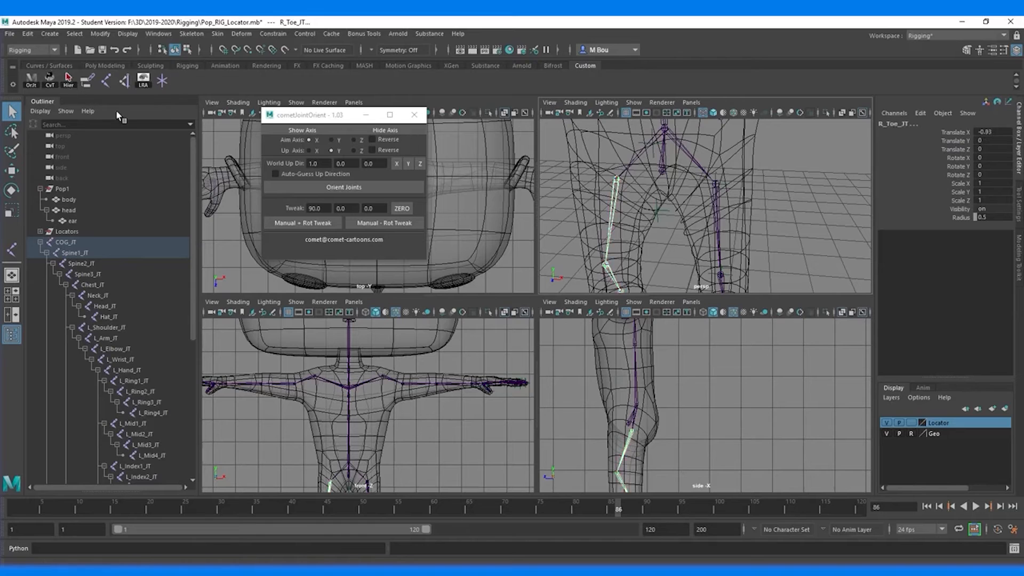
pyautogui.click(143, 83)
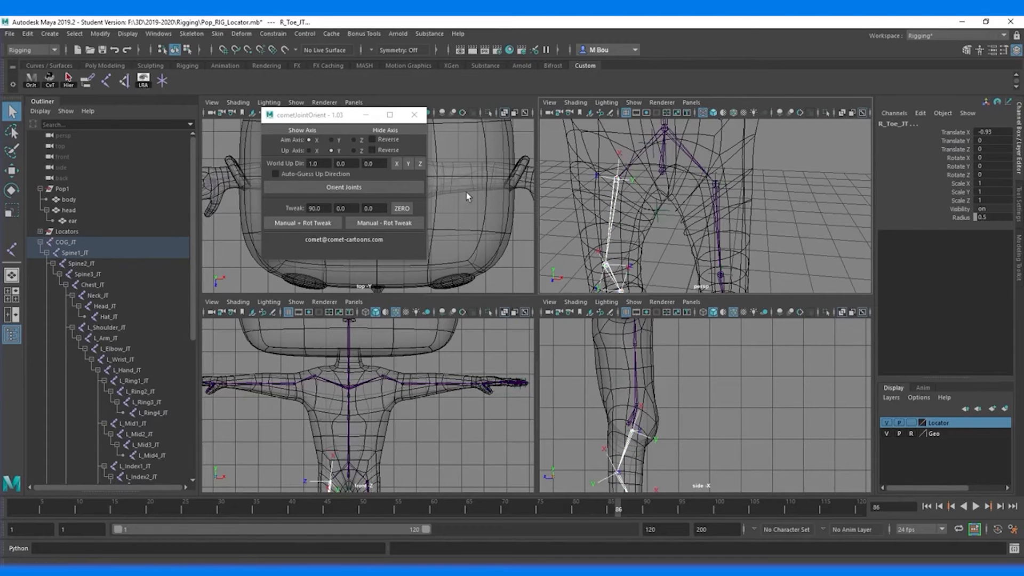
pyautogui.keyDown('alt'); pyautogui.moveTo(673, 220); pyautogui.dragTo(600, 212); pyautogui.keyUp('alt')
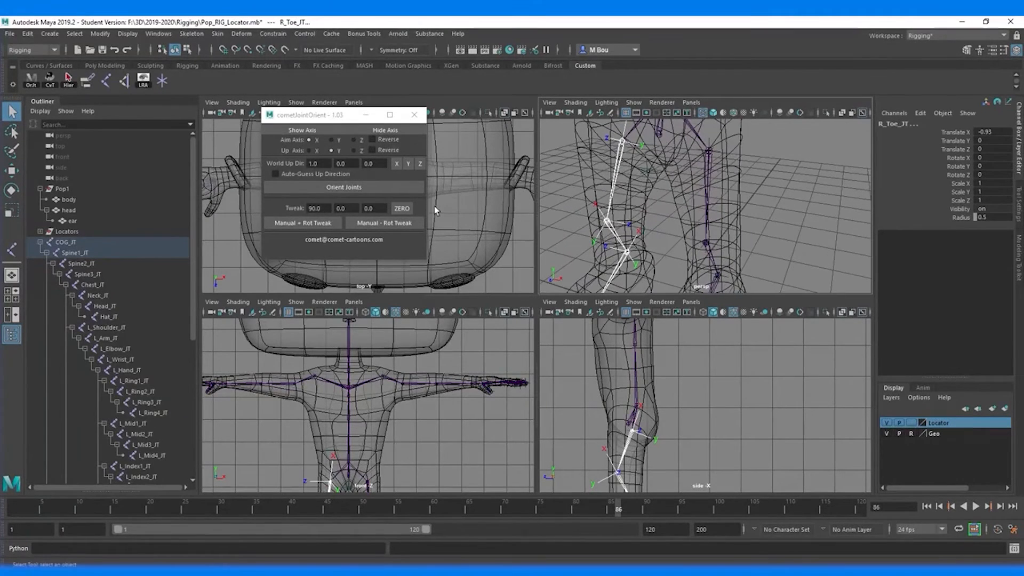
pyautogui.click(342, 188)
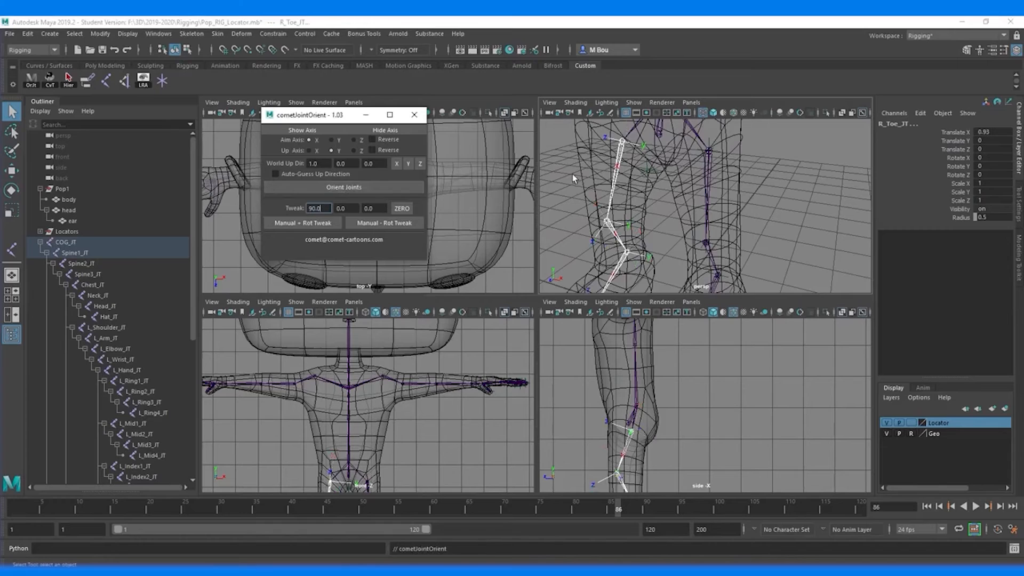
pyautogui.keyDown('alt'); pyautogui.moveTo(647, 186); pyautogui.dragTo(621, 258); pyautogui.keyUp('alt')
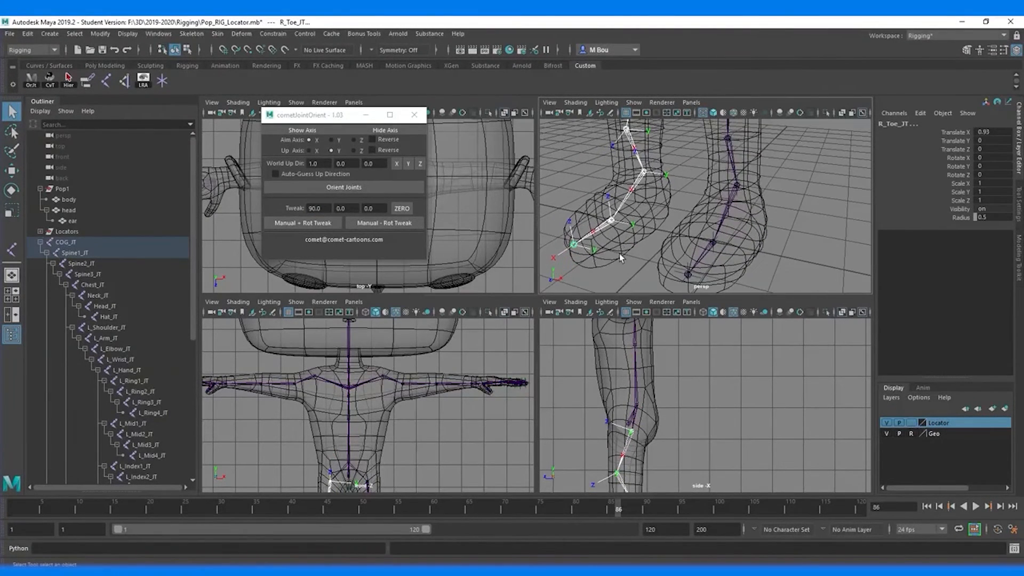
# - Apply negative 90-degree X rotation tweaks to the right foot joints R_Toe_JT, R_Ball_JT and R_Ankle_JT
pyautogui.click(573, 248)
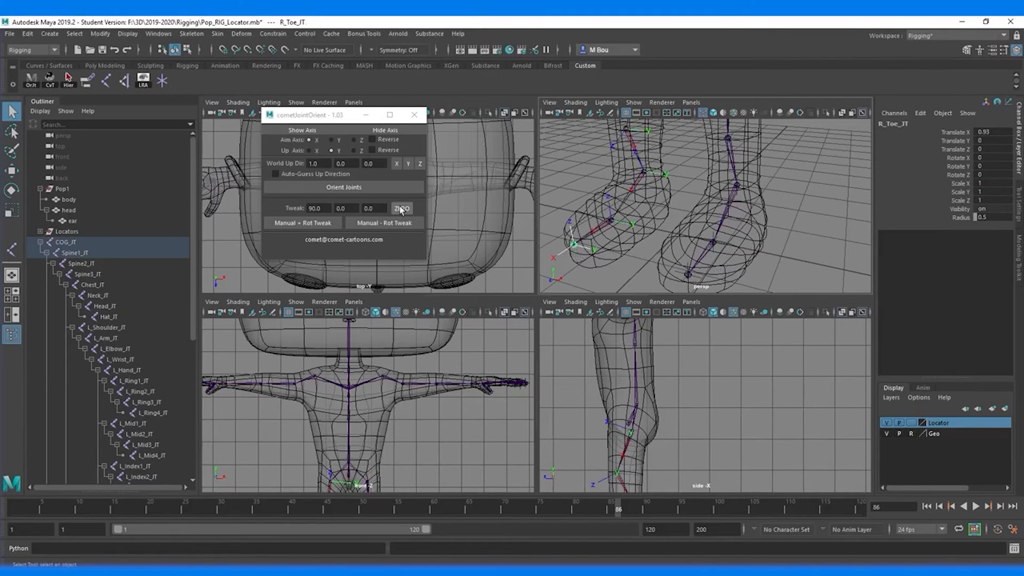
pyautogui.click(362, 223)
pyautogui.click(612, 223)
pyautogui.click(328, 224)
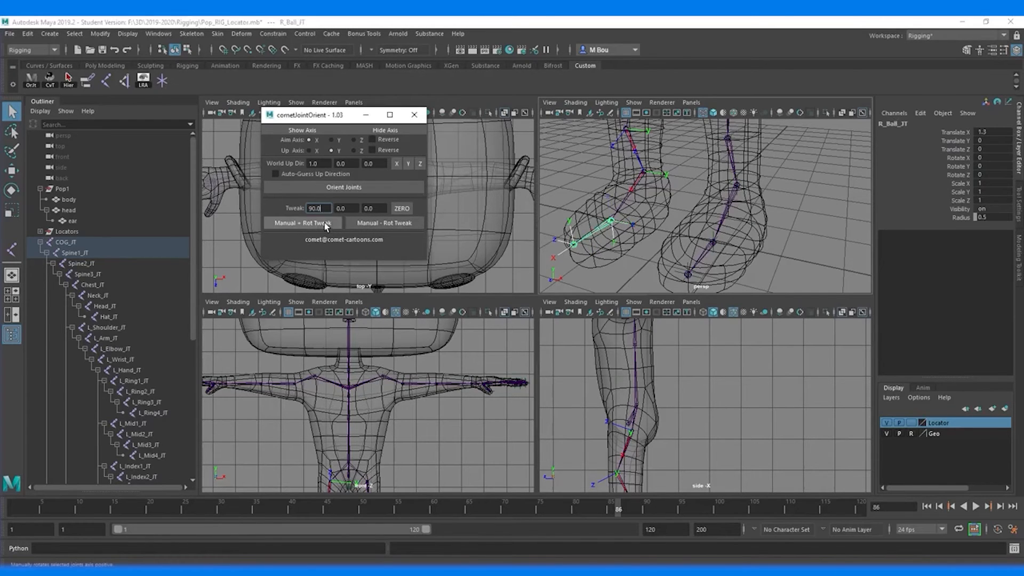
pyautogui.click(351, 223)
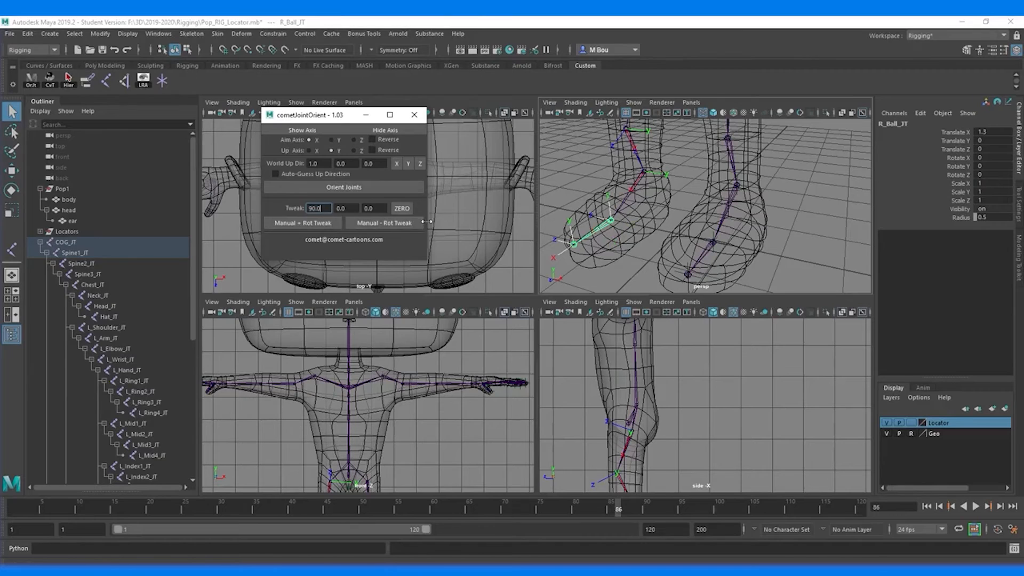
pyautogui.click(643, 173)
pyautogui.click(362, 224)
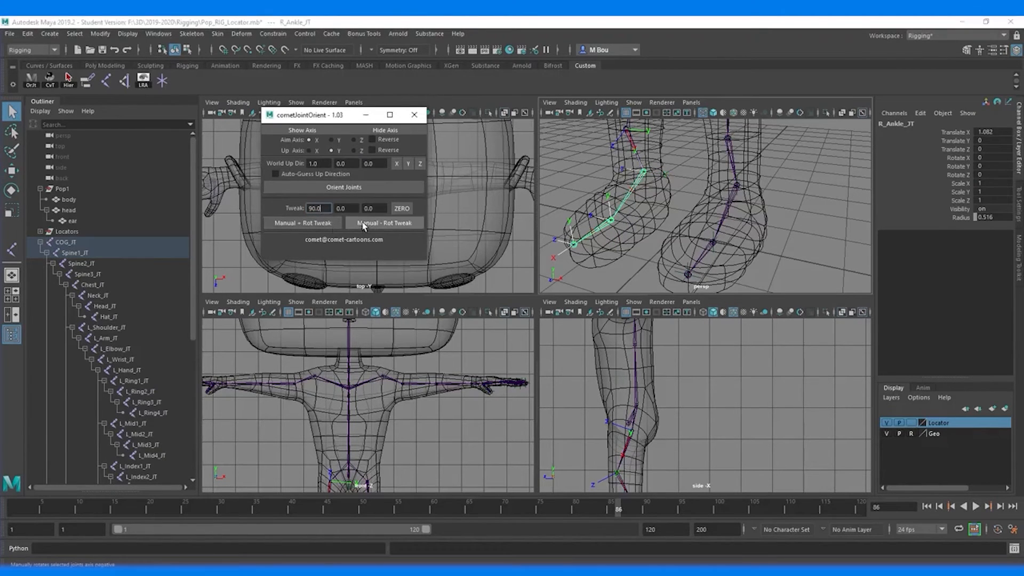
# - Apply negative 90-degree X rotation tweaks to R_Knee_JT and R_Hip_JT
pyautogui.moveTo(640, 160)
pyautogui.keyDown('alt'); pyautogui.mouseDown()
pyautogui.moveTo(587, 158)
pyautogui.moveTo(638, 145)
pyautogui.mouseUp(); pyautogui.keyUp('alt')
pyautogui.click(635, 127)
pyautogui.click(380, 223)
pyautogui.keyDown('alt'); pyautogui.moveTo(630, 172); pyautogui.dragTo(618, 270, button='middle'); pyautogui.keyUp('alt')
pyautogui.click(638, 163)
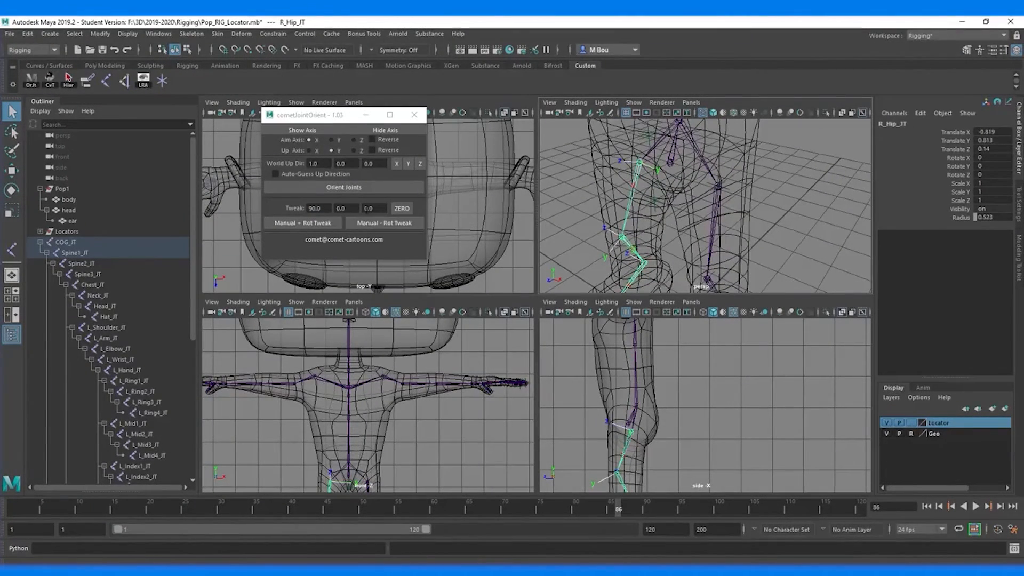
pyautogui.click(376, 223)
pyautogui.keyDown('alt'); pyautogui.moveTo(651, 187); pyautogui.dragTo(728, 184); pyautogui.keyUp('alt')
pyautogui.keyDown('alt'); pyautogui.moveTo(728, 184); pyautogui.dragTo(706, 159, button='middle'); pyautogui.keyUp('alt')
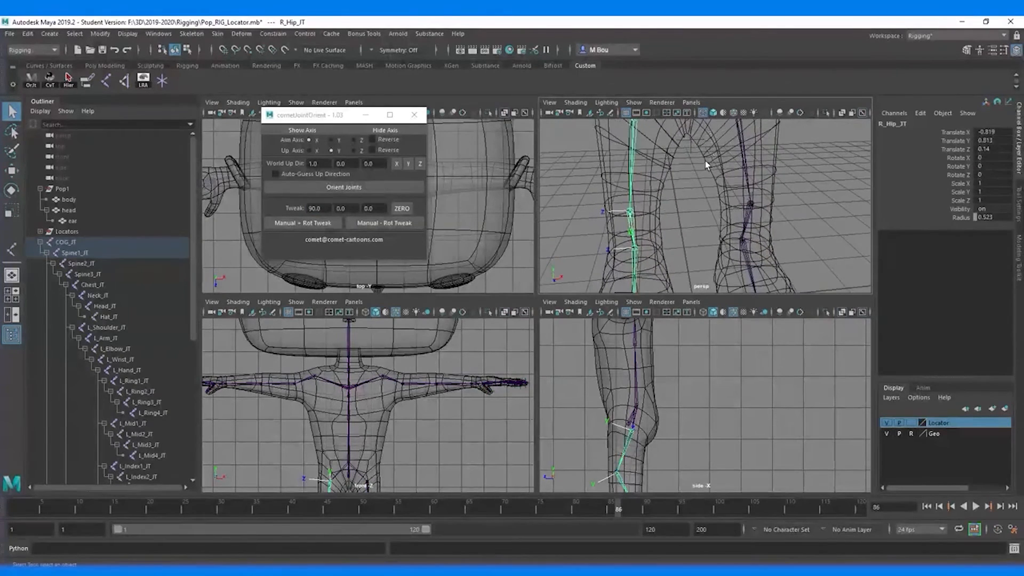
# - Save the scene, accepting the student version notice, and hide the local rotation axes of the whole R_Hip_JT hierarchy
pyautogui.hotkey('ctrl', 's')
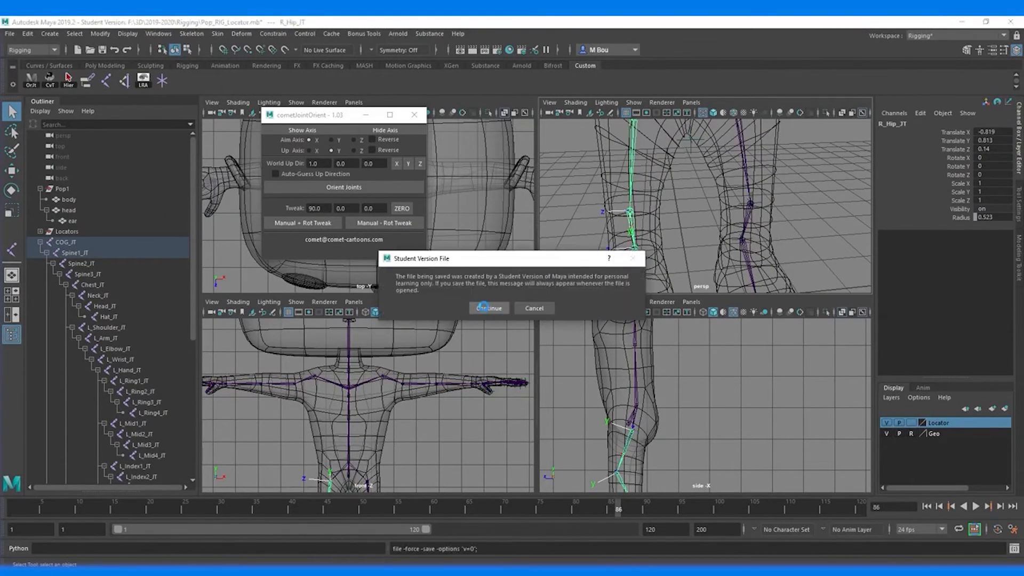
pyautogui.press('Return')
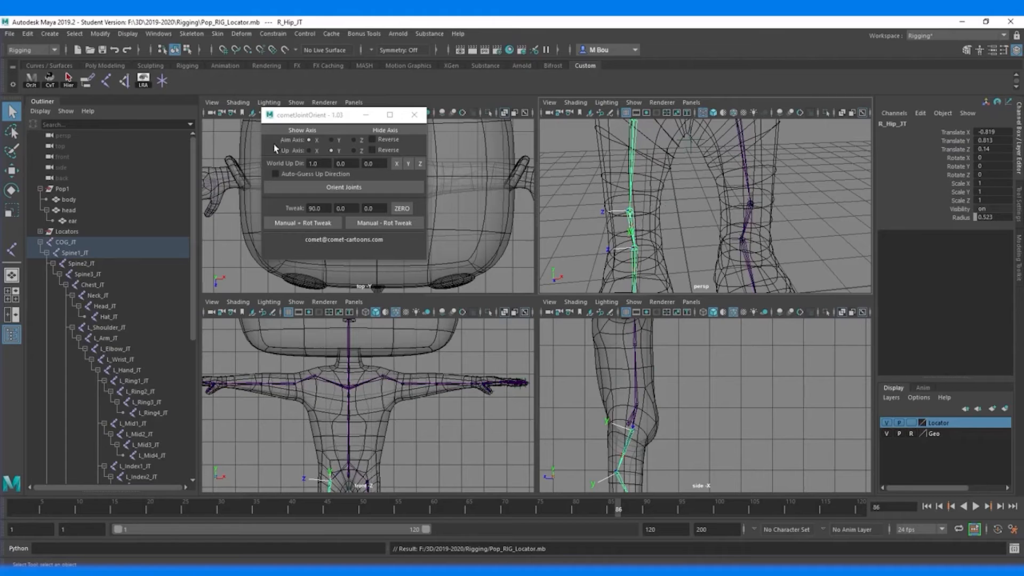
pyautogui.click(68, 78)
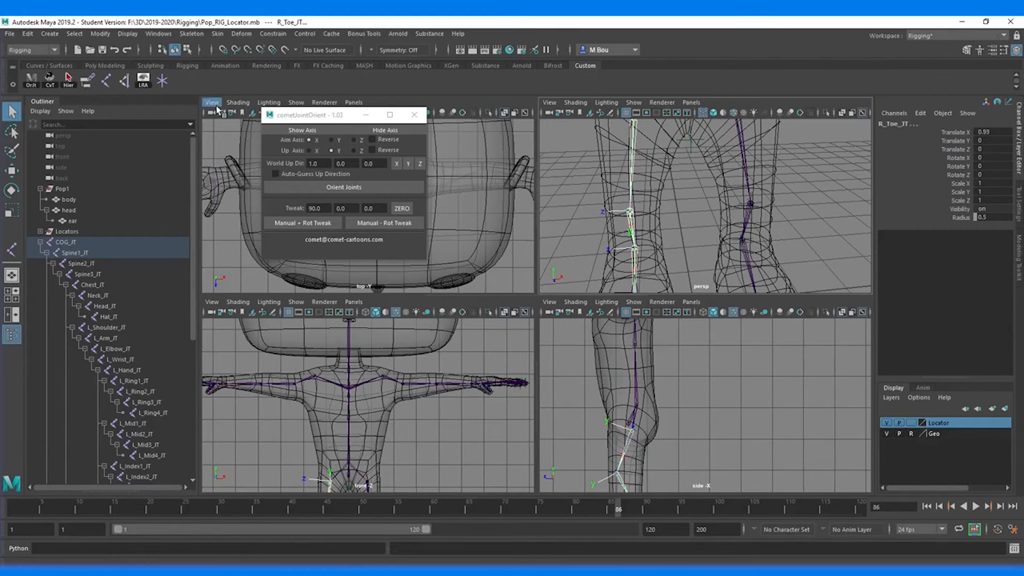
pyautogui.click(145, 81)
# - Select the central joints COG_JT, Spine1_JT to Spine3_JT, Chest_JT, Neck_JT, Head_JT and Hat_JT and orient them with X aim, Y up and world up 1, 0, 0
pyautogui.keyDown('alt'); pyautogui.moveTo(660, 209); pyautogui.dragTo(610, 305, button='middle'); pyautogui.keyUp('alt')
pyautogui.click(630, 229)
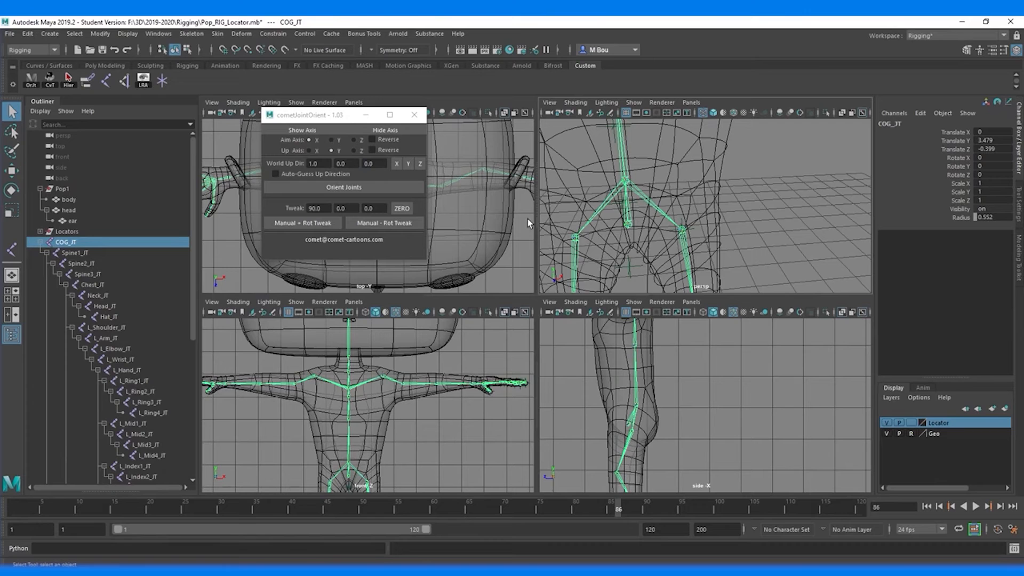
pyautogui.keyDown('alt'); pyautogui.moveTo(644, 184); pyautogui.dragTo(654, 148, button='middle'); pyautogui.keyUp('alt')
pyautogui.keyDown('shift'); pyautogui.click(641, 147); pyautogui.keyUp('shift')
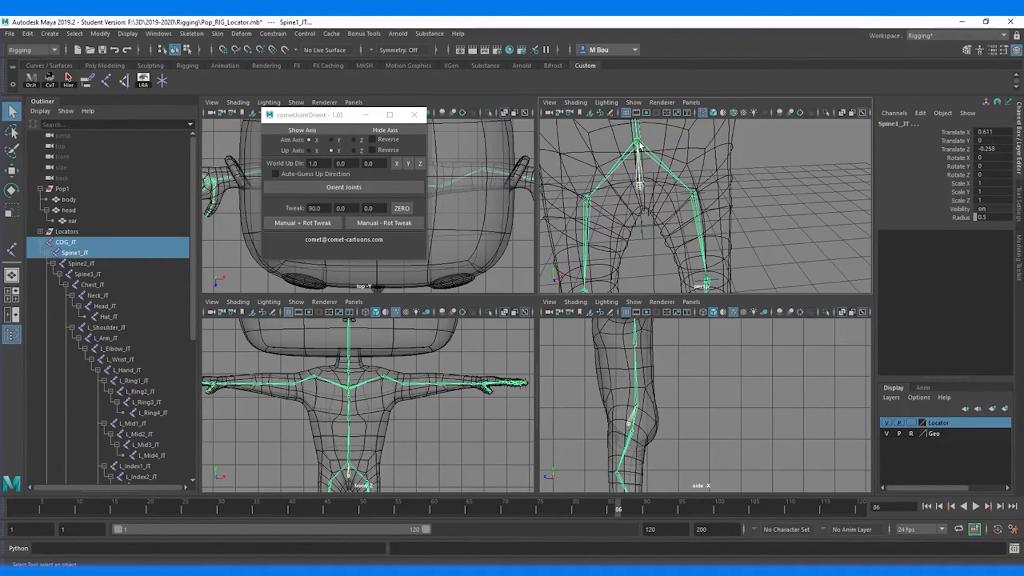
pyautogui.scroll(10, 666, 139)
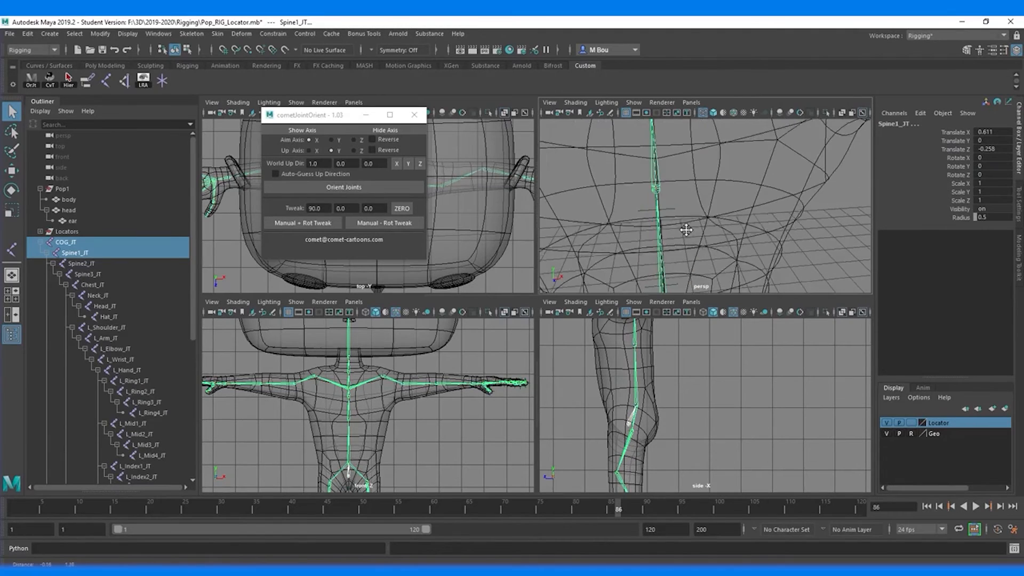
pyautogui.keyDown('shift'); pyautogui.click(655, 193); pyautogui.keyUp('shift')
pyautogui.scroll(-5, 678, 197)
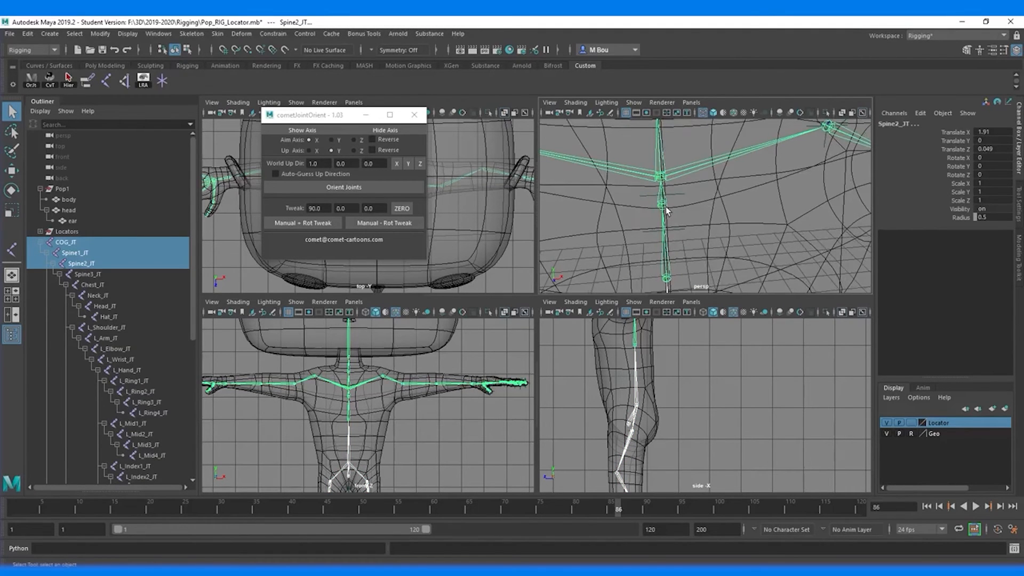
pyautogui.keyDown('shift'); pyautogui.click(664, 205); pyautogui.keyUp('shift')
pyautogui.keyDown('shift'); pyautogui.click(665, 178); pyautogui.keyUp('shift')
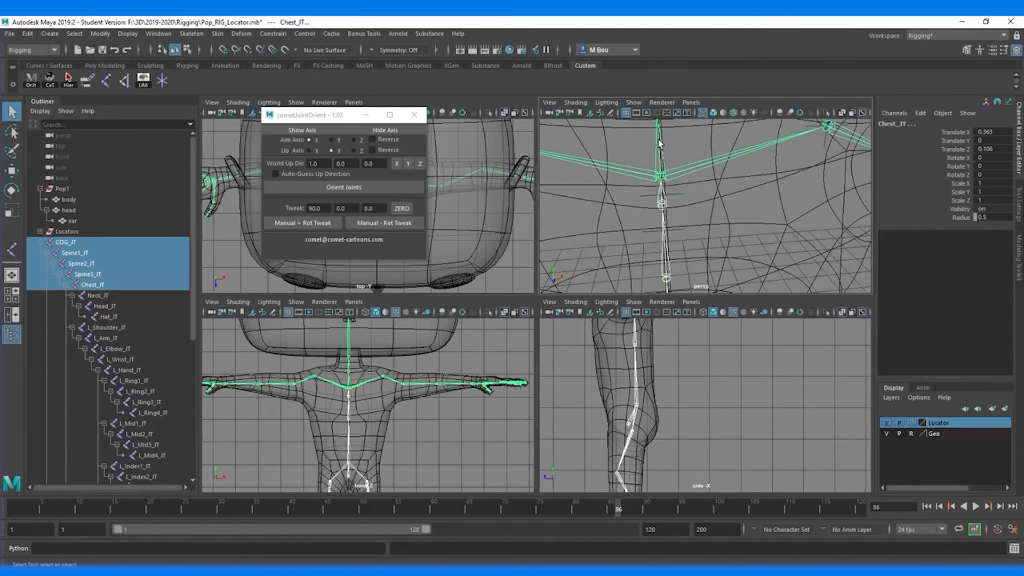
pyautogui.keyDown('alt'); pyautogui.moveTo(670, 141); pyautogui.dragTo(662, 200); pyautogui.keyUp('alt')
pyautogui.keyDown('shift'); pyautogui.click(661, 199); pyautogui.keyUp('shift')
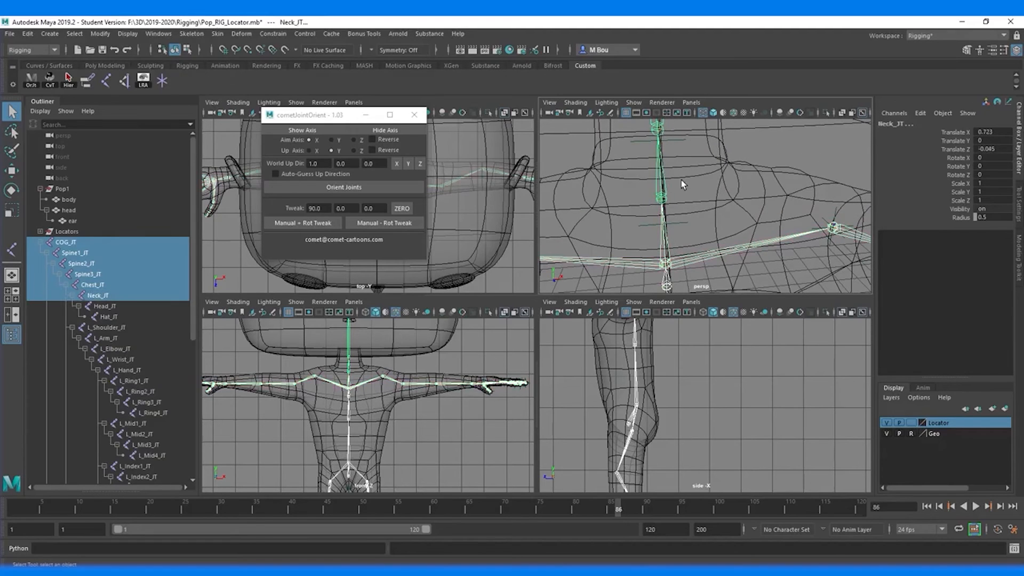
pyautogui.keyDown('shift'); pyautogui.click(657, 129); pyautogui.keyUp('shift')
pyautogui.keyDown('alt'); pyautogui.moveTo(680, 144); pyautogui.dragTo(685, 209, button='middle'); pyautogui.keyUp('alt')
pyautogui.scroll(8, 685, 209)
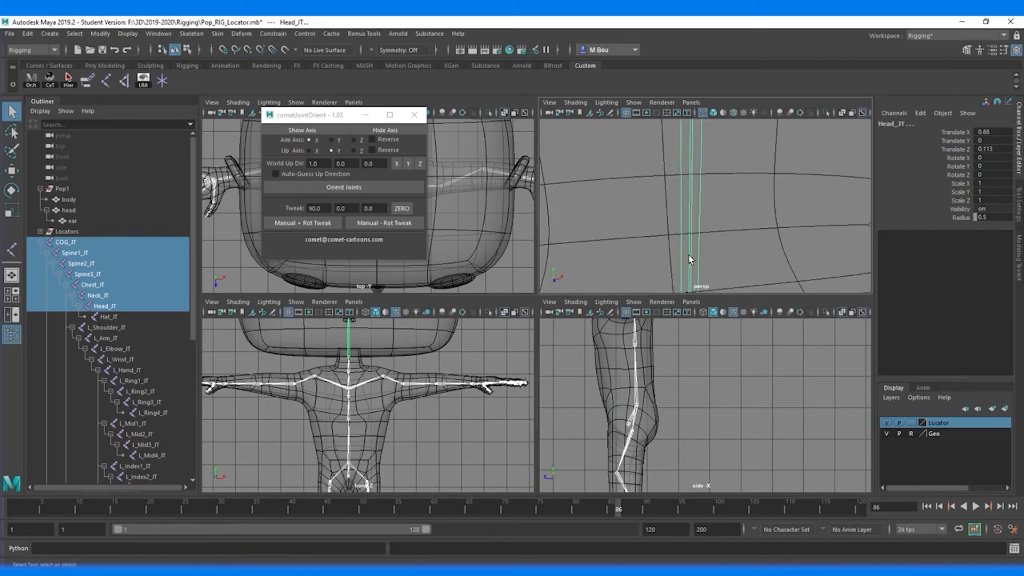
pyautogui.scroll(-10, 681, 240)
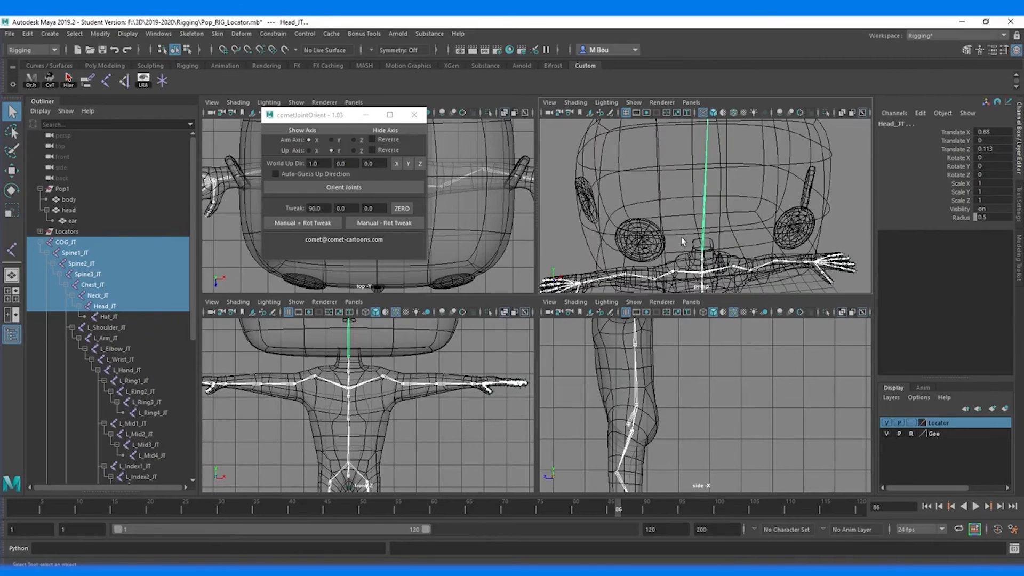
pyautogui.keyDown('shift'); pyautogui.click(708, 150); pyautogui.keyUp('shift')
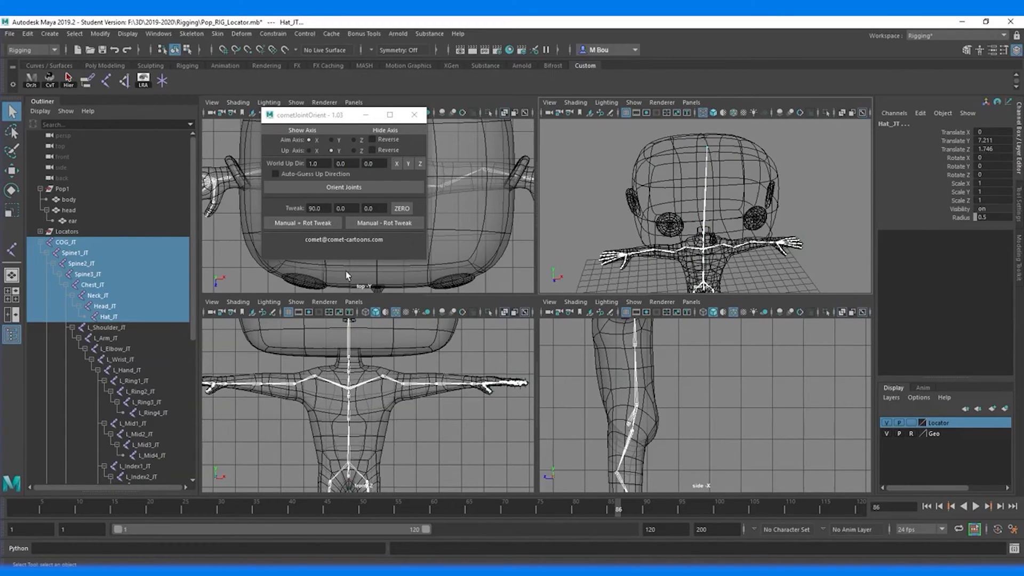
pyautogui.click(331, 188)
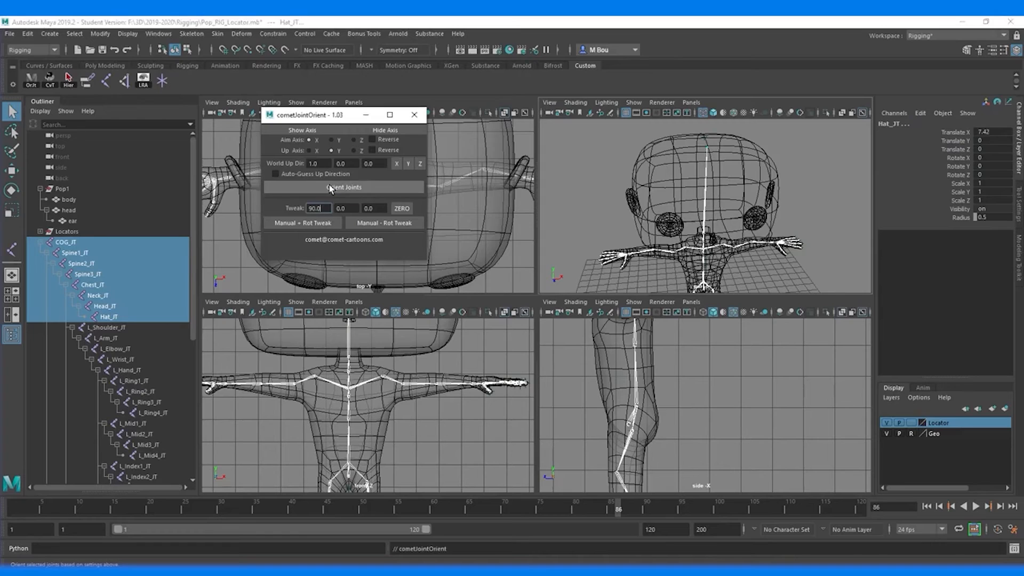
# - Show the local rotation axes of the selected COG_JT to Hat_JT joints and examine their directions along the spine from several sides
pyautogui.click(143, 80)
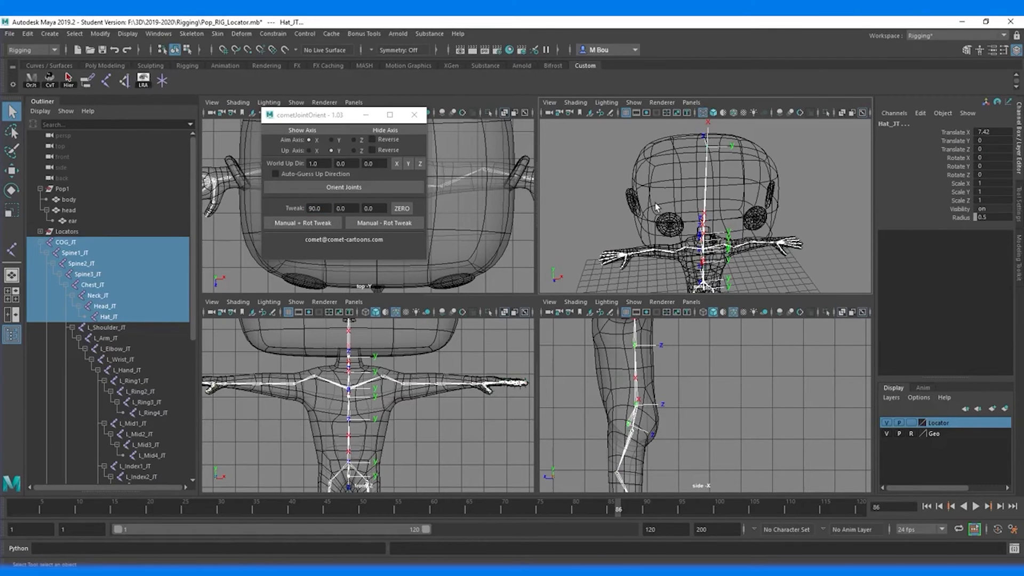
pyautogui.keyDown('alt'); pyautogui.moveTo(757, 197); pyautogui.dragTo(712, 179); pyautogui.keyUp('alt')
pyautogui.scroll(5, 701, 264)
pyautogui.keyDown('alt'); pyautogui.moveTo(670, 281); pyautogui.dragTo(672, 165, button='middle'); pyautogui.keyUp('alt')
pyautogui.keyDown('alt'); pyautogui.moveTo(677, 195); pyautogui.dragTo(624, 197); pyautogui.keyUp('alt')
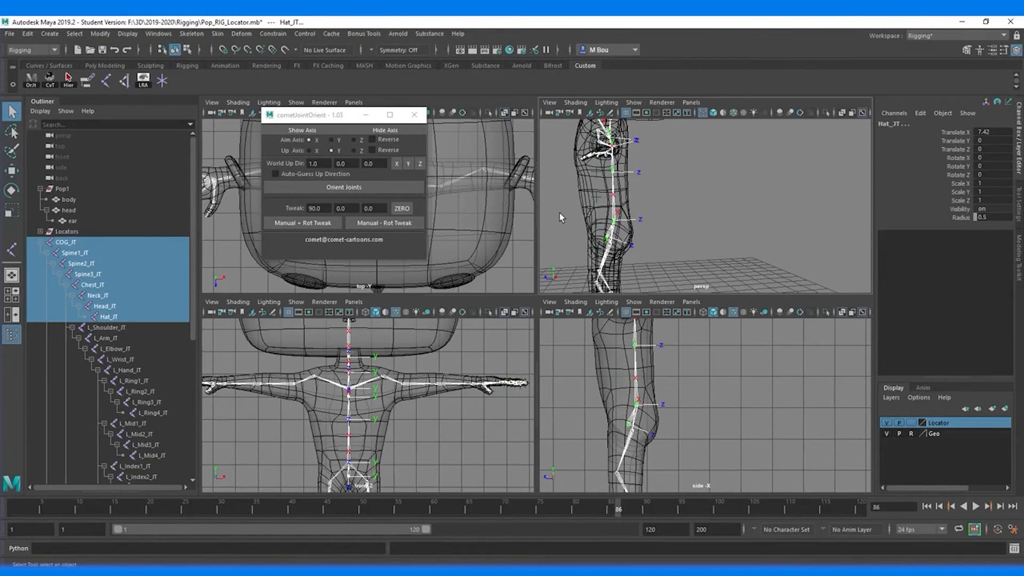
pyautogui.keyDown('alt'); pyautogui.moveTo(560, 213); pyautogui.dragTo(633, 234); pyautogui.keyUp('alt')
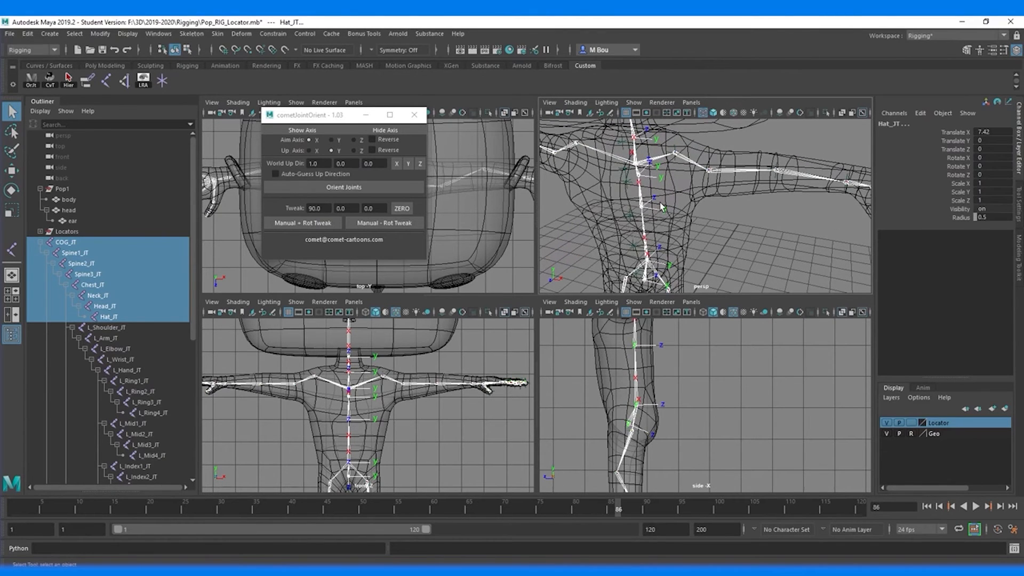
pyautogui.scroll(-3, 660, 207)
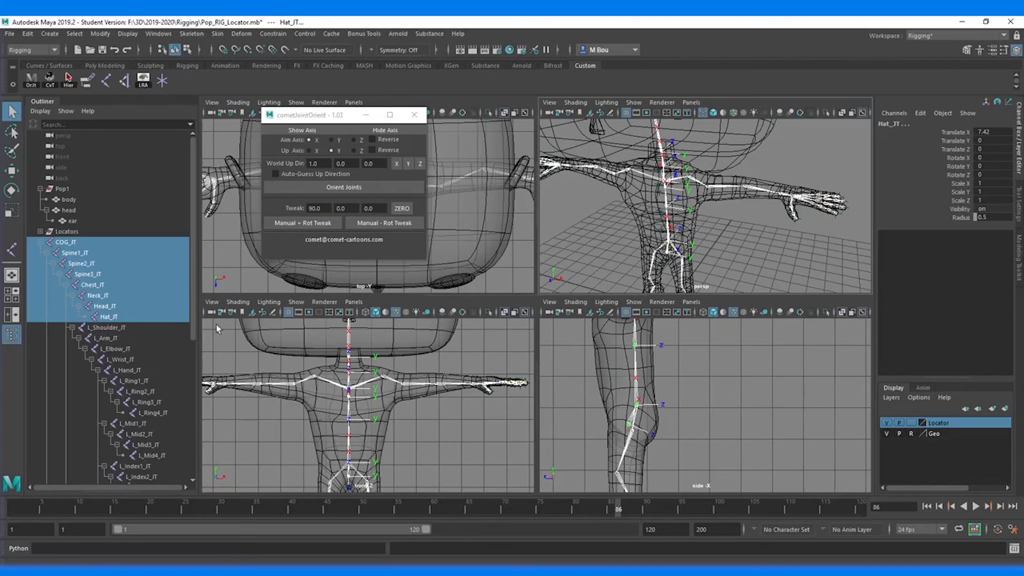
pyautogui.keyDown('alt'); pyautogui.moveTo(666, 219); pyautogui.dragTo(613, 224); pyautogui.keyUp('alt')
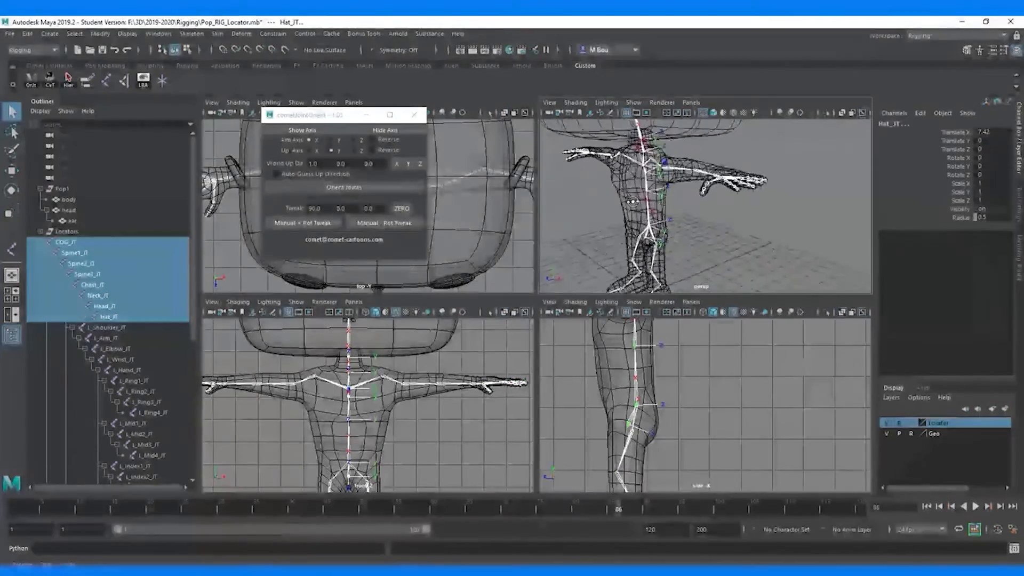
pyautogui.keyDown('alt'); pyautogui.moveTo(632, 202); pyautogui.dragTo(547, 208); pyautogui.keyUp('alt')
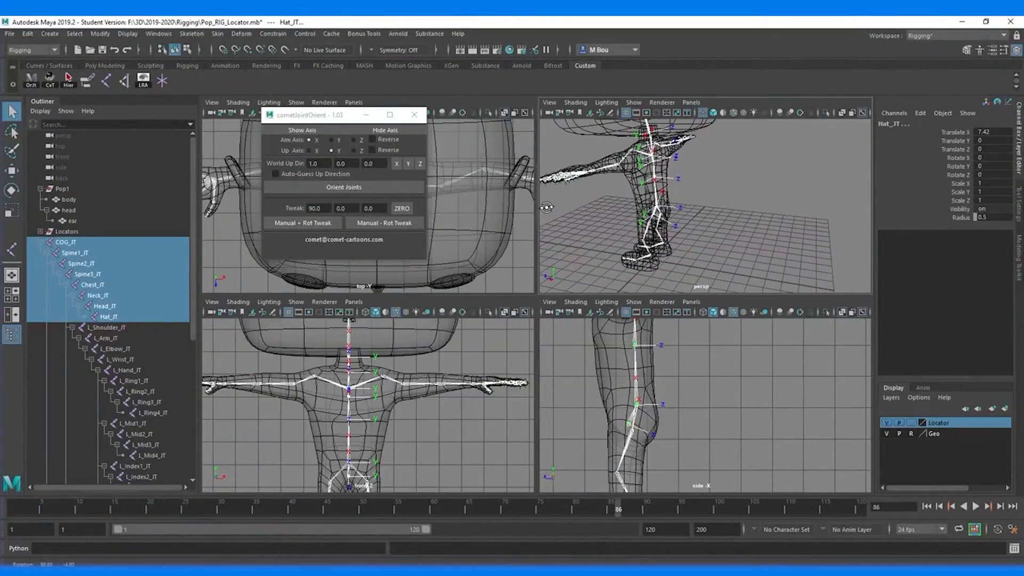
pyautogui.keyDown('alt'); pyautogui.moveTo(645, 193); pyautogui.dragTo(556, 181); pyautogui.keyUp('alt')
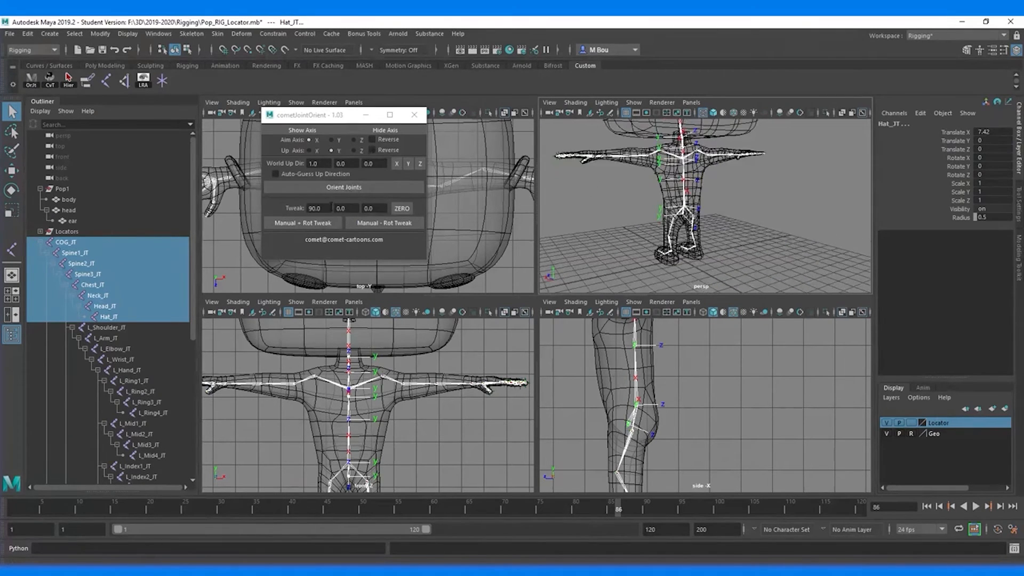
# - Try a positive 90-degree X tweak on the COG_JT to Hat_JT joints and apply negative 90-degree X tweaks instead
pyautogui.click(314, 225)
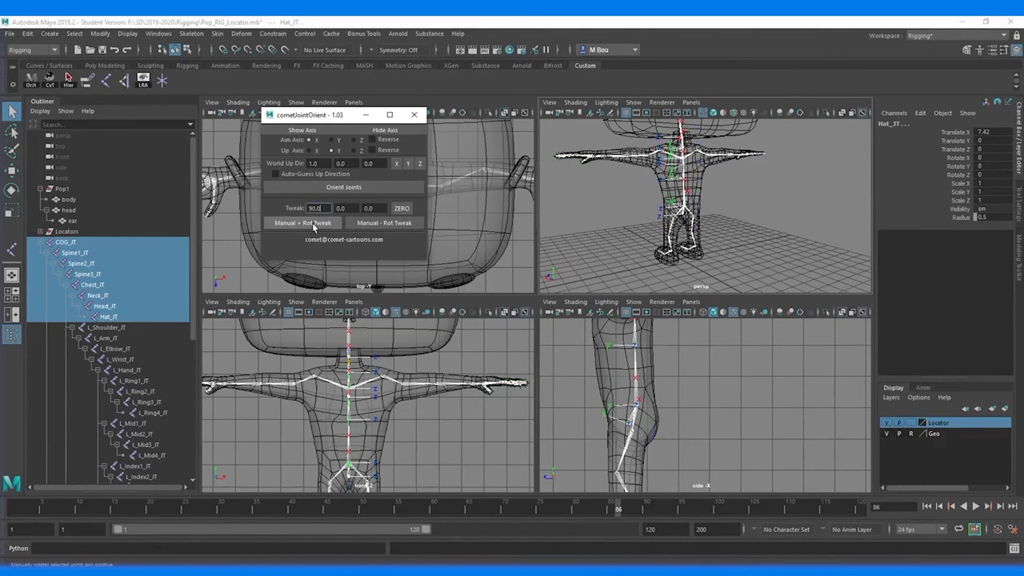
pyautogui.keyDown('alt'); pyautogui.moveTo(595, 184); pyautogui.dragTo(626, 197); pyautogui.keyUp('alt')
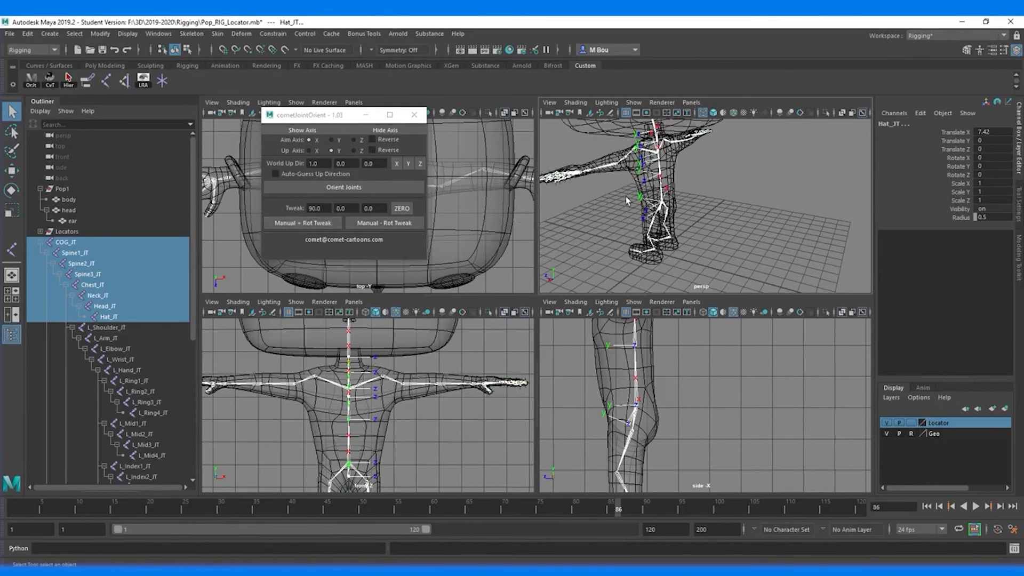
pyautogui.click(368, 225)
pyautogui.keyDown('alt'); pyautogui.moveTo(619, 187); pyautogui.dragTo(661, 191); pyautogui.keyUp('alt')
# - Apply positive 90-degree X rotation tweaks to Hat_JT and Head_JT individually
pyautogui.keyDown('alt'); pyautogui.moveTo(660, 191); pyautogui.dragTo(705, 322, button='middle'); pyautogui.keyUp('alt')
pyautogui.keyDown('alt'); pyautogui.moveTo(673, 247); pyautogui.dragTo(685, 255); pyautogui.keyUp('alt')
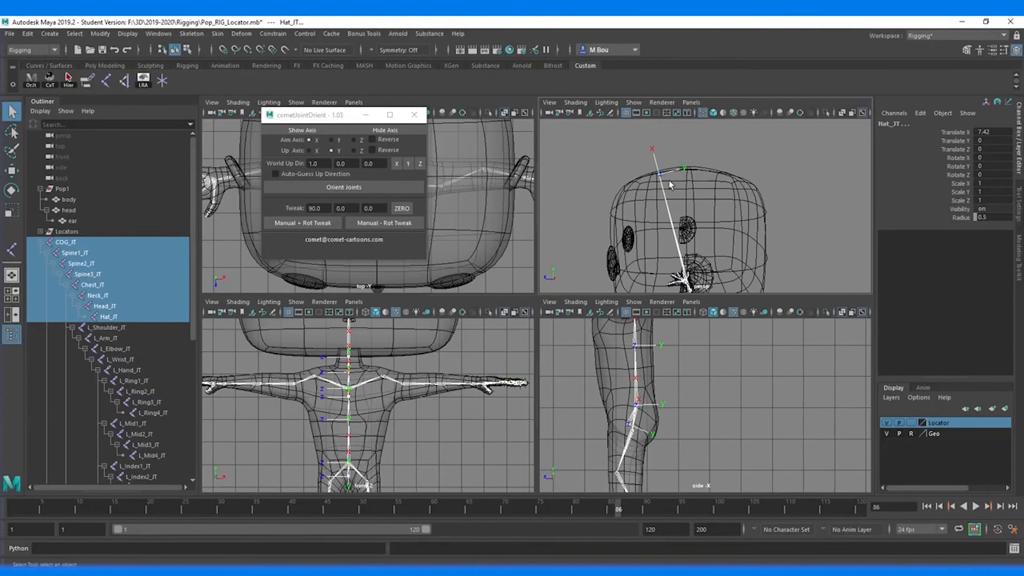
pyautogui.click(660, 176)
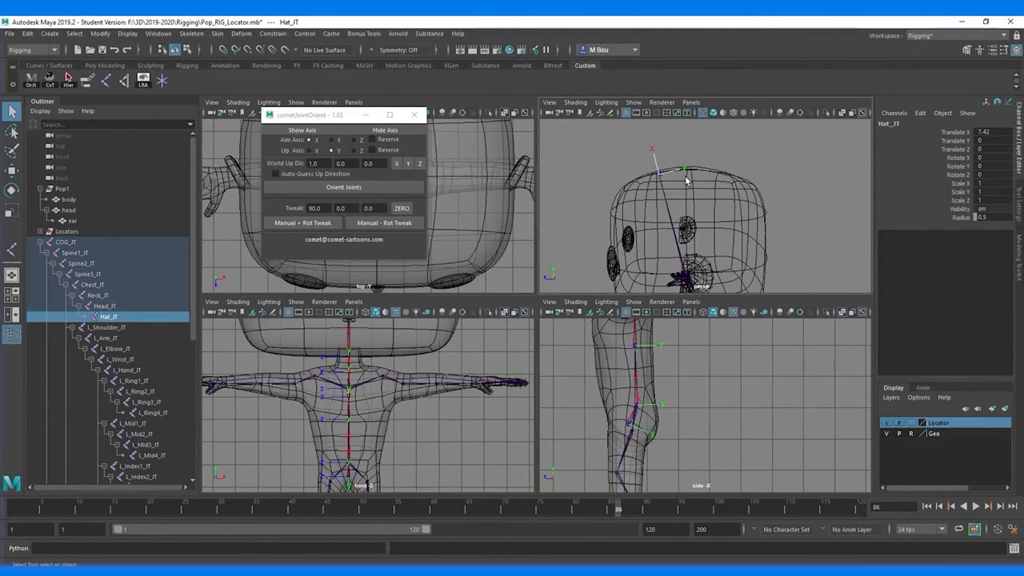
pyautogui.scroll(3, 685, 181)
pyautogui.click(322, 224)
pyautogui.moveTo(669, 207)
pyautogui.keyDown('alt'); pyautogui.mouseDown()
pyautogui.moveTo(660, 186)
pyautogui.moveTo(665, 197)
pyautogui.mouseUp(); pyautogui.keyUp('alt')
pyautogui.click(663, 200)
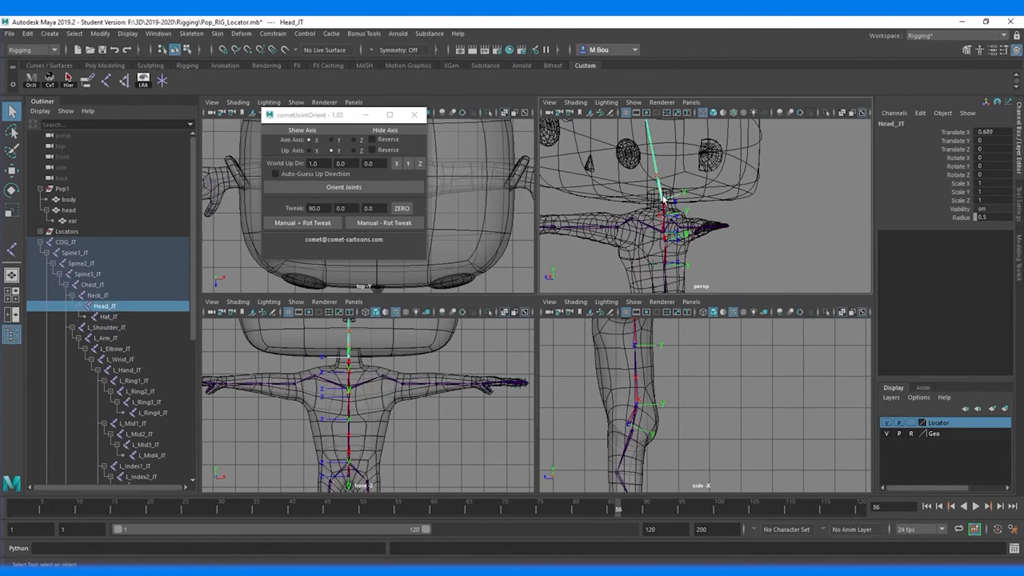
pyautogui.click(322, 220)
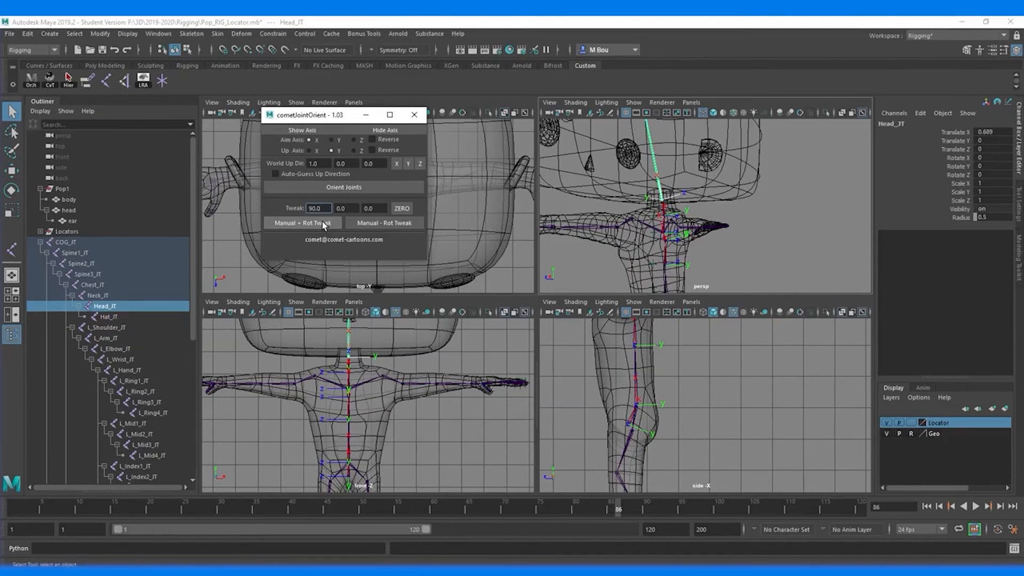
# - Reselect all central joints from COG_JT through the spine, chest, neck and head to Hat_JT and hide their local rotation axes
pyautogui.keyDown('alt'); pyautogui.moveTo(640, 229); pyautogui.dragTo(741, 233); pyautogui.keyUp('alt')
pyautogui.keyDown('alt'); pyautogui.moveTo(741, 240); pyautogui.dragTo(696, 131, button='middle'); pyautogui.keyUp('alt')
pyautogui.keyDown('alt'); pyautogui.moveTo(676, 220); pyautogui.dragTo(689, 274, button='middle'); pyautogui.keyUp('alt')
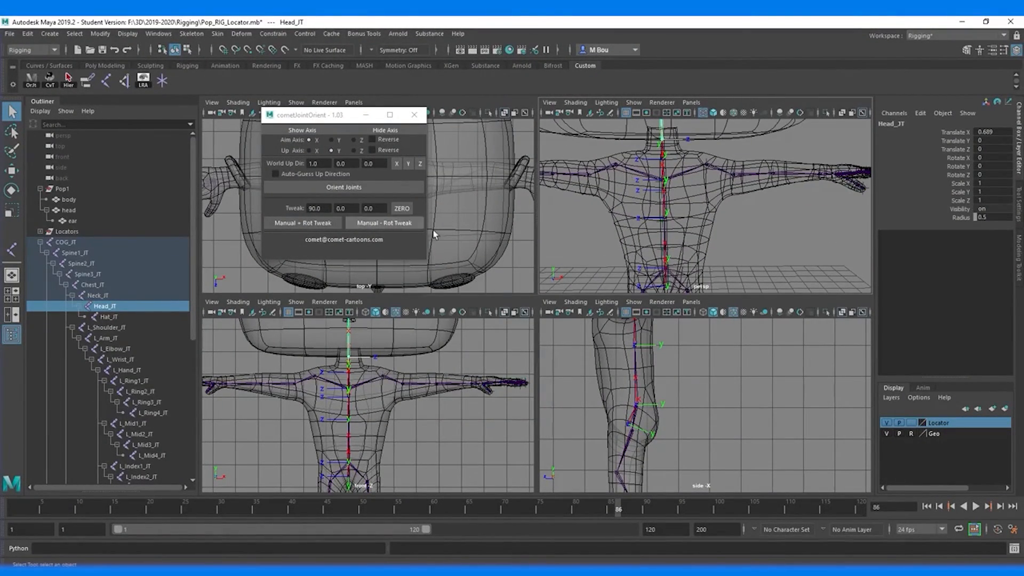
pyautogui.click(665, 287)
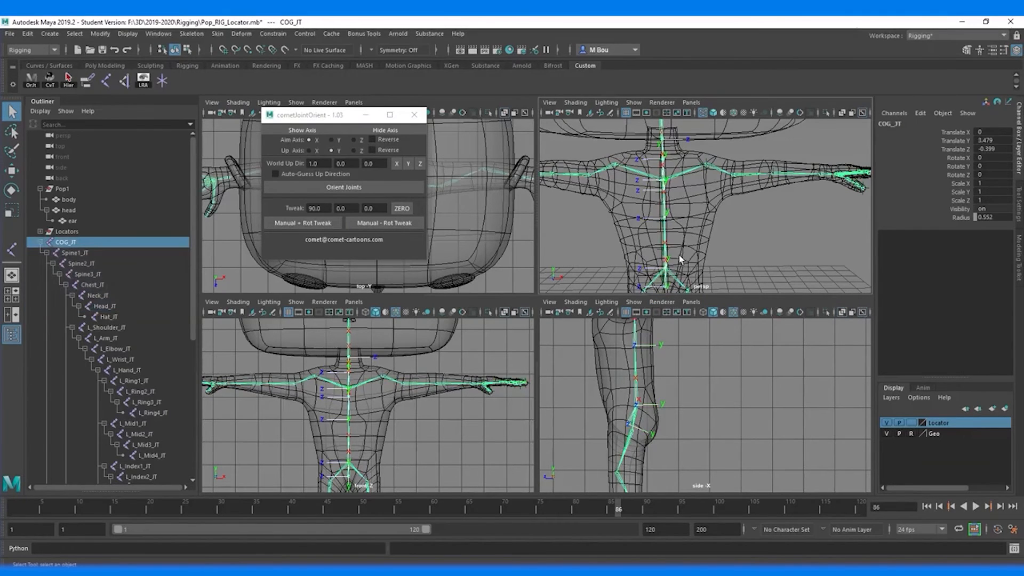
pyautogui.keyDown('shift'); pyautogui.click(665, 267); pyautogui.keyUp('shift')
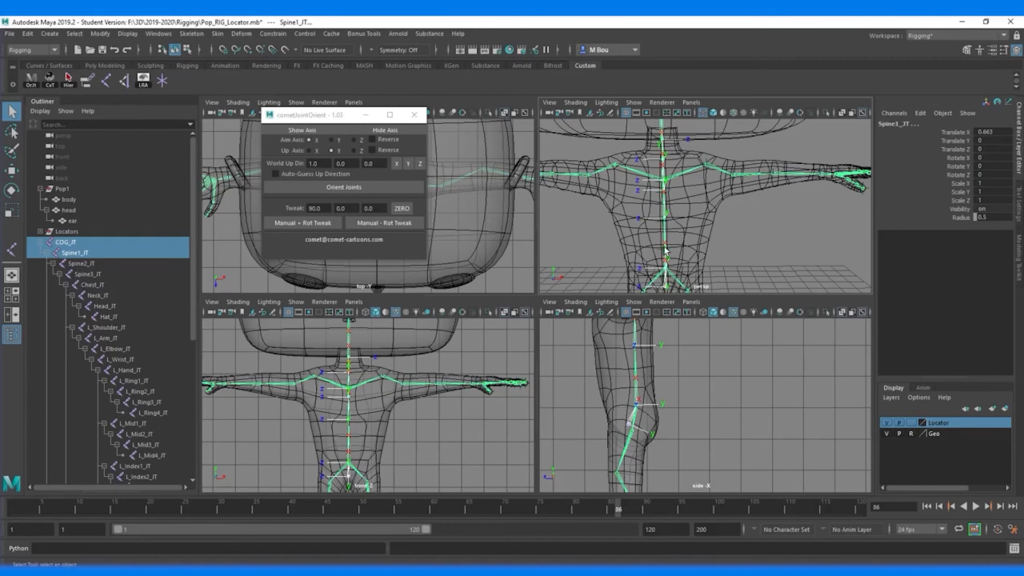
pyautogui.keyDown('shift'); pyautogui.click(665, 248); pyautogui.keyUp('shift')
pyautogui.keyDown('shift'); pyautogui.click(665, 223); pyautogui.keyUp('shift')
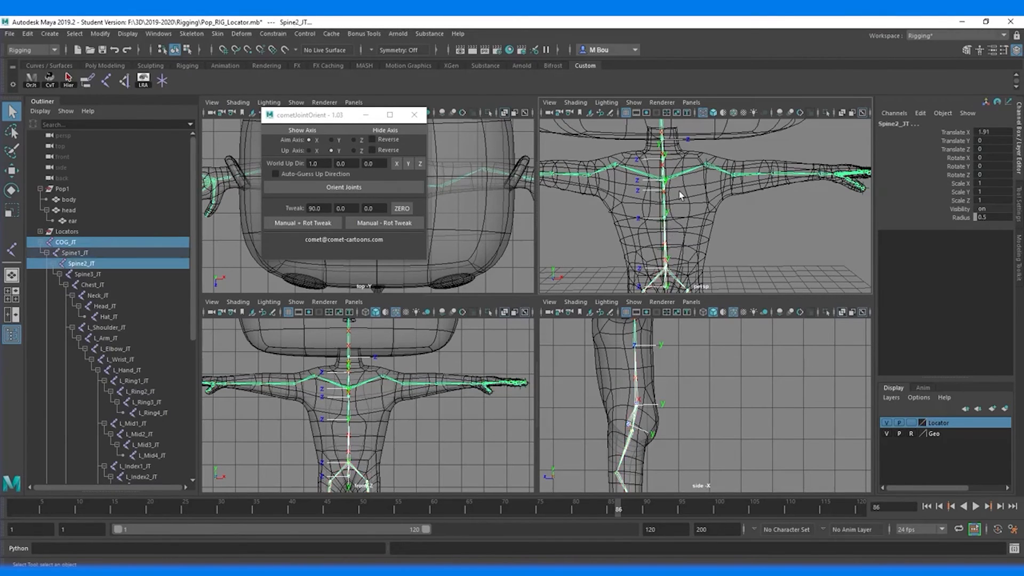
pyautogui.keyDown('shift'); pyautogui.click(666, 182); pyautogui.keyUp('shift')
pyautogui.keyDown('shift'); pyautogui.click(665, 162); pyautogui.keyUp('shift')
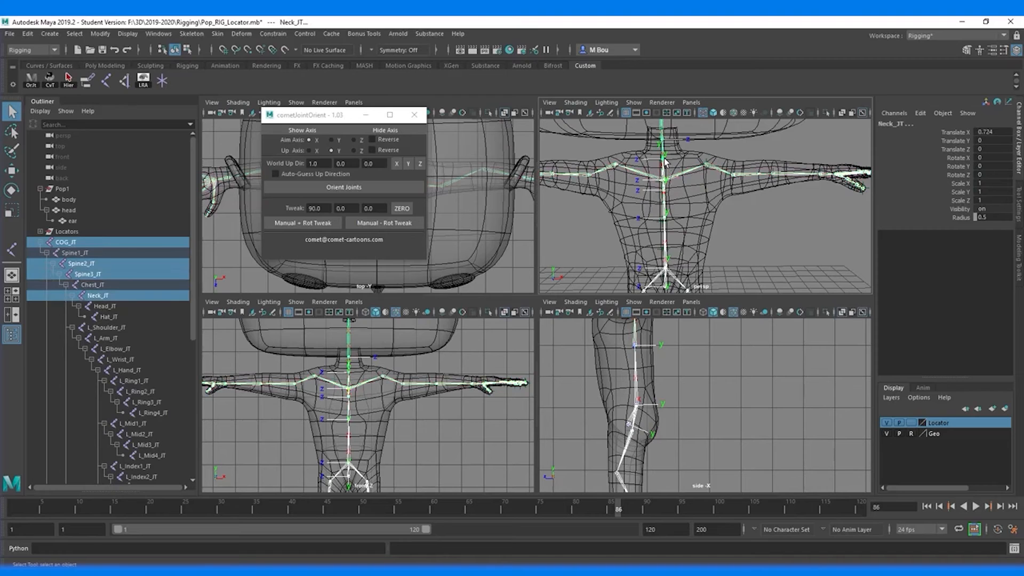
pyautogui.keyDown('shift'); pyautogui.click(663, 140); pyautogui.keyUp('shift')
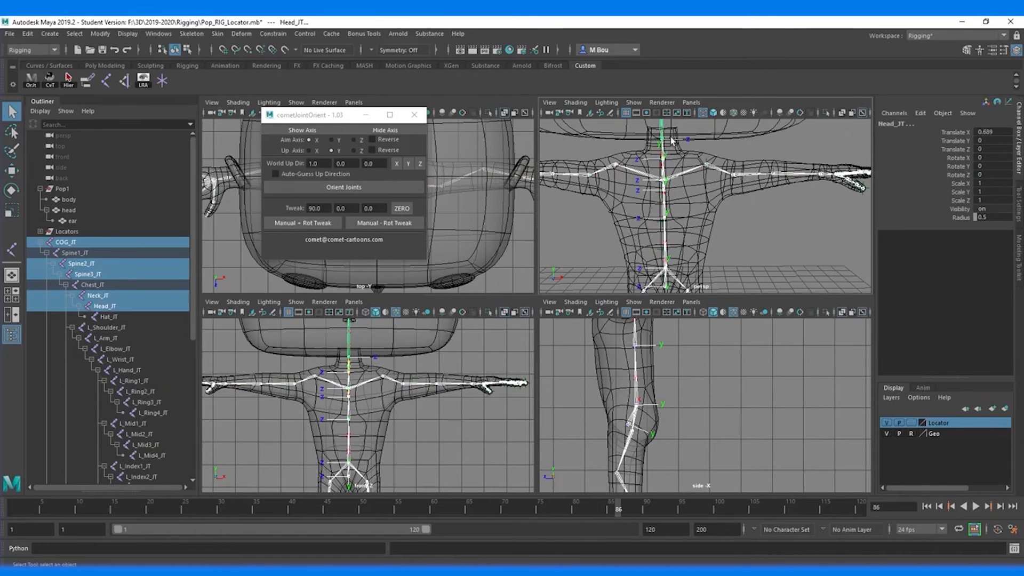
pyautogui.keyDown('alt'); pyautogui.moveTo(675, 140); pyautogui.dragTo(685, 312, button='middle'); pyautogui.keyUp('alt')
pyautogui.keyDown('alt'); pyautogui.moveTo(676, 190); pyautogui.dragTo(676, 221, button='middle'); pyautogui.keyUp('alt')
pyautogui.keyDown('shift'); pyautogui.click(663, 187); pyautogui.keyUp('shift')
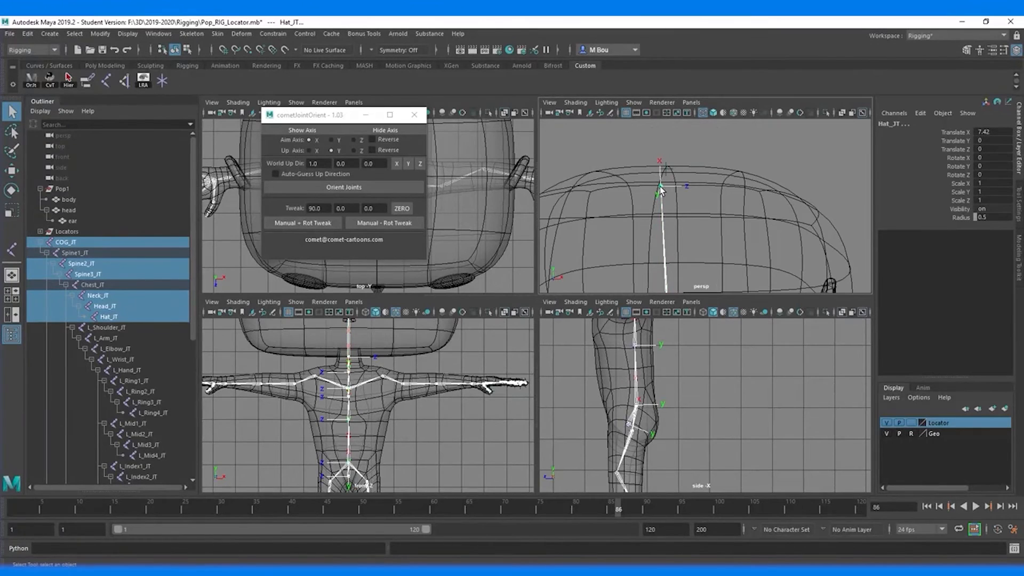
pyautogui.keyDown('ctrl'); pyautogui.click(99, 285); pyautogui.keyUp('ctrl')
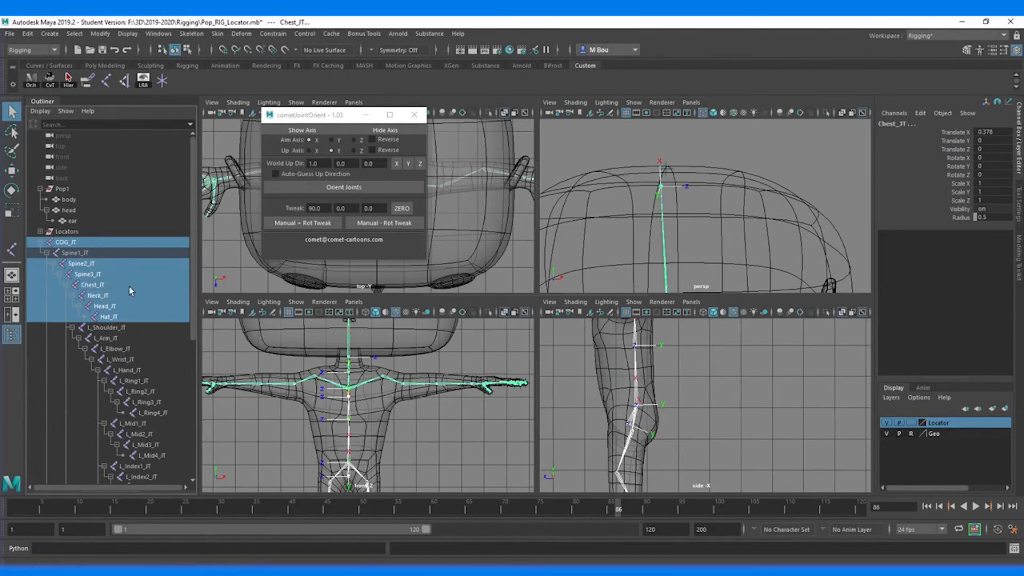
pyautogui.keyDown('ctrl'); pyautogui.click(100, 255); pyautogui.keyUp('ctrl')
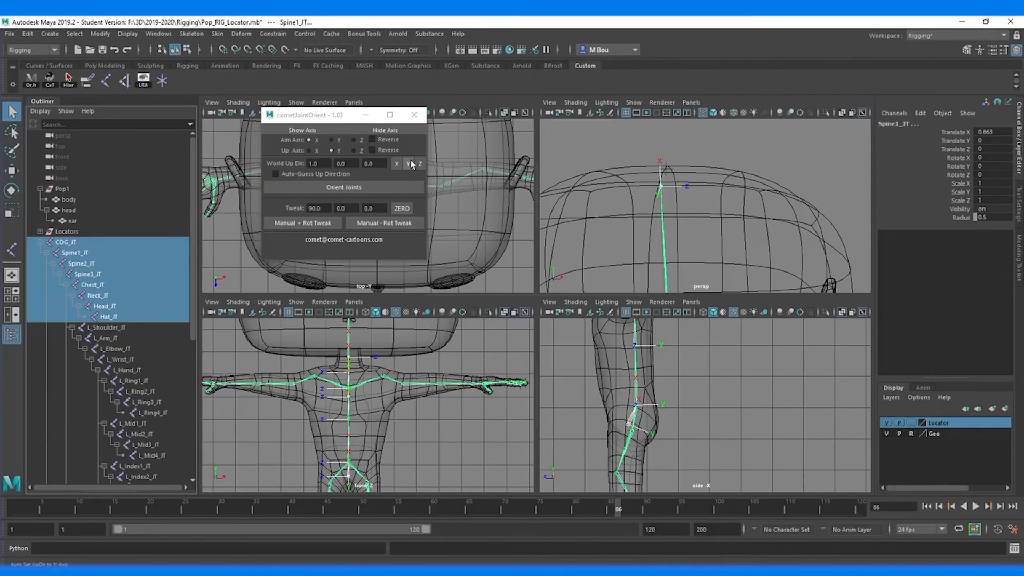
pyautogui.click(143, 80)
# - Select the whole R_Shoulder_JT hierarchy and show the local rotation axes of its joints
pyautogui.keyDown('alt'); pyautogui.moveTo(742, 204); pyautogui.dragTo(758, 107, button='middle'); pyautogui.keyUp('alt')
pyautogui.keyDown('alt'); pyautogui.moveTo(697, 248); pyautogui.dragTo(692, 86, button='middle'); pyautogui.keyUp('alt')
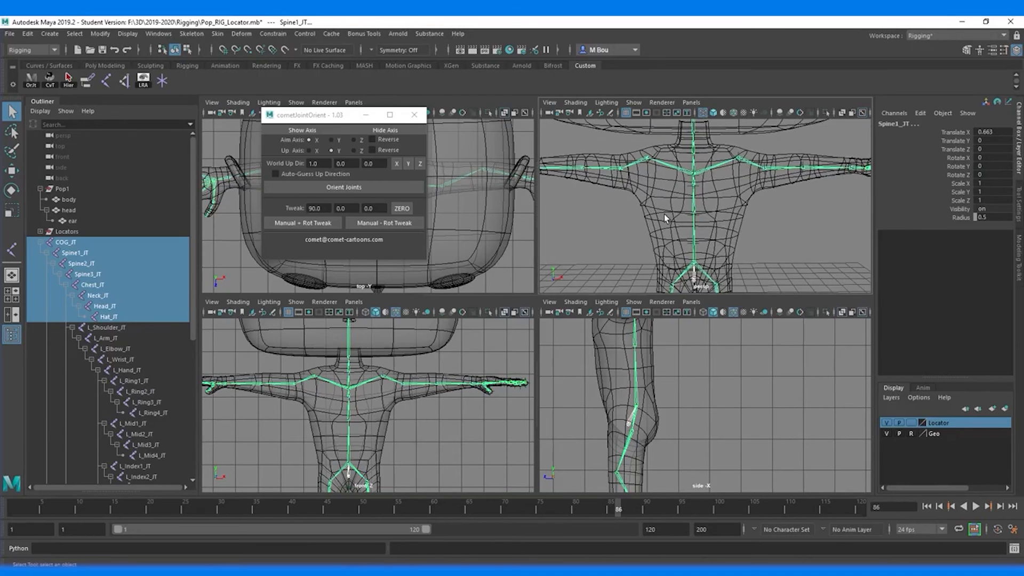
pyautogui.keyDown('alt'); pyautogui.moveTo(664, 213); pyautogui.dragTo(668, 208, button='middle'); pyautogui.keyUp('alt')
pyautogui.click(656, 156)
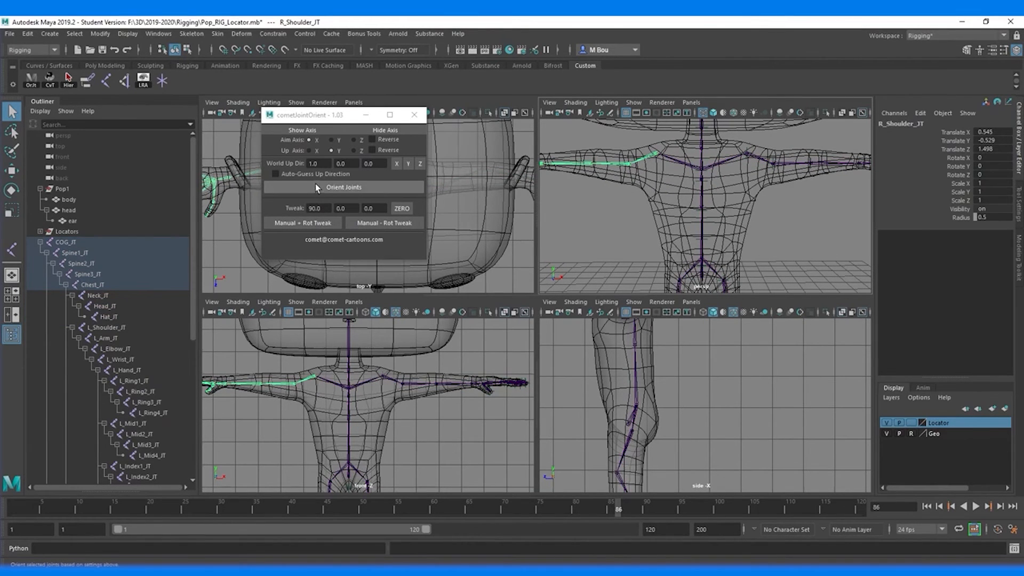
pyautogui.click(69, 81)
pyautogui.click(143, 81)
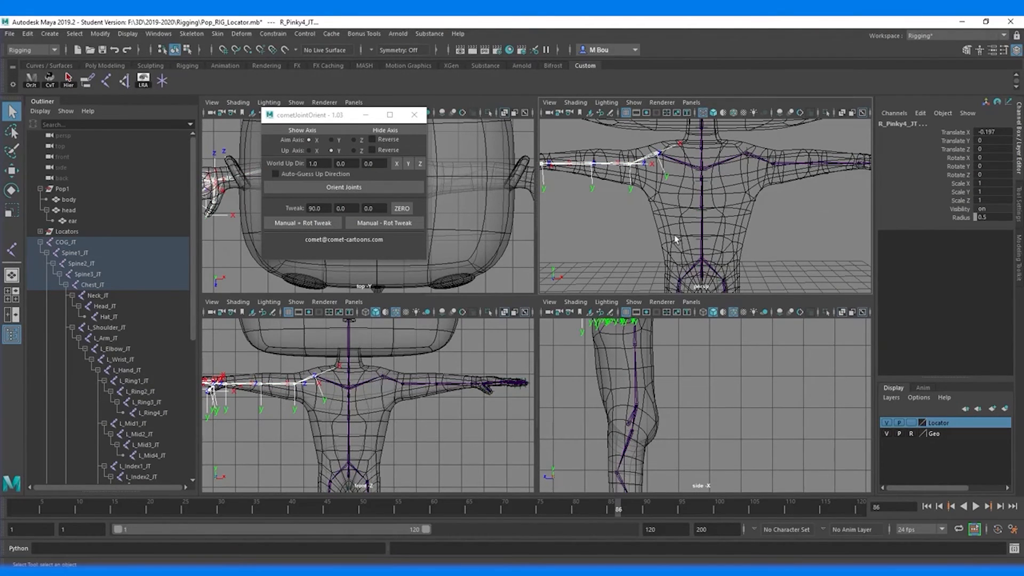
# - Orient the R_Shoulder_JT hierarchy with X as aim axis, Y as up axis and a world up direction of 1, 0, 0
pyautogui.keyDown('alt'); pyautogui.moveTo(678, 265); pyautogui.dragTo(708, 256); pyautogui.keyUp('alt')
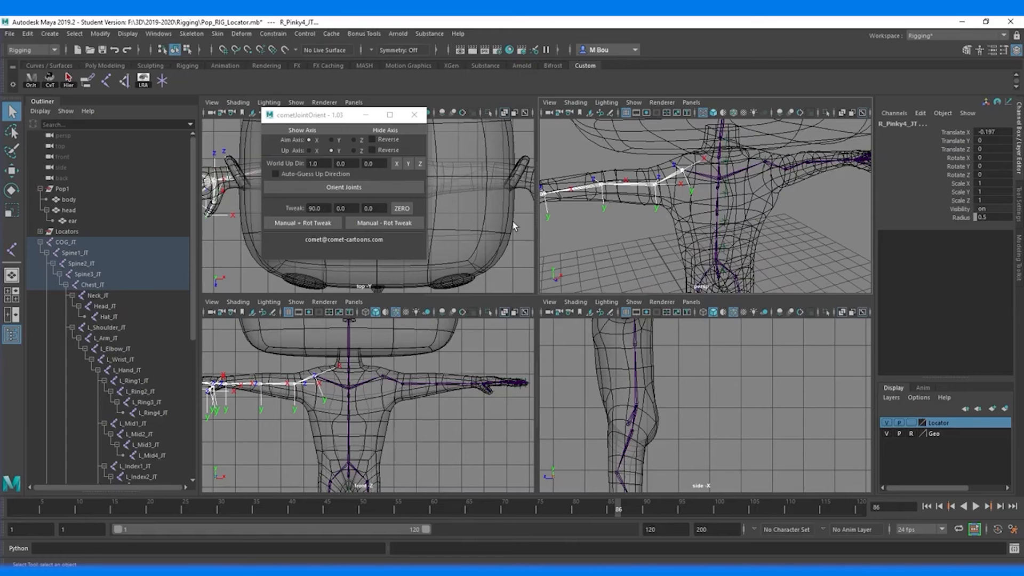
pyautogui.click(326, 187)
pyautogui.keyDown('alt'); pyautogui.moveTo(669, 210); pyautogui.dragTo(708, 202); pyautogui.keyUp('alt')
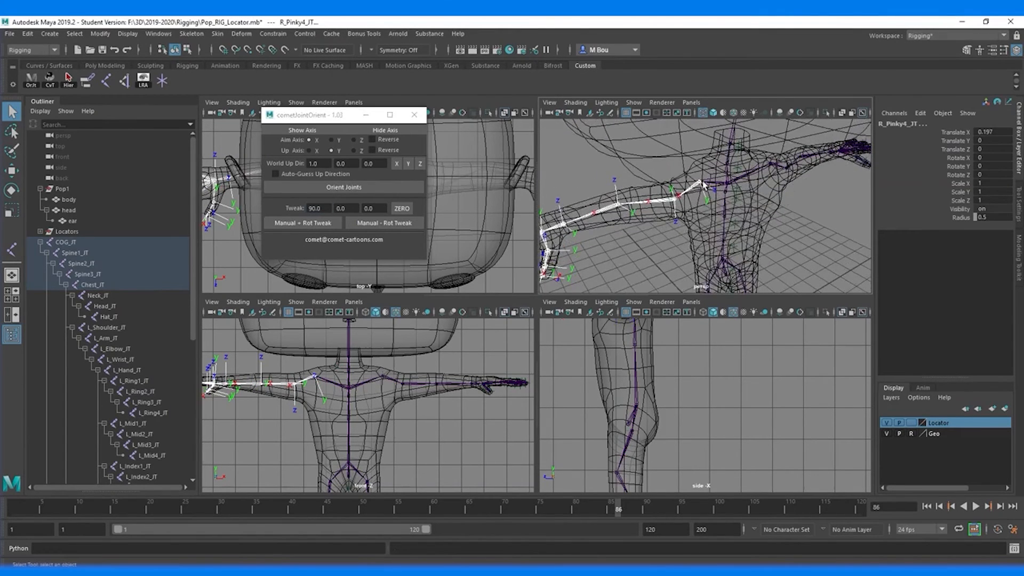
# - Apply positive 90-degree X rotation tweaks to R_Shoulder_JT, R_Elbow_JT and R_Wrist_JT individually
pyautogui.click(699, 184)
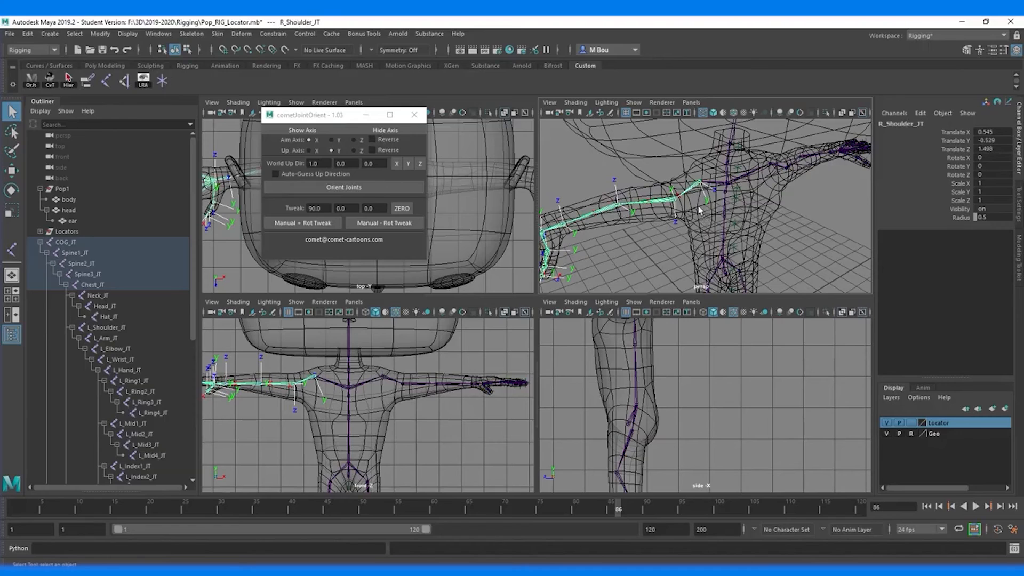
pyautogui.click(311, 217)
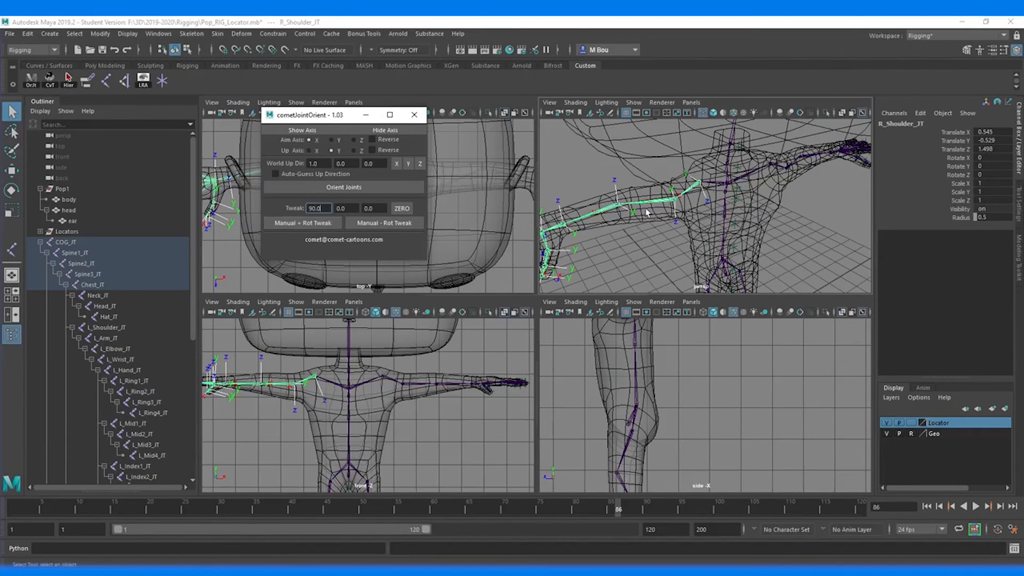
pyautogui.keyDown('alt'); pyautogui.moveTo(656, 225); pyautogui.dragTo(692, 222); pyautogui.keyUp('alt')
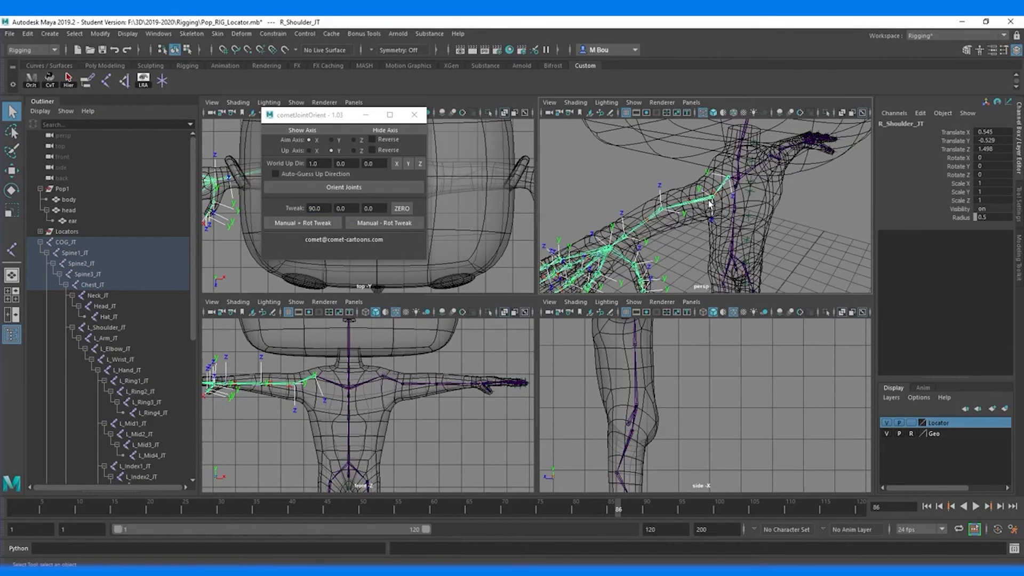
pyautogui.click(664, 213)
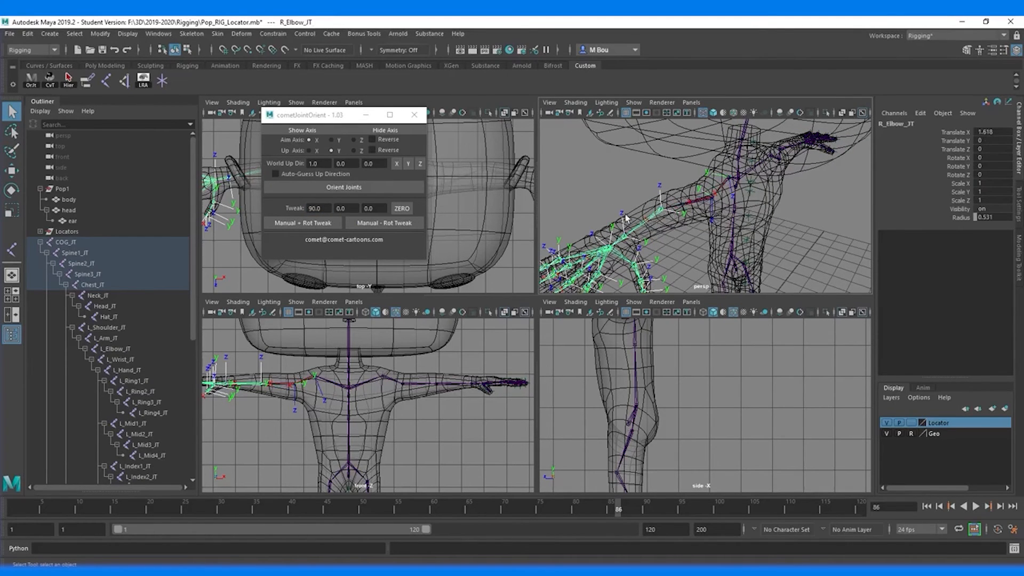
pyautogui.click(302, 224)
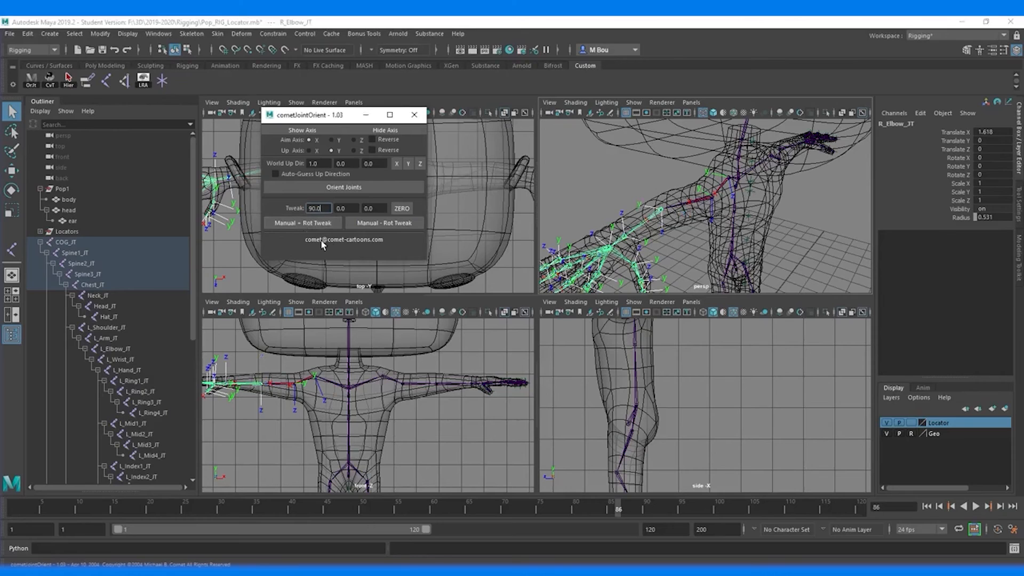
pyautogui.click(628, 239)
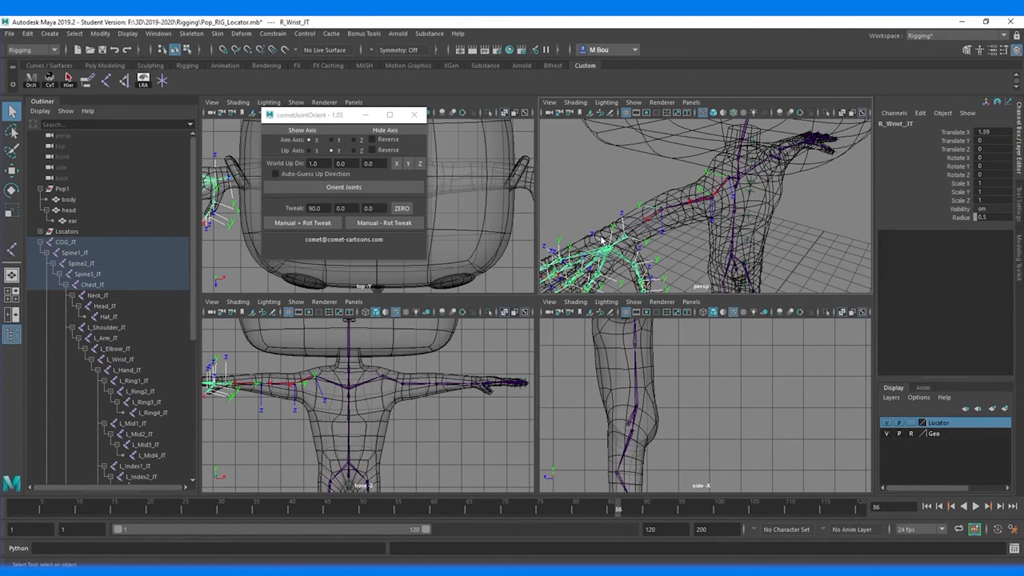
pyautogui.click(323, 227)
pyautogui.click(319, 225)
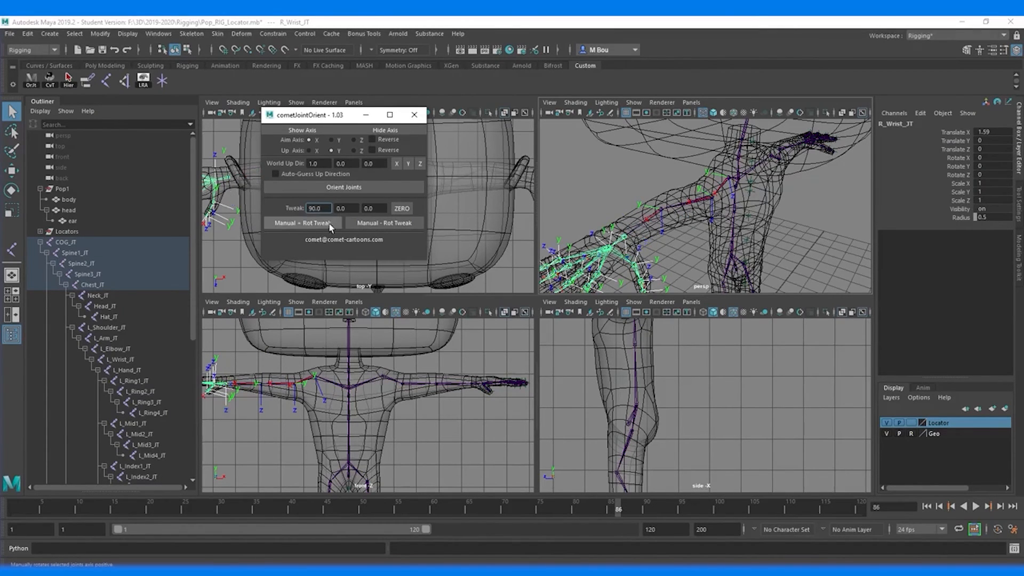
# - Try a positive 90-degree X tweak on R_Thumb1_JT and apply the negative tweak instead
pyautogui.keyDown('alt'); pyautogui.moveTo(503, 229); pyautogui.dragTo(500, 209, button='middle'); pyautogui.keyUp('alt')
pyautogui.keyDown('alt'); pyautogui.moveTo(677, 231); pyautogui.dragTo(662, 196); pyautogui.keyUp('alt')
pyautogui.press('f')
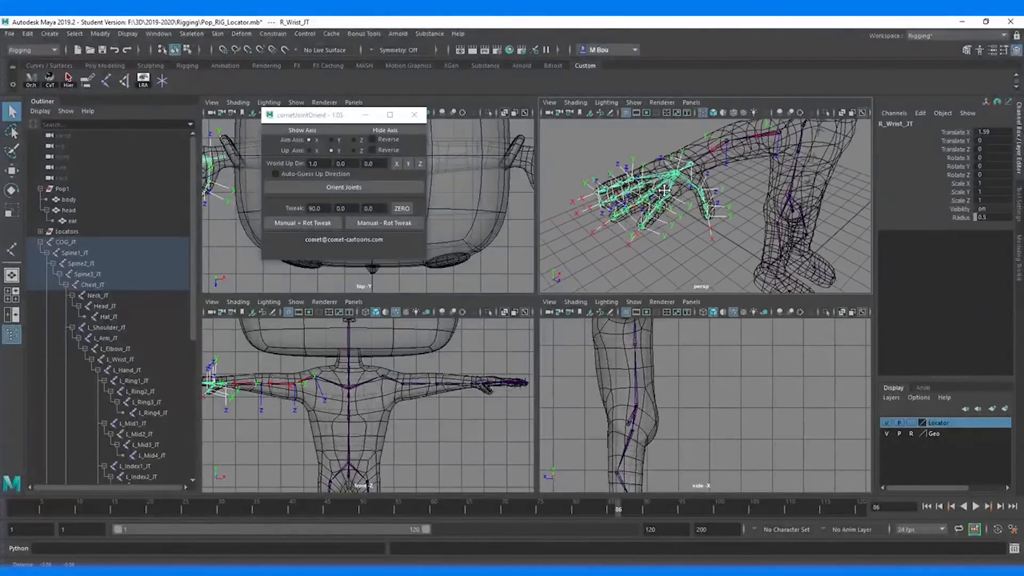
pyautogui.click(687, 166)
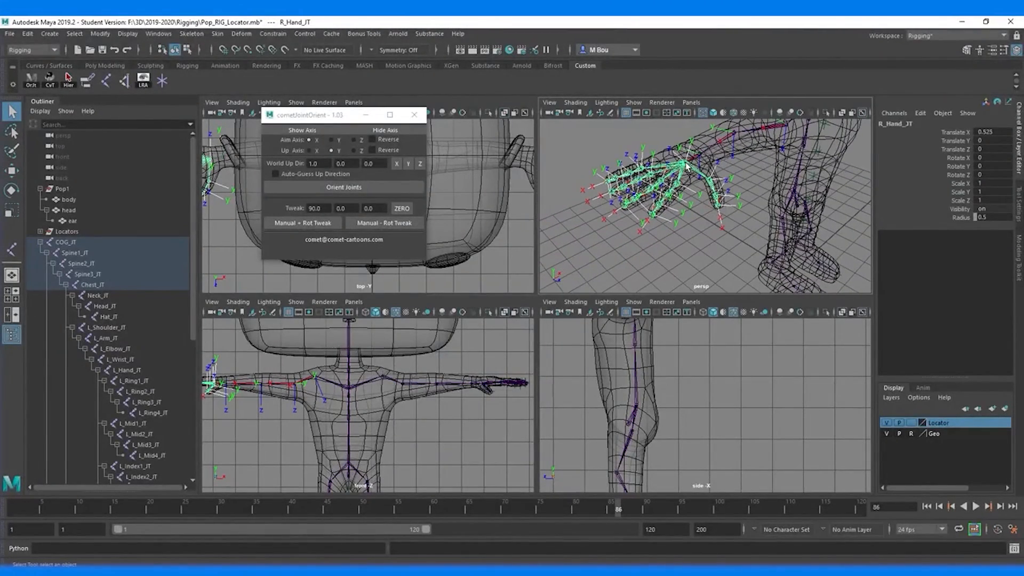
pyautogui.click(710, 182)
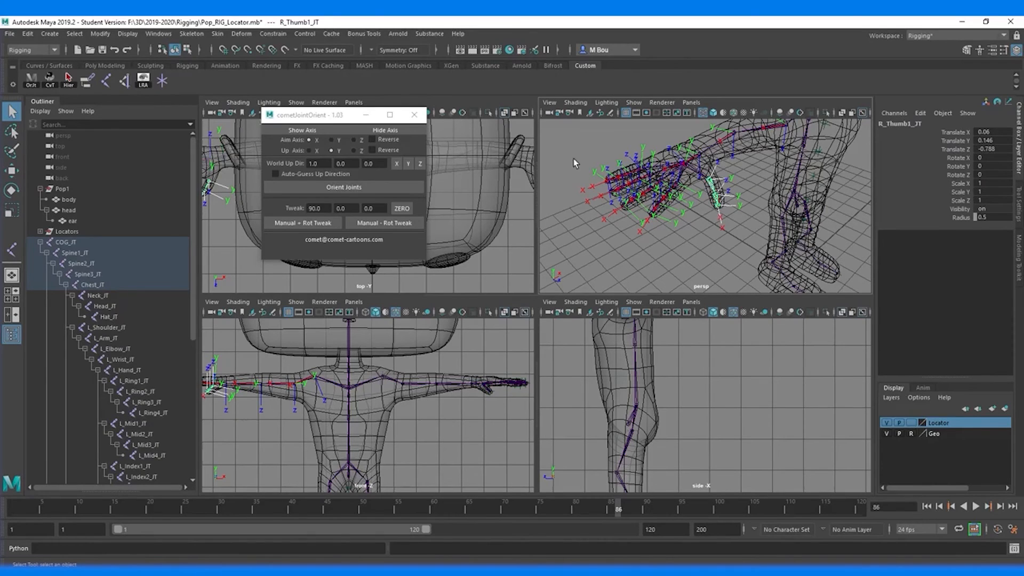
pyautogui.click(324, 225)
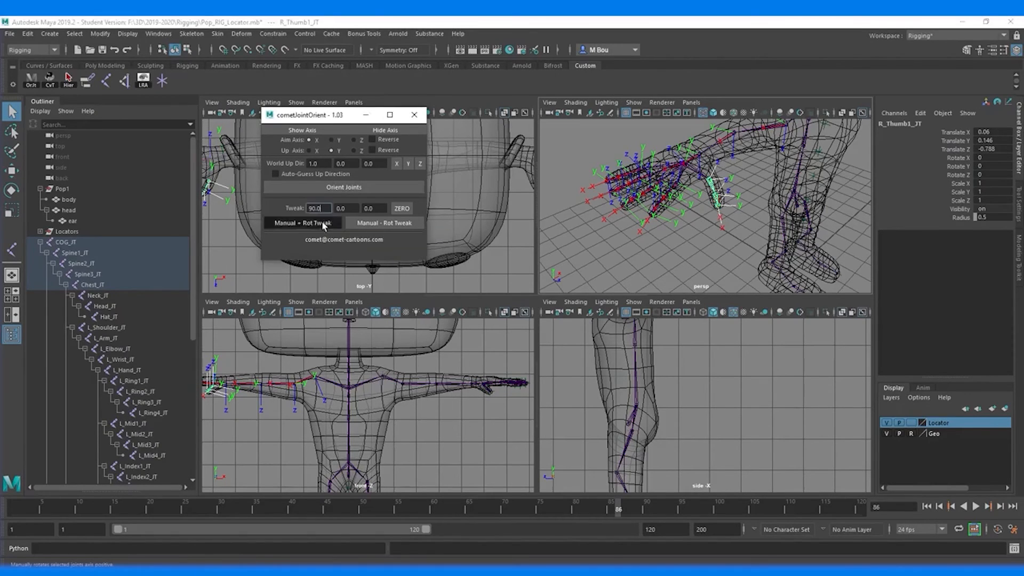
pyautogui.click(356, 224)
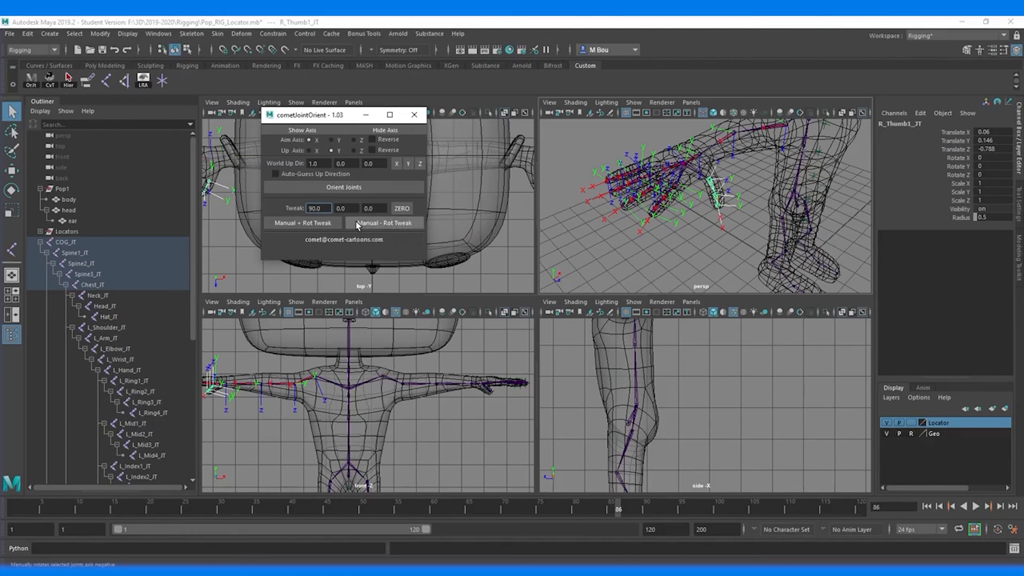
# - Apply negative 90-degree X rotation tweaks to R_Thumb2_JT and R_Thumb3_JT individually
pyautogui.click(715, 198)
pyautogui.click(383, 224)
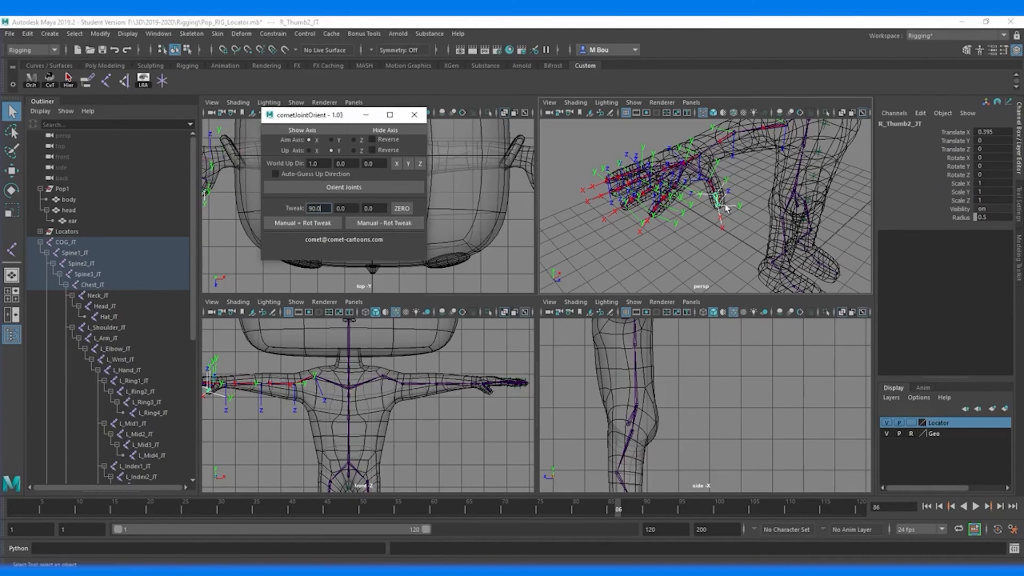
pyautogui.click(718, 206)
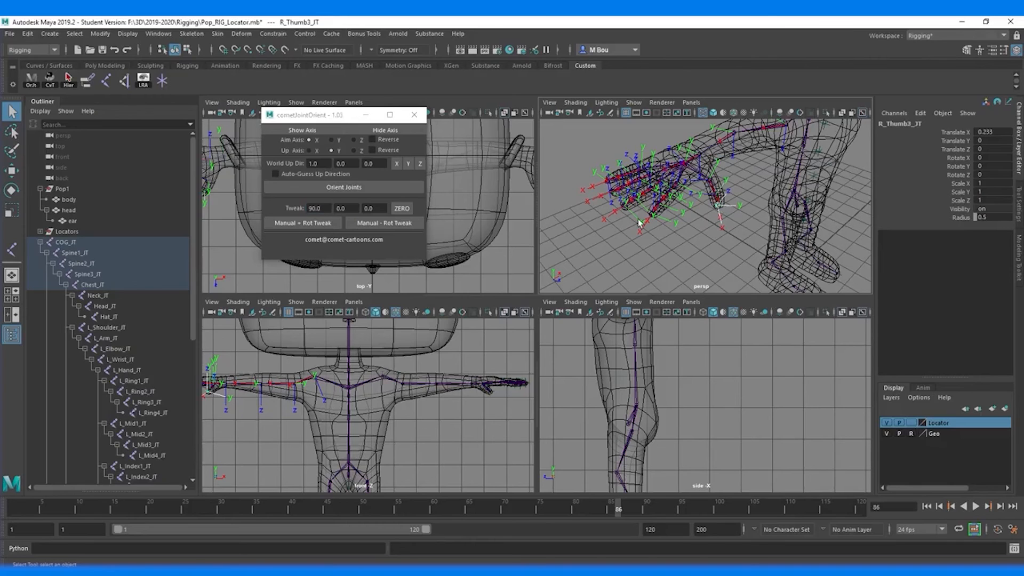
pyautogui.click(383, 224)
pyautogui.keyDown('alt'); pyautogui.moveTo(732, 222); pyautogui.dragTo(678, 225); pyautogui.keyUp('alt')
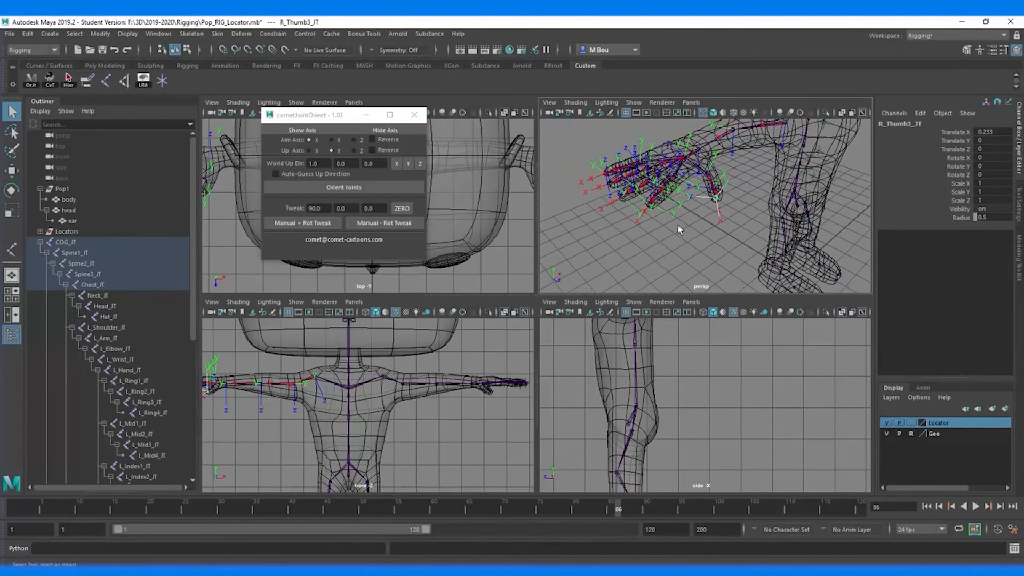
# - Apply negative 90-degree X rotation tweaks to the right index finger joints one by one, from the fingertip back to R_Index1_JT
pyautogui.click(649, 207)
pyautogui.click(386, 224)
pyautogui.click(658, 198)
pyautogui.click(372, 219)
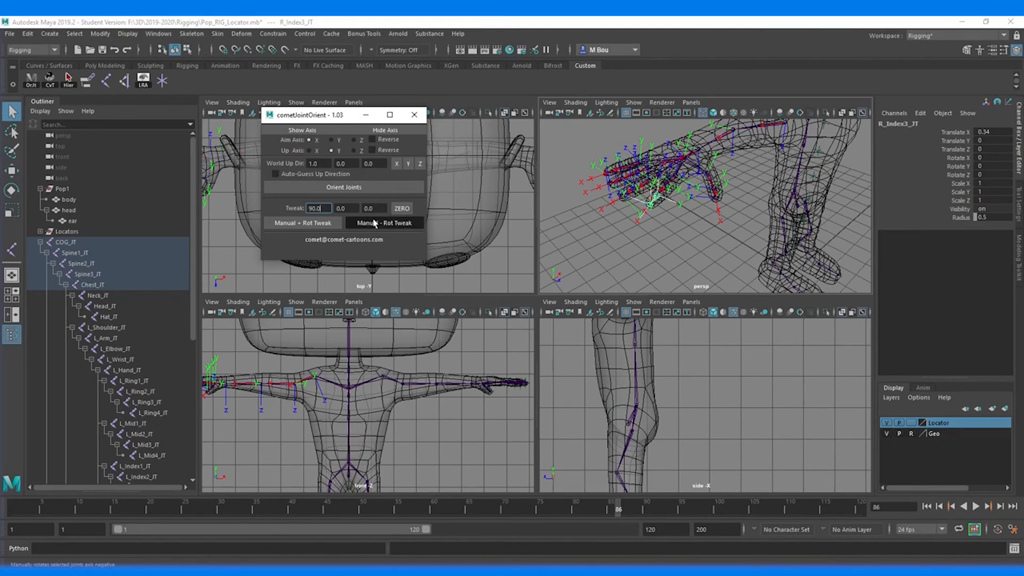
pyautogui.click(670, 188)
pyautogui.click(390, 221)
pyautogui.scroll(5, 676, 191)
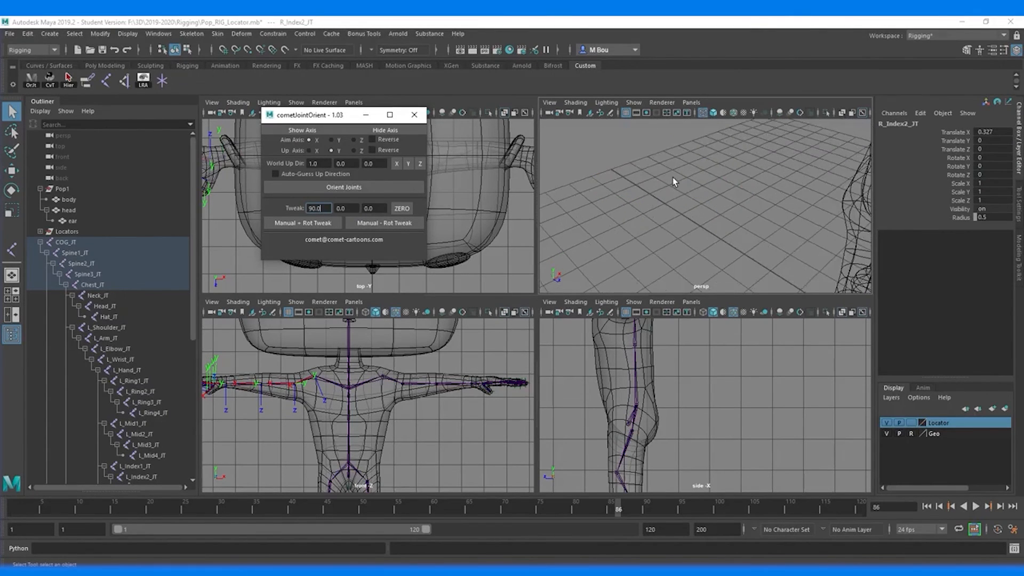
pyautogui.scroll(-5, 674, 183)
pyautogui.keyDown('alt'); pyautogui.moveTo(683, 184); pyautogui.dragTo(675, 192); pyautogui.keyUp('alt')
pyautogui.click(651, 215)
pyautogui.click(388, 224)
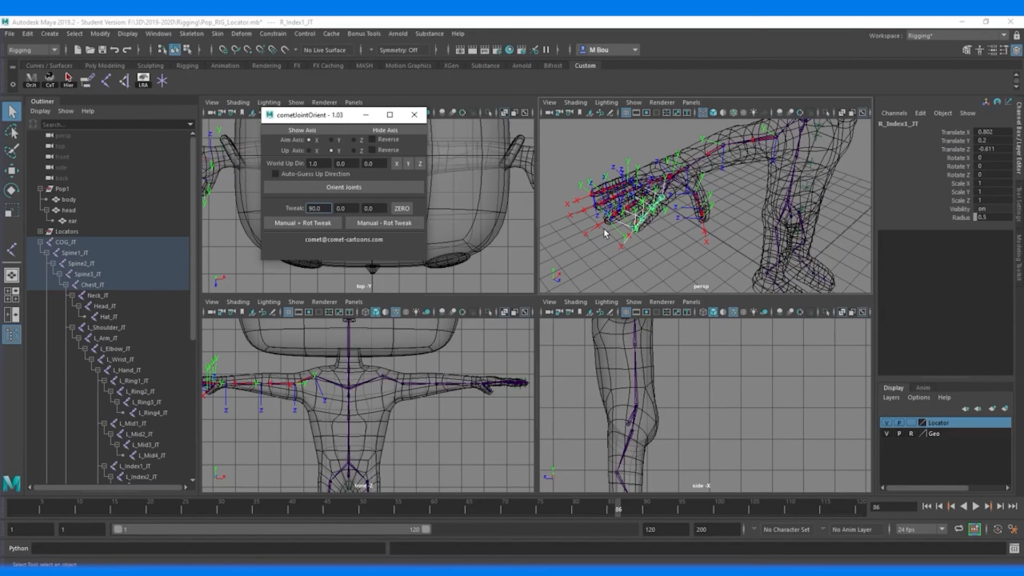
# - Apply negative 90-degree X rotation tweaks to the right middle finger joints one by one, from R_Mid4_JT back to R_Mid1_JT
pyautogui.keyDown('alt'); pyautogui.moveTo(660, 219); pyautogui.dragTo(642, 235); pyautogui.keyUp('alt')
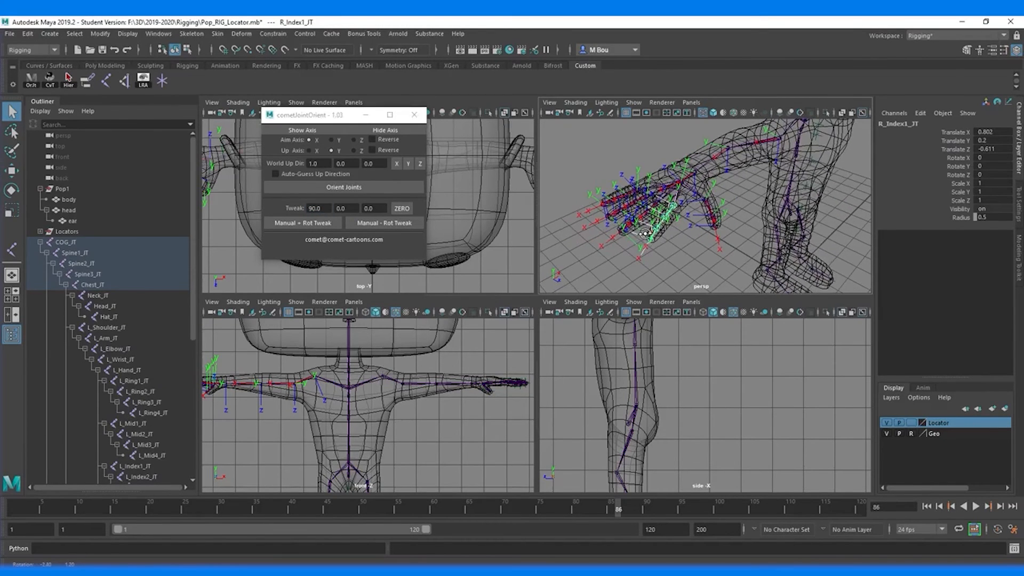
pyautogui.click(625, 233)
pyautogui.click(389, 223)
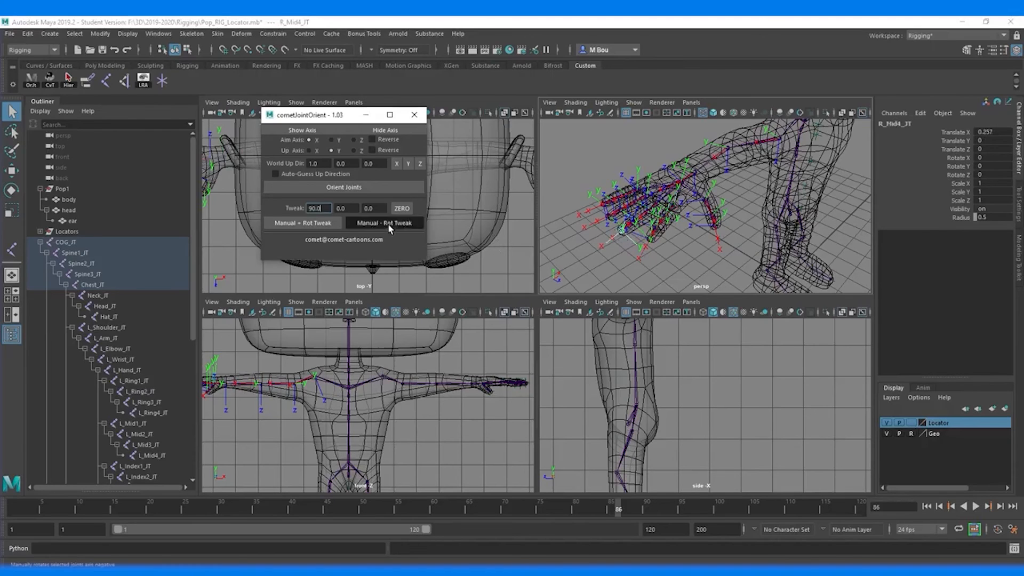
pyautogui.click(635, 225)
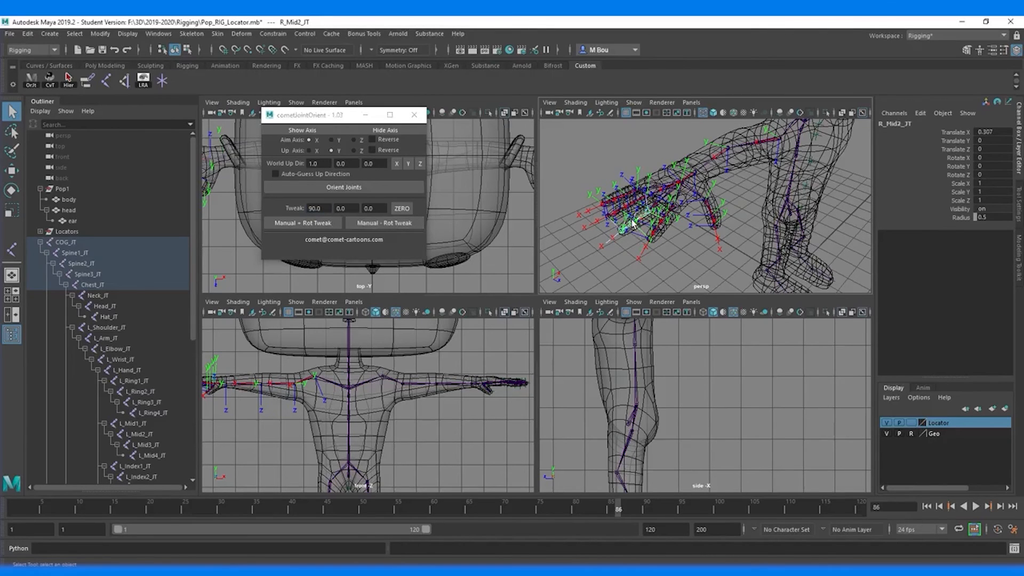
pyautogui.click(634, 226)
pyautogui.click(384, 223)
pyautogui.click(644, 219)
pyautogui.click(364, 224)
pyautogui.scroll(3, 688, 215)
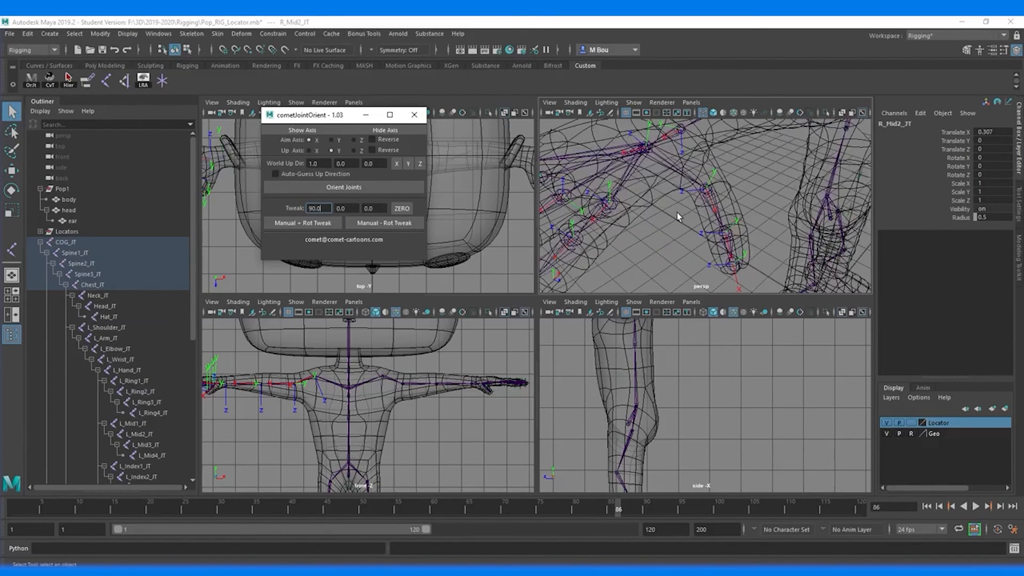
pyautogui.scroll(5, 632, 209)
pyautogui.click(652, 192)
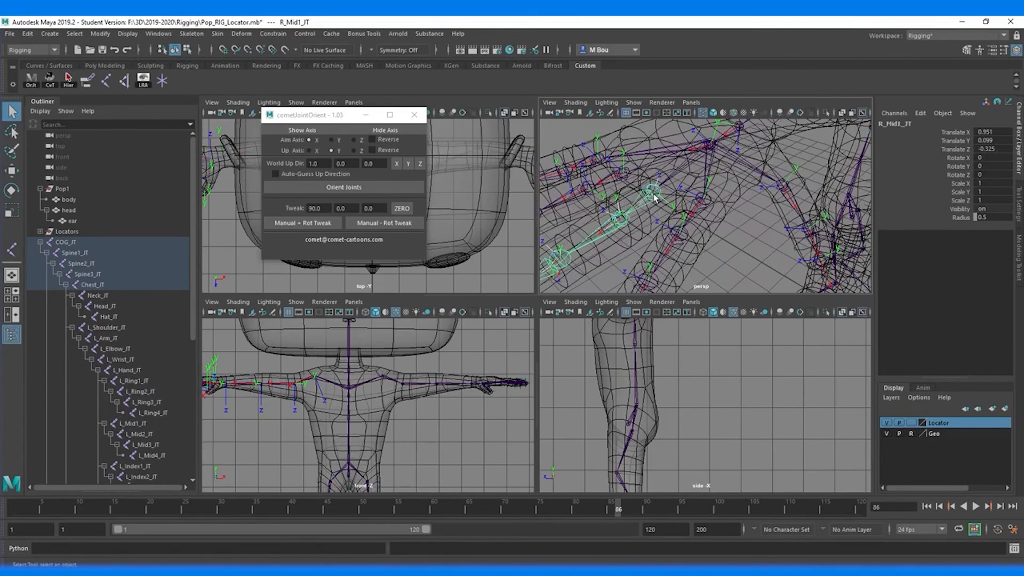
pyautogui.click(392, 223)
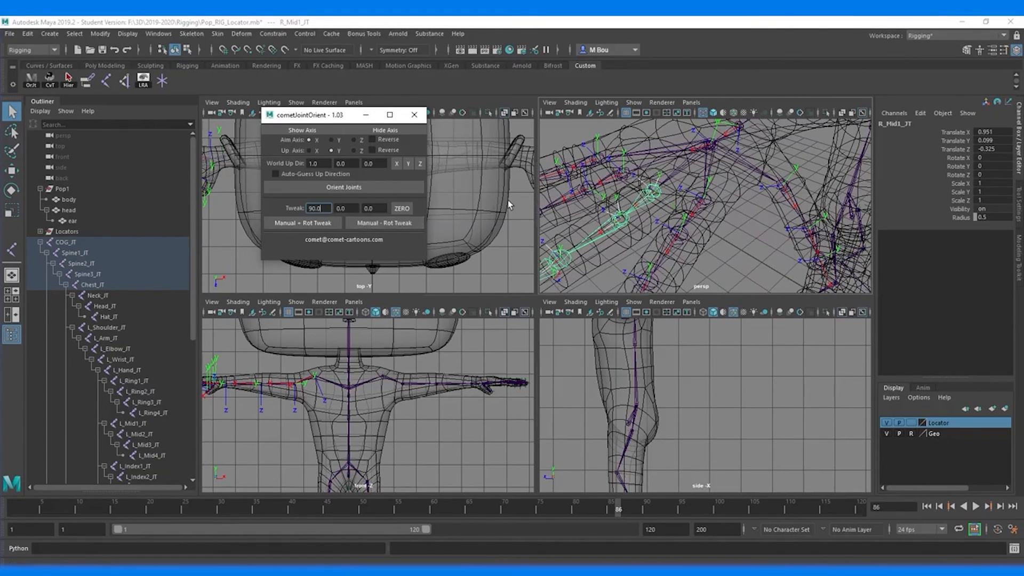
# - Apply negative 90-degree X rotation tweaks to R_Ring2_JT and its neighbouring right ring finger joints individually
pyautogui.click(612, 181)
pyautogui.scroll(2, 601, 189)
pyautogui.click(618, 174)
pyautogui.click(411, 223)
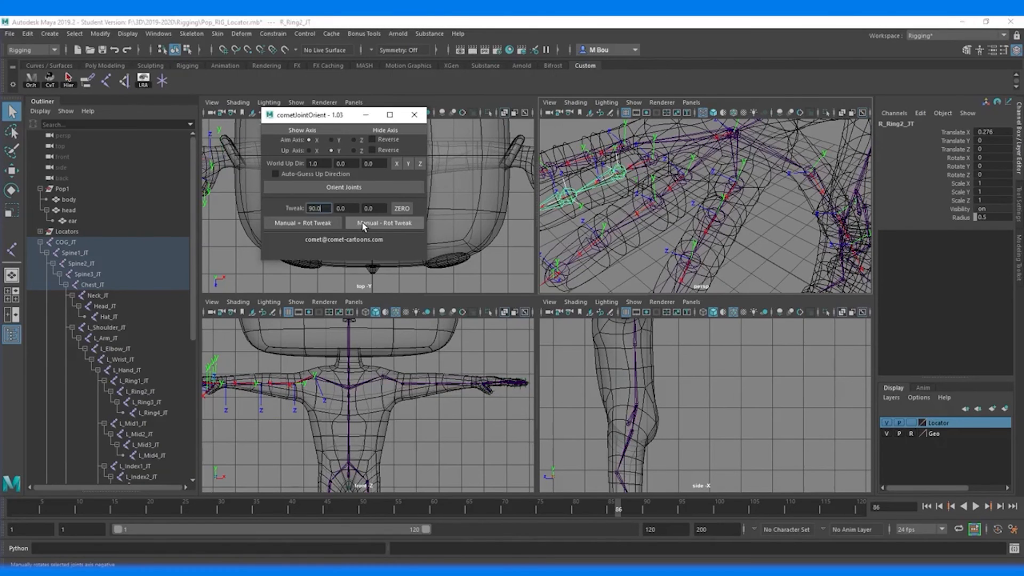
pyautogui.click(570, 198)
pyautogui.click(411, 226)
pyautogui.keyDown('alt'); pyautogui.moveTo(559, 229); pyautogui.dragTo(590, 218); pyautogui.keyUp('alt')
pyautogui.click(628, 183)
pyautogui.click(380, 223)
# - Apply positive 90-degree X rotation tweaks to the right pinky joints from R_Pinky4_JT back to R_Pinky2_JT, and check R_Pinky1_JT's axes
pyautogui.keyDown('alt'); pyautogui.moveTo(628, 194); pyautogui.dragTo(633, 211); pyautogui.keyUp('alt')
pyautogui.click(619, 237)
pyautogui.keyDown('alt'); pyautogui.moveTo(642, 228); pyautogui.dragTo(649, 224); pyautogui.keyUp('alt')
pyautogui.click(327, 223)
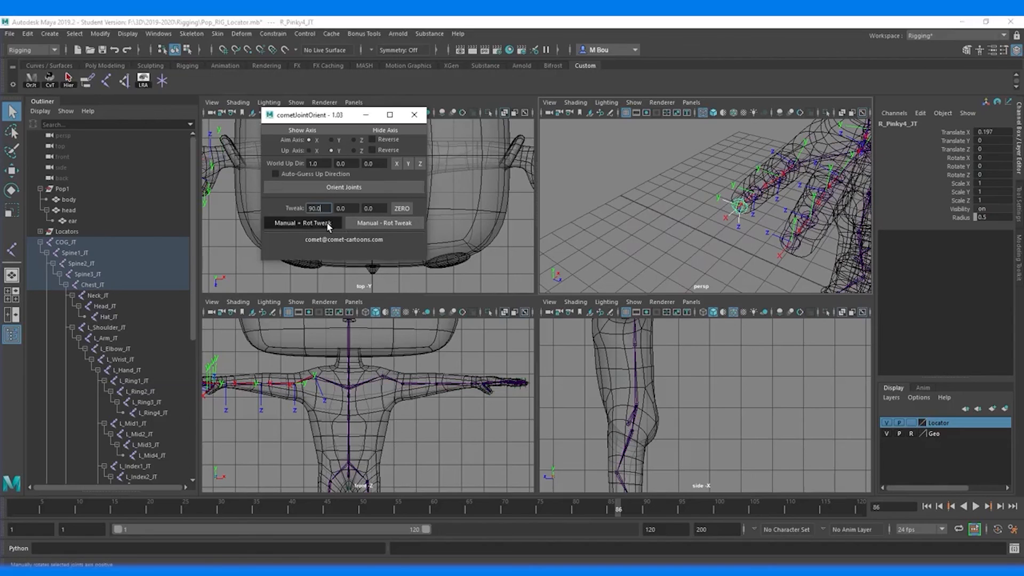
pyautogui.click(748, 198)
pyautogui.click(304, 223)
pyautogui.click(775, 181)
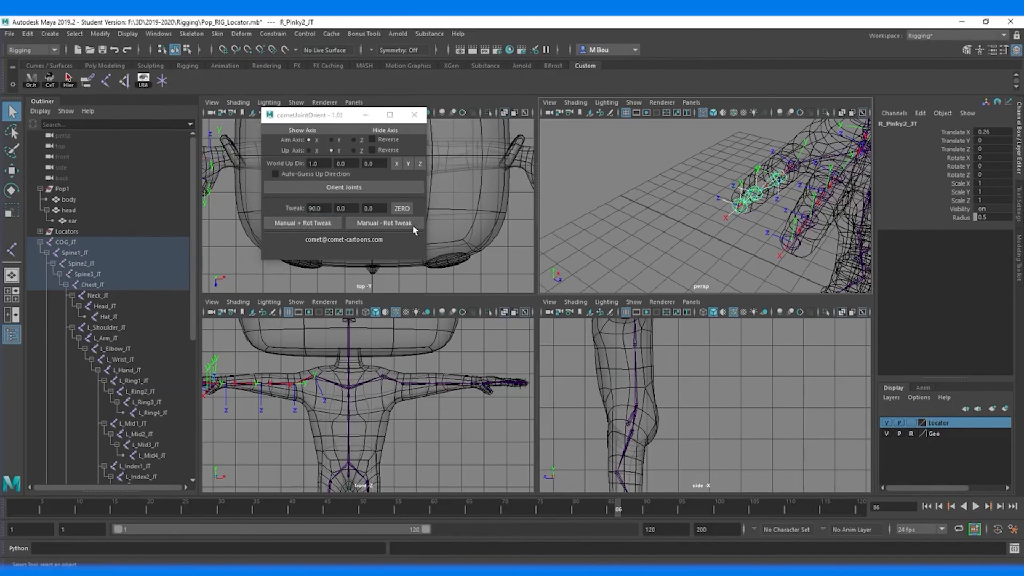
pyautogui.click(336, 222)
pyautogui.keyDown('alt'); pyautogui.moveTo(688, 200); pyautogui.dragTo(697, 203); pyautogui.keyUp('alt')
pyautogui.click(727, 200)
pyautogui.scroll(3, 742, 192)
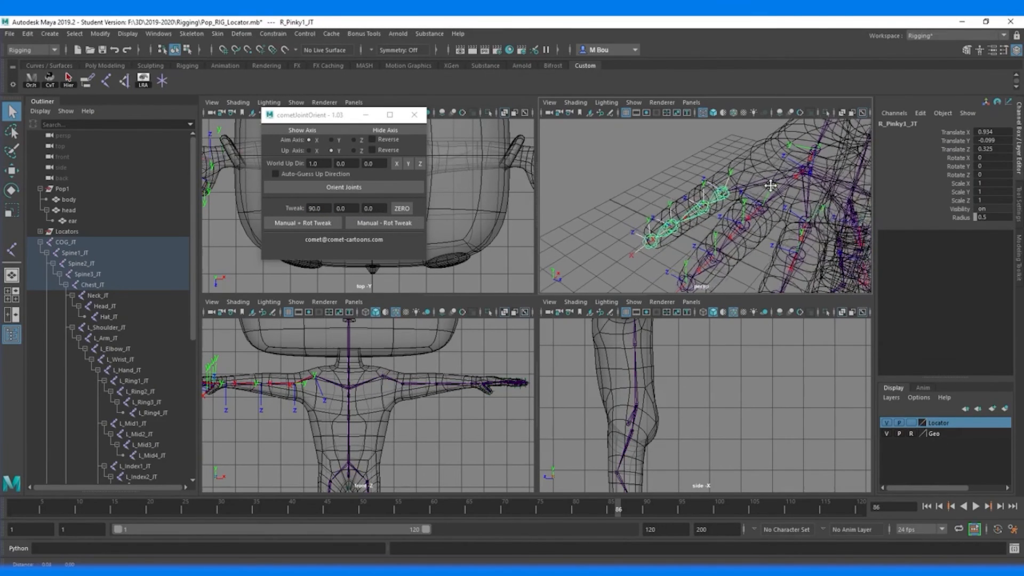
# - Select the whole R_Shoulder_JT hierarchy and close the cometJointOrient window
pyautogui.click(748, 185)
pyautogui.keyDown('alt'); pyautogui.moveTo(776, 173); pyautogui.dragTo(753, 212); pyautogui.keyUp('alt')
pyautogui.scroll(-5, 747, 181)
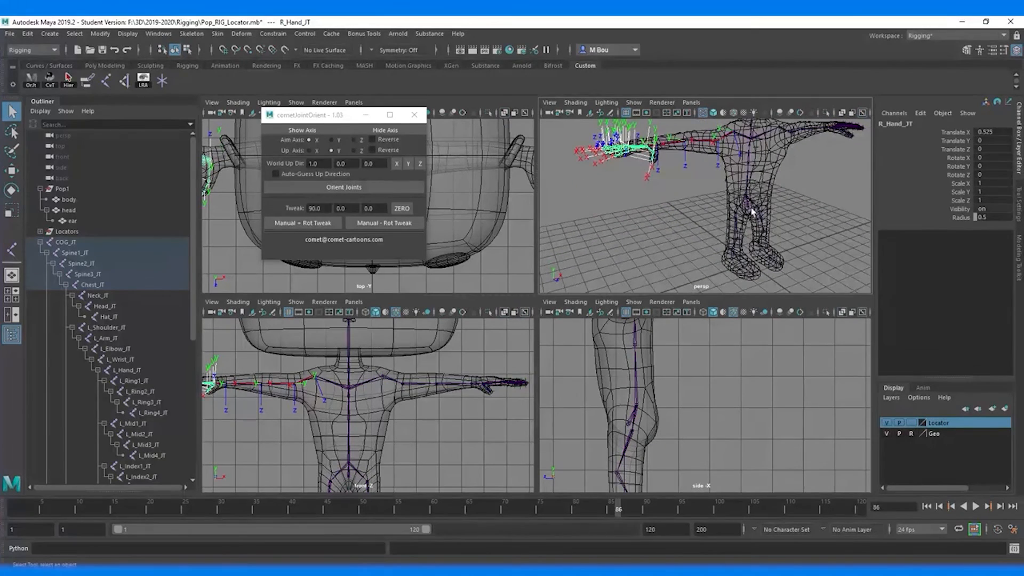
pyautogui.click(732, 133)
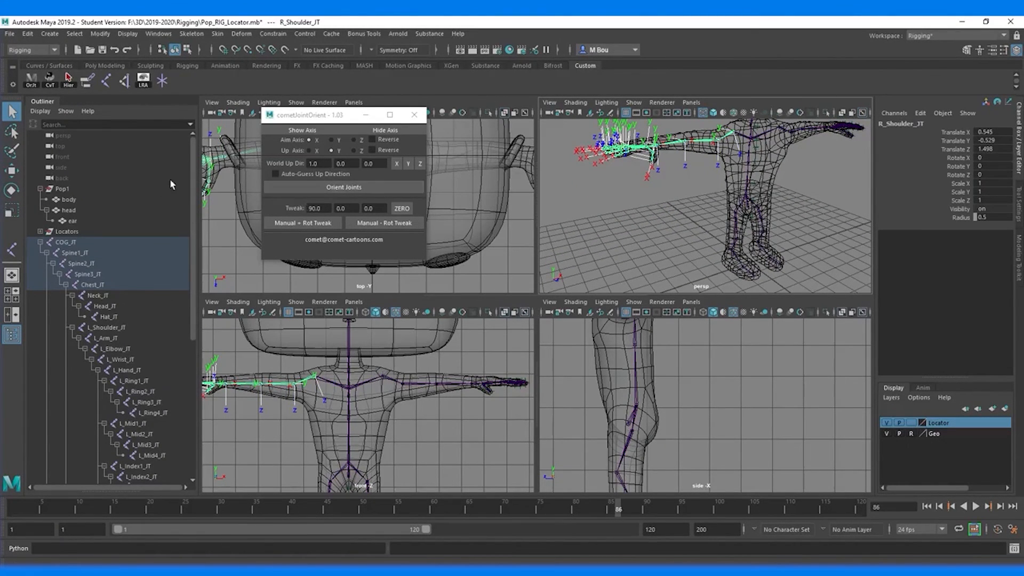
pyautogui.click(70, 82)
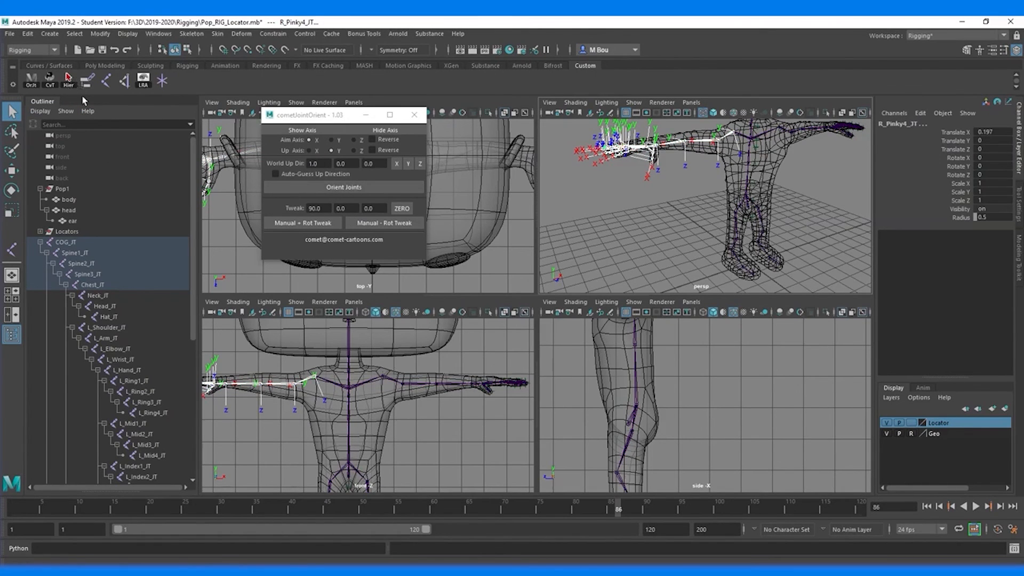
pyautogui.scroll(-2, 575, 237)
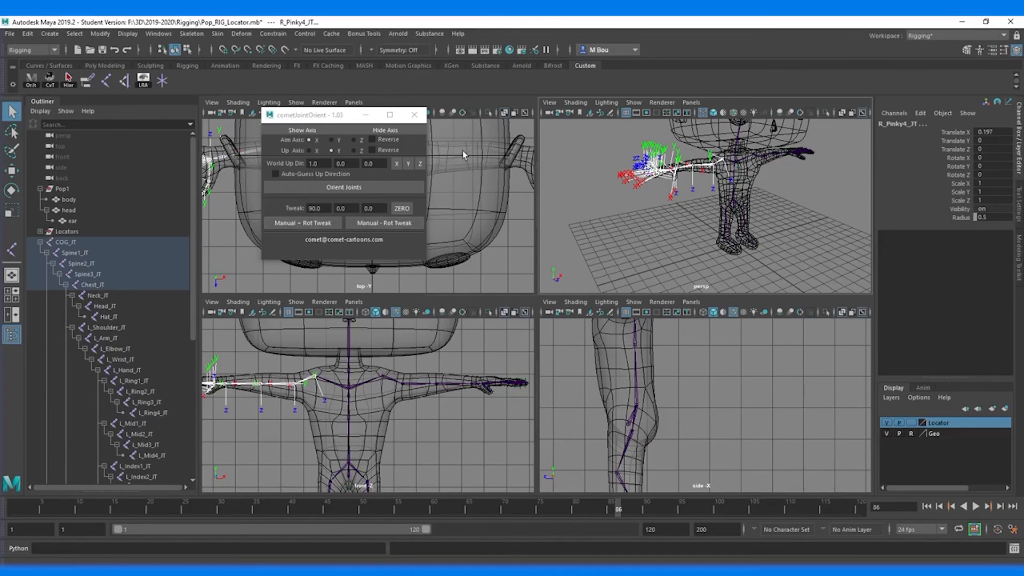
pyautogui.click(414, 115)
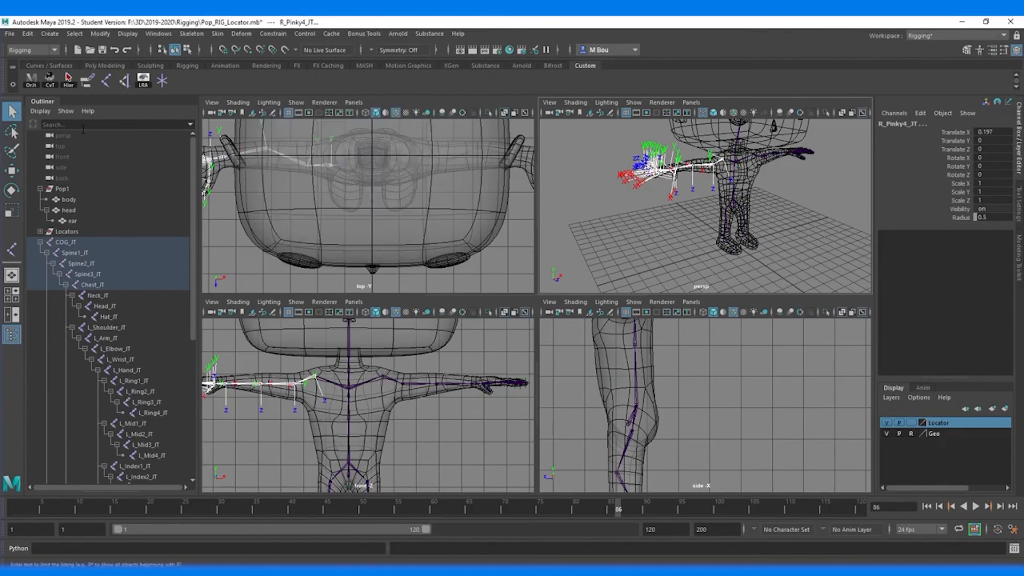
# - Hide the local rotation axes on the selected right arm joints and save the scene, accepting the student-version notice
pyautogui.click(143, 79)
pyautogui.keyDown('alt'); pyautogui.moveTo(679, 212); pyautogui.dragTo(639, 197); pyautogui.keyUp('alt')
pyautogui.hotkey('ctrl', 's')
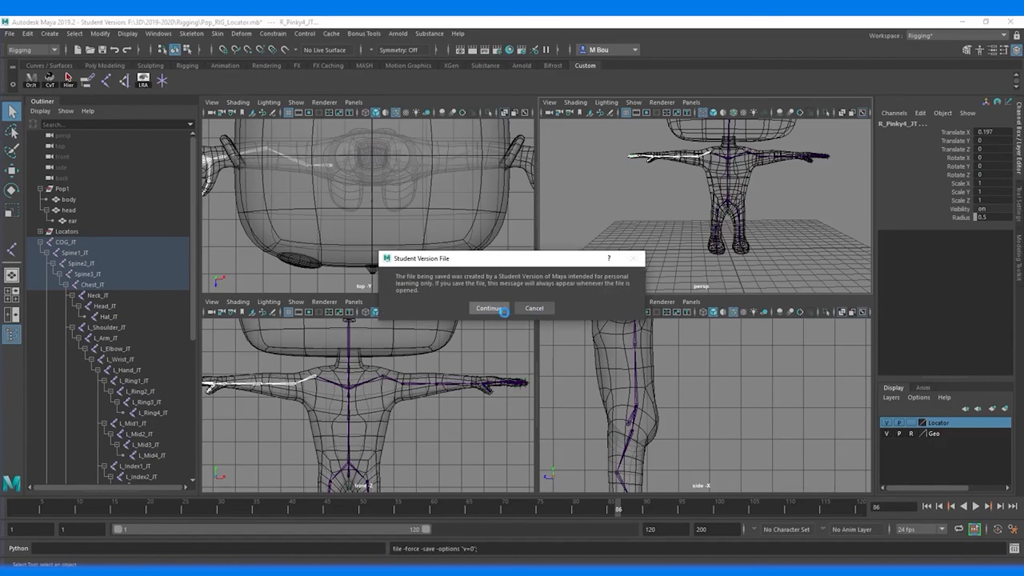
pyautogui.click(487, 308)
# - Review the skeleton inside the character from several angles and save Pop_RIG_Locator.mb again as a student-version file
pyautogui.moveTo(732, 216)
pyautogui.keyDown('alt'); pyautogui.mouseDown()
pyautogui.moveTo(597, 213)
pyautogui.moveTo(725, 227)
pyautogui.mouseUp(); pyautogui.keyUp('alt')
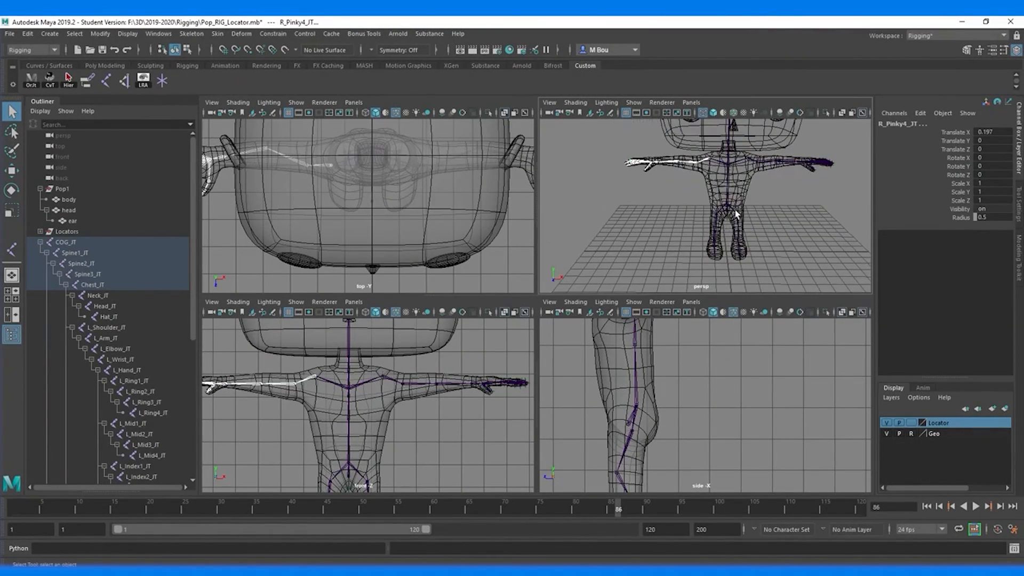
pyautogui.keyDown('alt'); pyautogui.moveTo(750, 222); pyautogui.dragTo(736, 202, button='middle'); pyautogui.keyUp('alt')
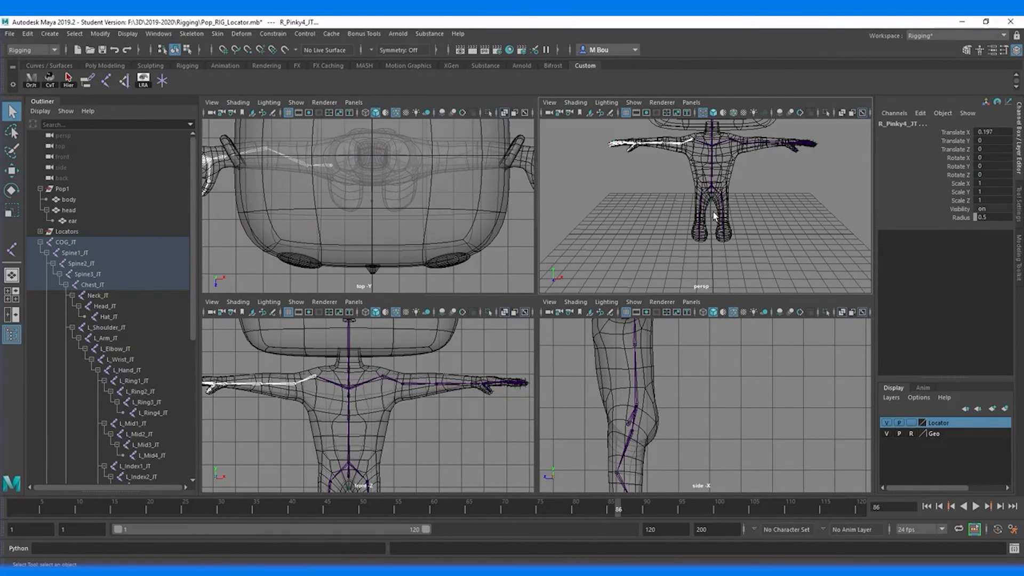
pyautogui.keyDown('alt'); pyautogui.moveTo(771, 221); pyautogui.dragTo(698, 203); pyautogui.keyUp('alt')
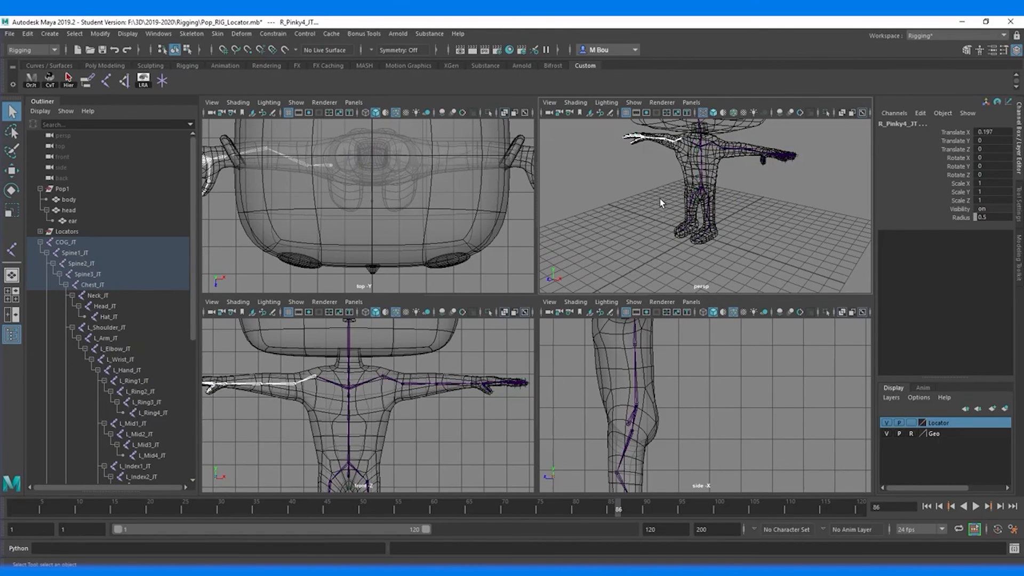
pyautogui.keyDown('alt'); pyautogui.moveTo(740, 175); pyautogui.dragTo(684, 228); pyautogui.keyUp('alt')
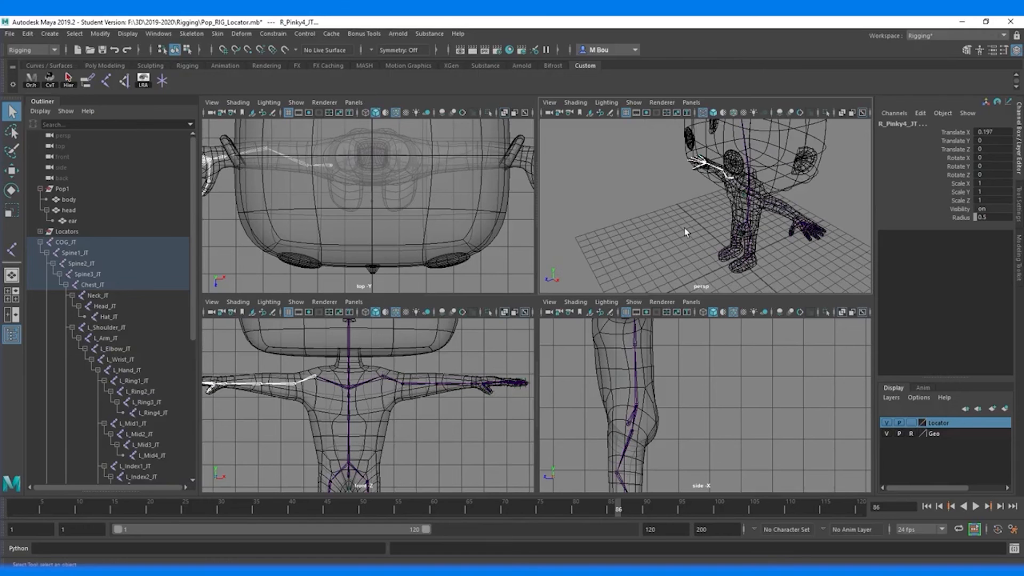
pyautogui.keyDown('alt'); pyautogui.moveTo(807, 189); pyautogui.dragTo(728, 193); pyautogui.keyUp('alt')
pyautogui.moveTo(756, 149)
pyautogui.keyDown('alt'); pyautogui.mouseDown(button='middle')
pyautogui.moveTo(740, 208)
pyautogui.moveTo(774, 153)
pyautogui.mouseUp(button='middle'); pyautogui.keyUp('alt')
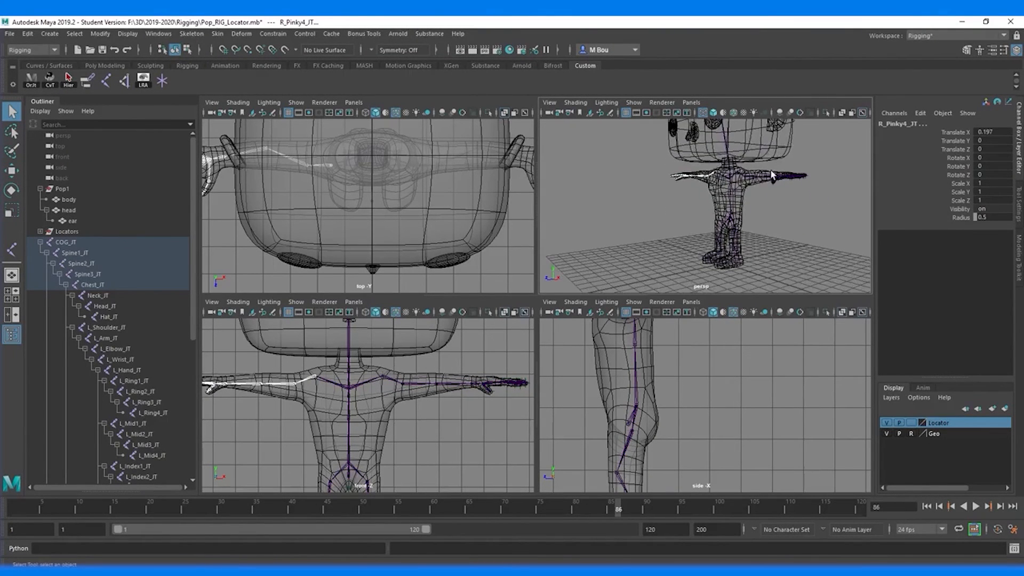
pyautogui.keyDown('alt'); pyautogui.moveTo(741, 219); pyautogui.dragTo(741, 218, button='middle'); pyautogui.keyUp('alt')
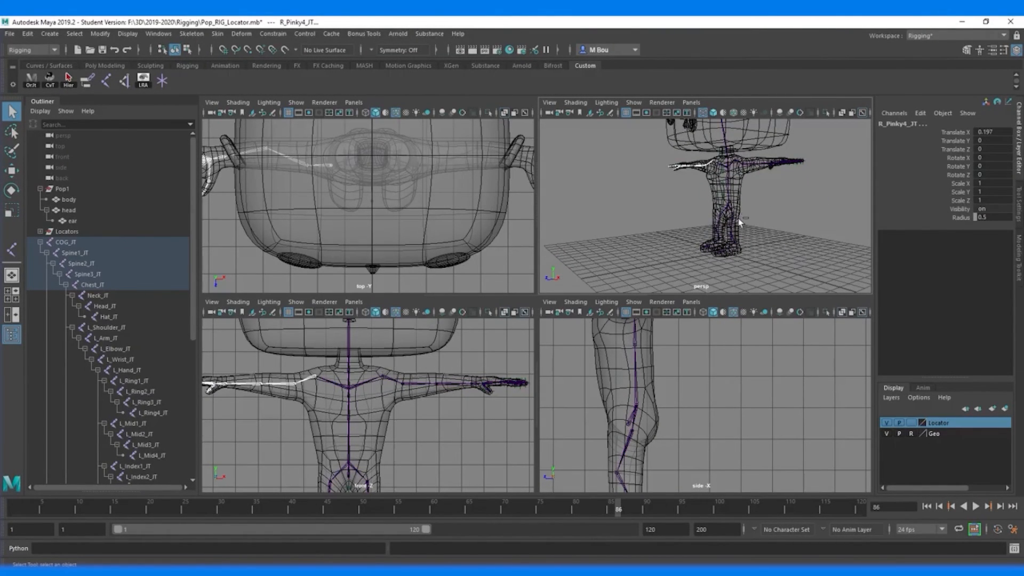
pyautogui.hotkey('ctrl', 's')
pyautogui.click(483, 306)
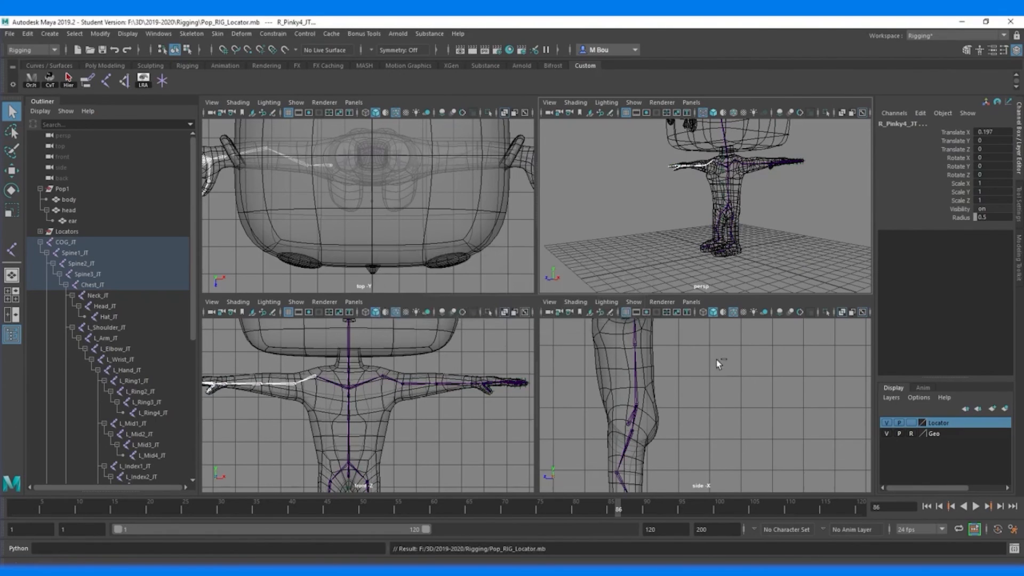